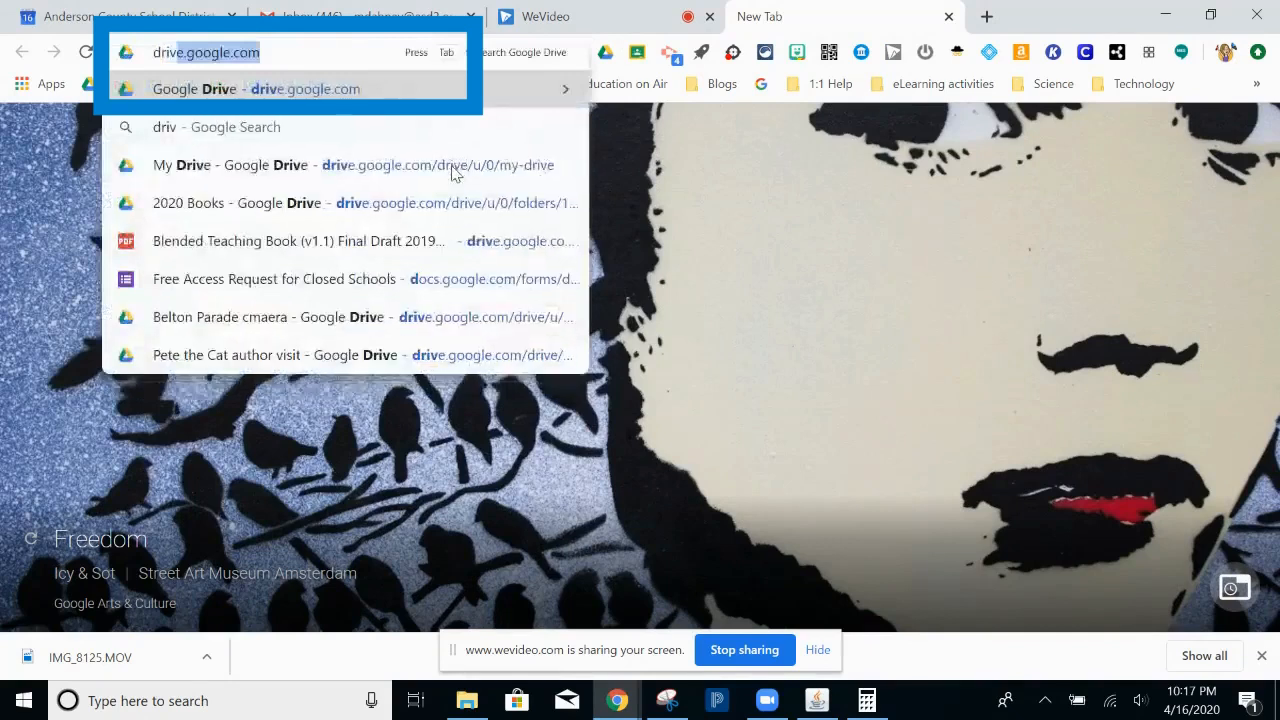
- Go to drive.google.com to open My Drive
text(e.com)
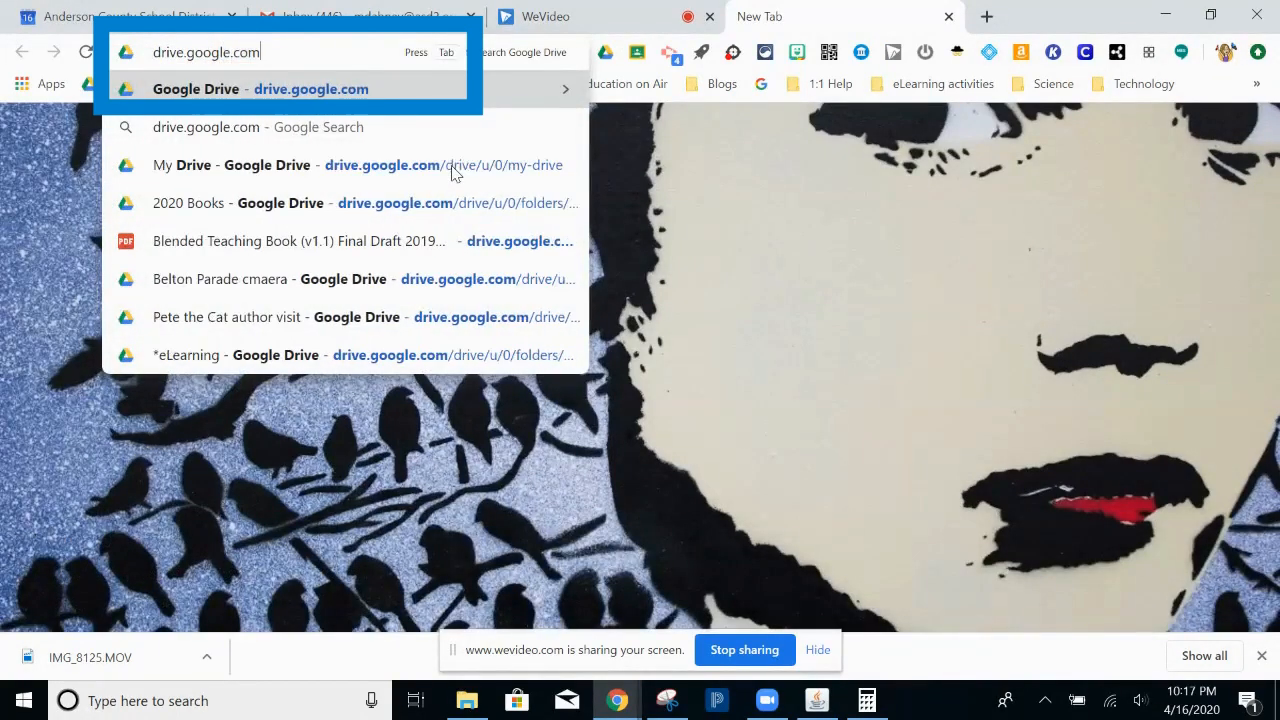
key(Return)
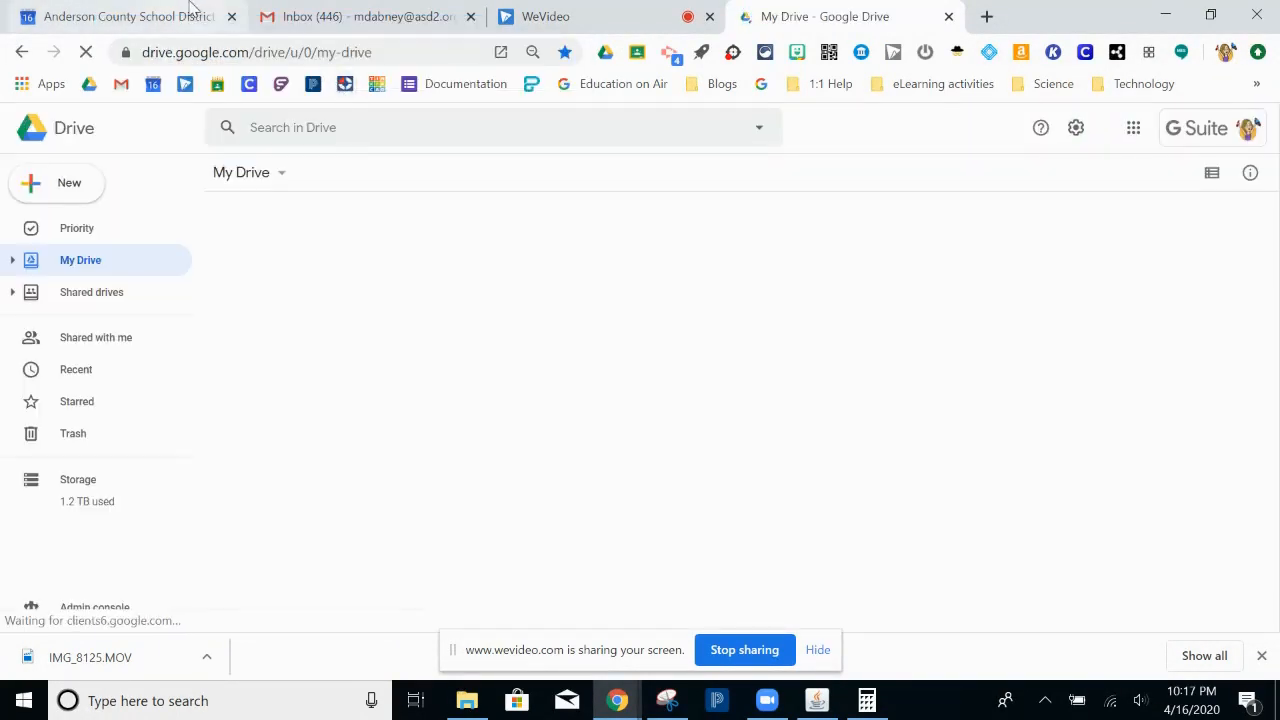
- Move Drive behind Calendar in Gmail's Google apps launcher and return to the open My Drive page
click(162, 12)
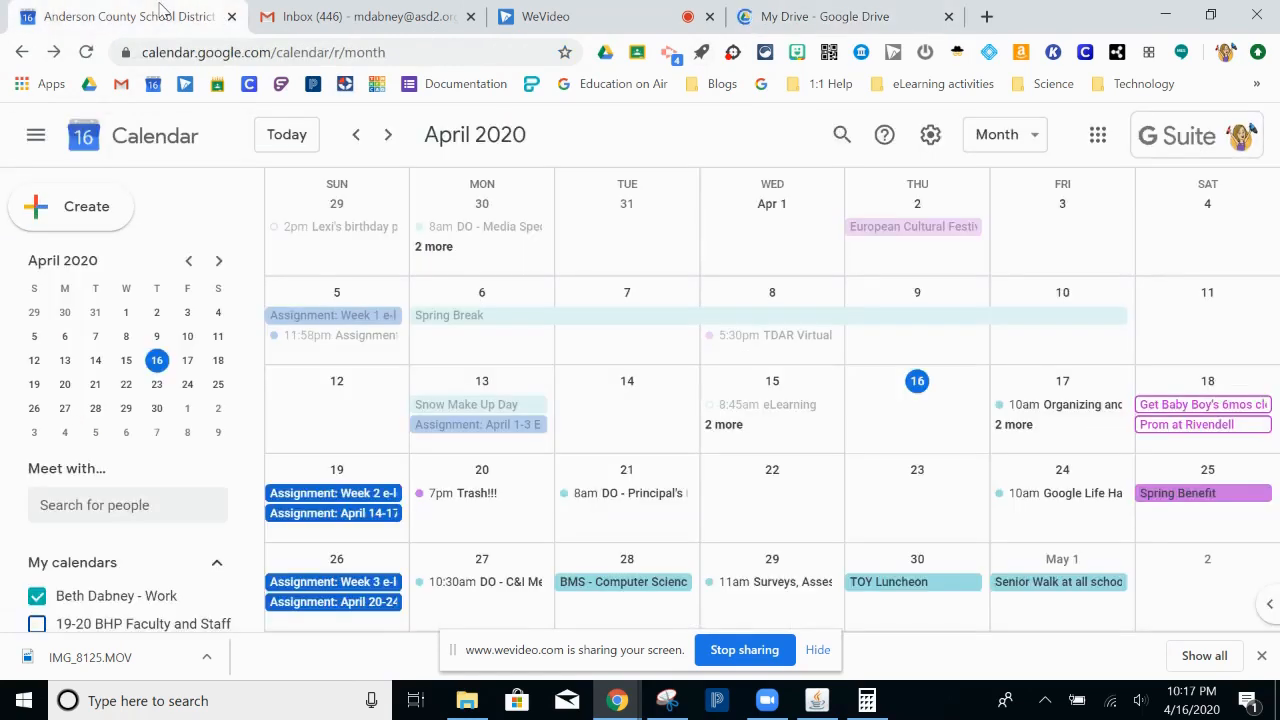
click(281, 20)
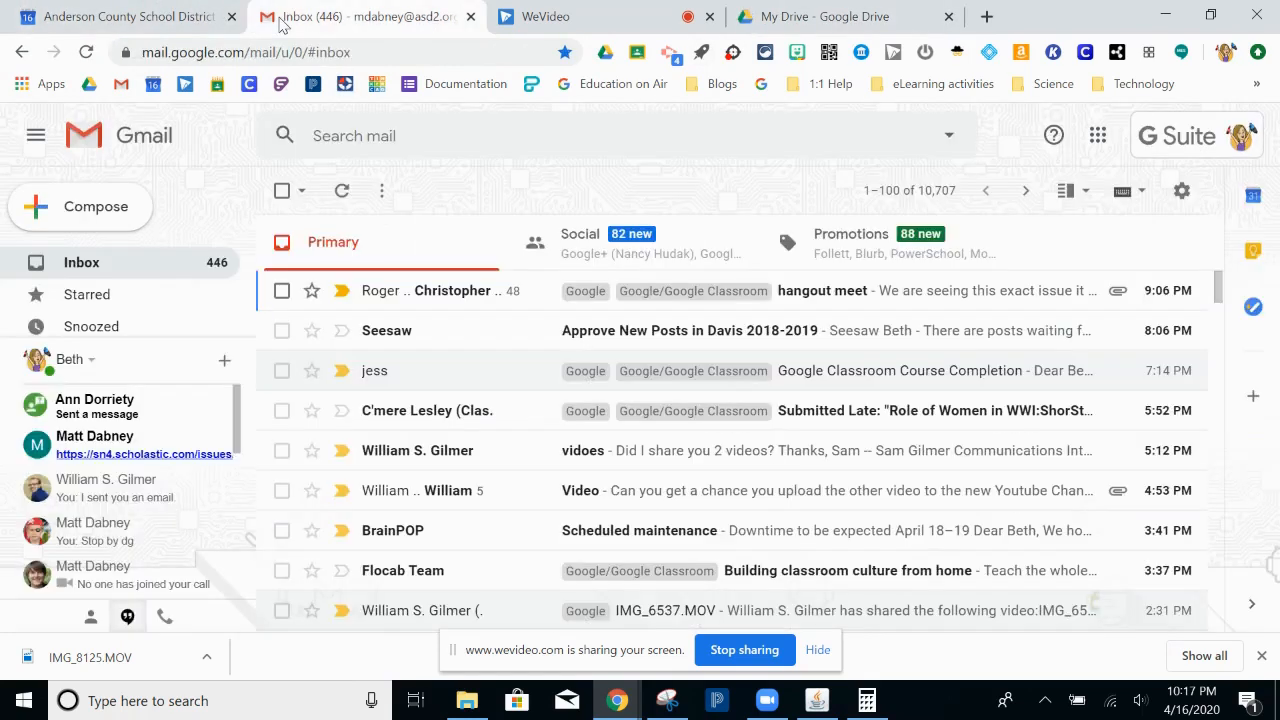
click(1098, 140)
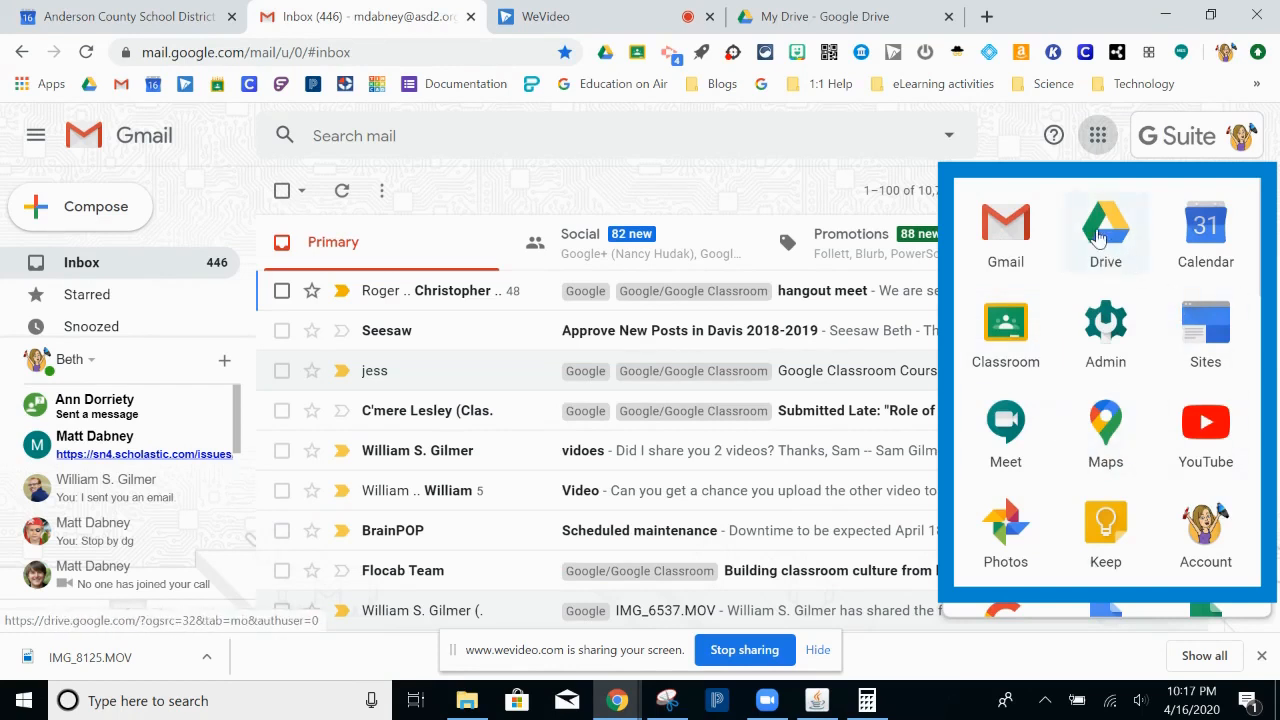
drag(1098, 236, 1180, 266)
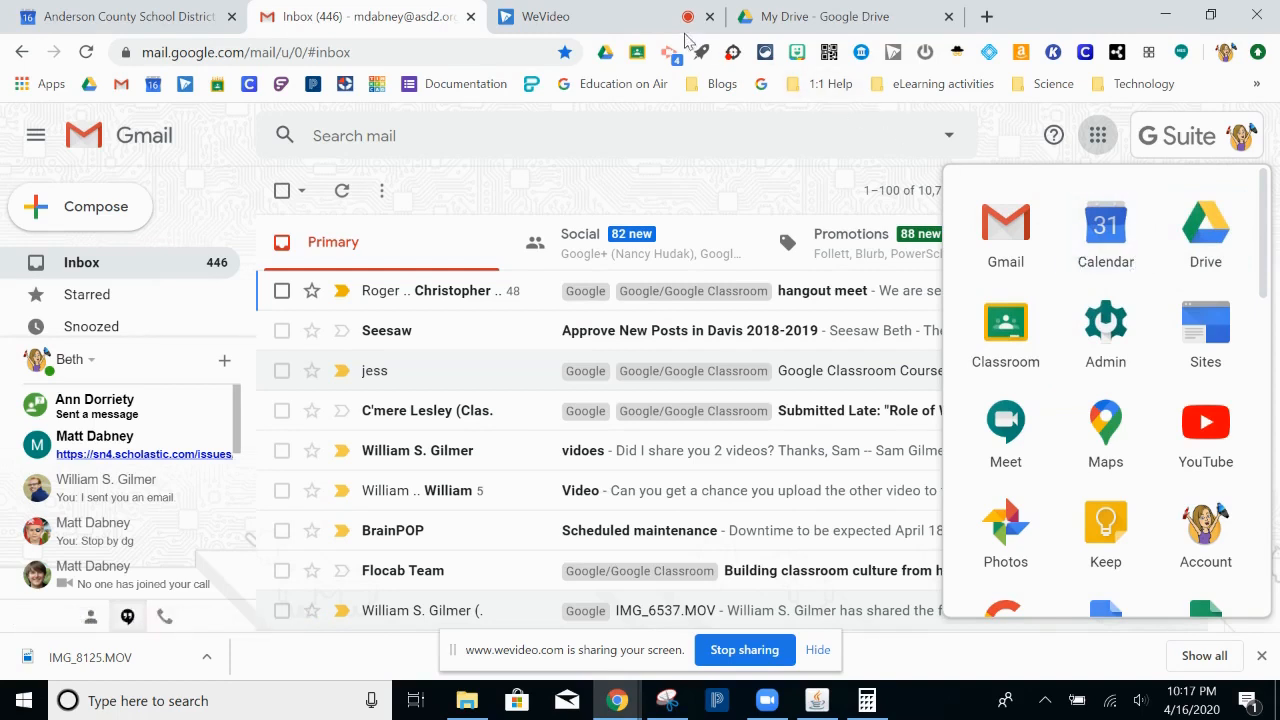
click(748, 24)
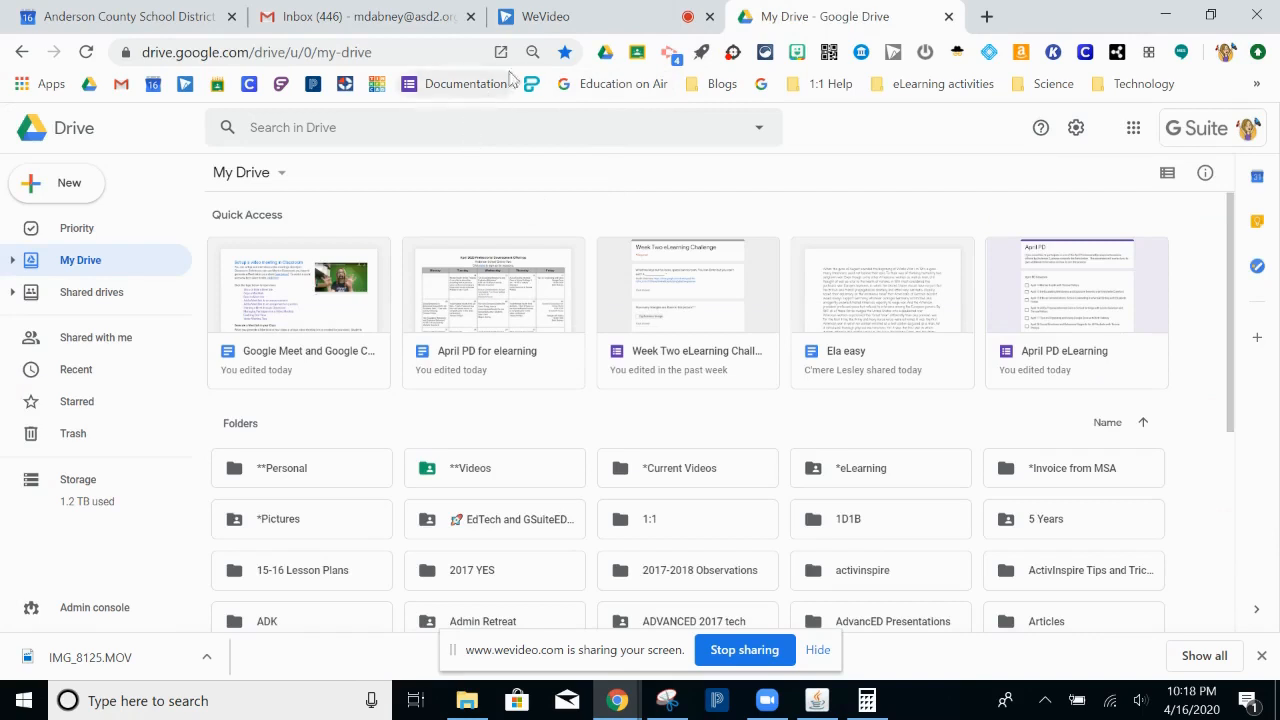
- Bookmark the My Drive page with an empty name in the Bookmarks bar folder
click(566, 55)
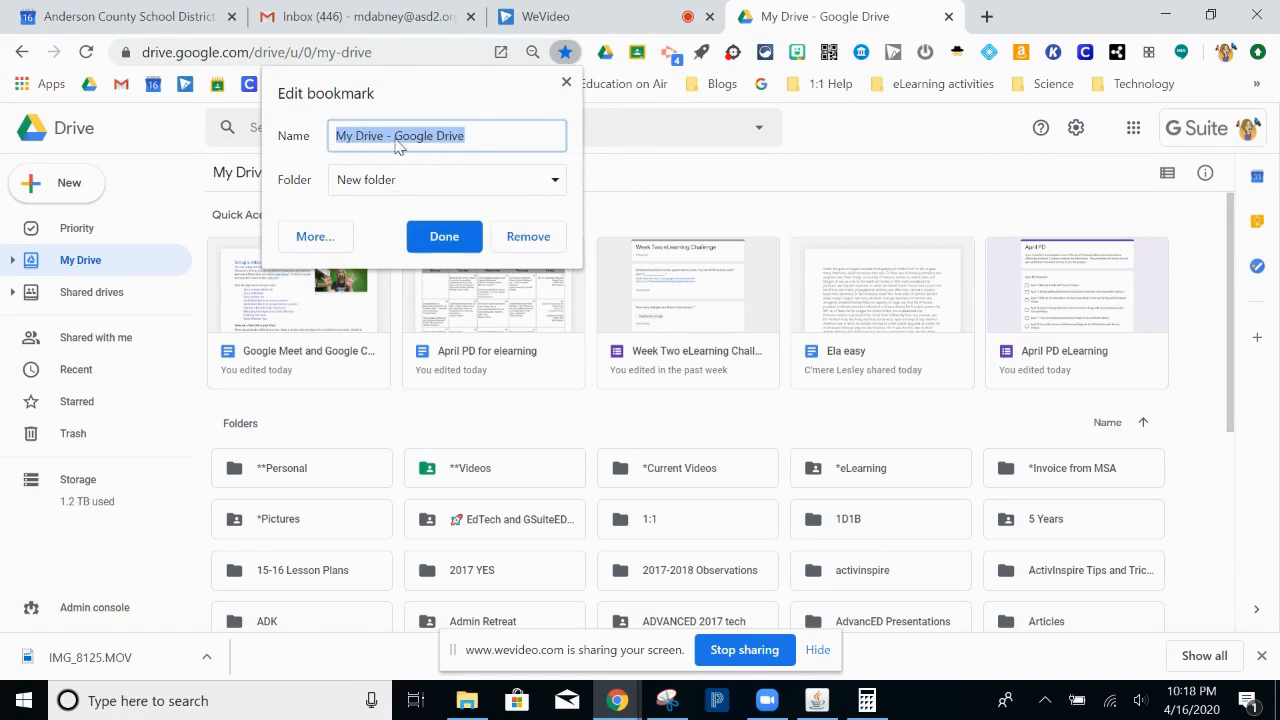
key(BackSpace)
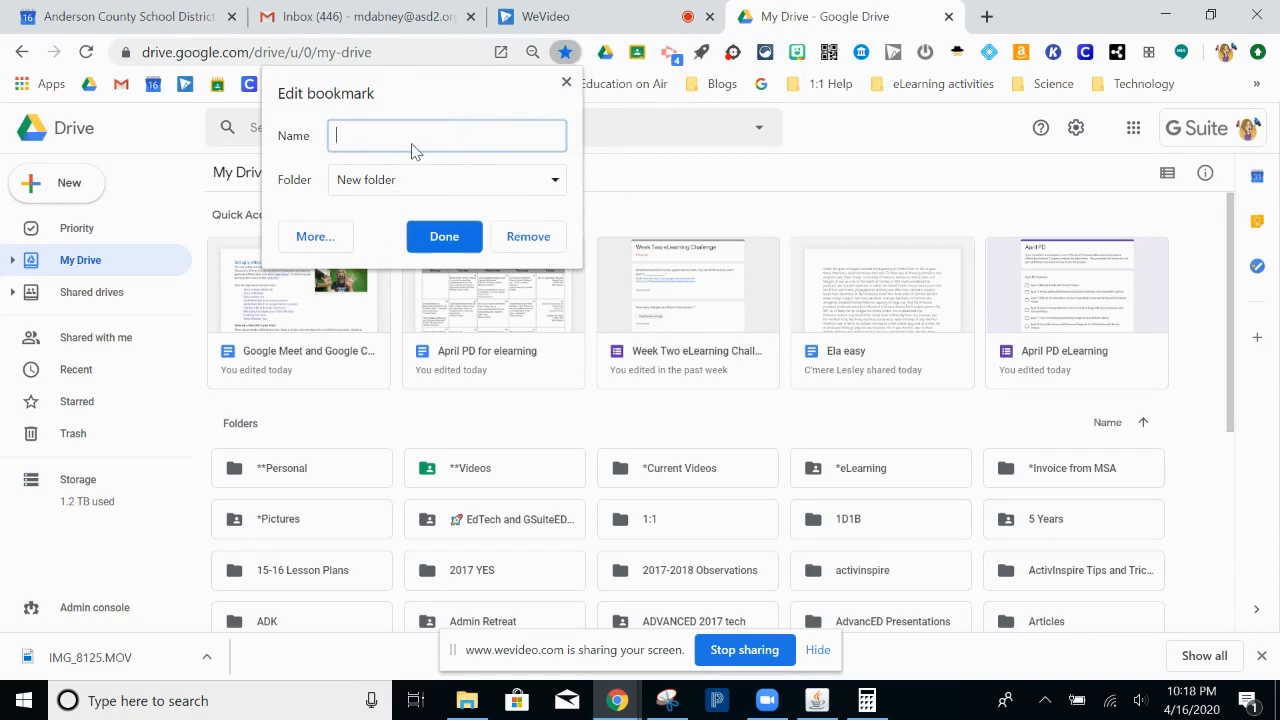
click(372, 184)
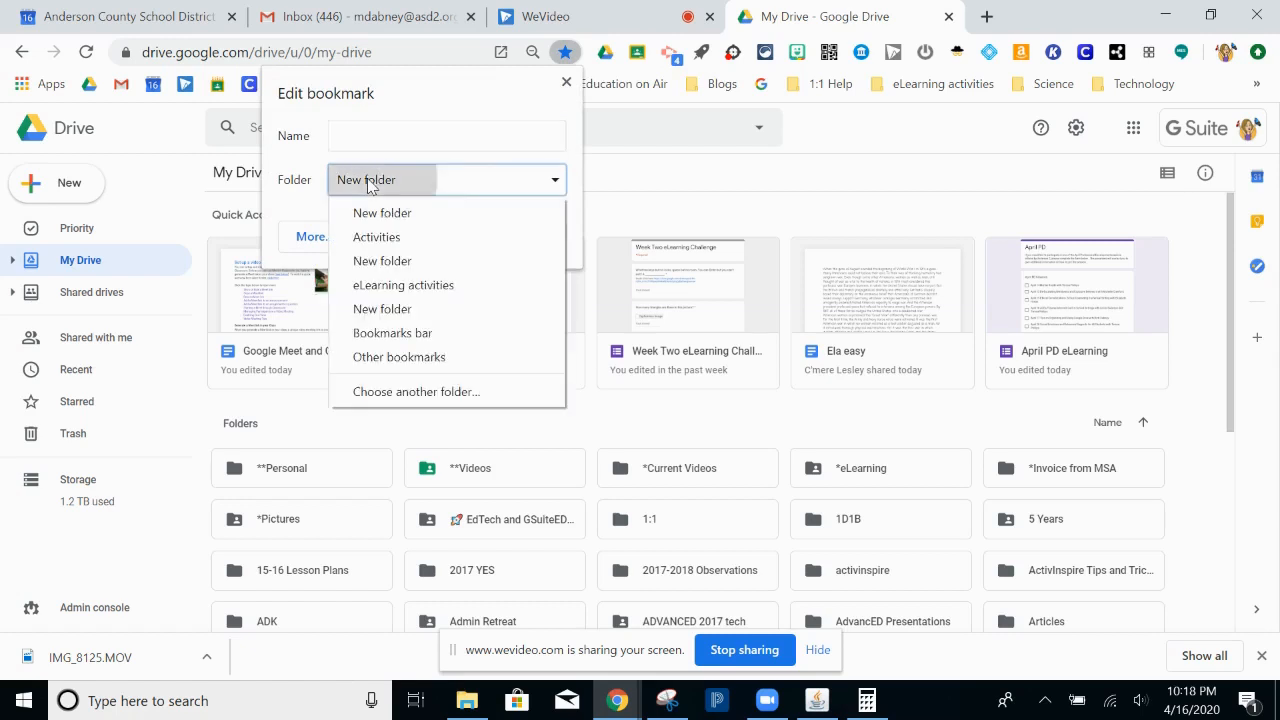
click(390, 334)
click(440, 243)
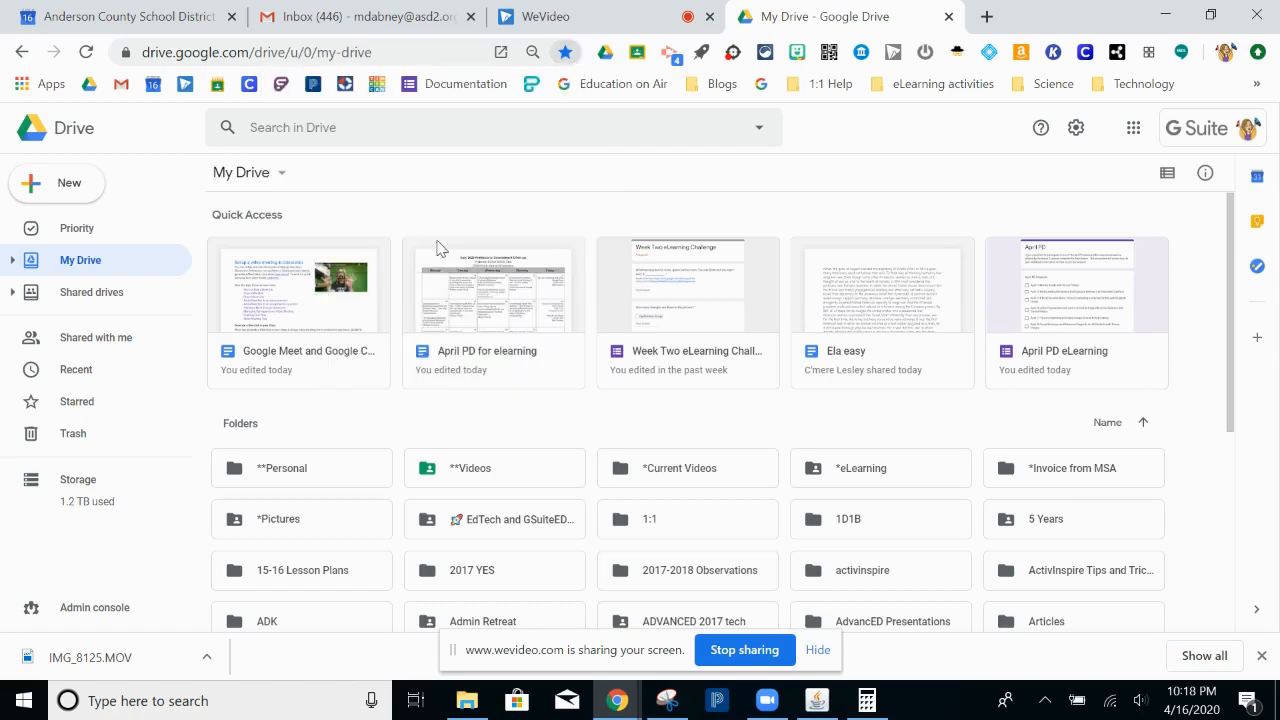
- Move the unnamed Drive bookmark to the start of the bookmarks bar, directly after Apps, and open it
click(1257, 85)
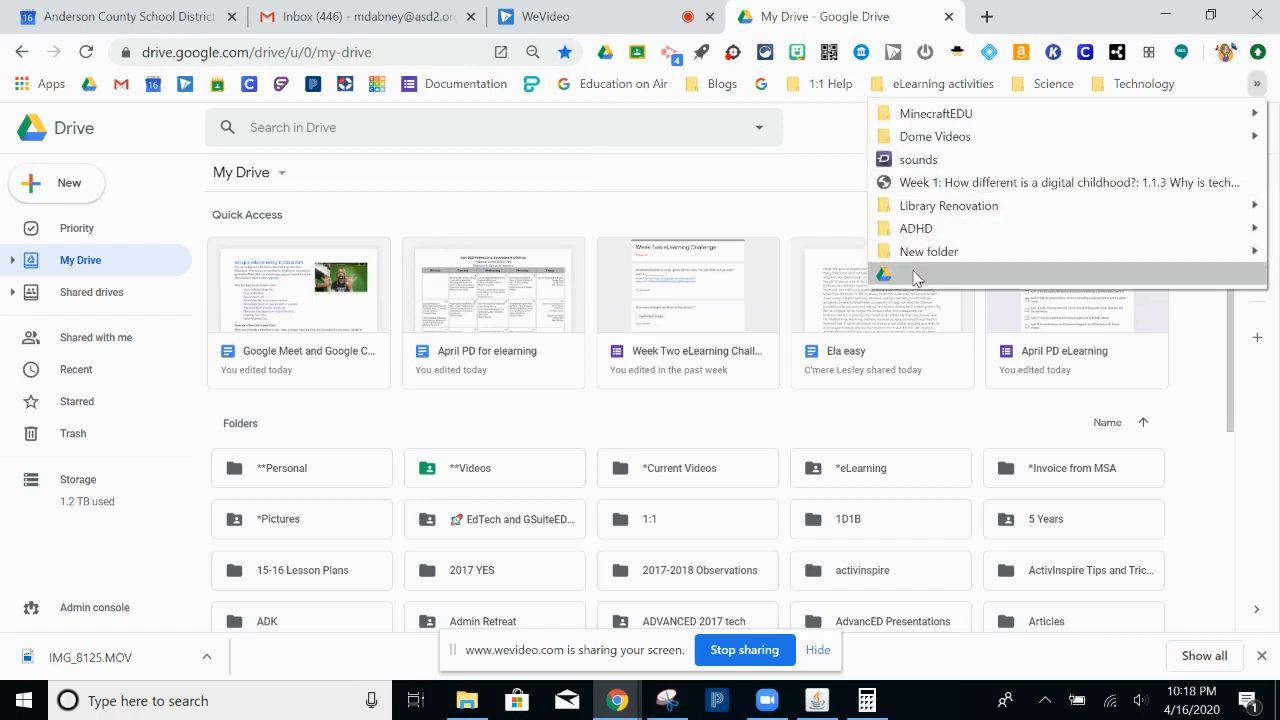
drag(884, 278, 100, 86)
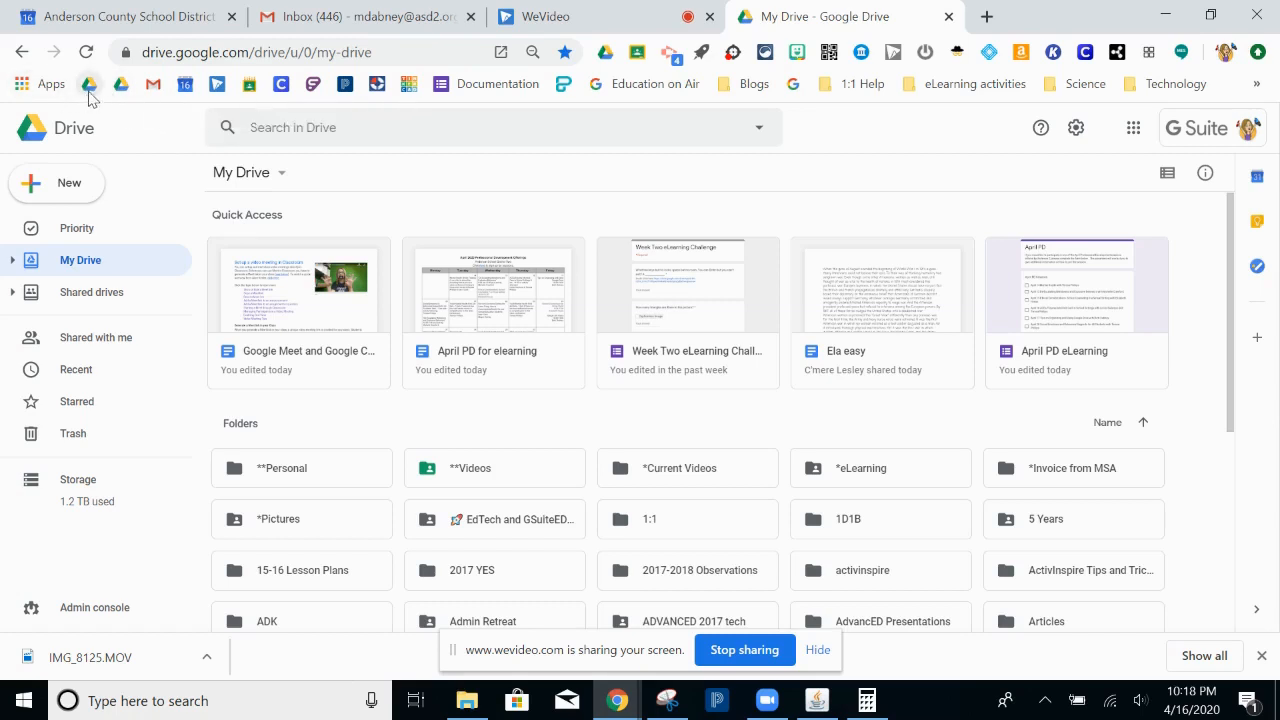
click(90, 90)
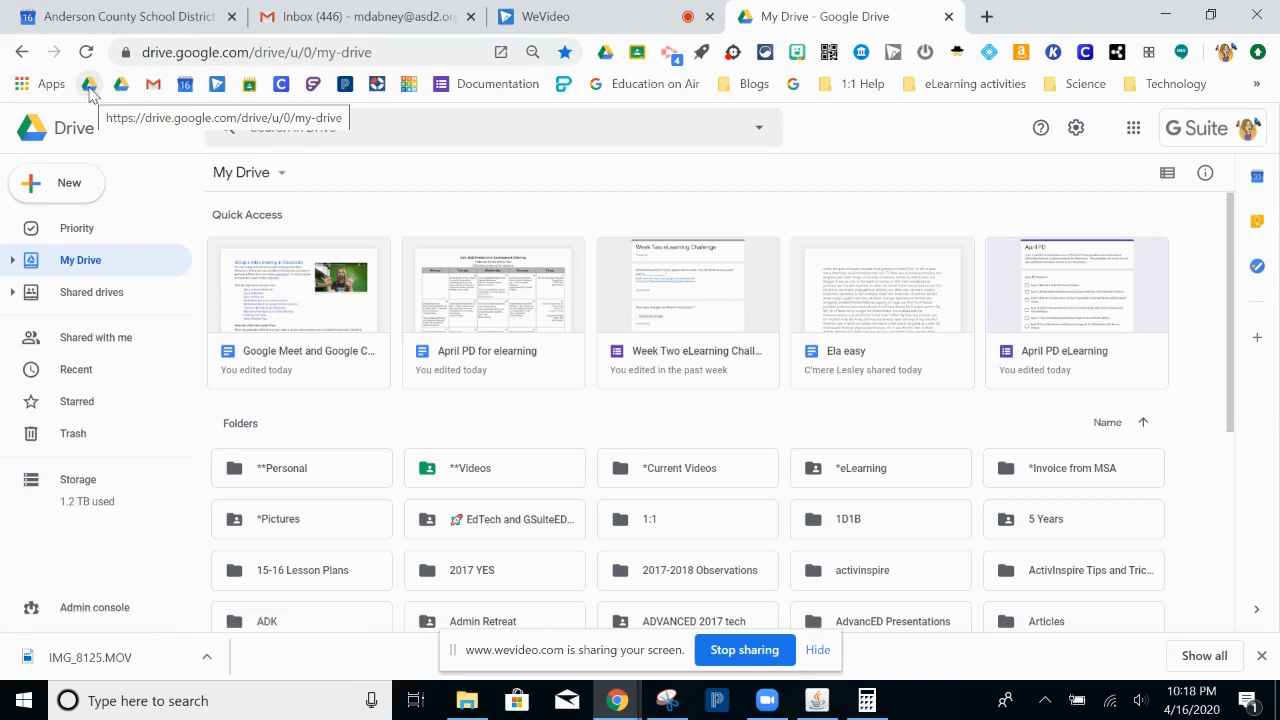
- Delete the duplicate Drive bookmark directly after Apps on the bookmarks bar
right_click(90, 88)
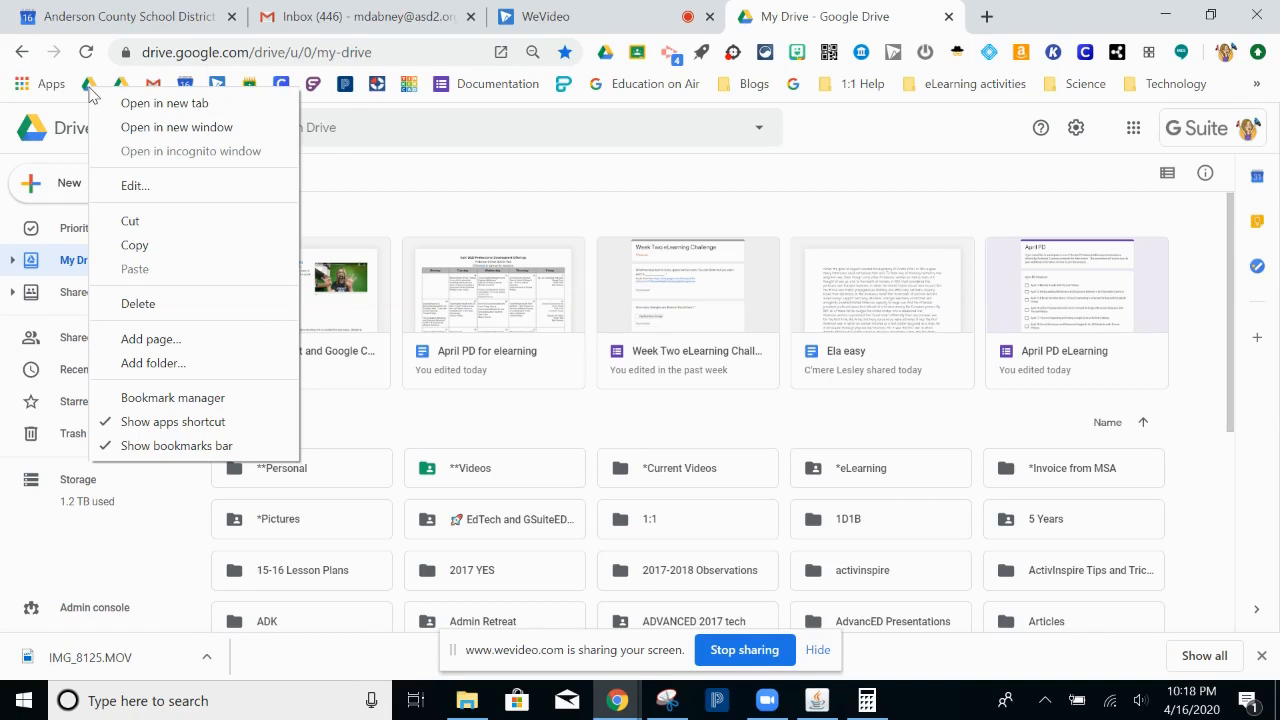
click(133, 304)
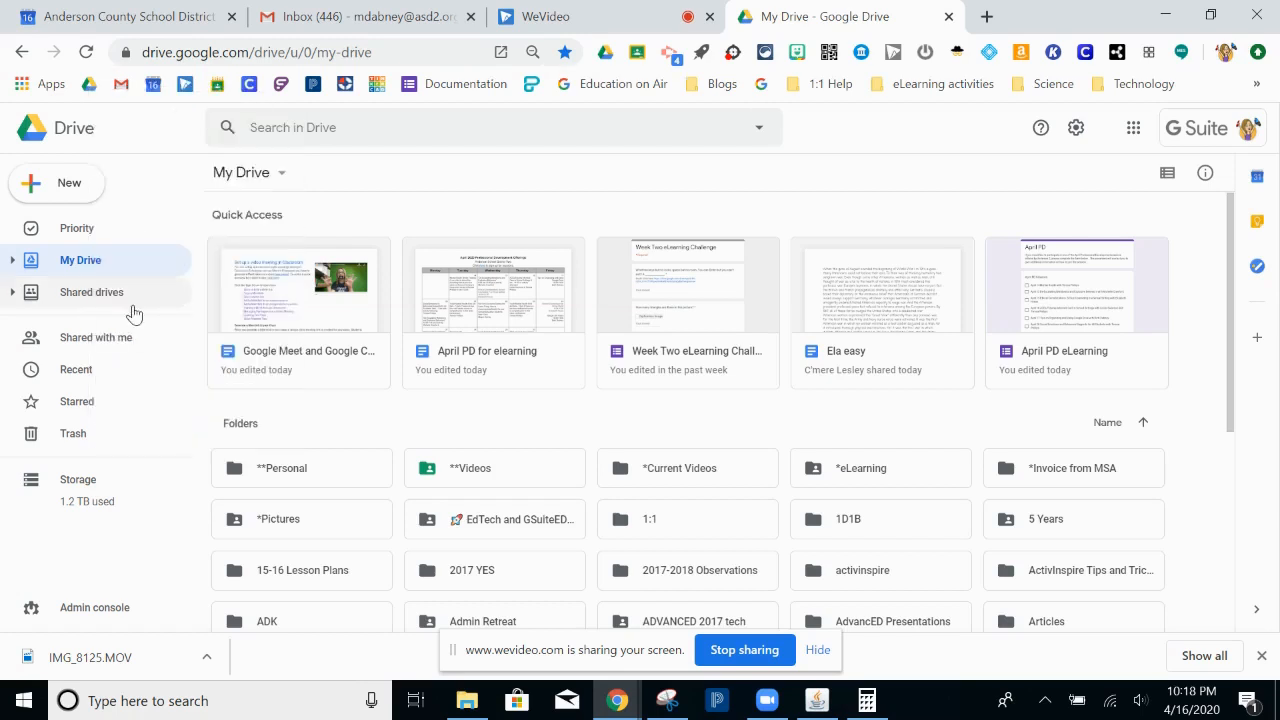
- Open the bookmarked Documentation form, and load My Drive from its bookmark in place of the Calendar page
click(417, 90)
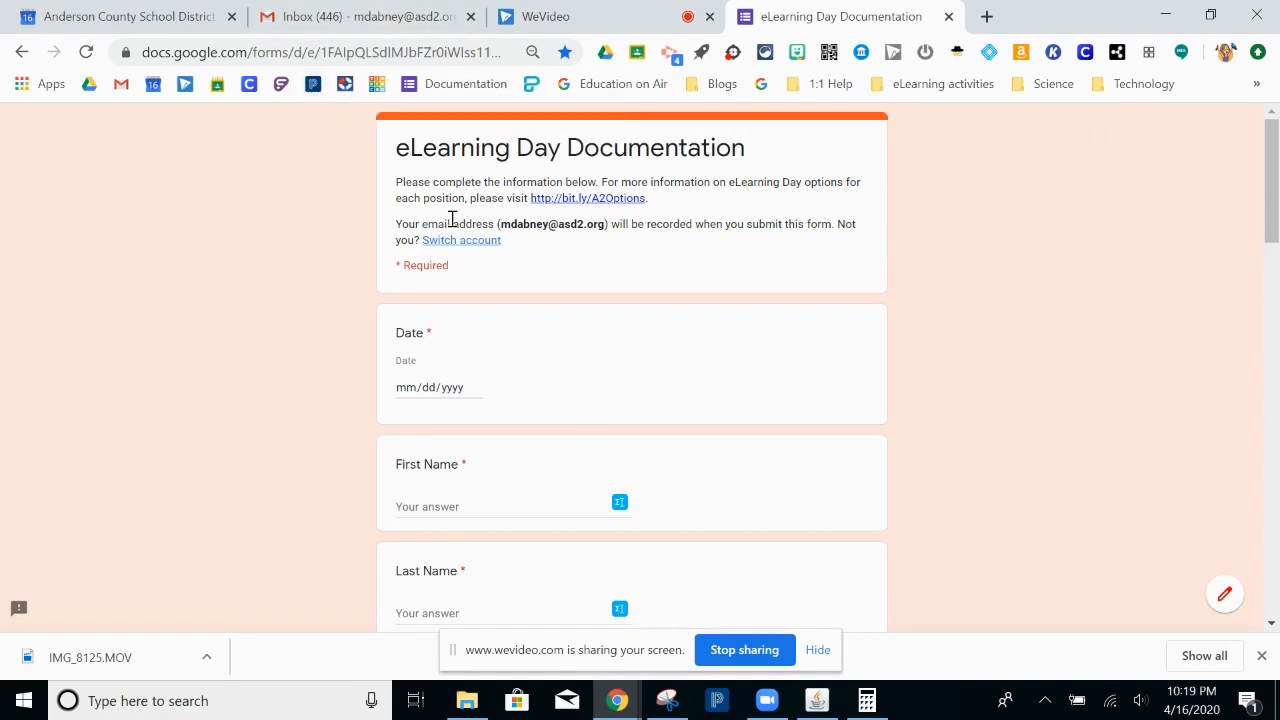
click(150, 15)
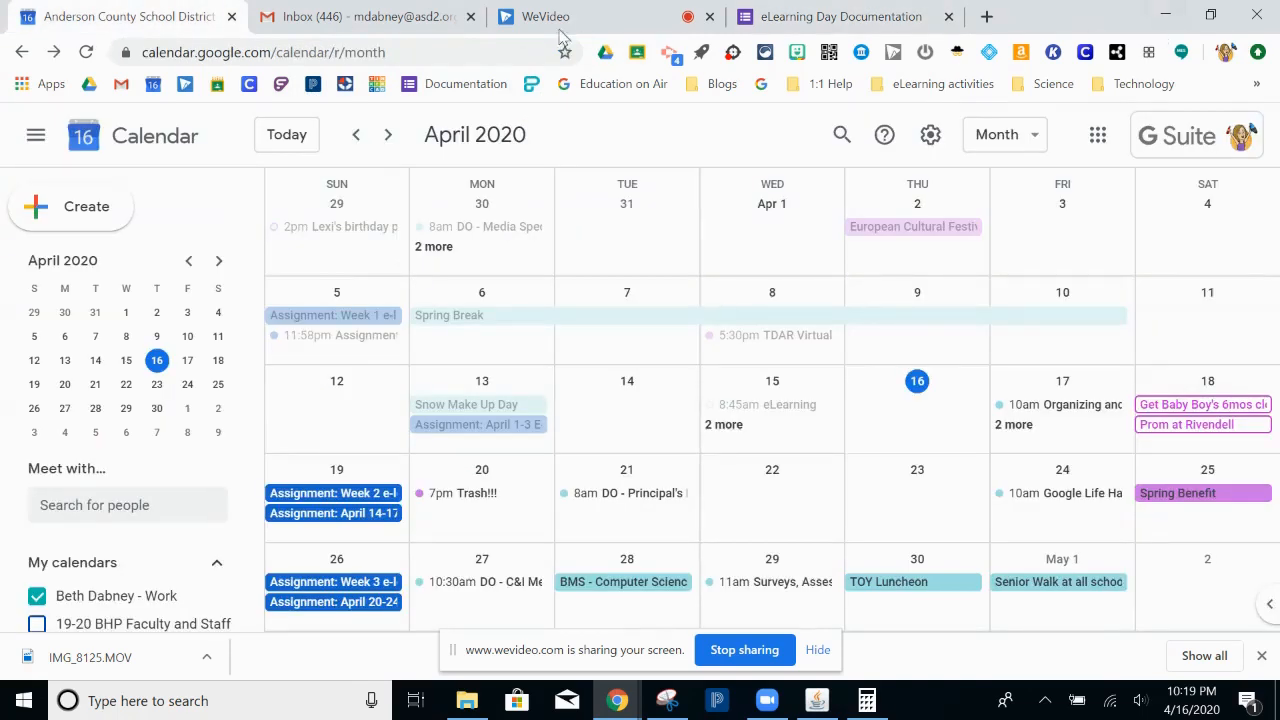
click(1097, 134)
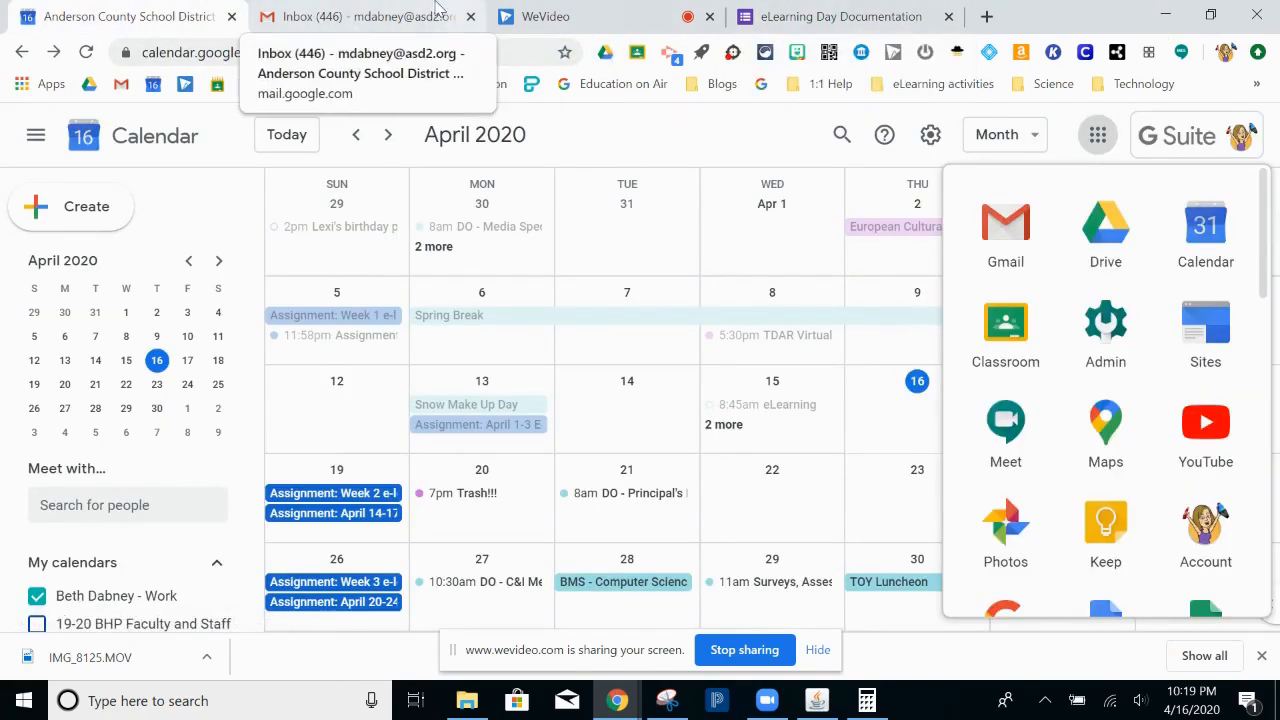
click(89, 86)
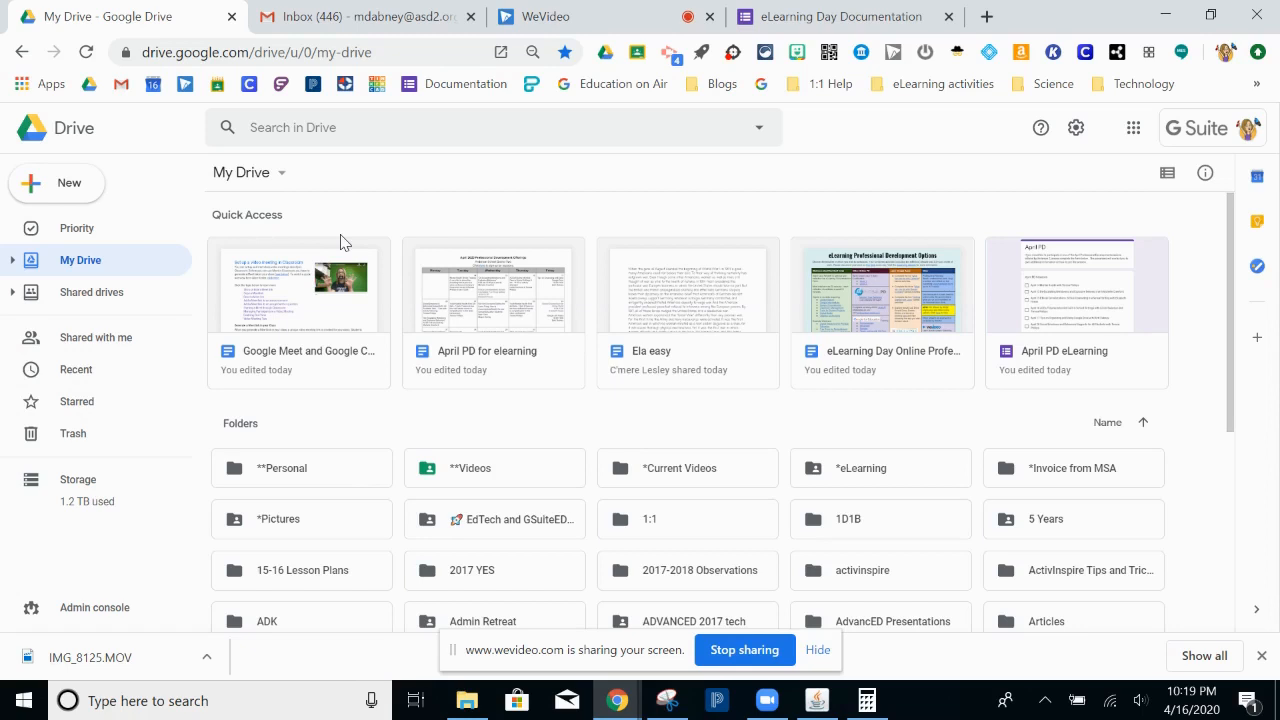
- Look through the item types that can be created in Drive, including the additional apps beyond Docs, Sheets and Slides
click(66, 194)
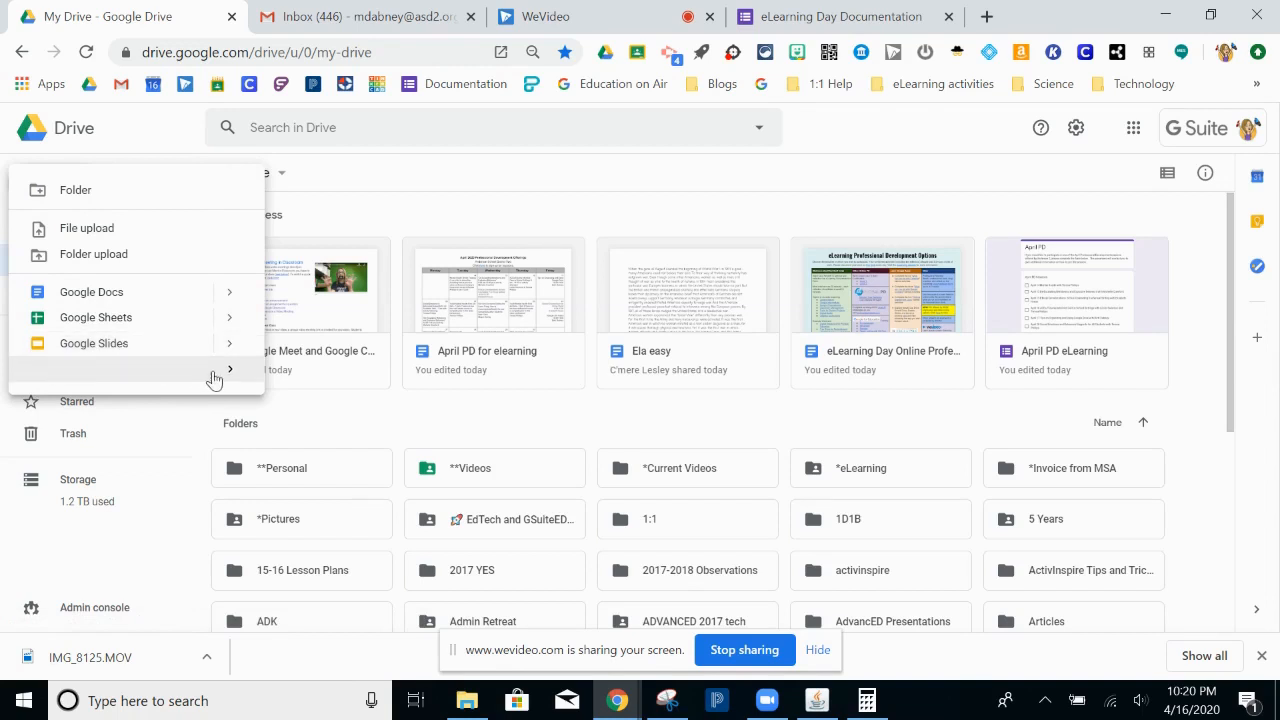
mouse_move(232, 378)
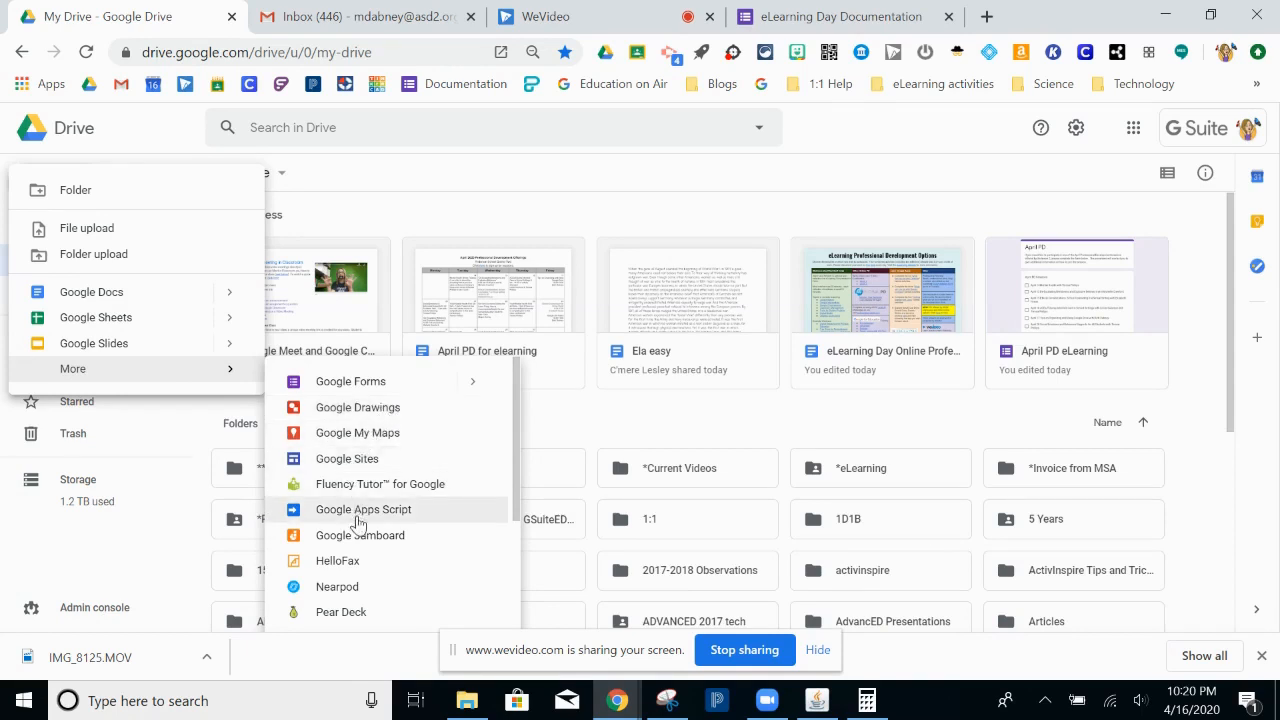
scroll(357, 523, down, 2)
scroll(357, 523, down, 2)
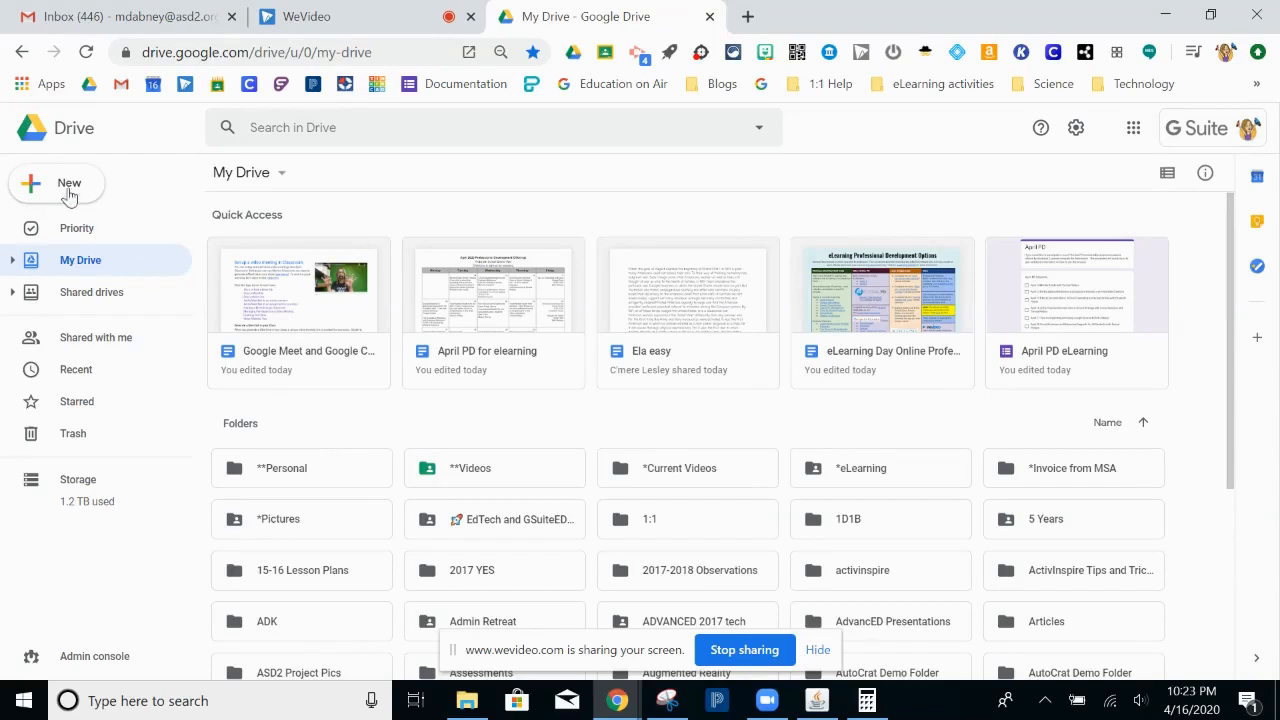
- Create a new folder named "Organizing Drive" in My Drive
click(56, 195)
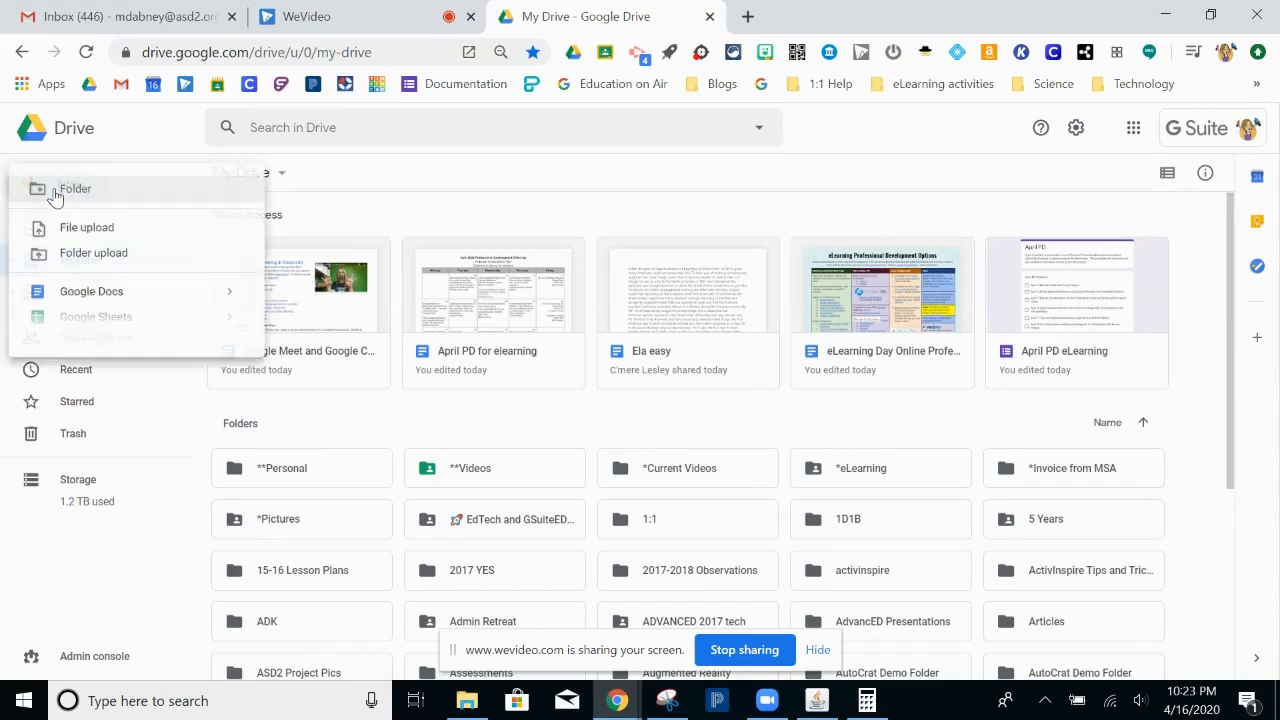
click(70, 200)
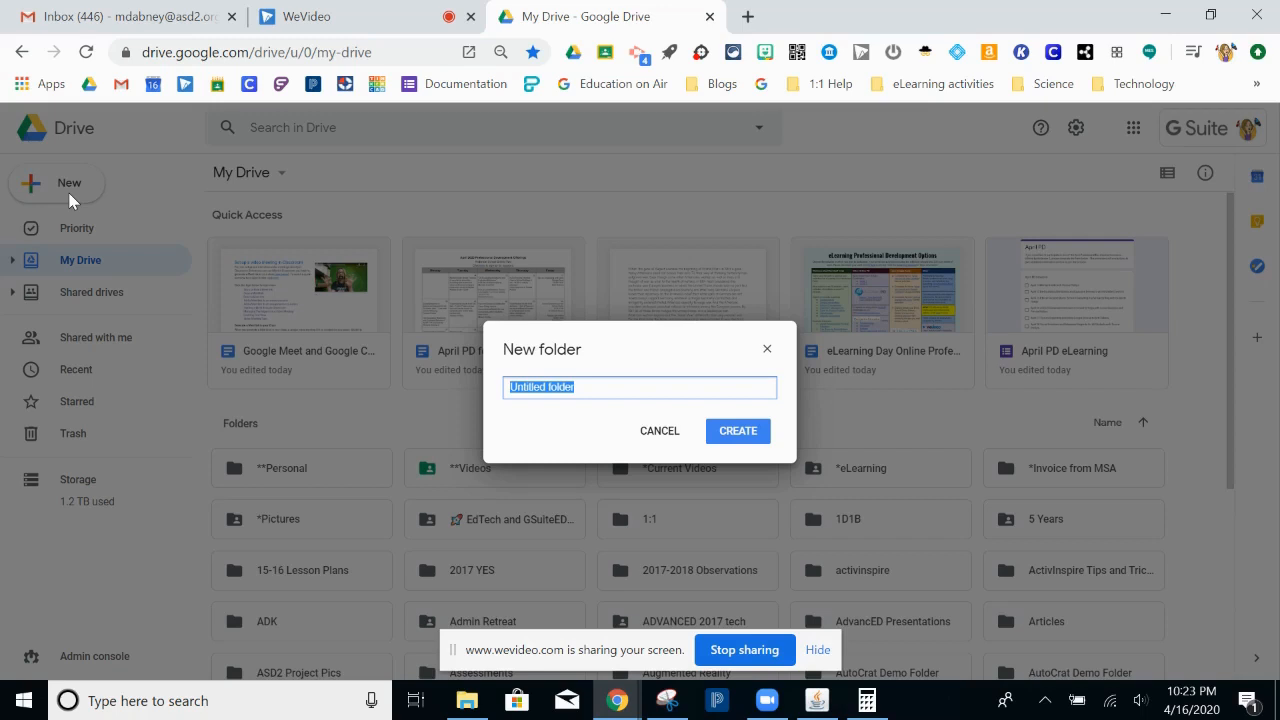
text(Organizing Drive)
click(751, 437)
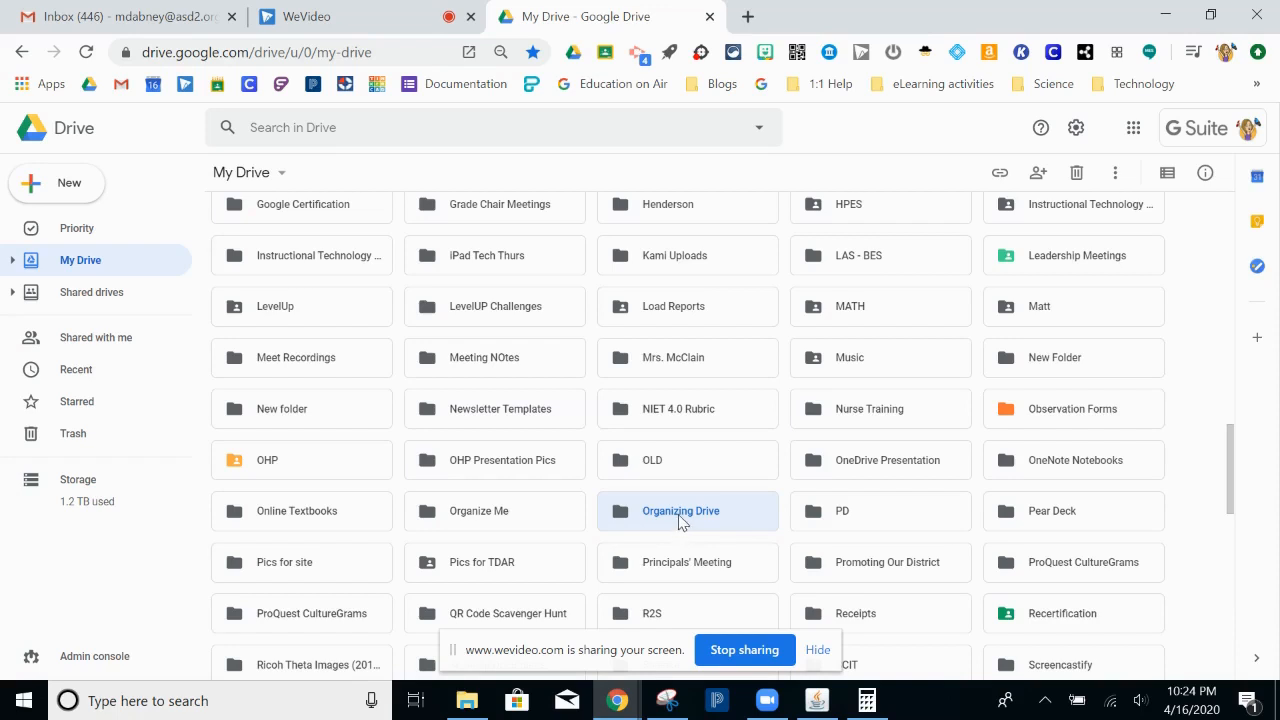
- Change the color of the Organizing Drive folder to green
right_click(677, 530)
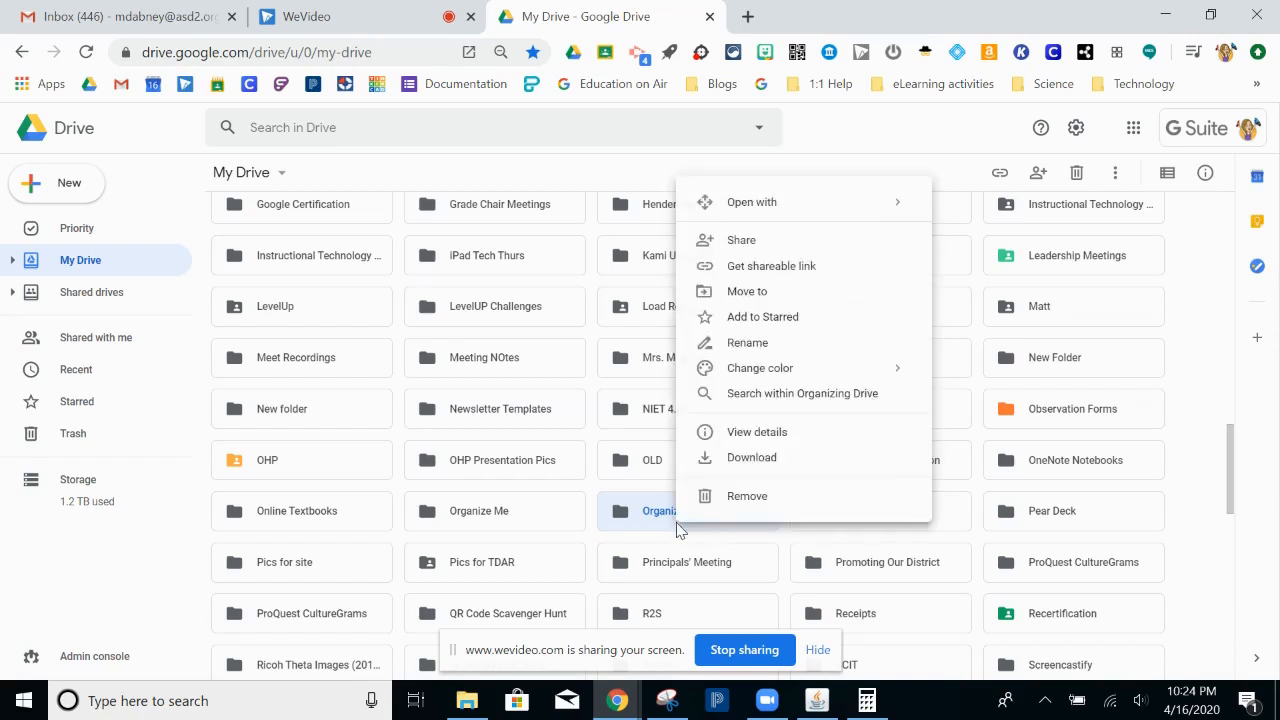
mouse_move(838, 367)
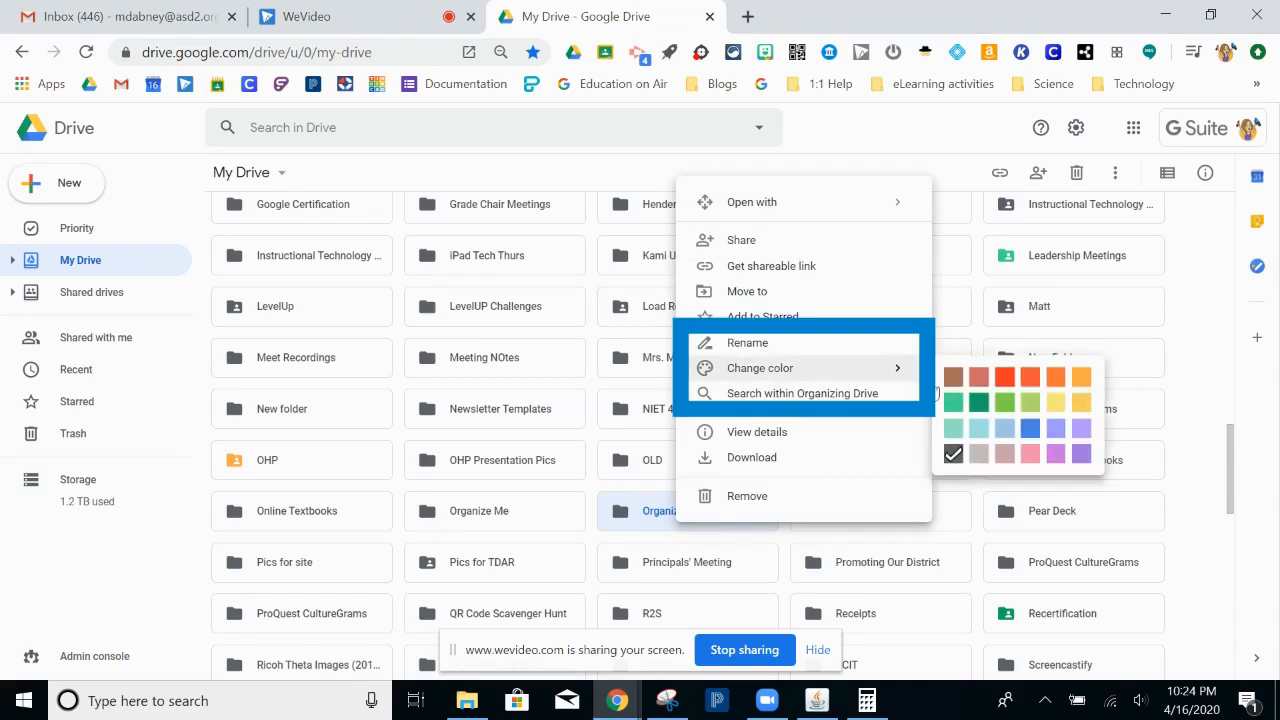
click(1005, 402)
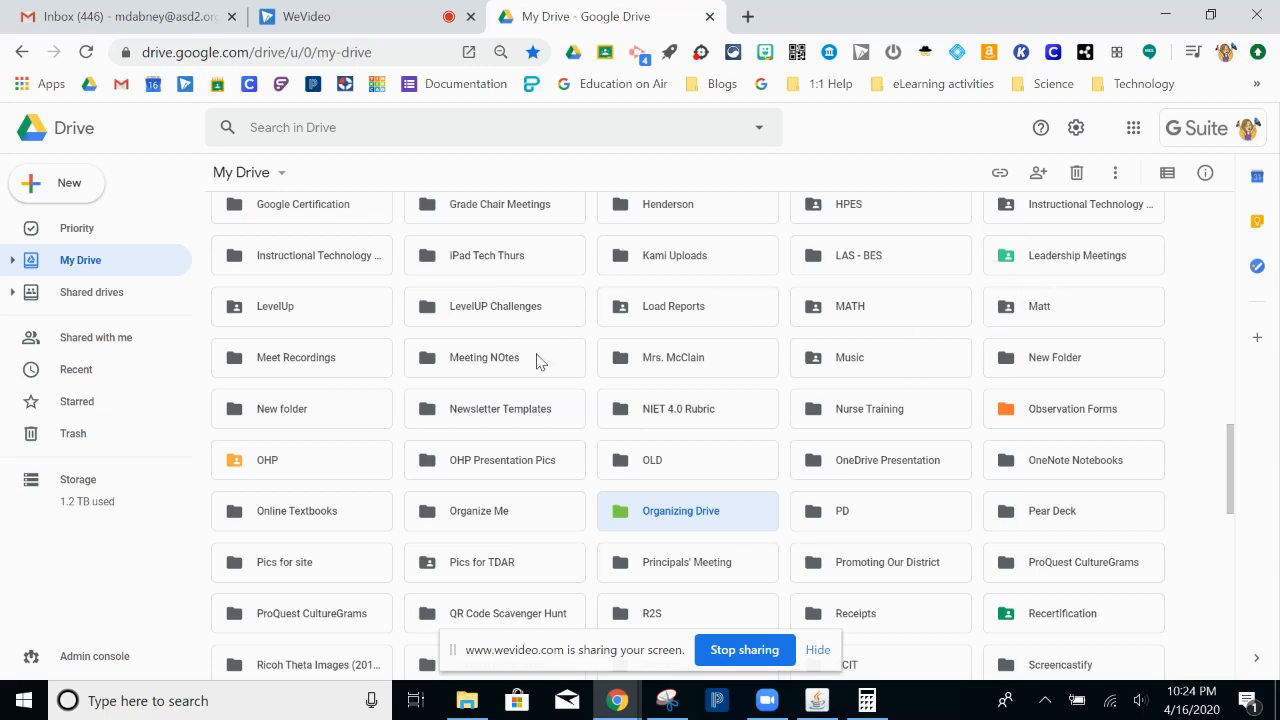
- Add the Organizing Drive folder to Starred and view the starred items
right_click(703, 518)
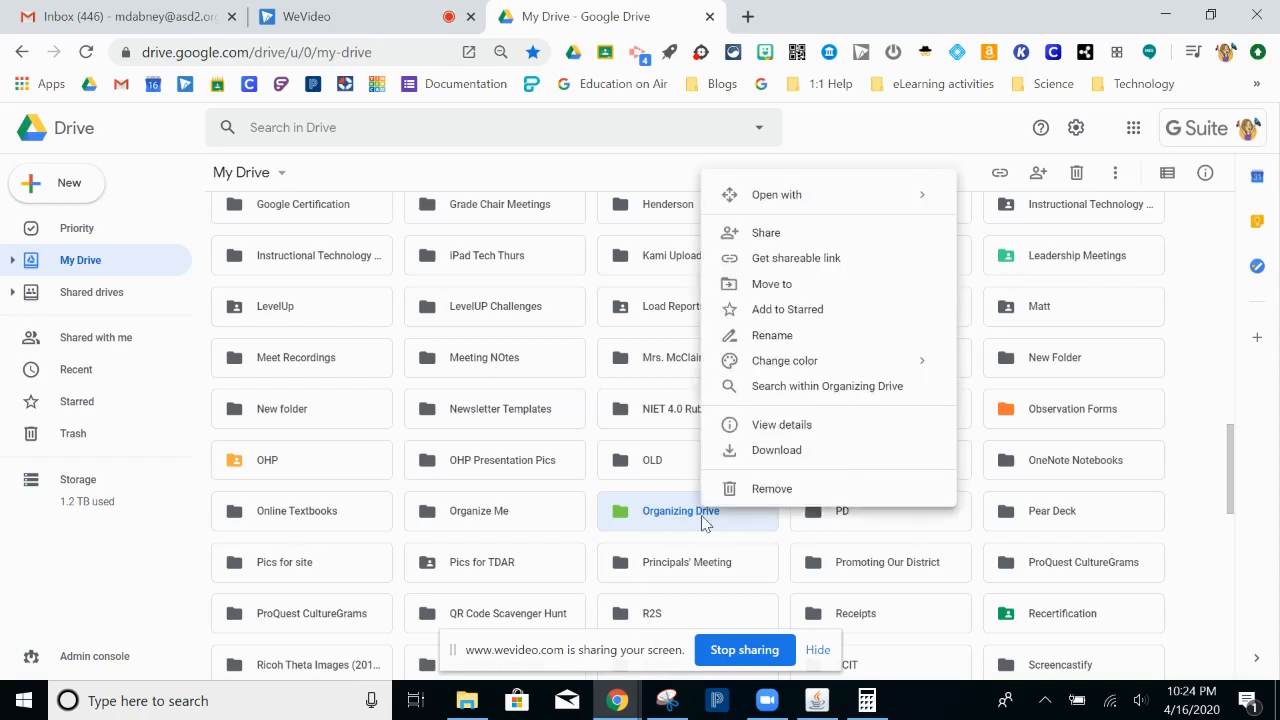
click(772, 320)
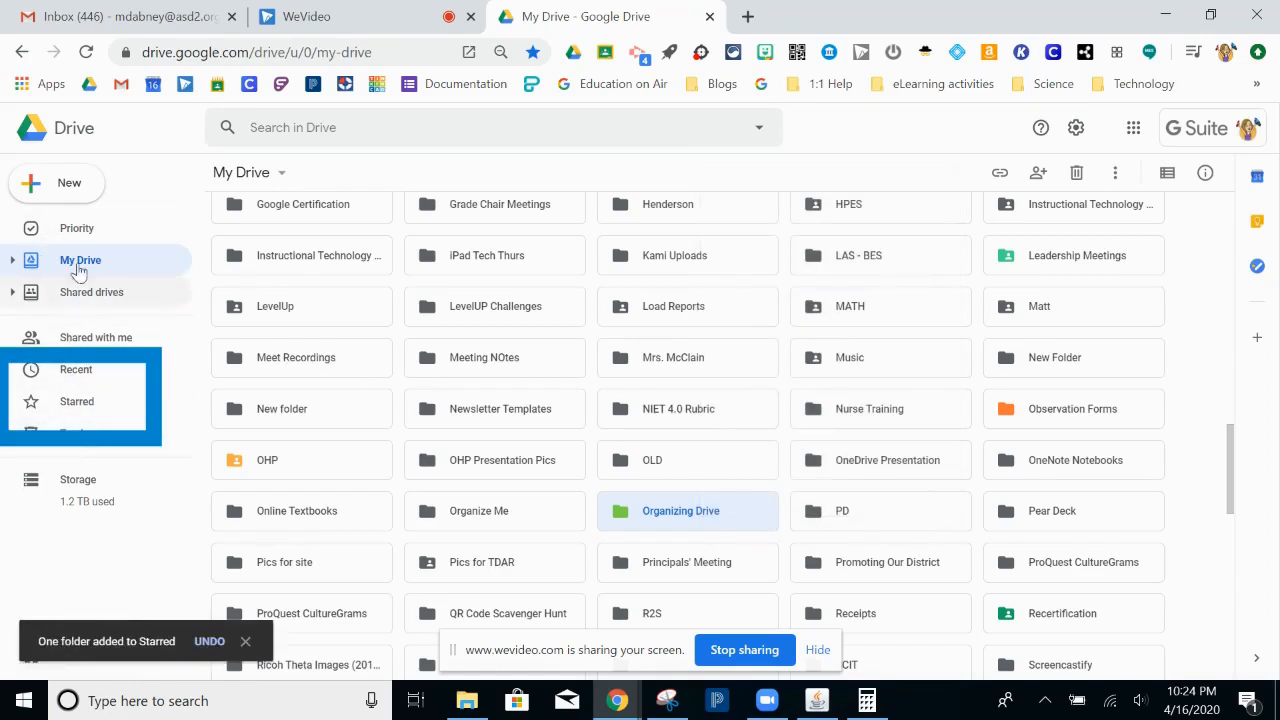
click(72, 405)
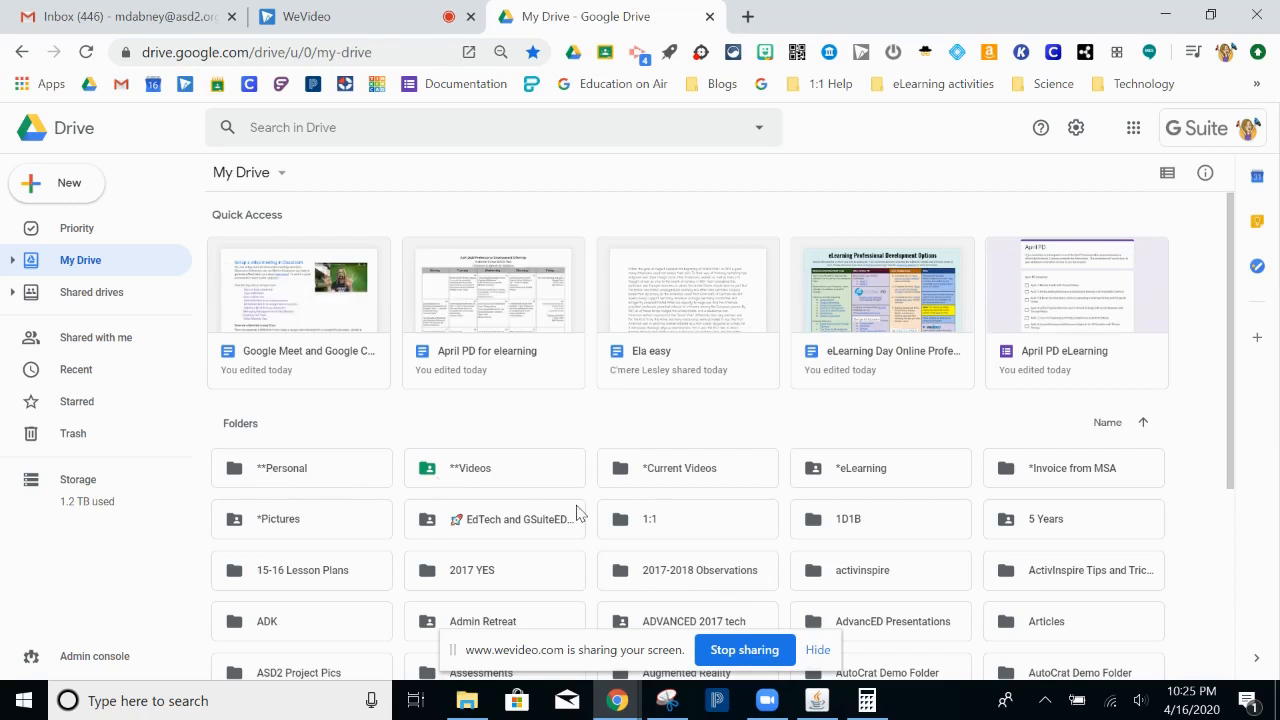
- Look through the folders and loose files in My Drive, and hide the screen-sharing notice
scroll(577, 512, down, 1)
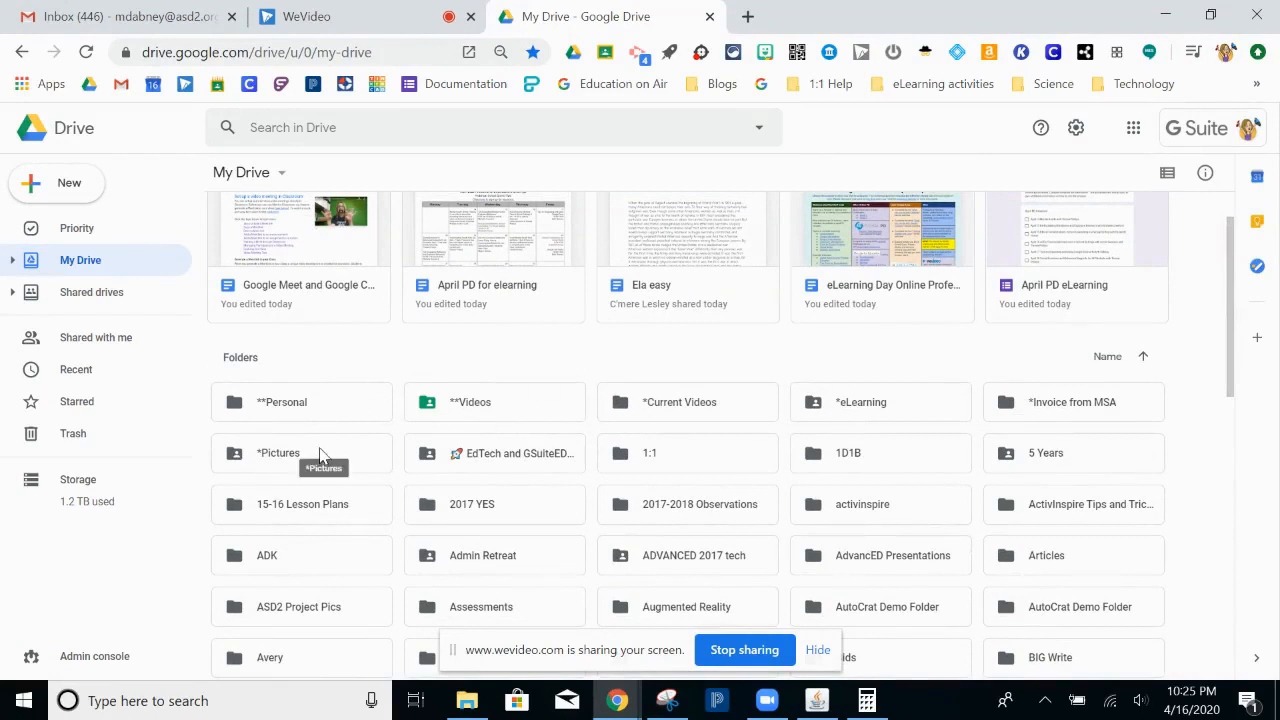
scroll(495, 465, down, 5)
scroll(505, 465, down, 7)
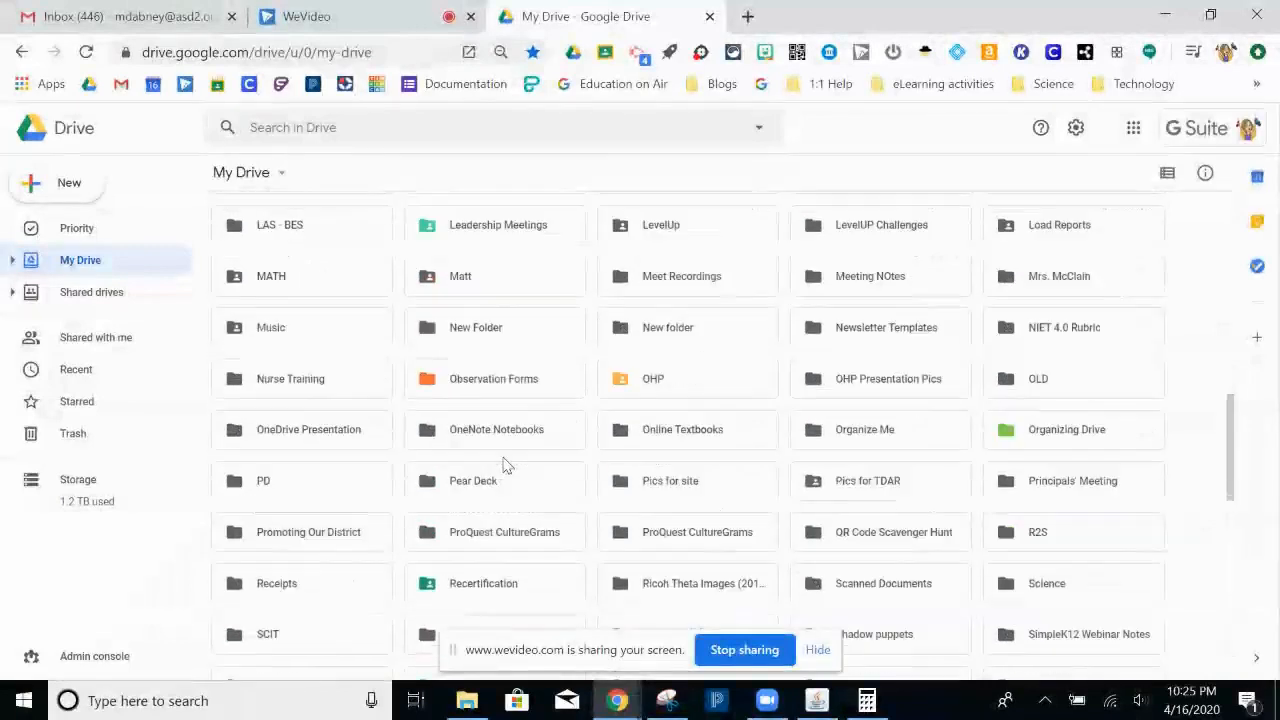
scroll(505, 466, up, 1)
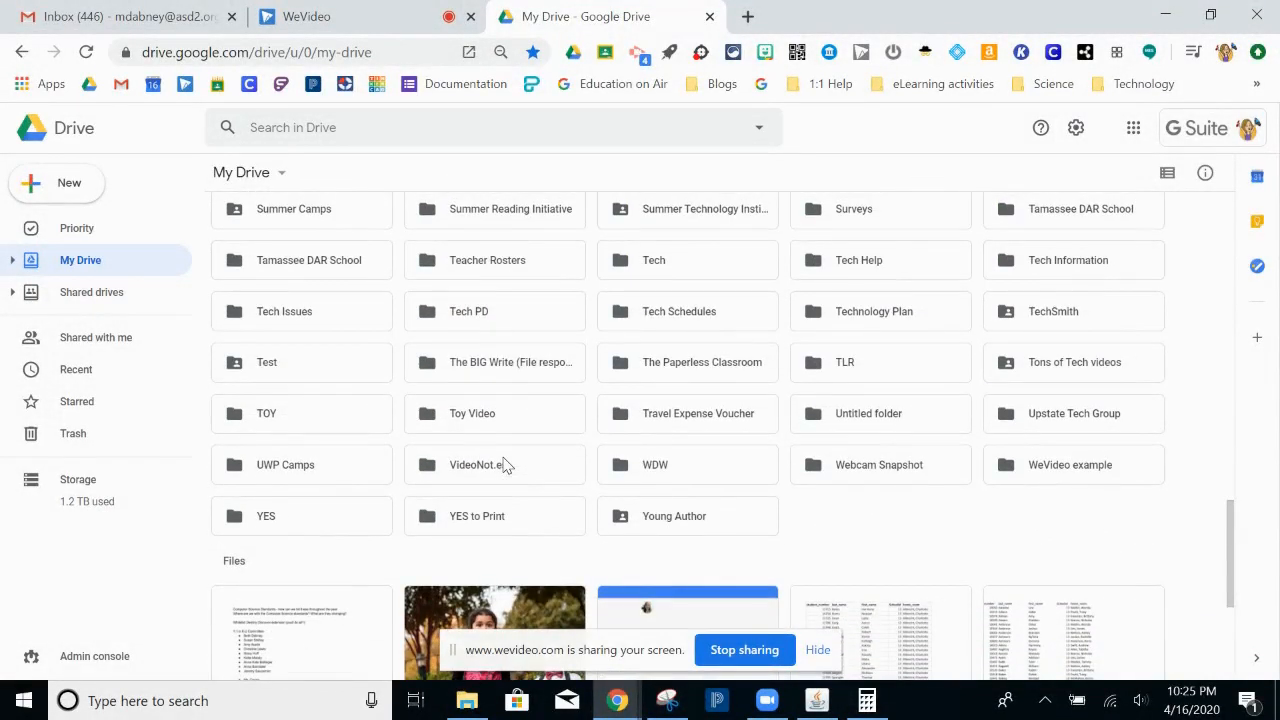
scroll(505, 465, down, 3)
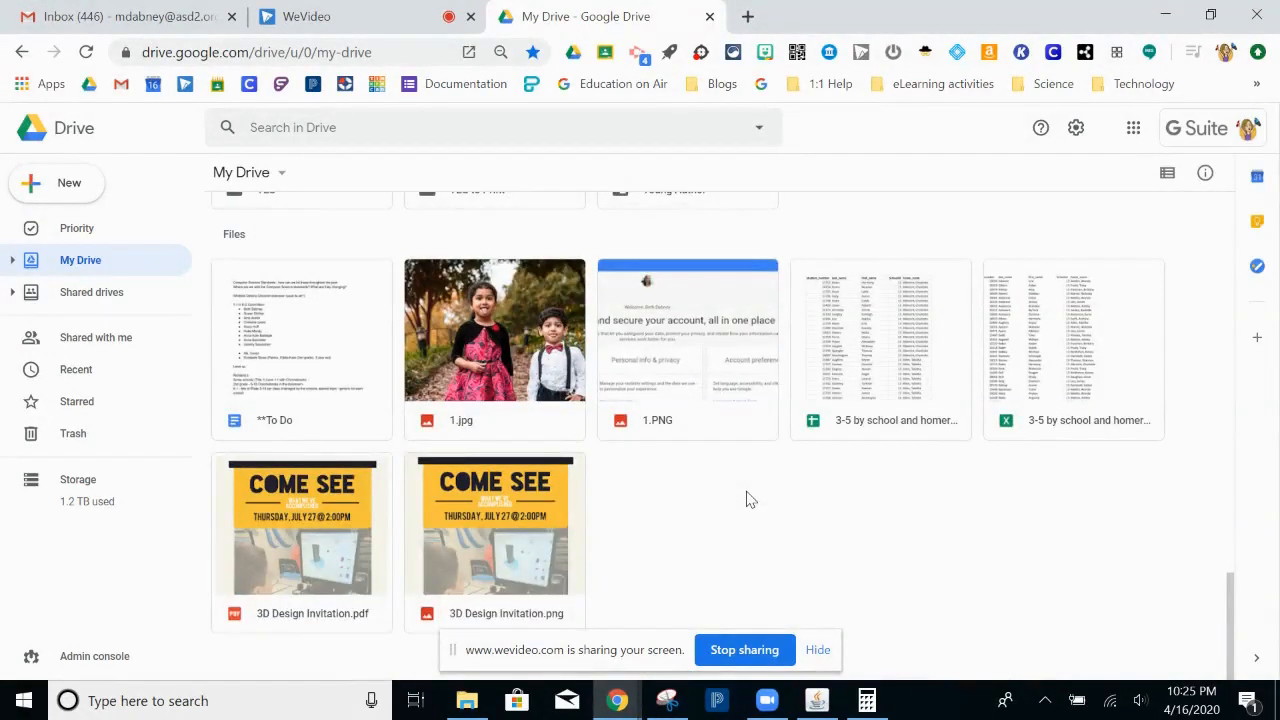
scroll(749, 500, up, 5)
scroll(749, 500, down, 5)
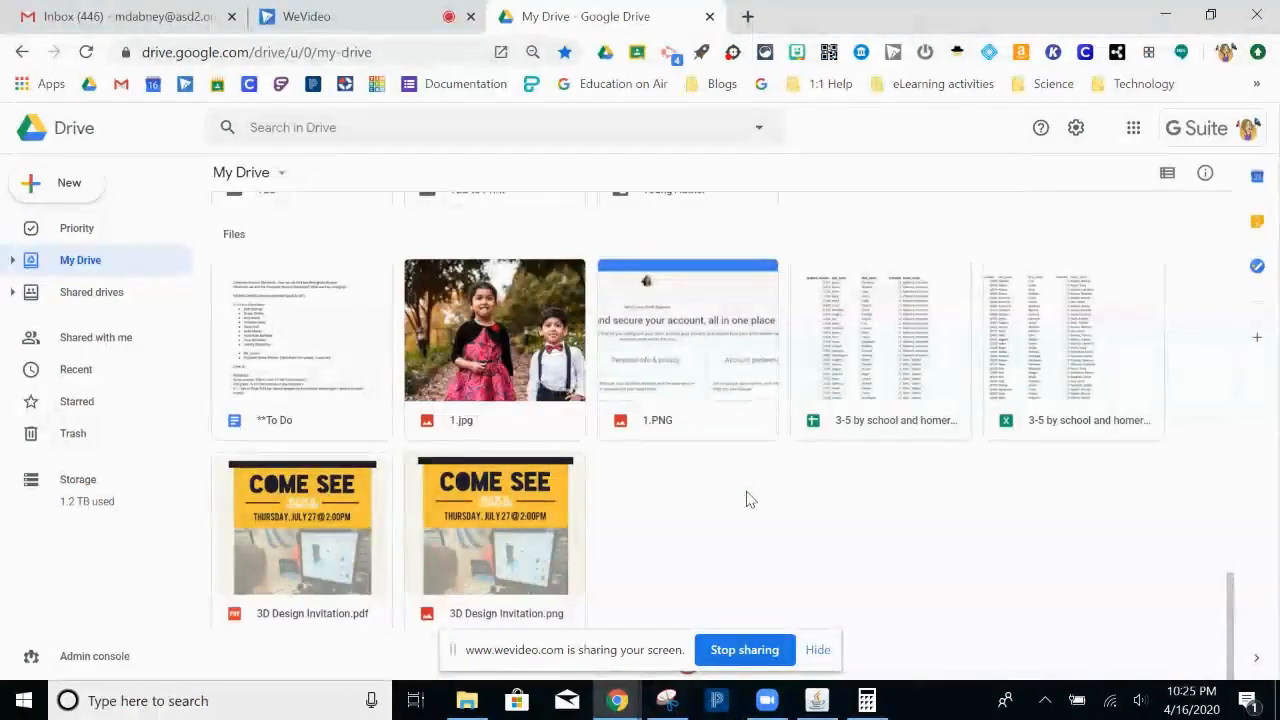
click(824, 651)
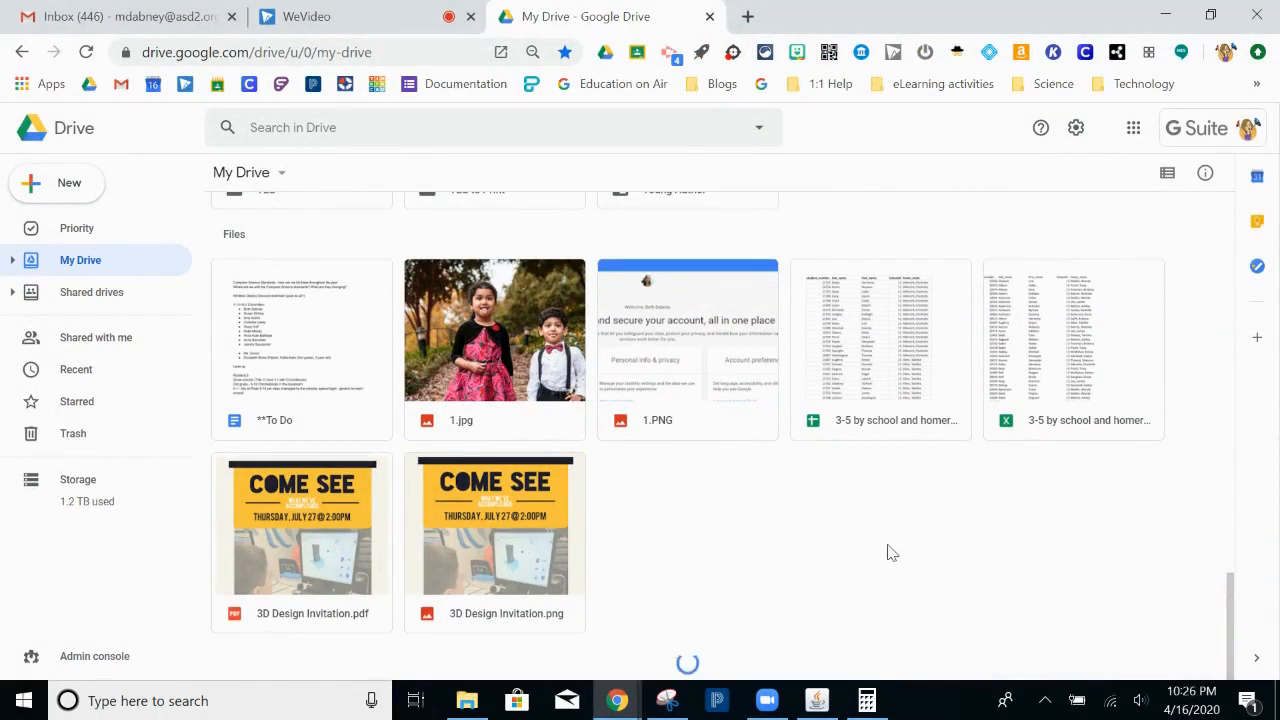
- Rename the green Organizing Drive folder to "***Organizing Drive"
scroll(890, 553, up, 10)
scroll(890, 553, up, 1)
scroll(890, 553, down, 2)
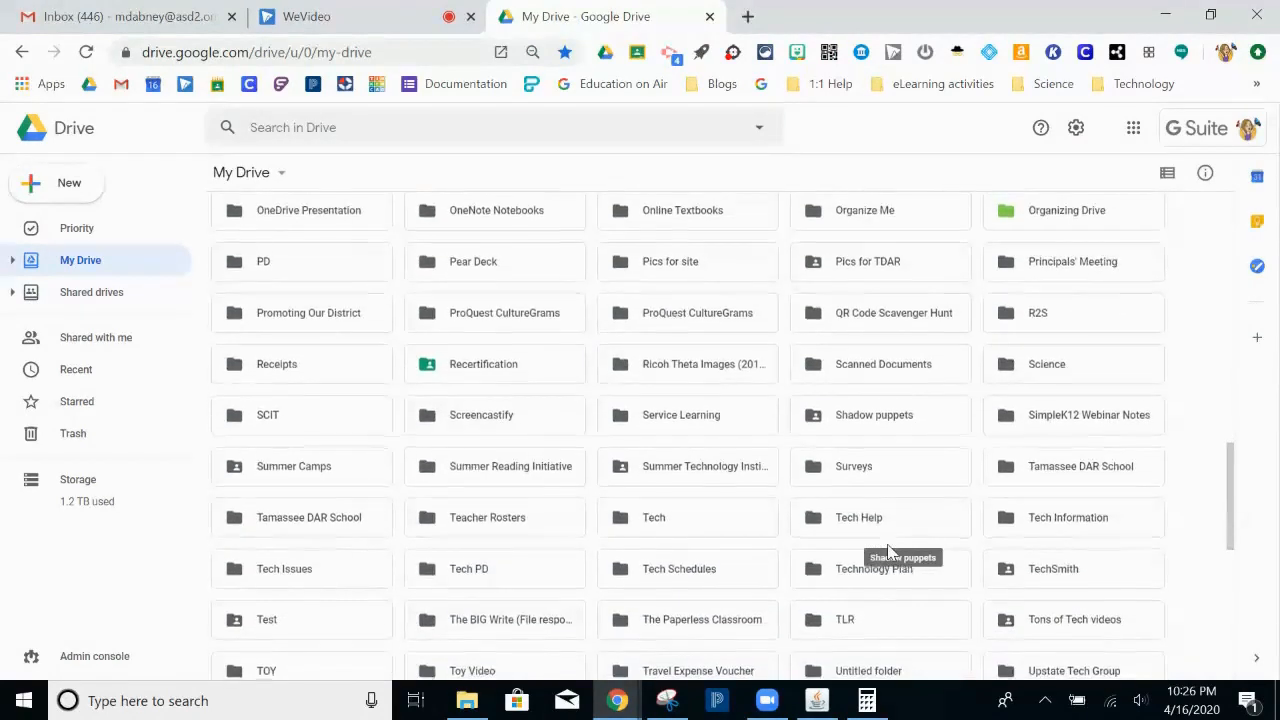
scroll(890, 553, up, 1)
scroll(890, 553, up, 1)
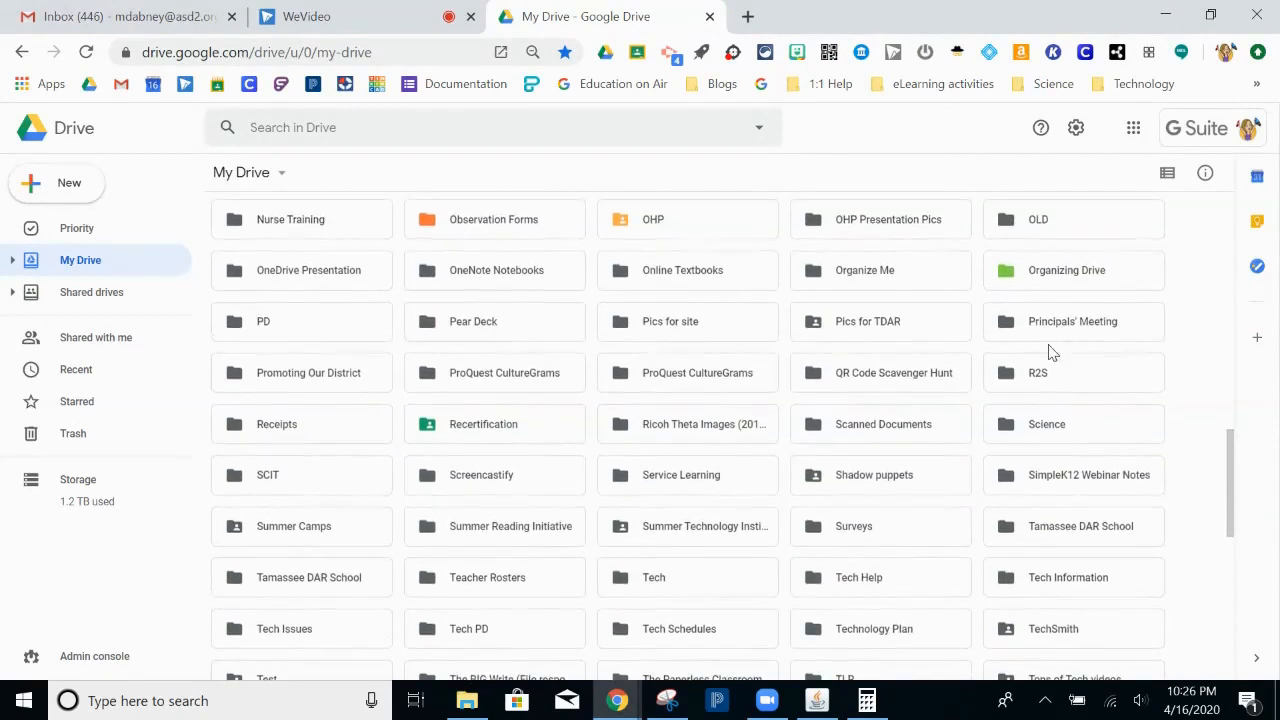
click(1050, 282)
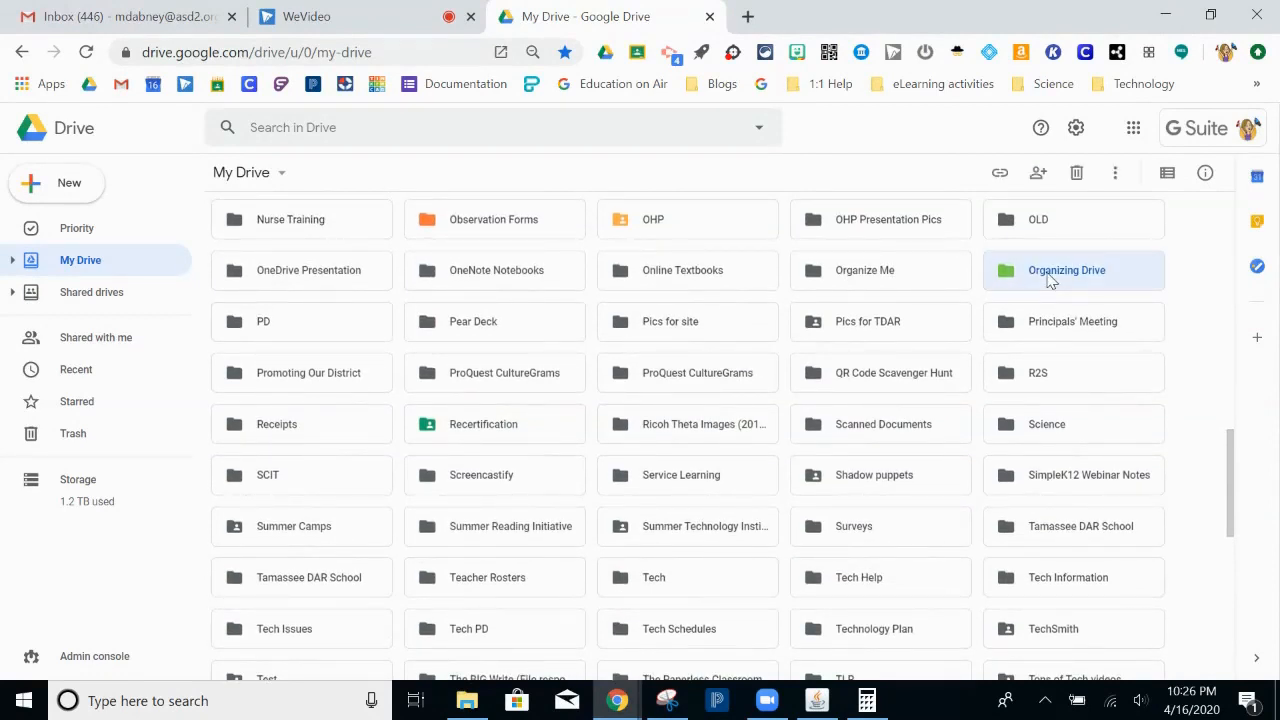
right_click(1050, 282)
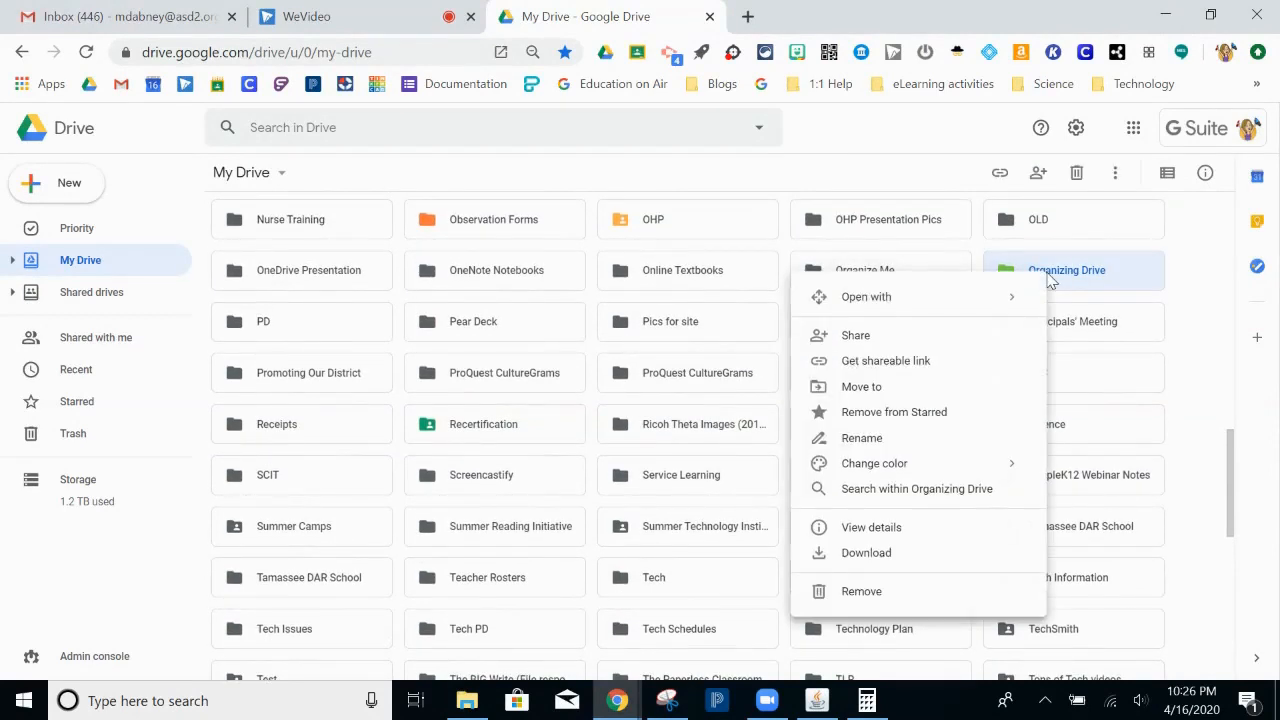
click(862, 438)
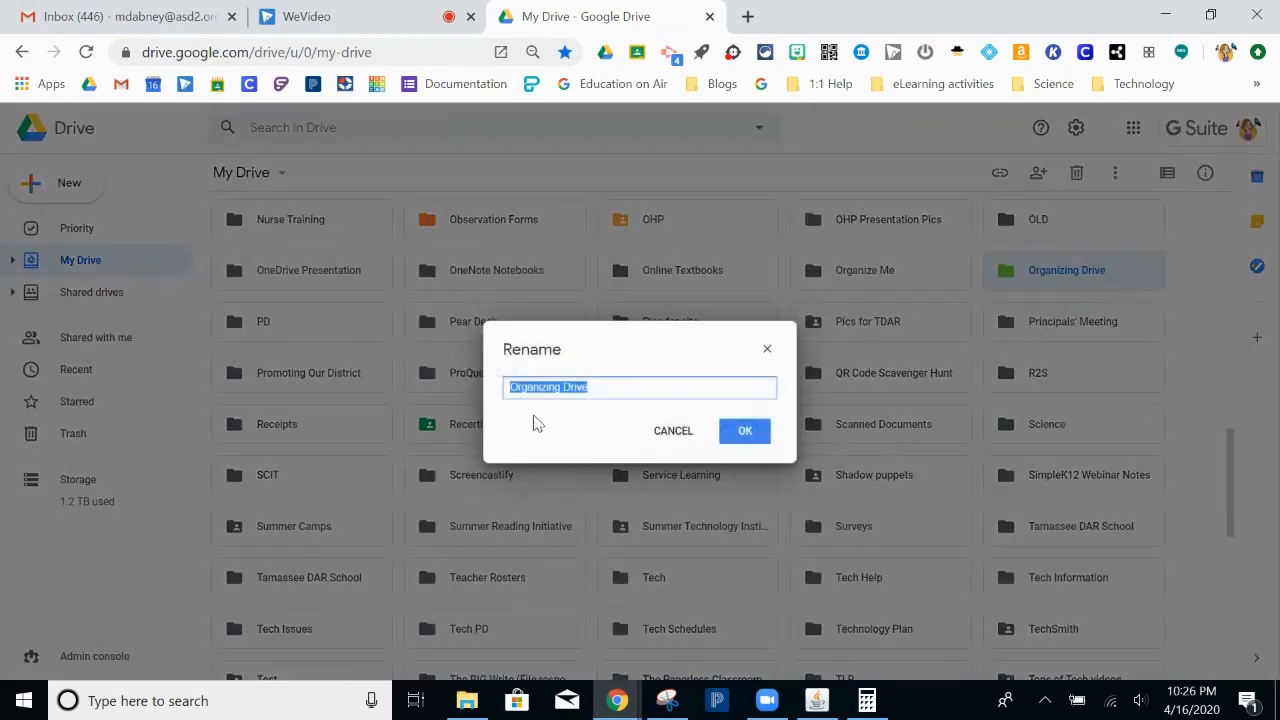
click(511, 392)
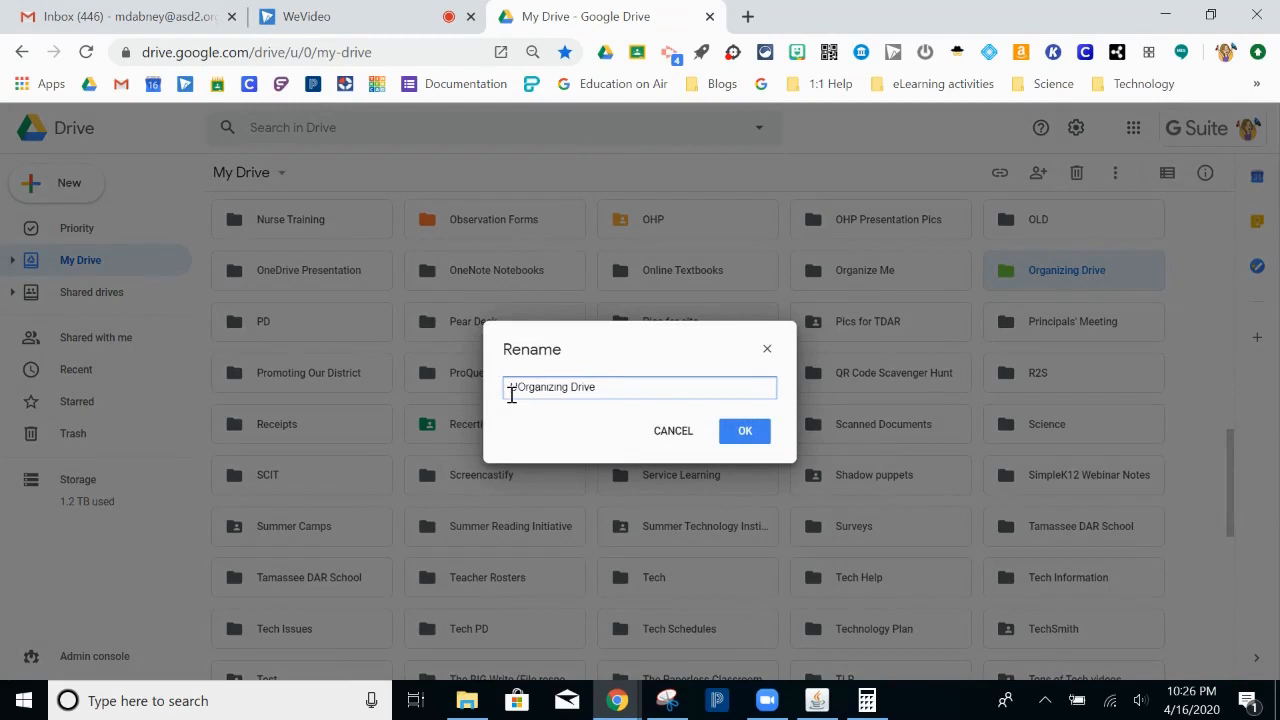
text(***)
click(750, 440)
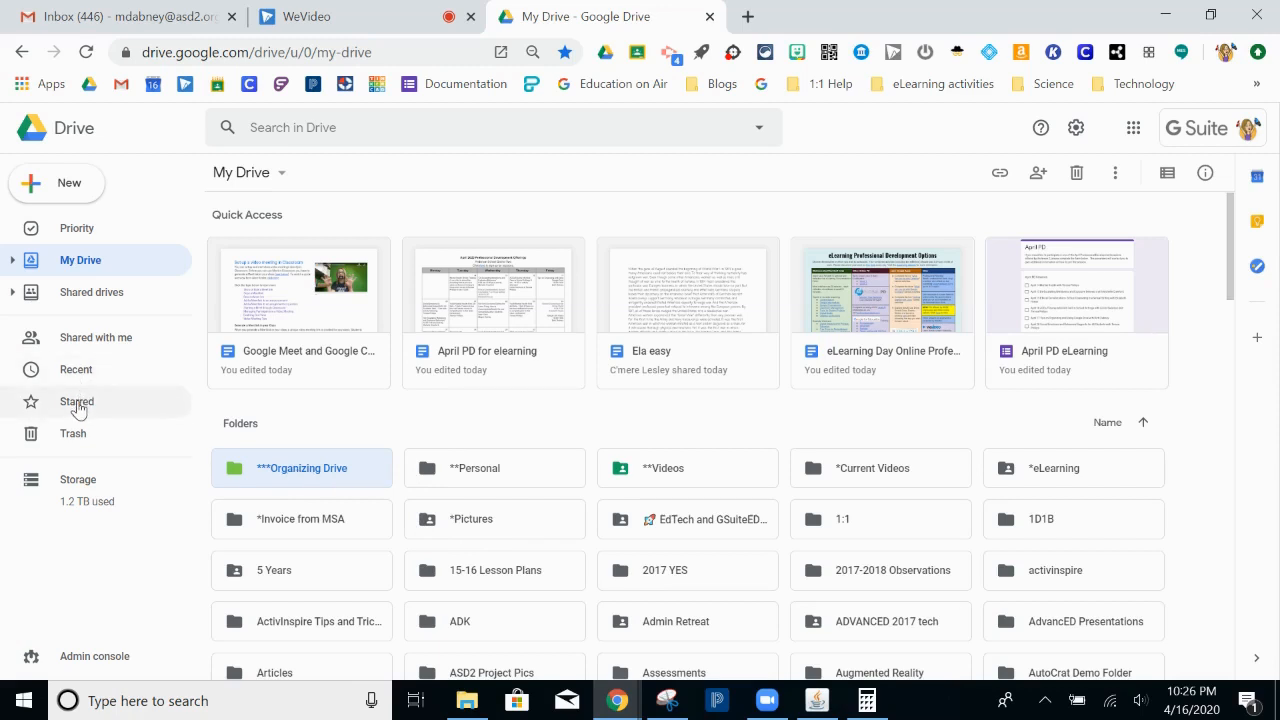
- Create a new Google Docs document inside the ***Organizing Drive folder and name it "Example"
double_click(320, 486)
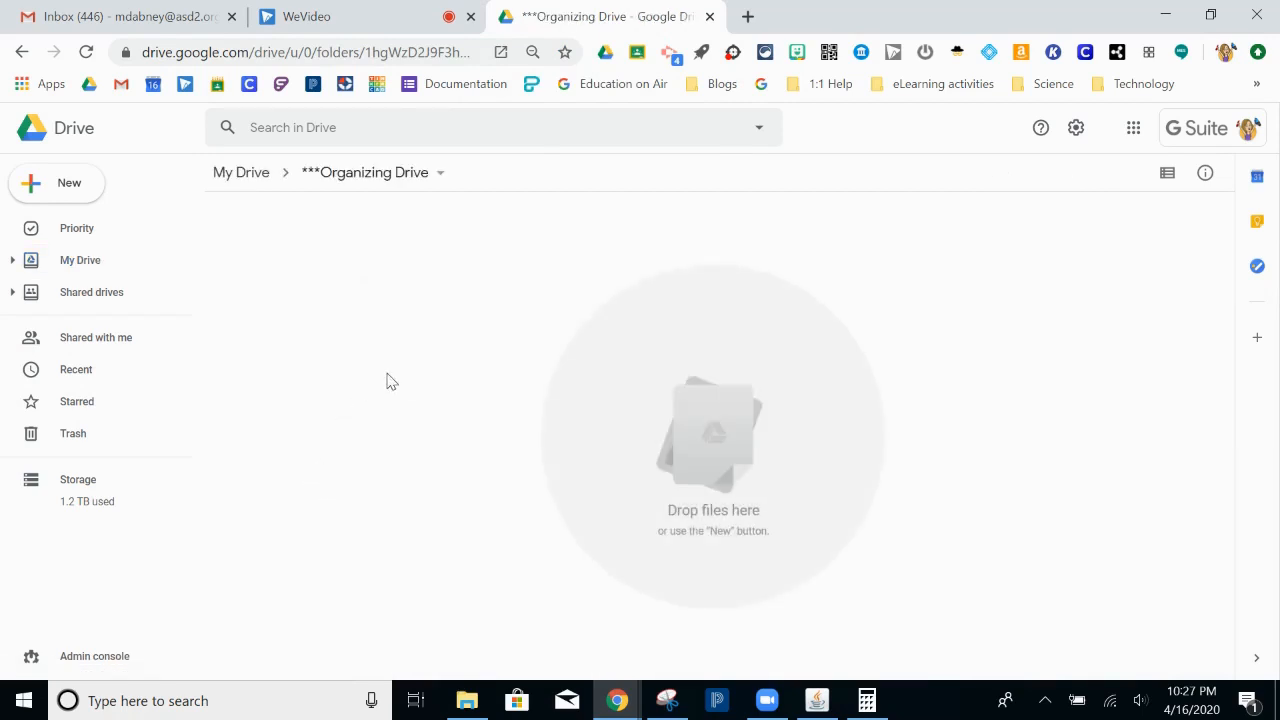
click(86, 198)
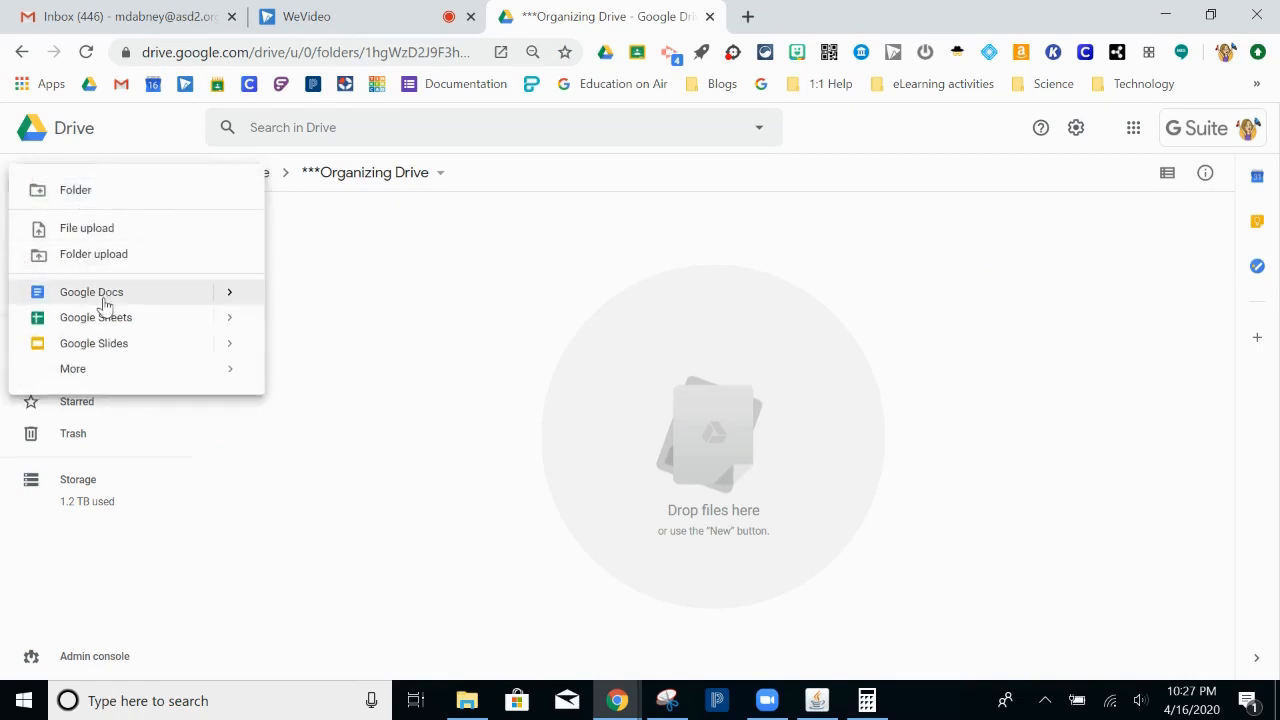
click(184, 300)
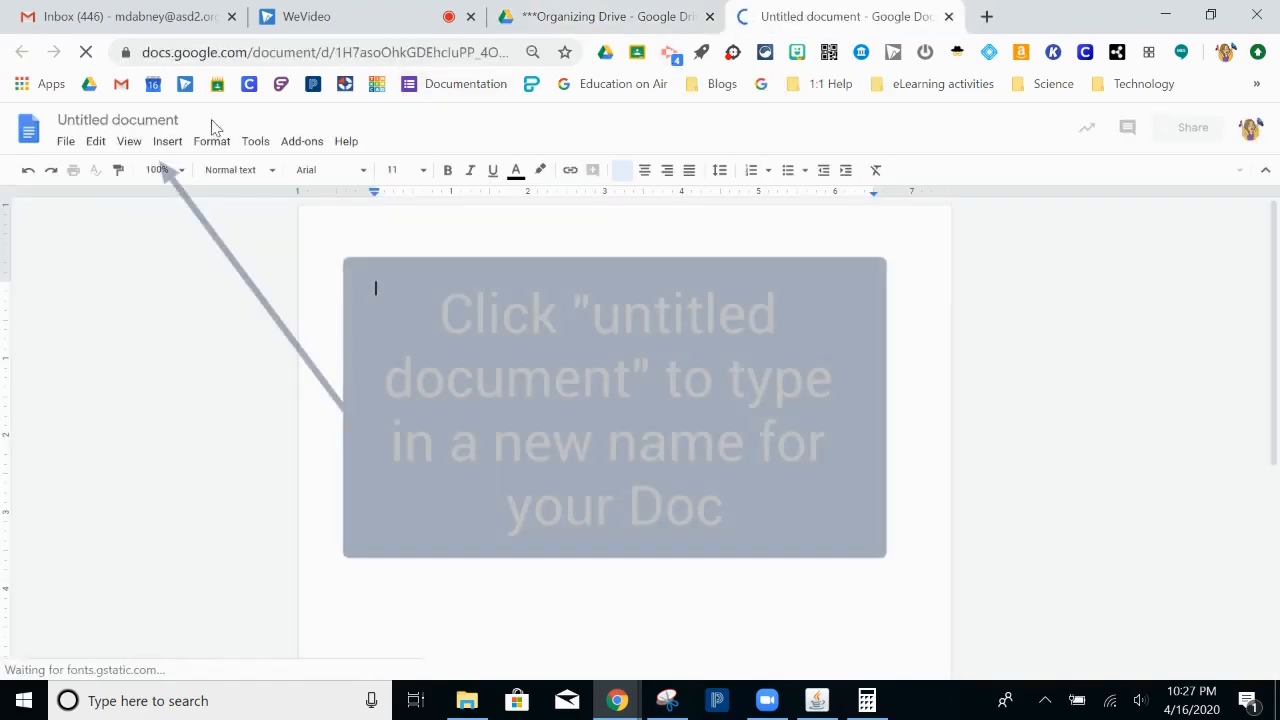
click(148, 124)
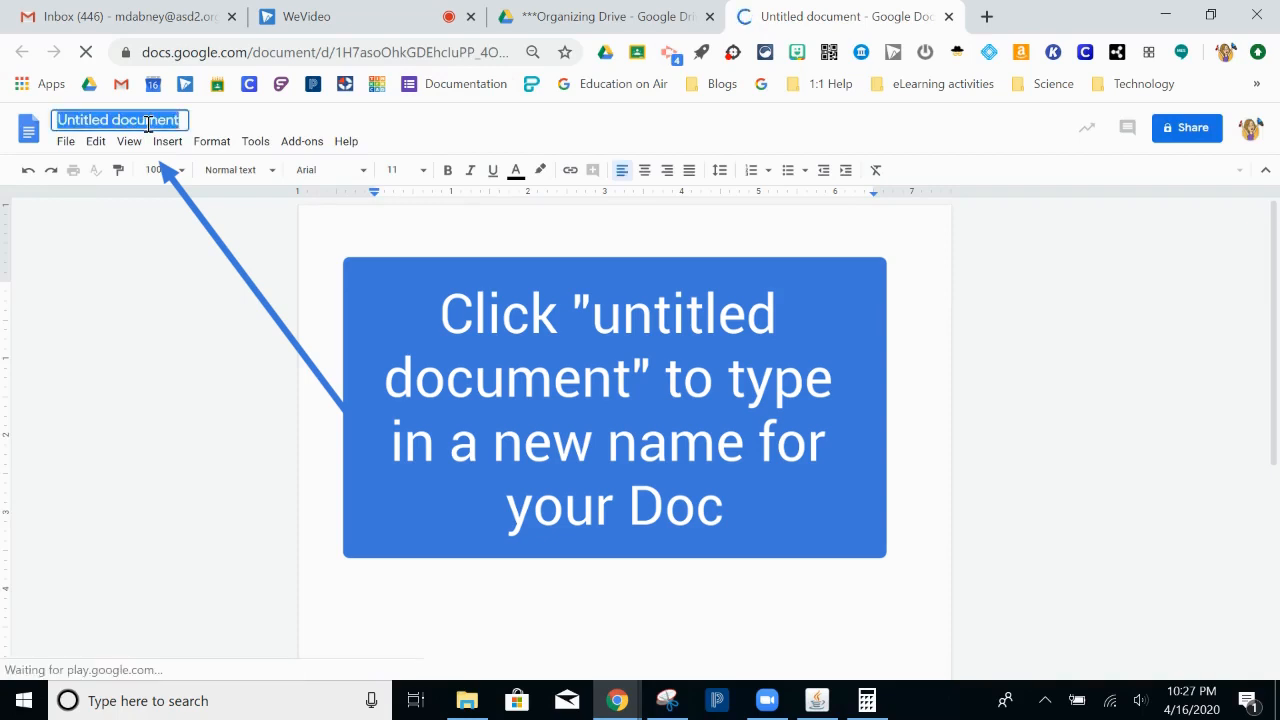
text(Exam)
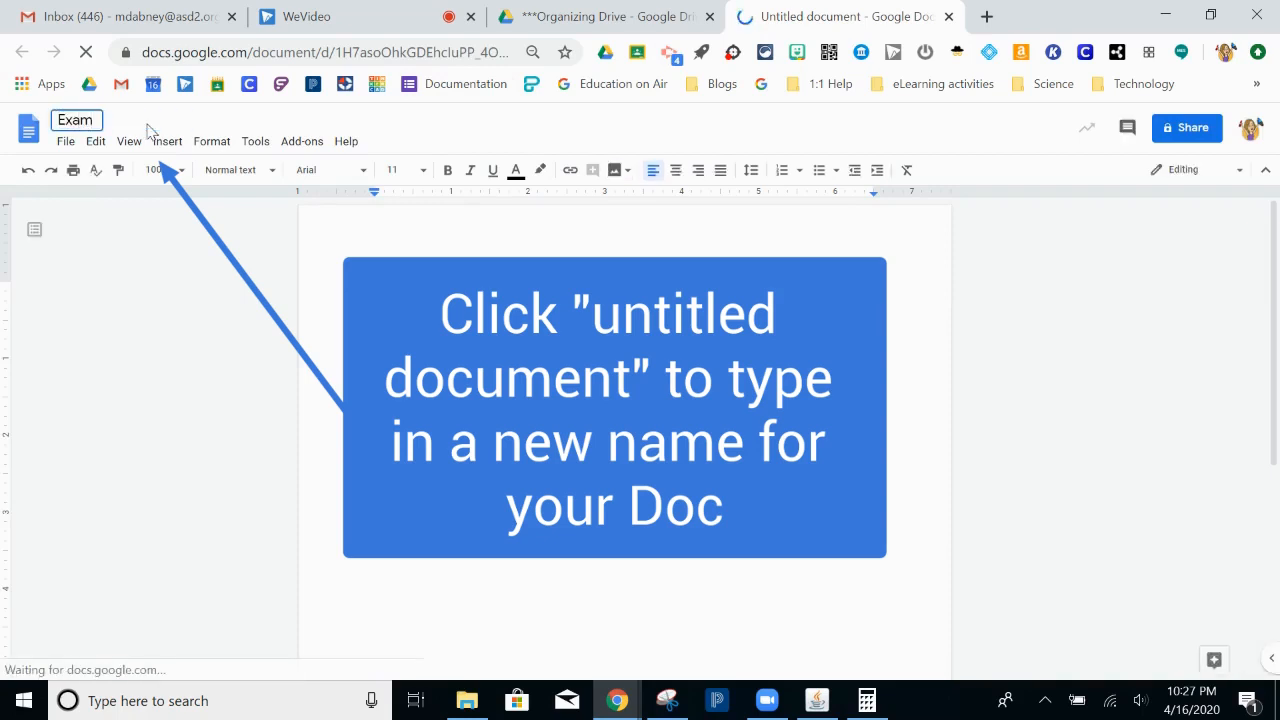
text(ple)
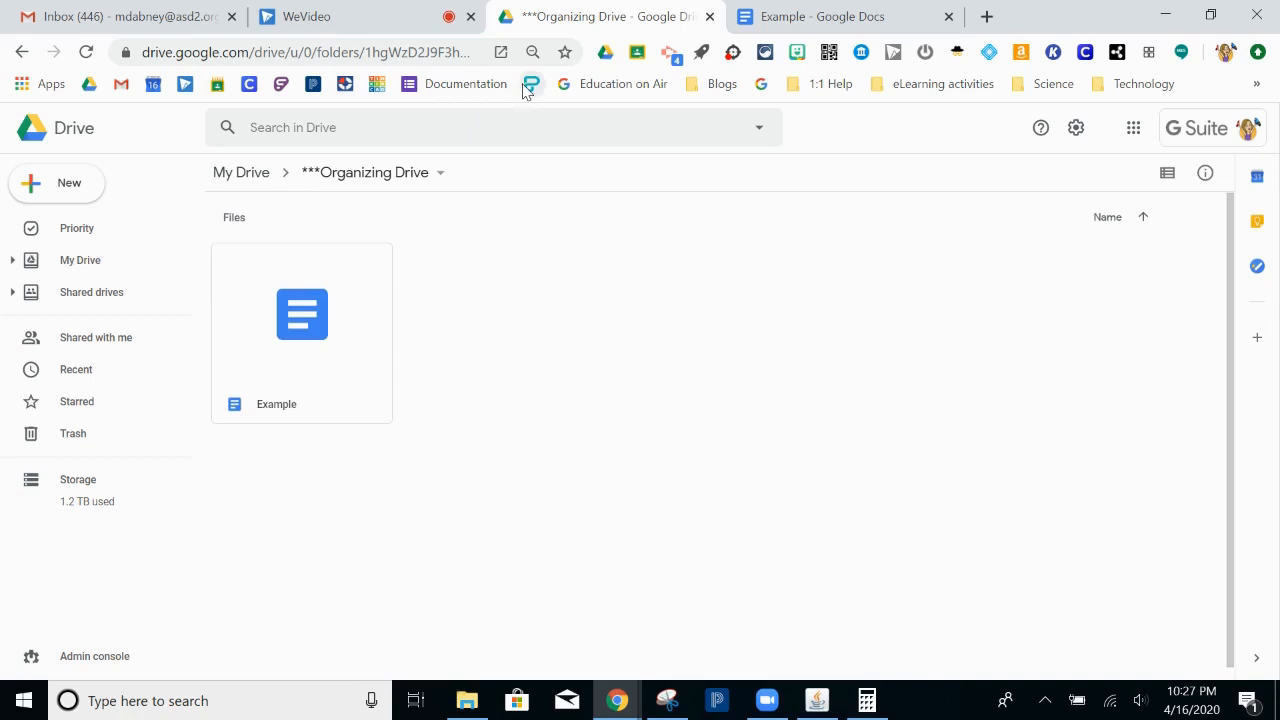
- Start a file upload into the ***Organizing Drive folder and browse the computer's Teacher Pics and Documents folders
click(80, 191)
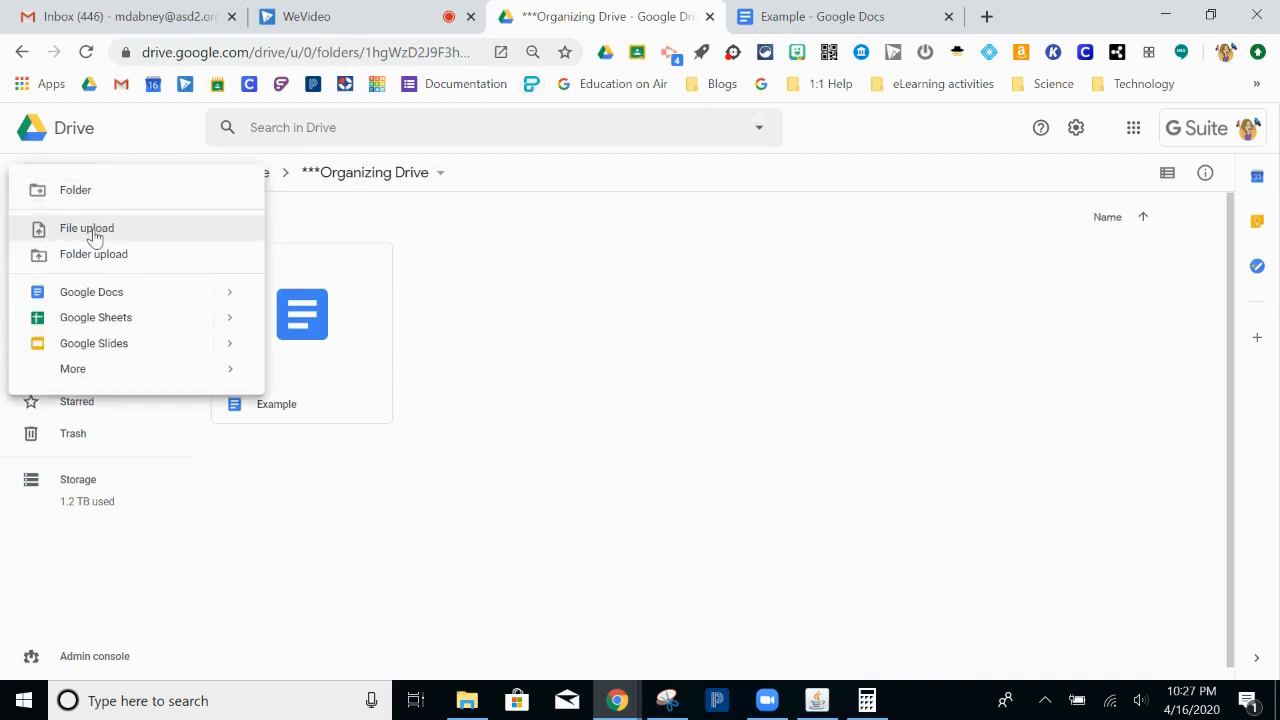
click(95, 237)
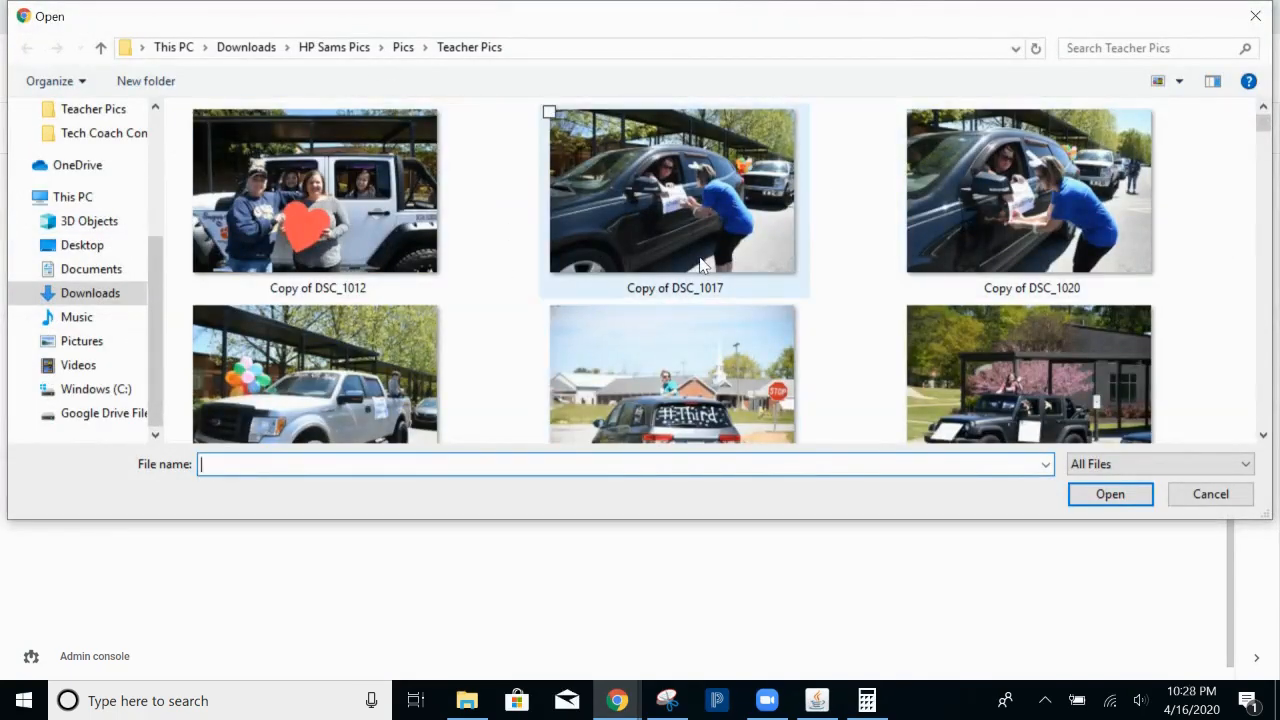
scroll(700, 263, down, 1)
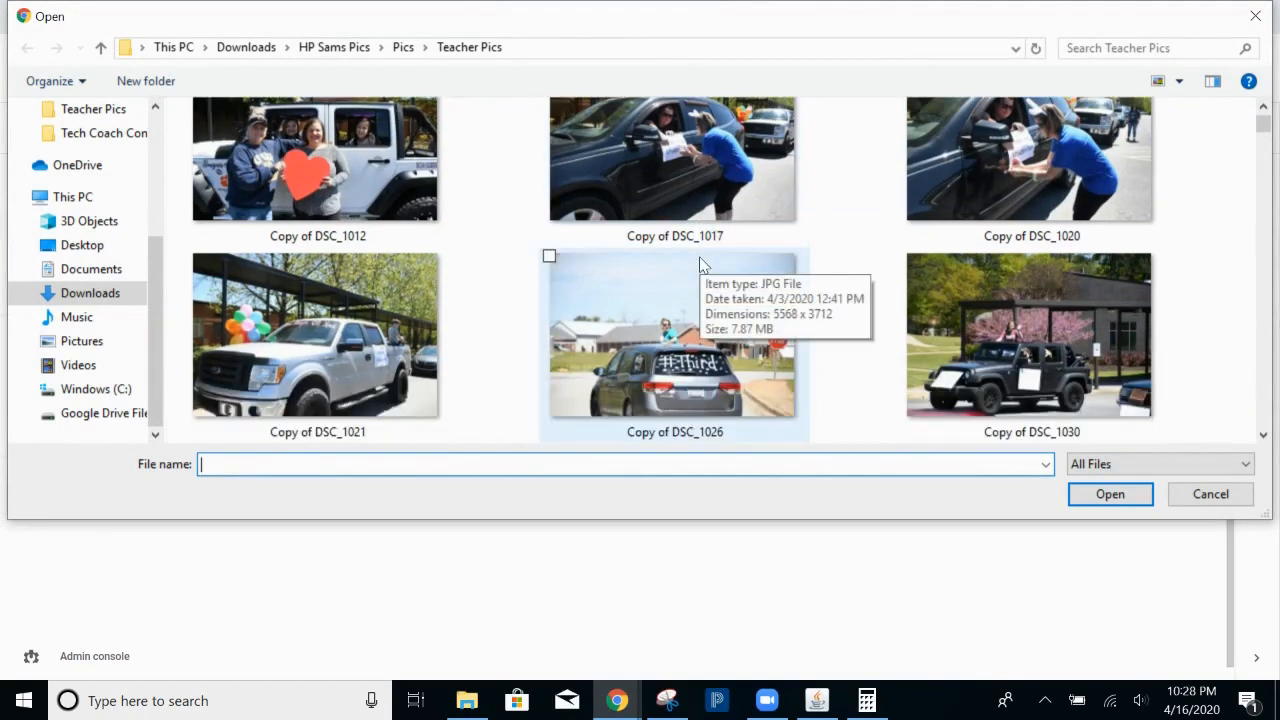
scroll(700, 263, down, 4)
scroll(700, 266, up, 5)
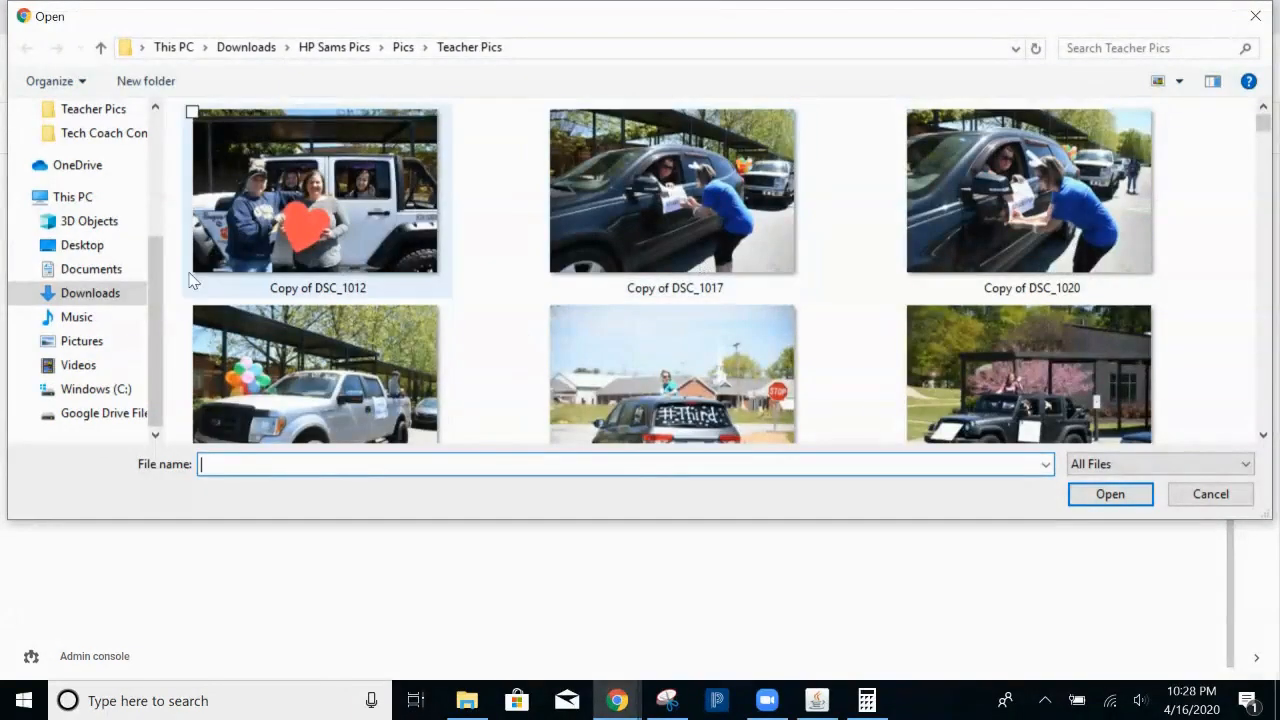
click(108, 270)
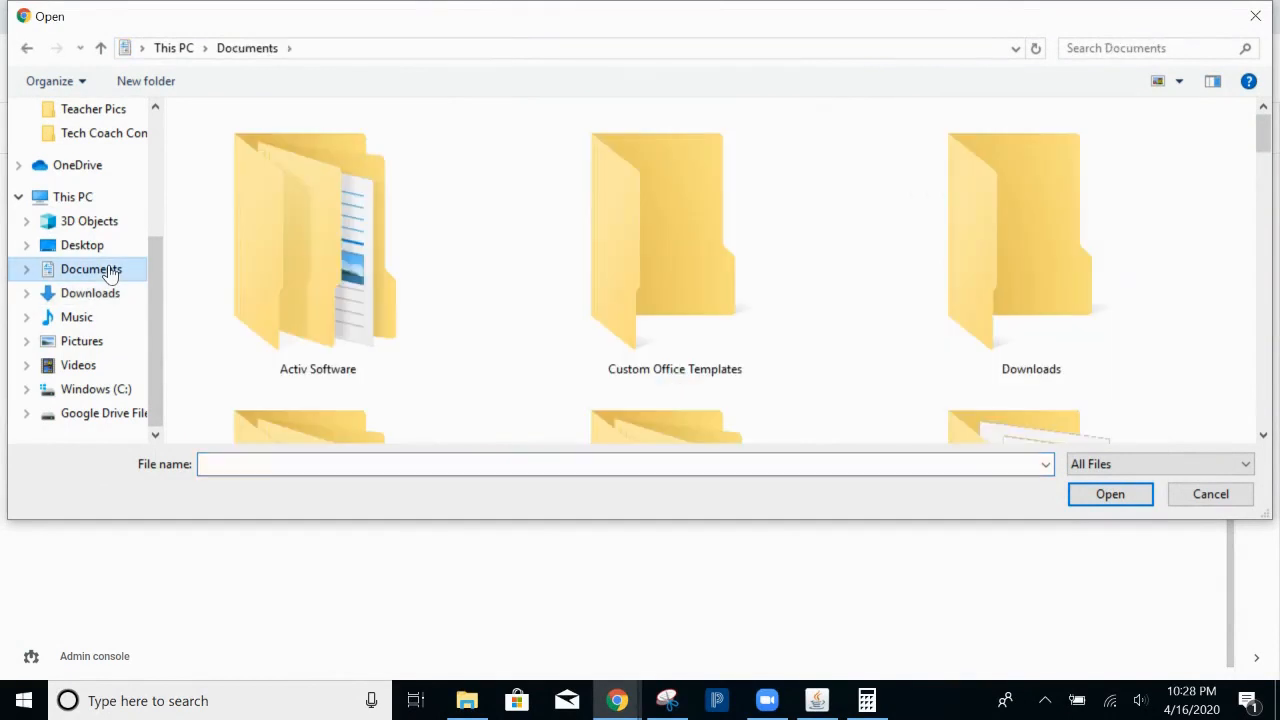
click(1062, 158)
scroll(497, 331, down, 5)
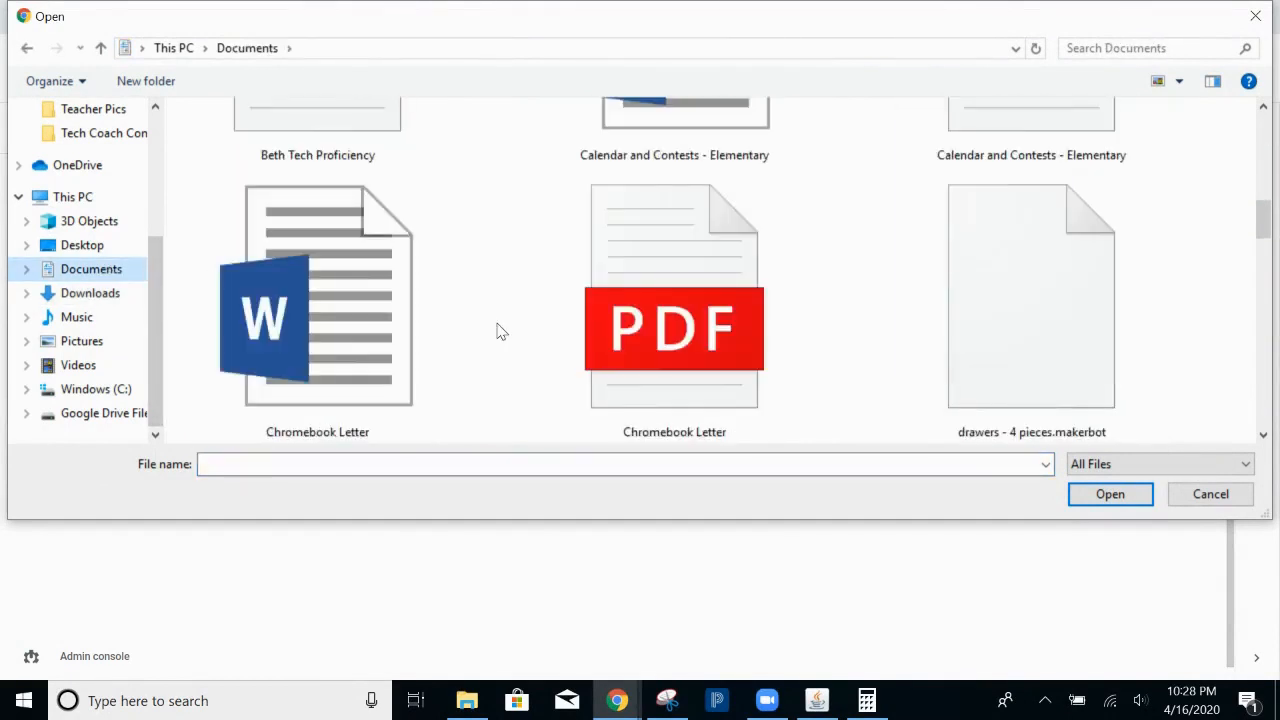
scroll(501, 331, up, 5)
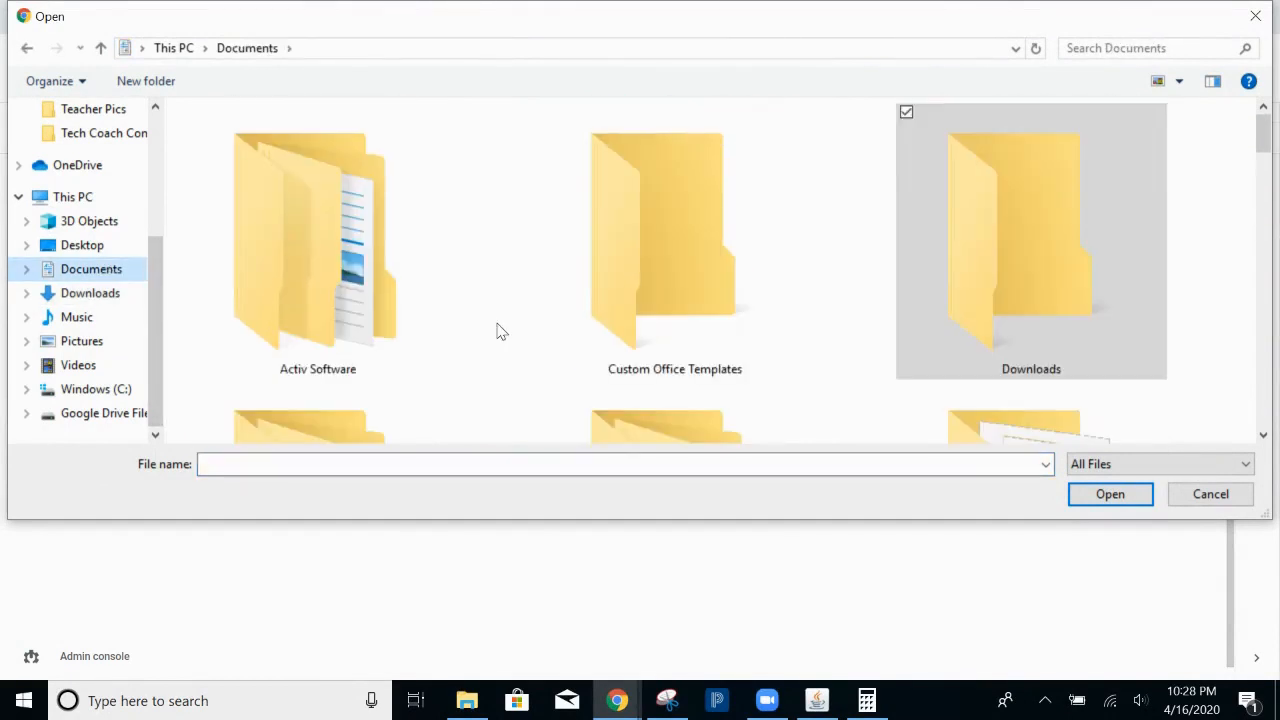
- Upload the image 598383365.942277 from the drive-download-20200115T155634Z-001 folder in Downloads
click(101, 298)
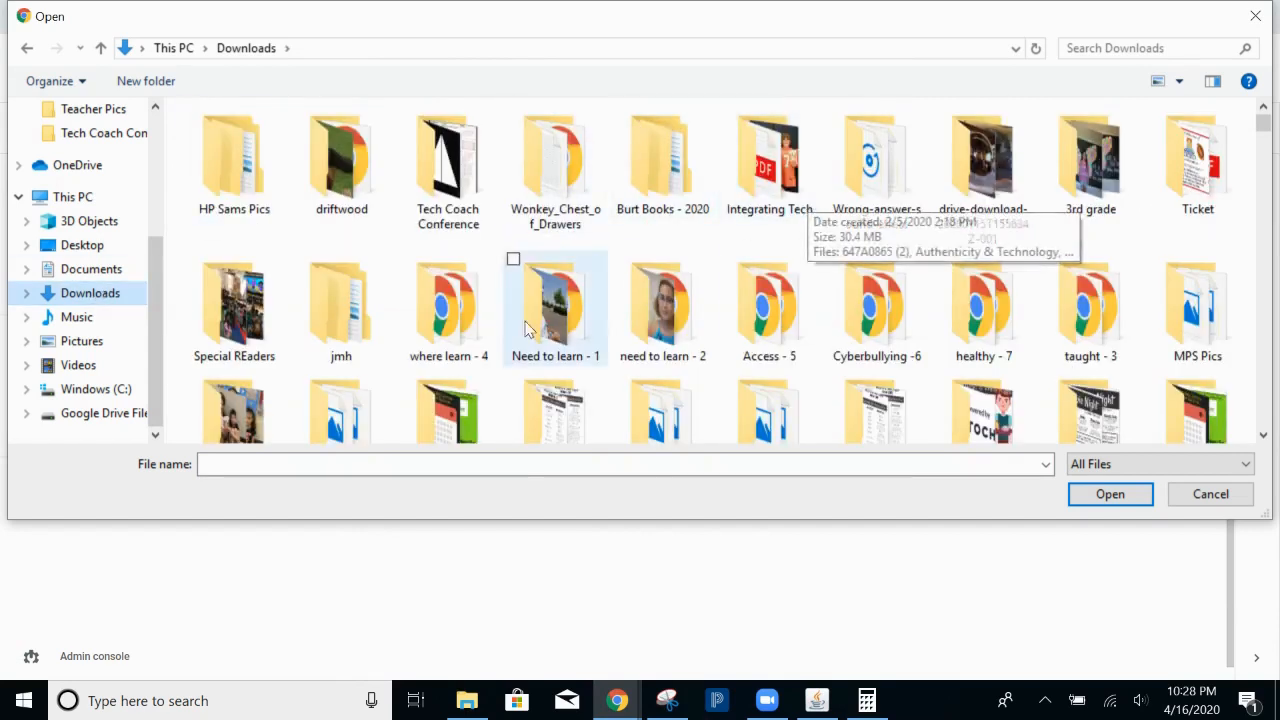
double_click(965, 178)
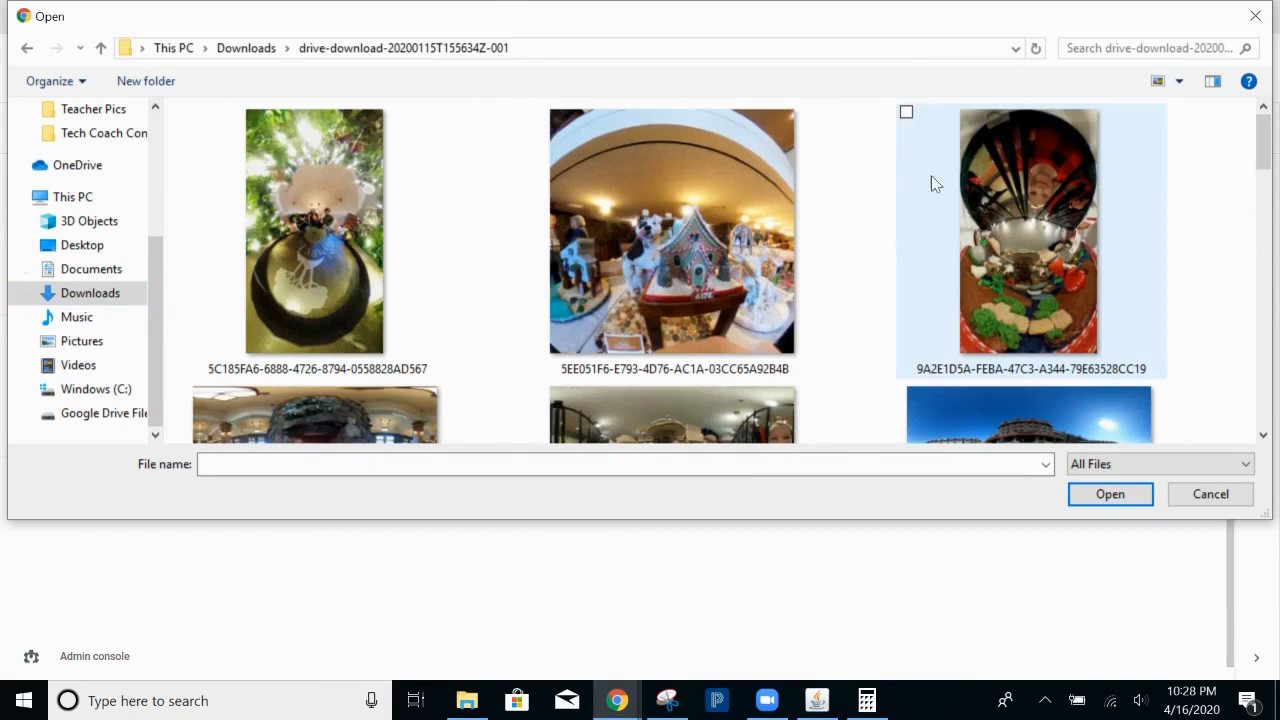
scroll(672, 275, down, 3)
scroll(672, 275, up, 3)
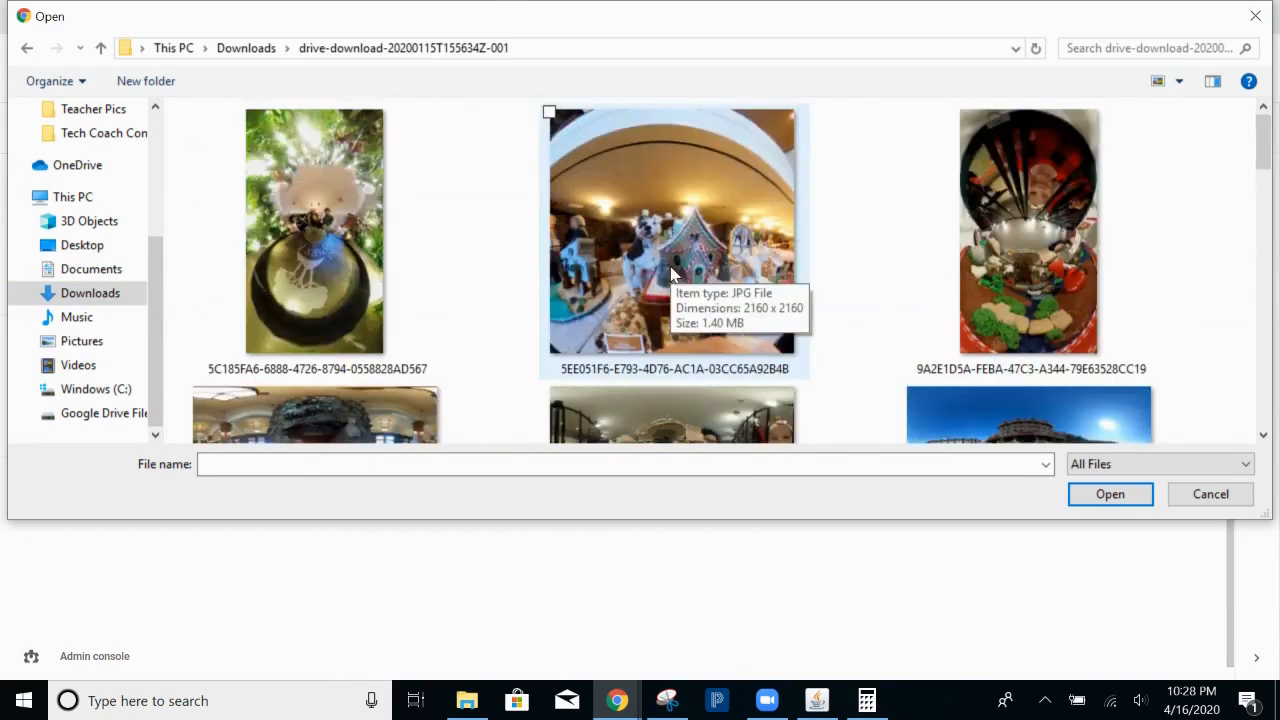
scroll(672, 275, down, 2)
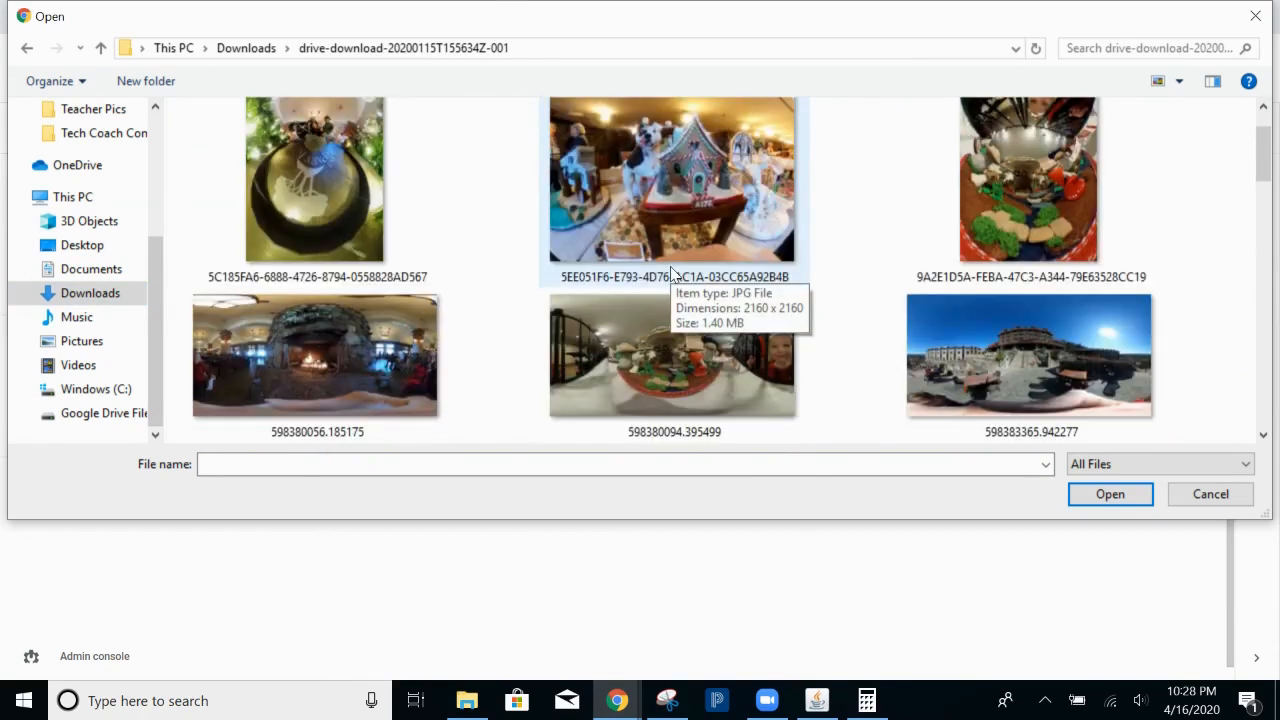
double_click(978, 390)
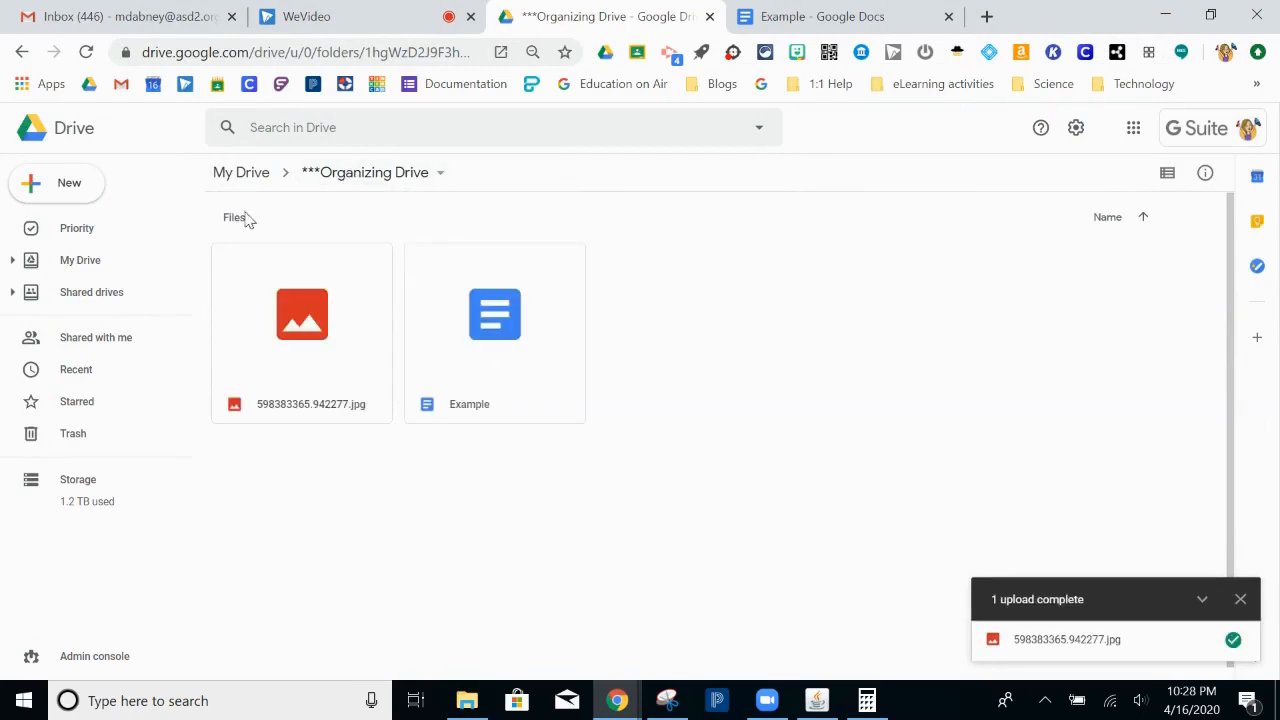
- Move the image 1.jpg from My Drive into the ***Organizing Drive folder
click(238, 180)
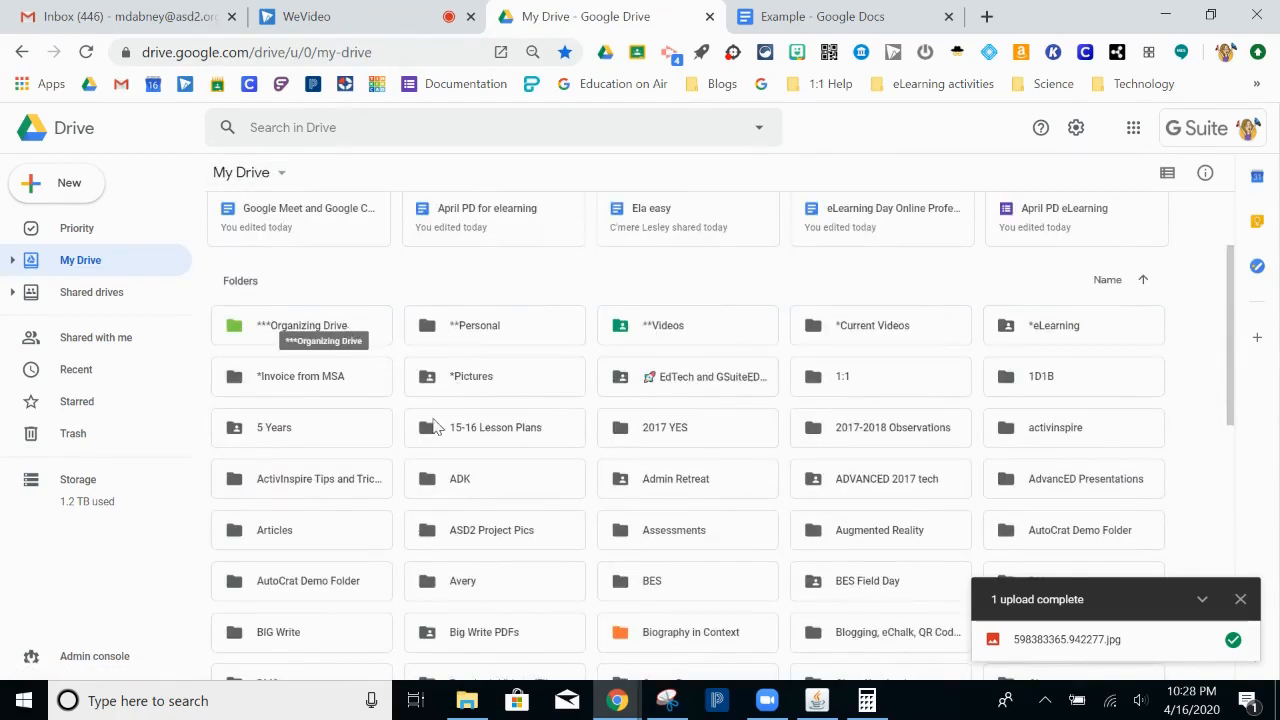
scroll(433, 425, down, 15)
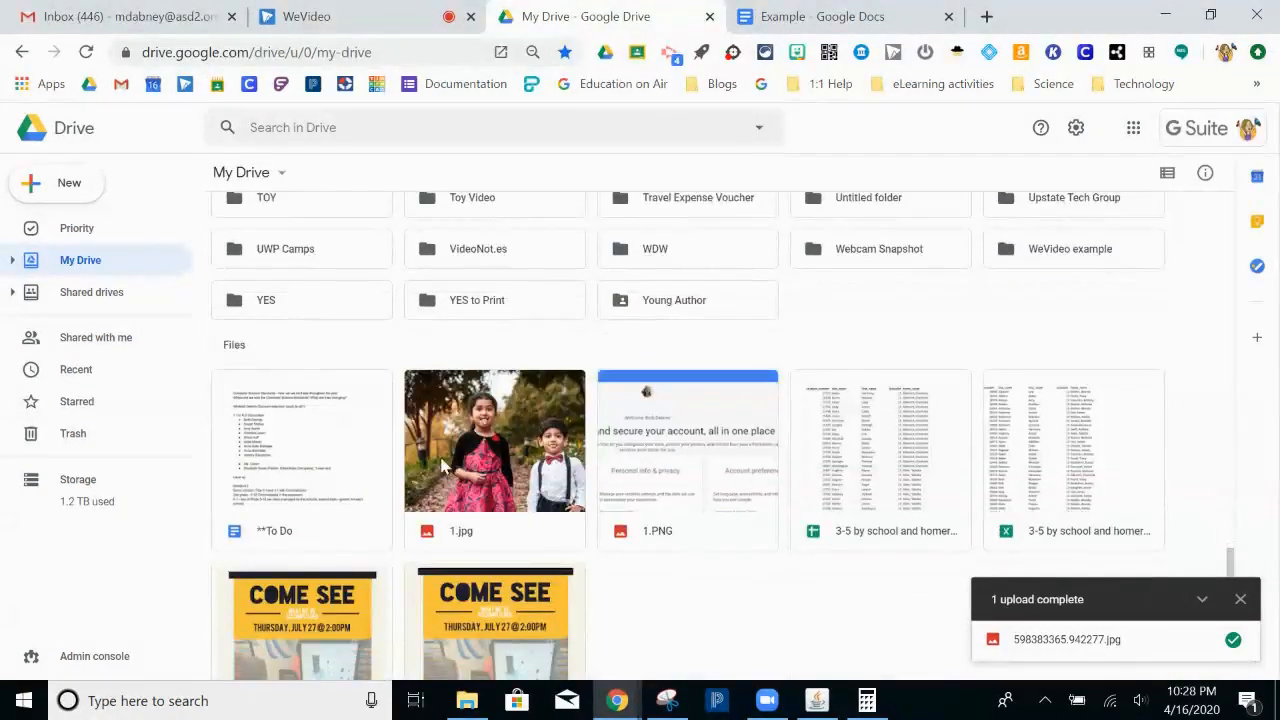
click(445, 468)
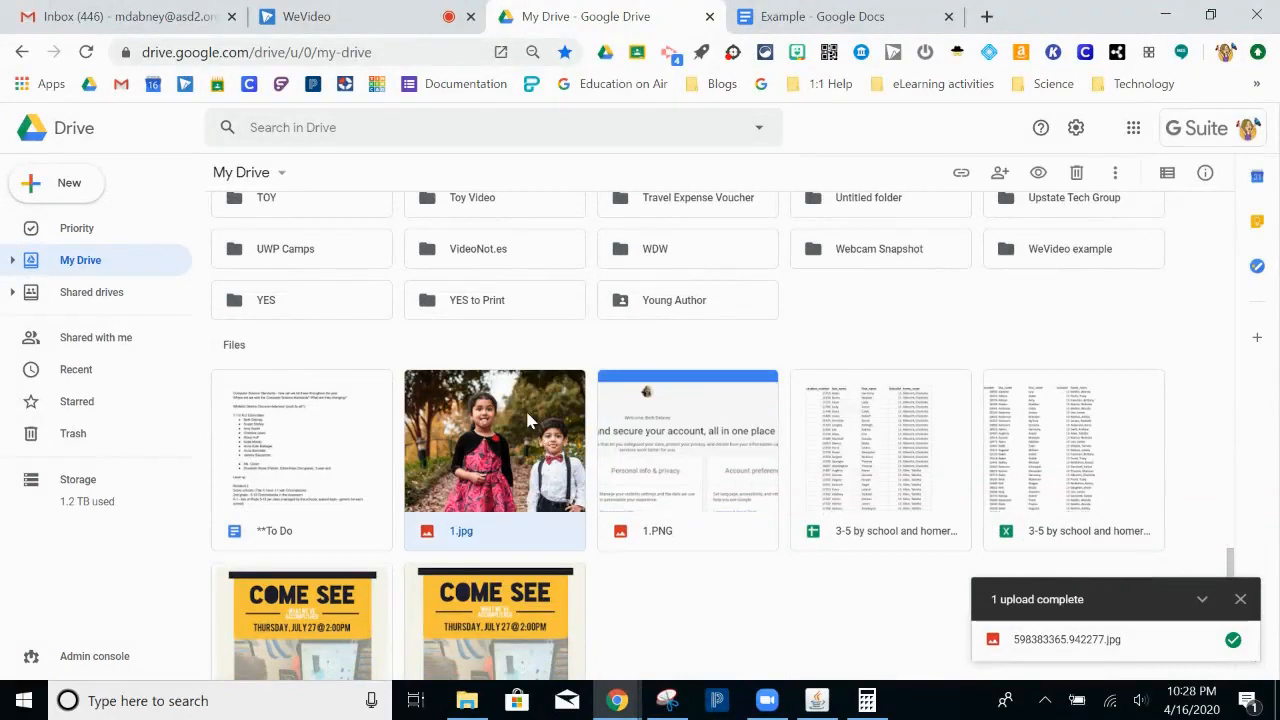
right_click(525, 408)
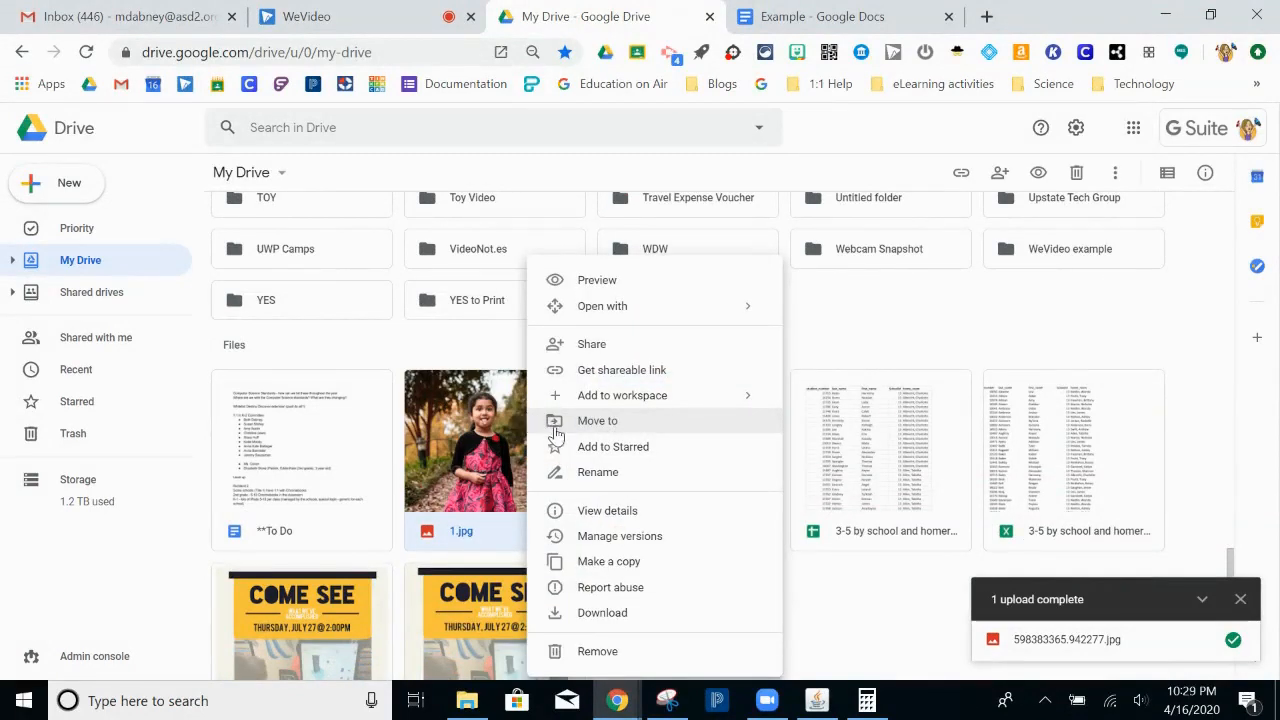
click(597, 421)
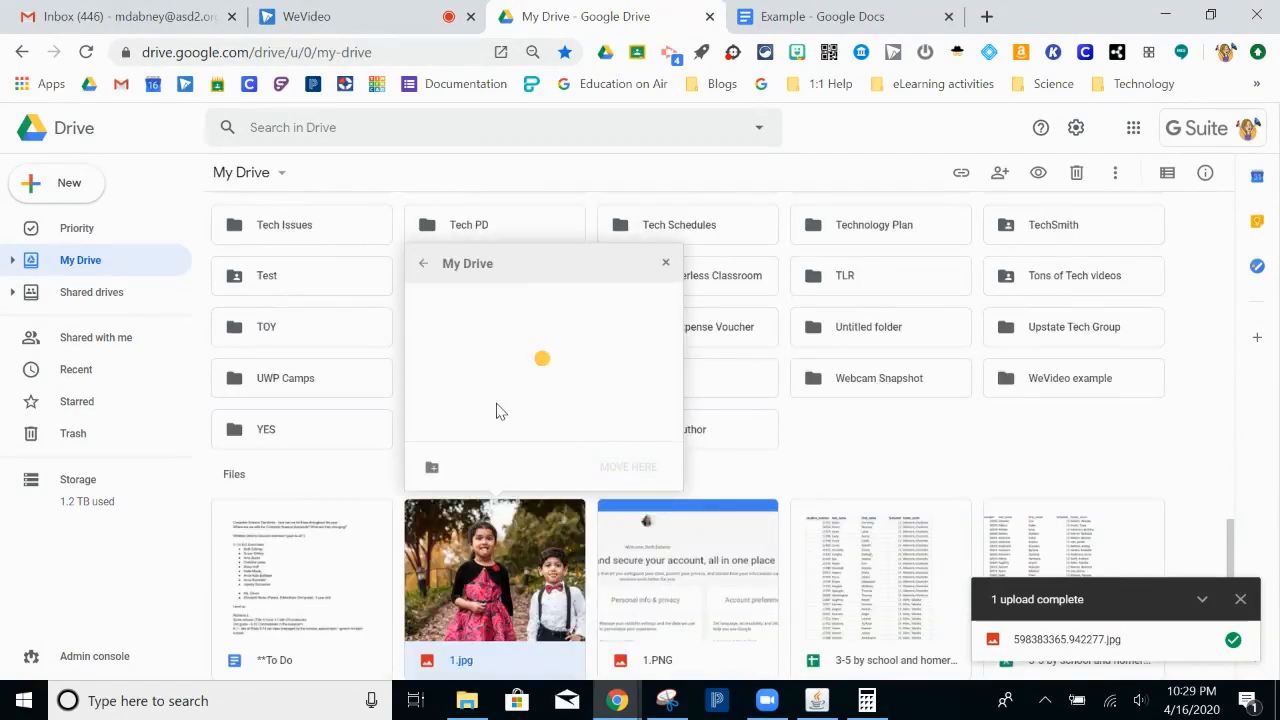
click(481, 306)
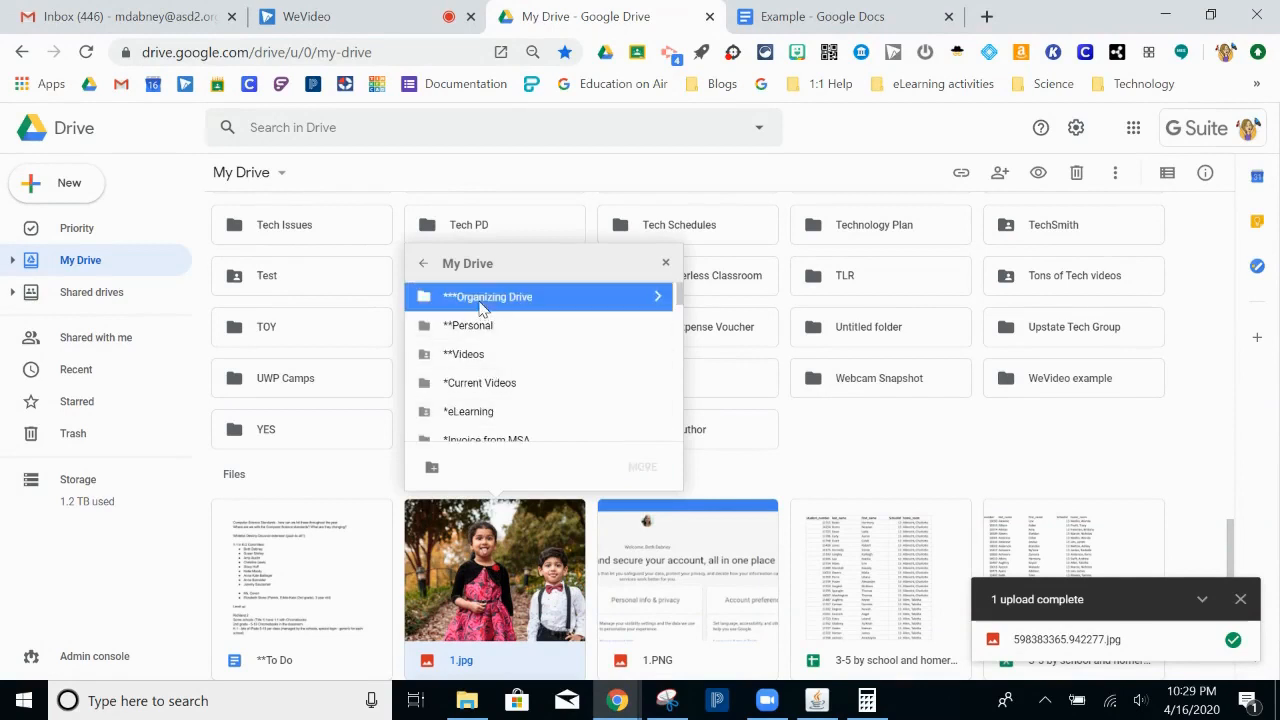
click(656, 300)
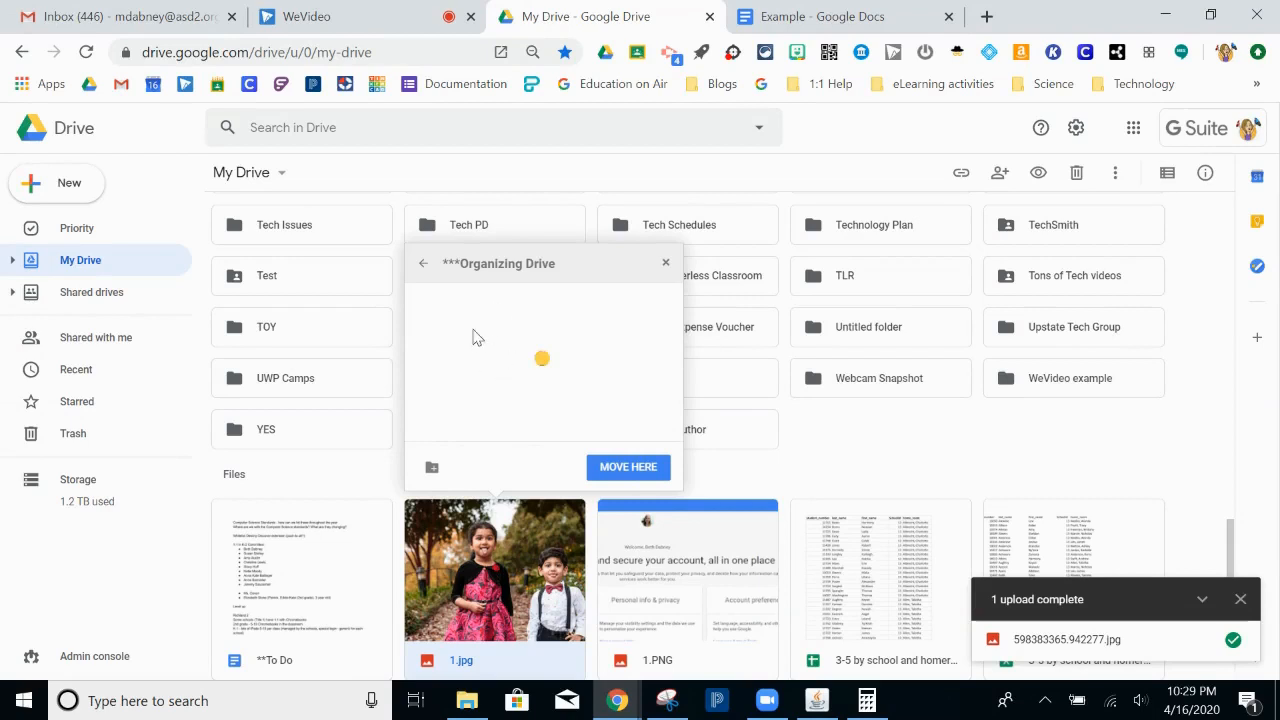
click(606, 466)
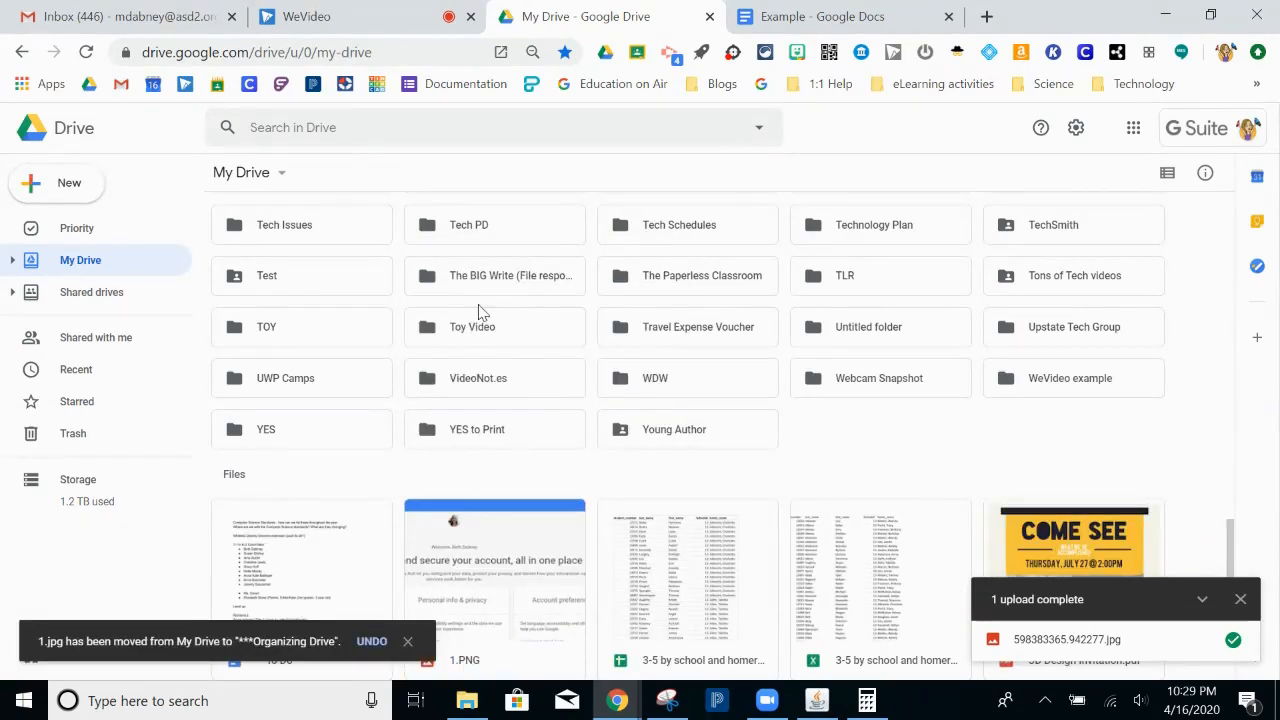
- Look over the folders and loose files in My Drive, and close the open Example document
scroll(349, 323, up, 15)
scroll(350, 323, down, 1)
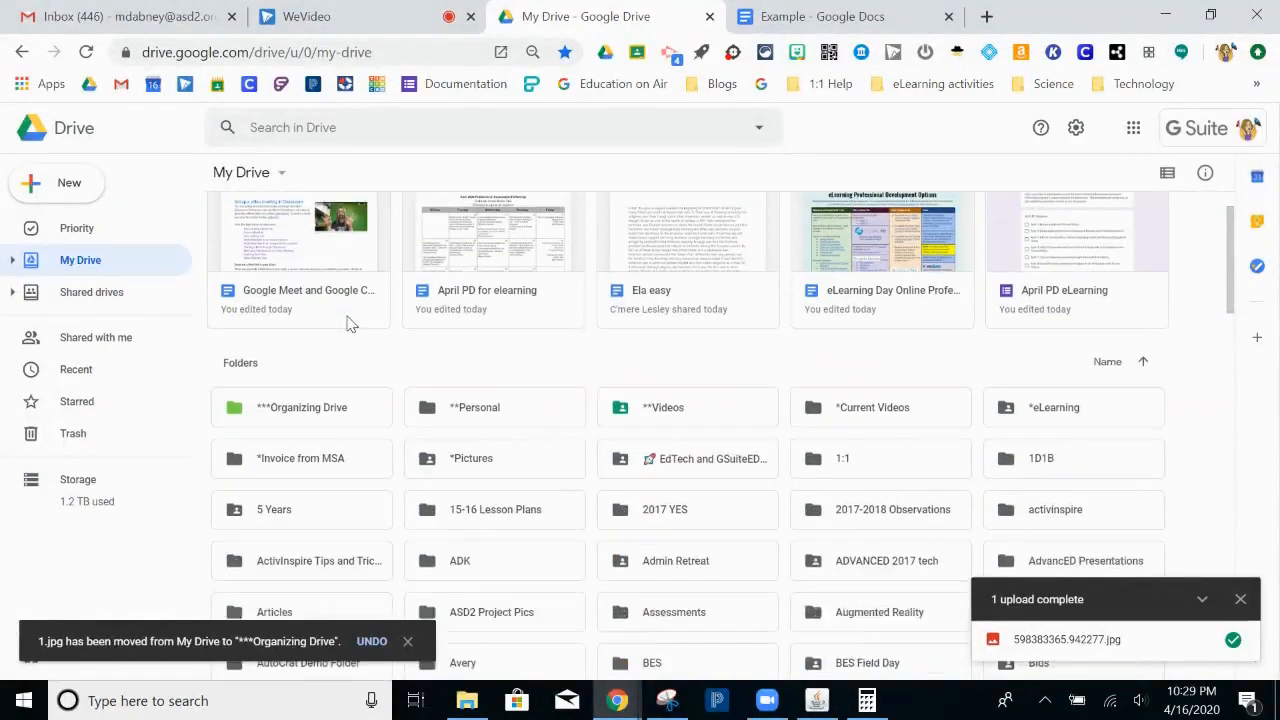
scroll(349, 323, down, 1)
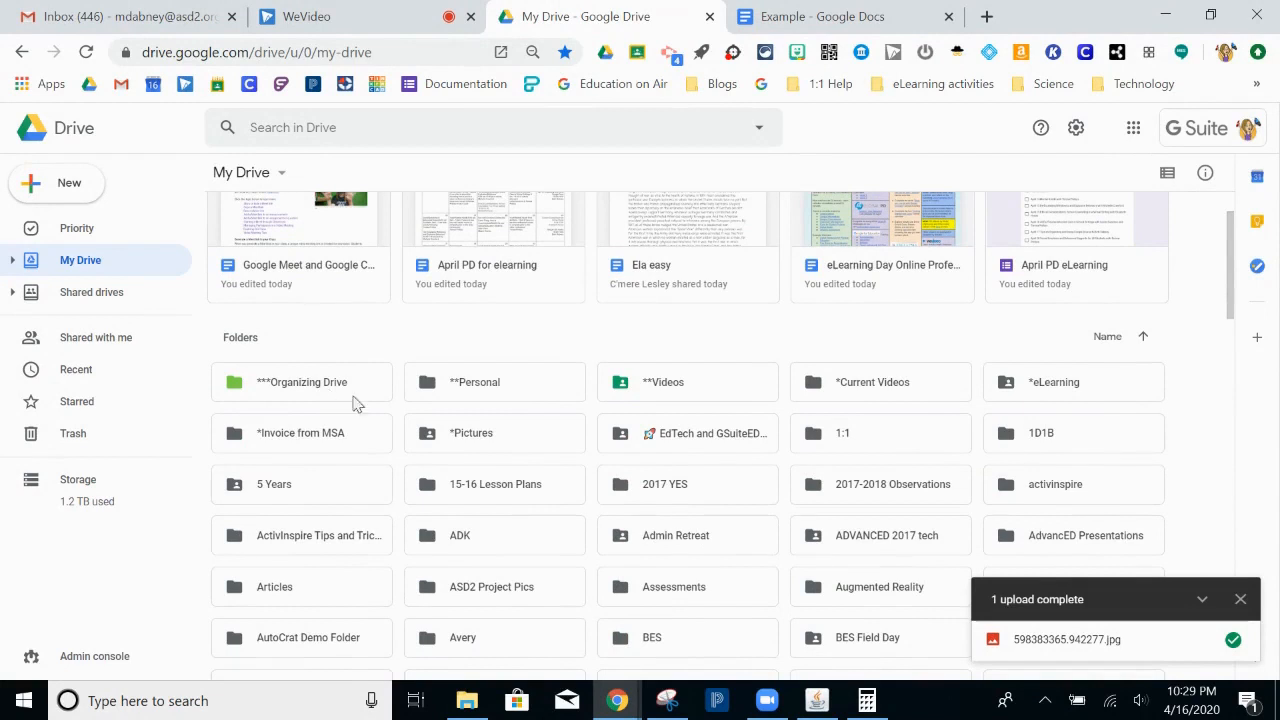
scroll(789, 514, down, 1)
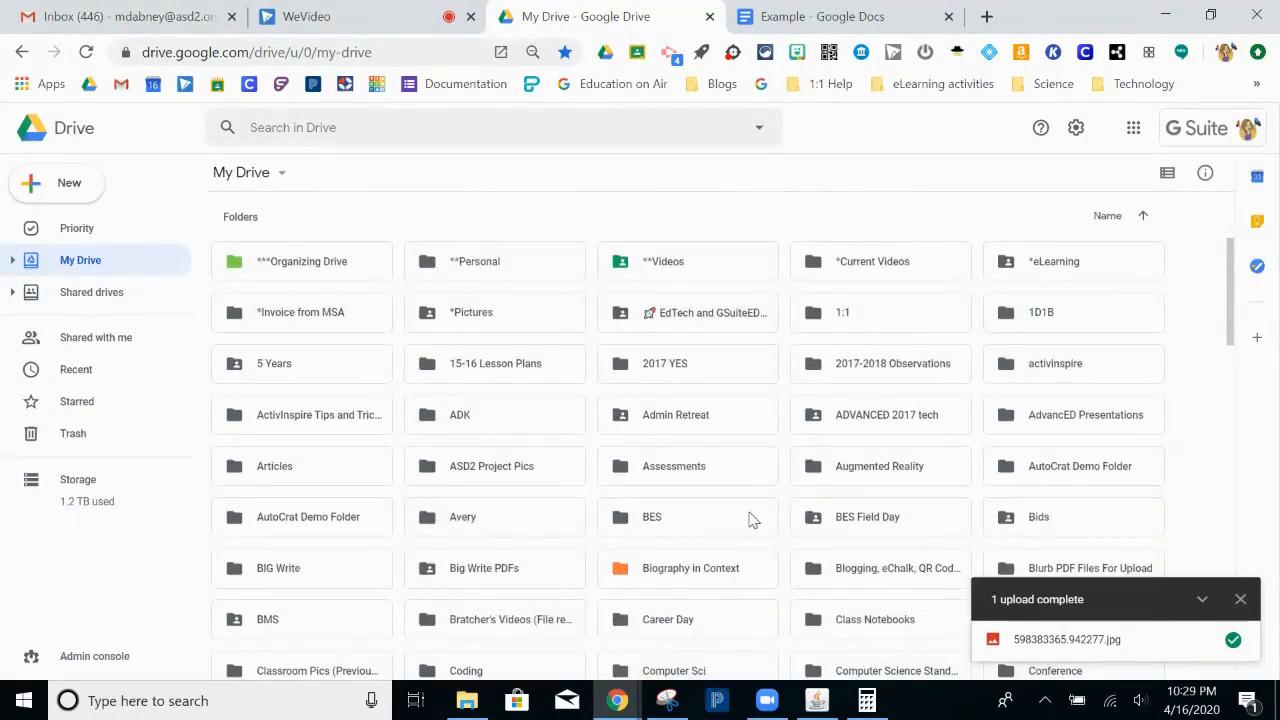
scroll(752, 519, down, 15)
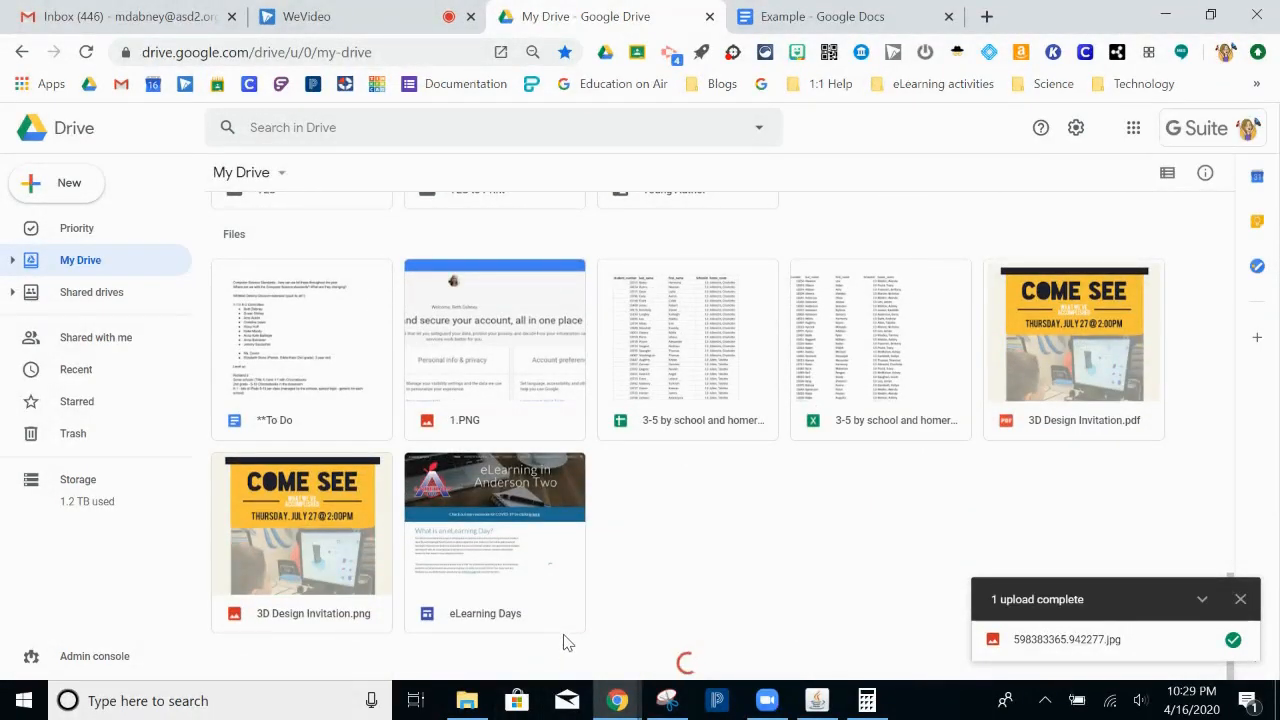
click(858, 18)
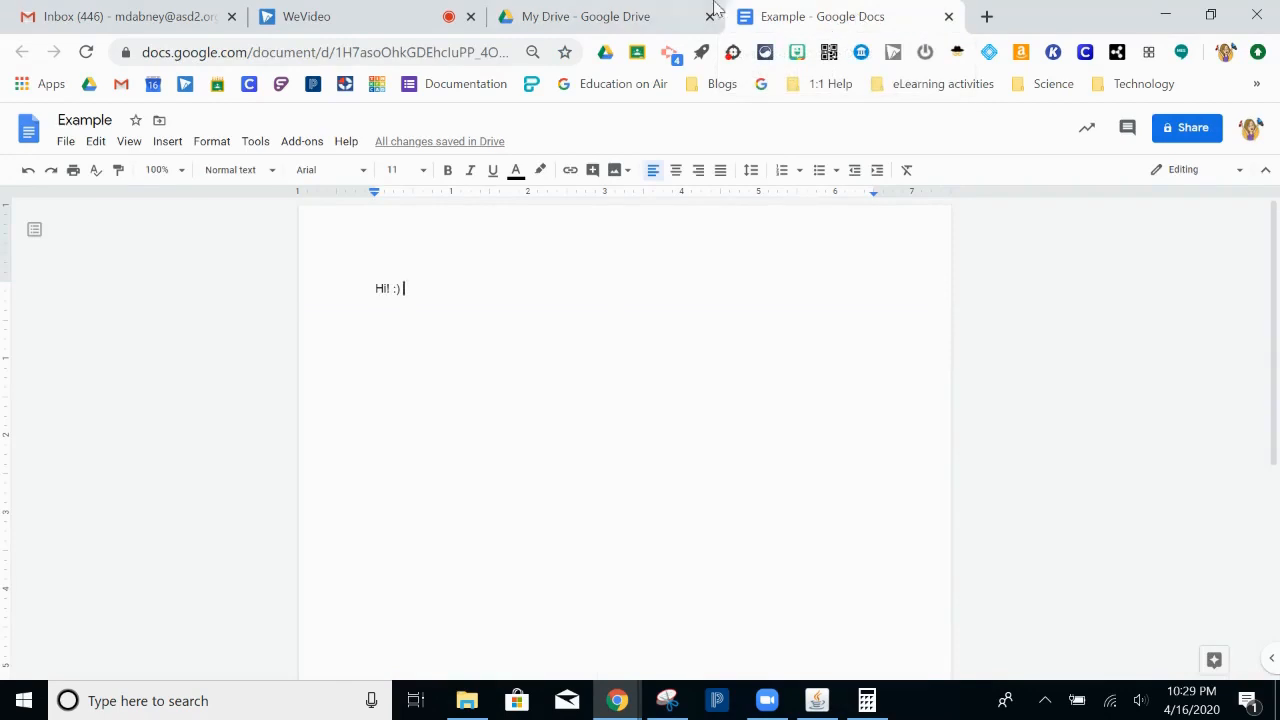
click(948, 18)
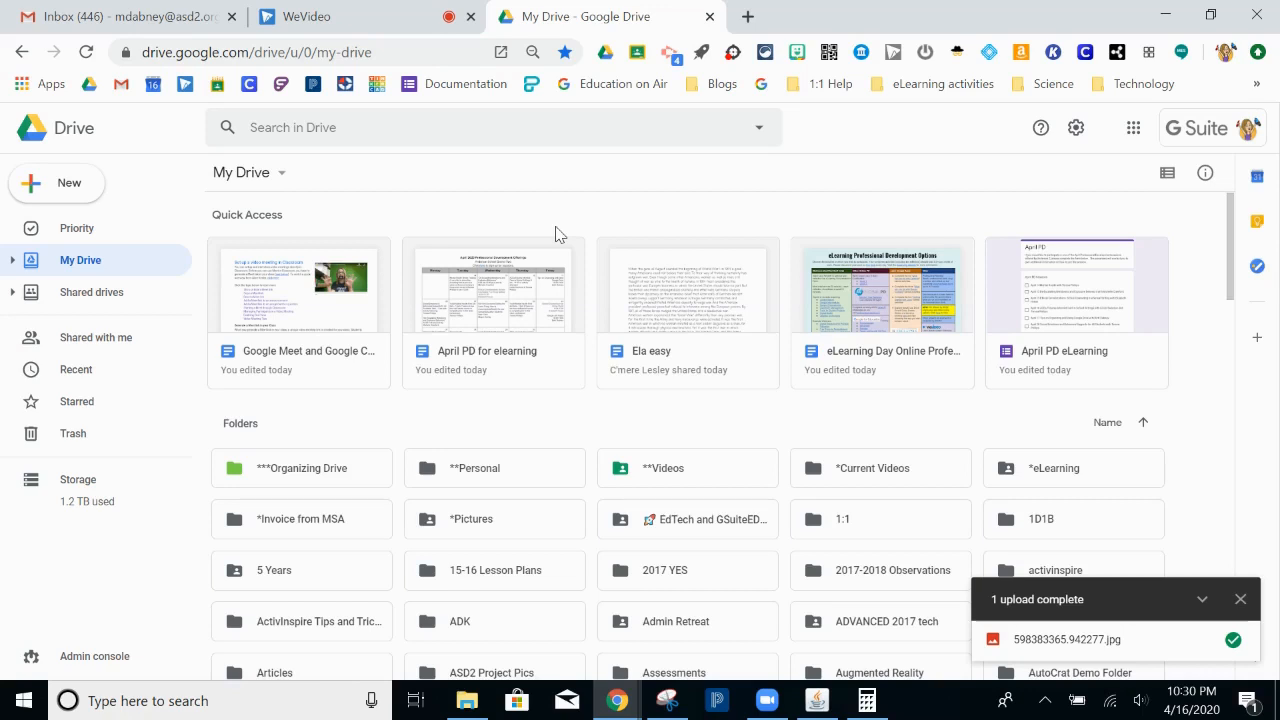
- Open Google Slides from the Google apps, create a blank presentation and name it "Example Slides"
click(1132, 130)
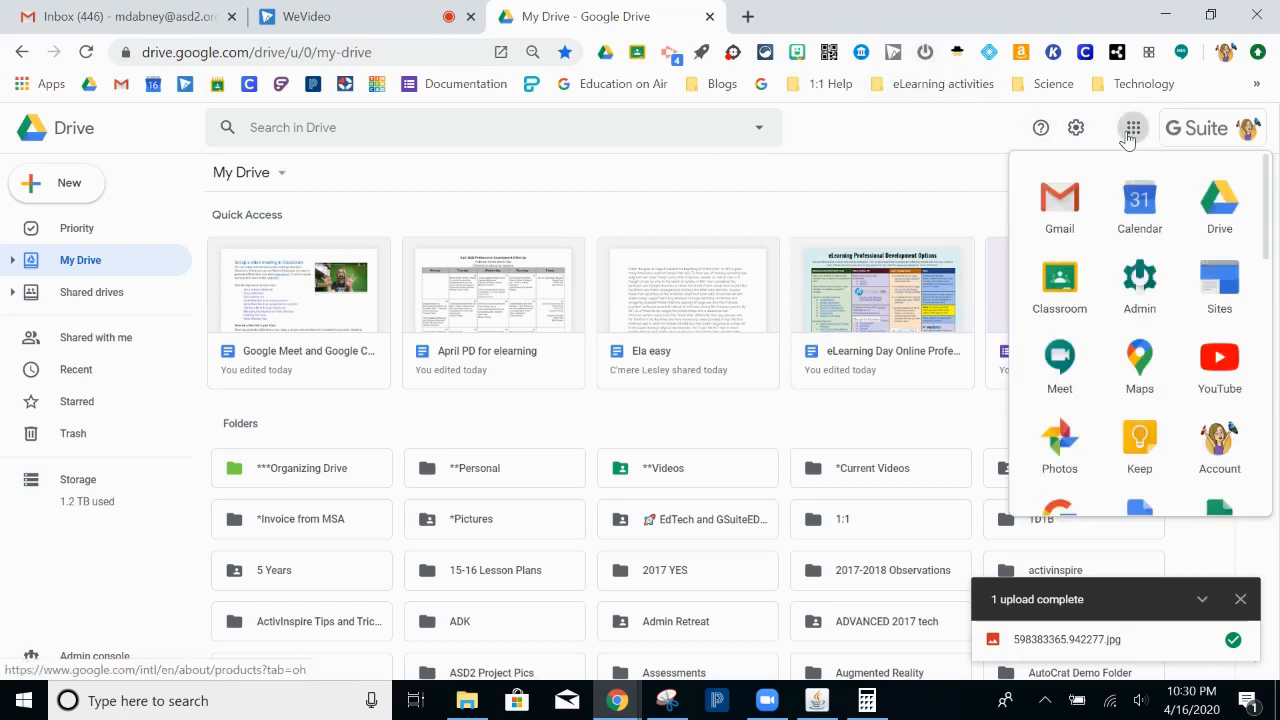
scroll(1088, 414, down, 2)
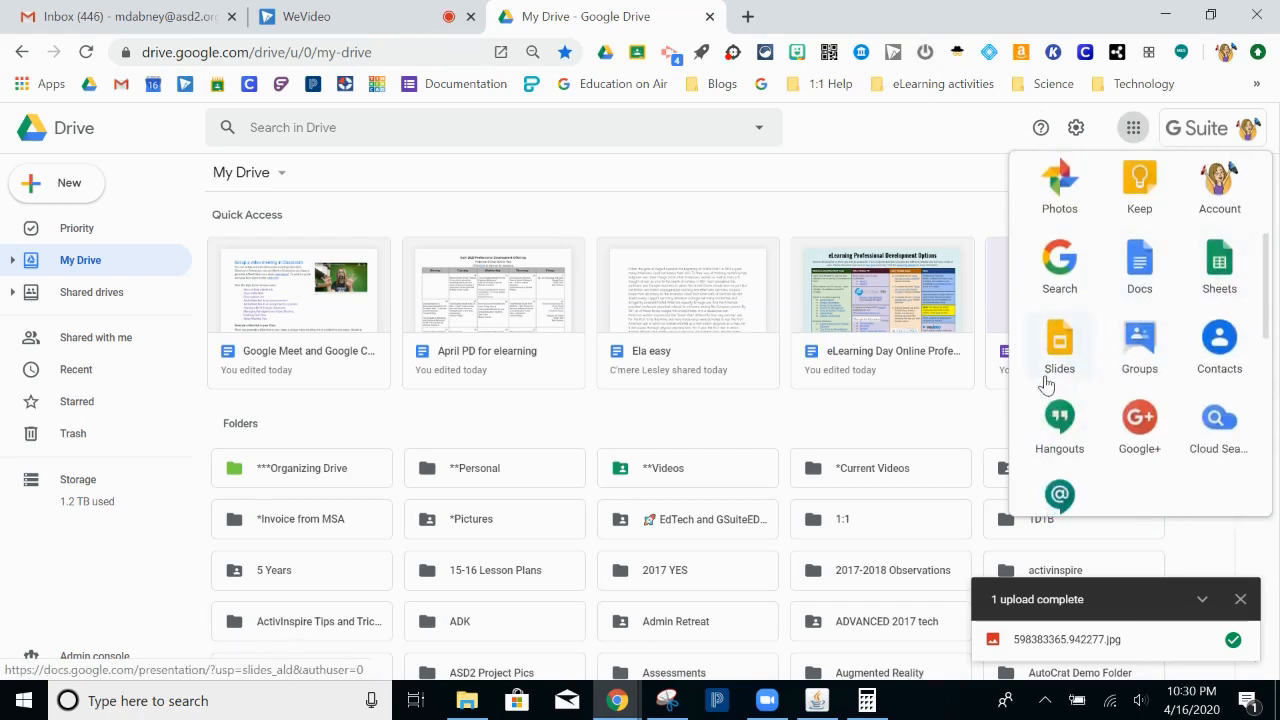
click(1062, 348)
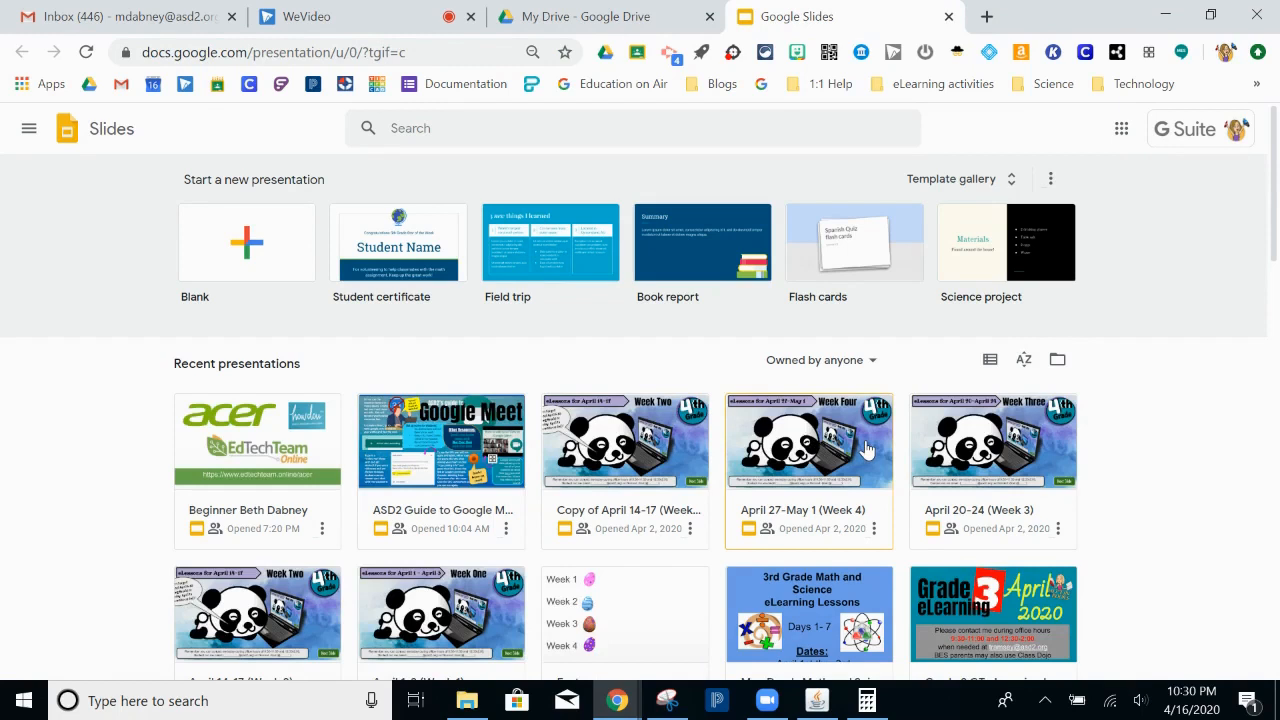
click(248, 253)
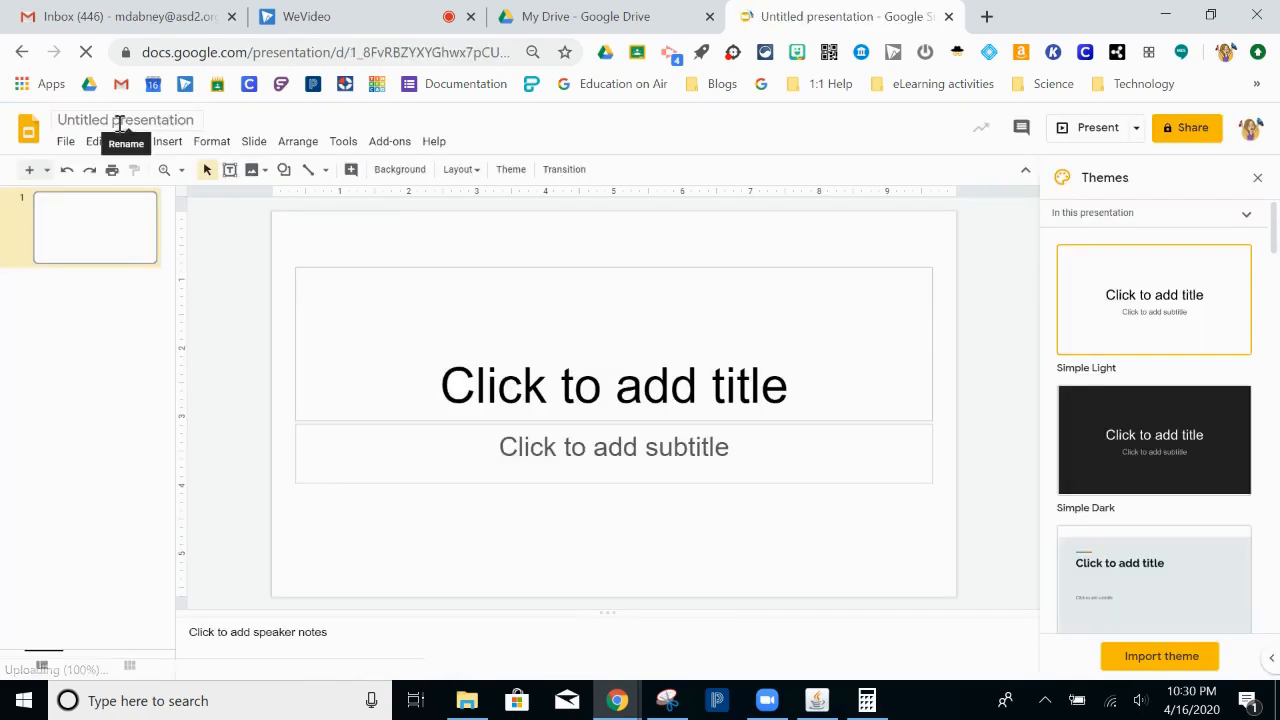
click(92, 121)
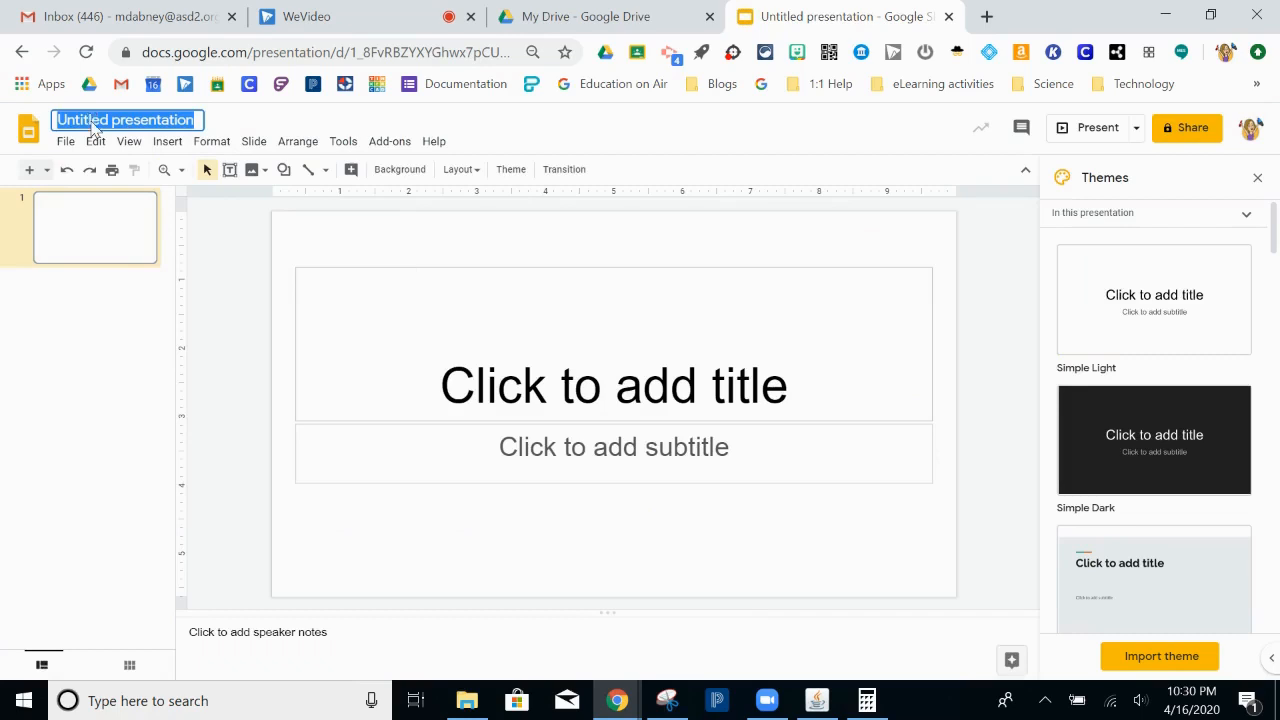
text(Example Slides)
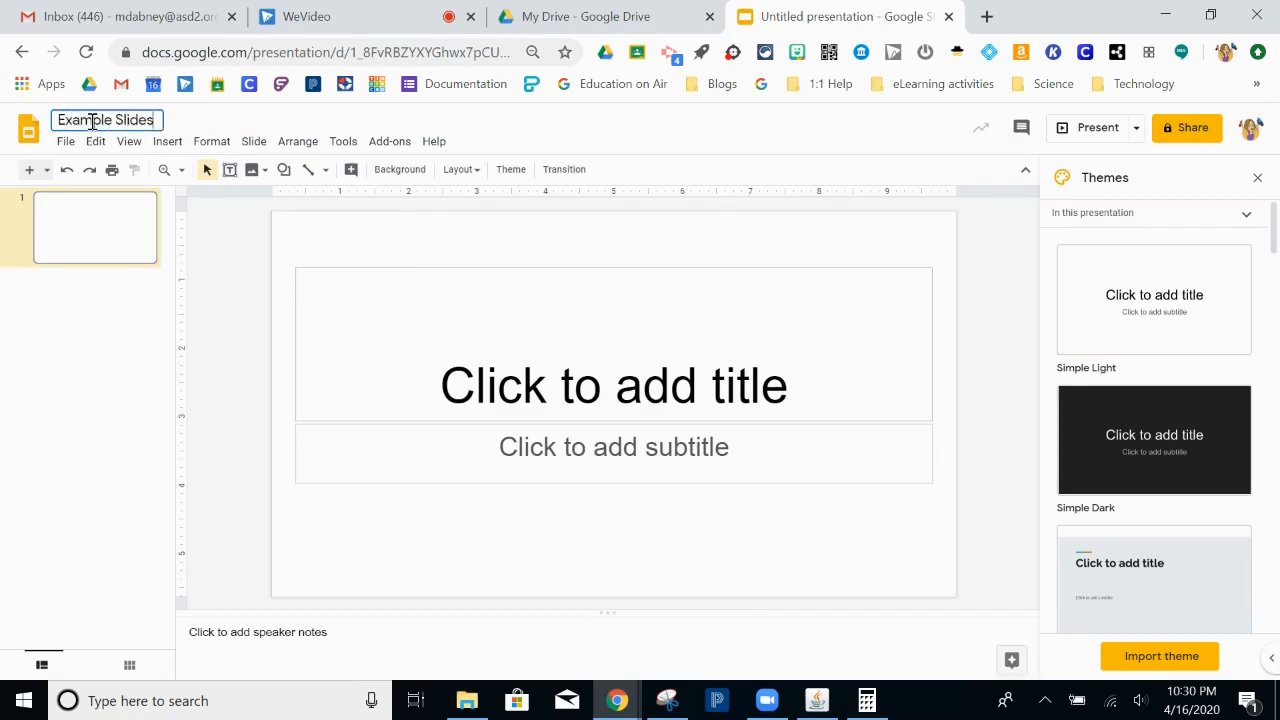
click(268, 266)
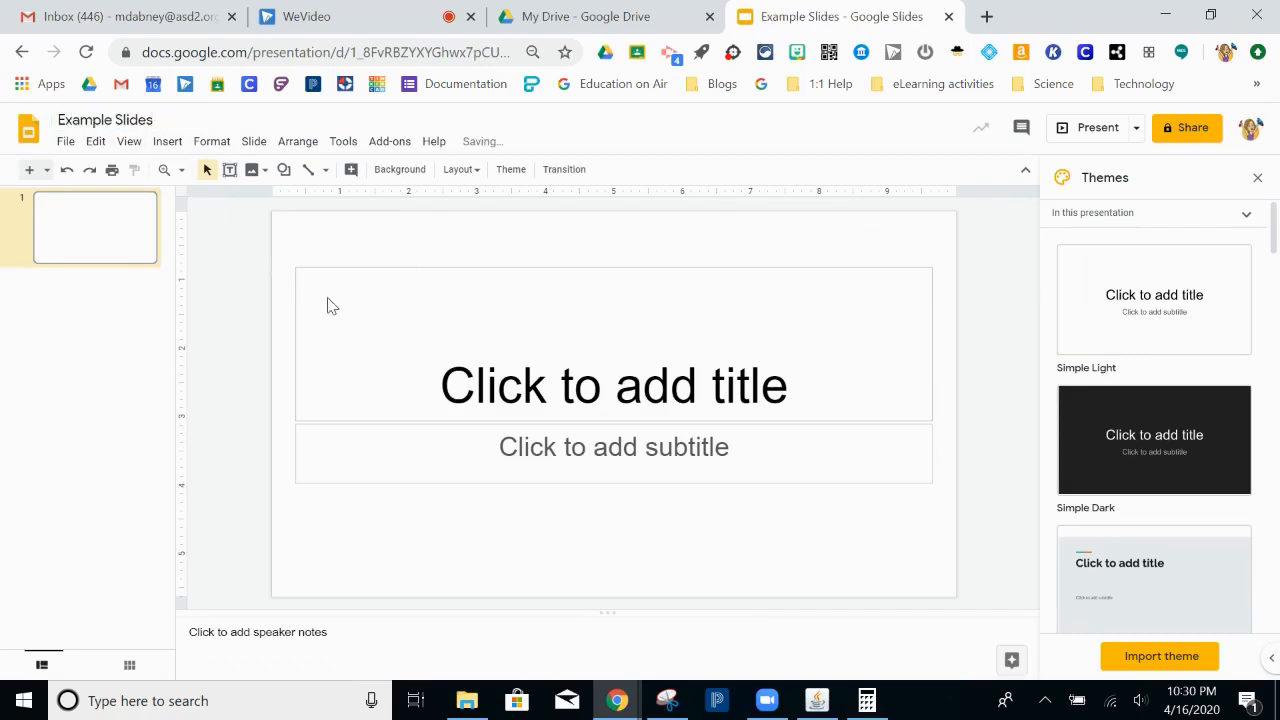
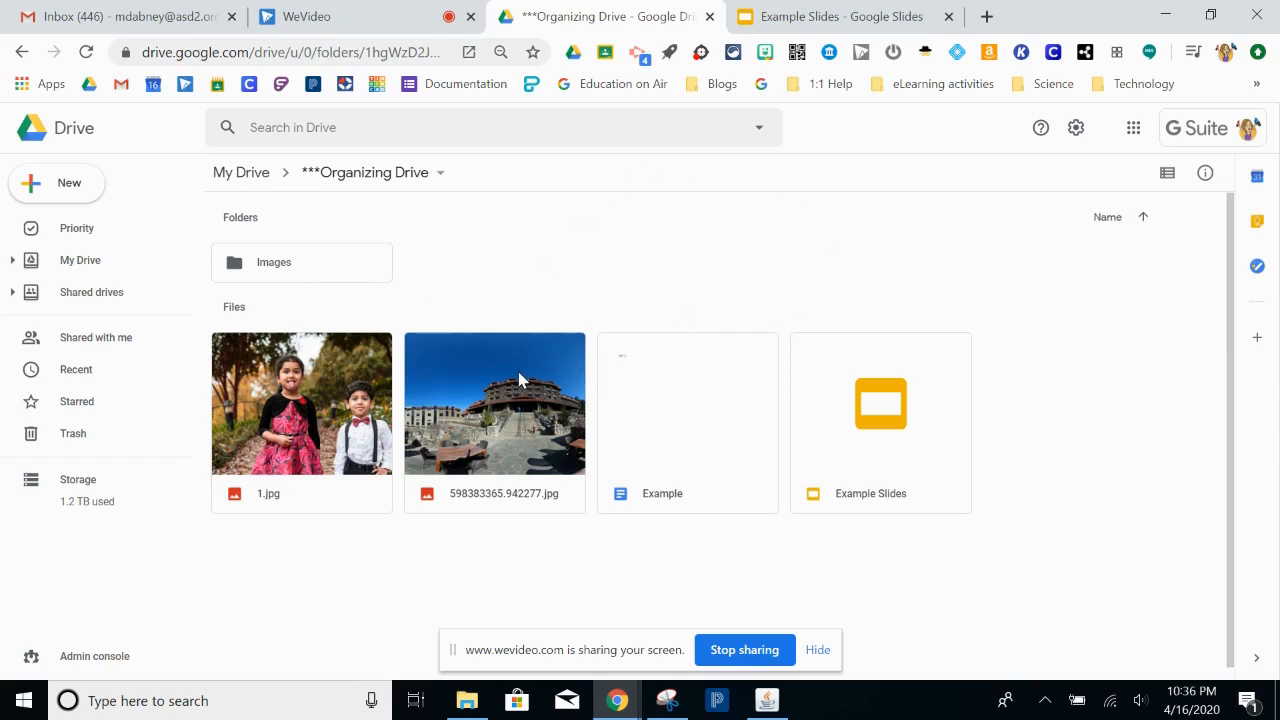
- Return to My Drive and open the OHP folder and its 2017-2018 GT Project subfolder
click(235, 182)
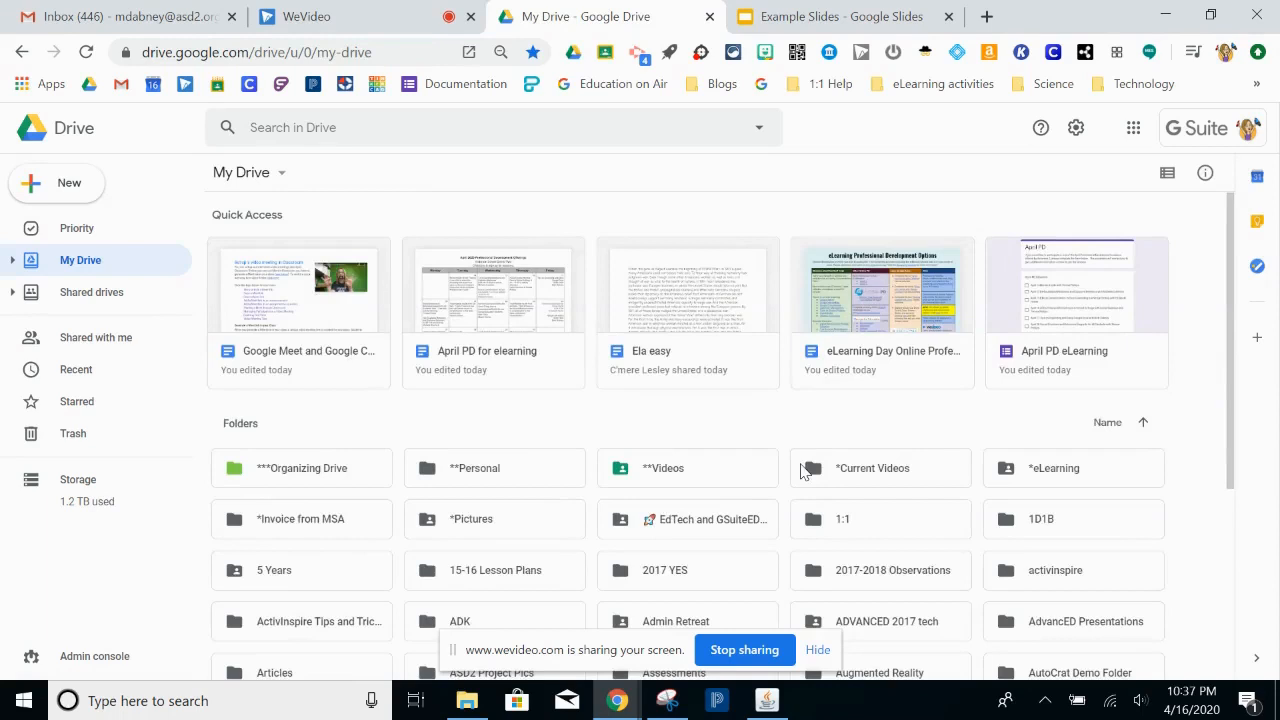
scroll(800, 470, down, 2)
scroll(800, 470, down, 5)
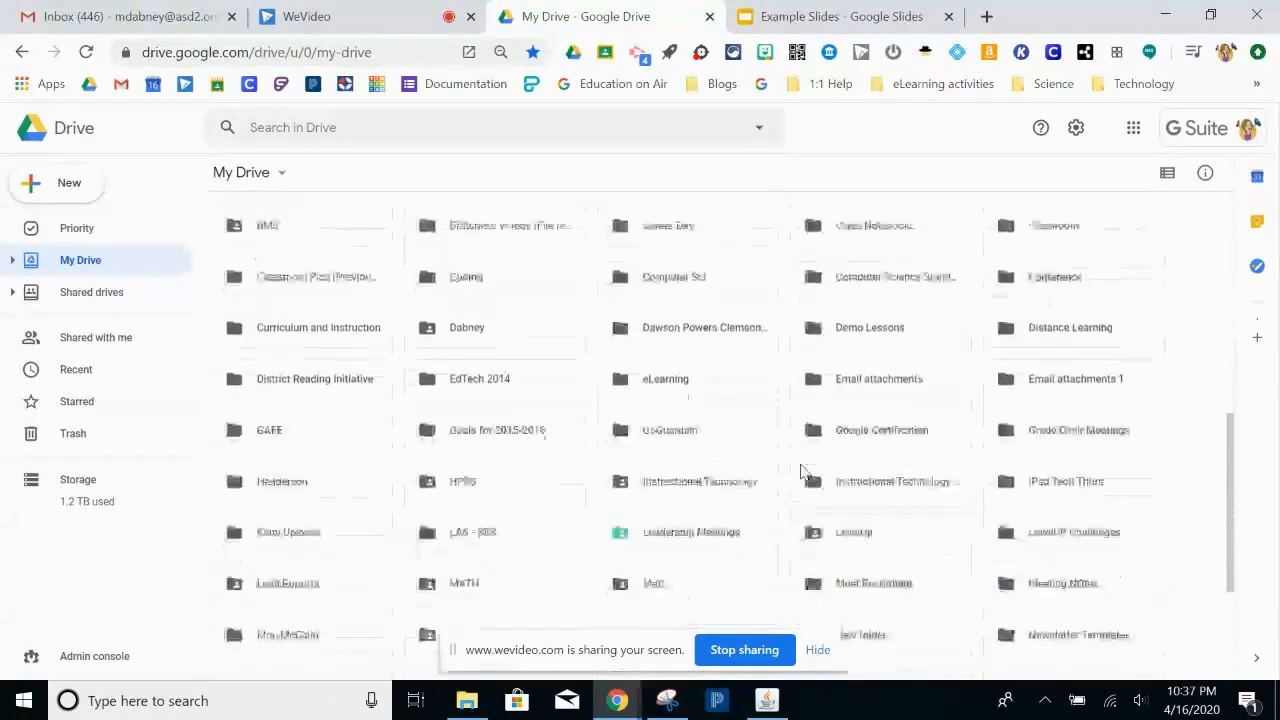
scroll(800, 470, down, 1)
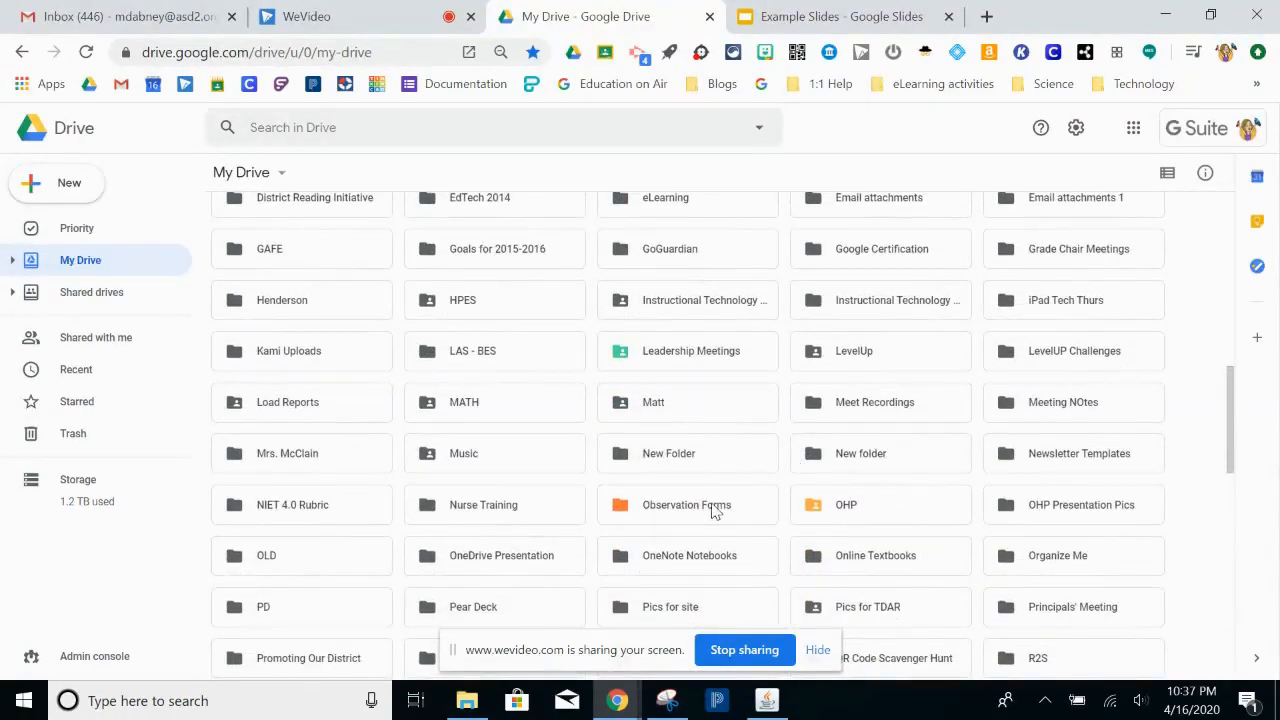
double_click(867, 517)
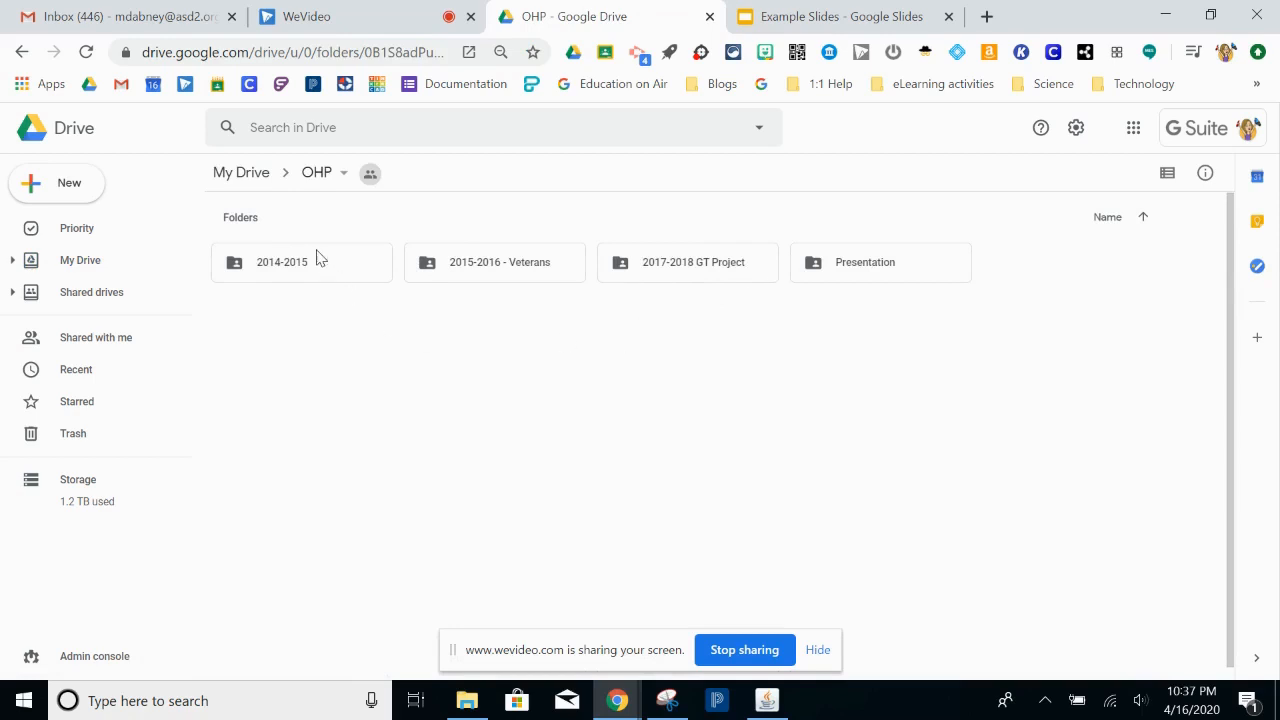
double_click(669, 277)
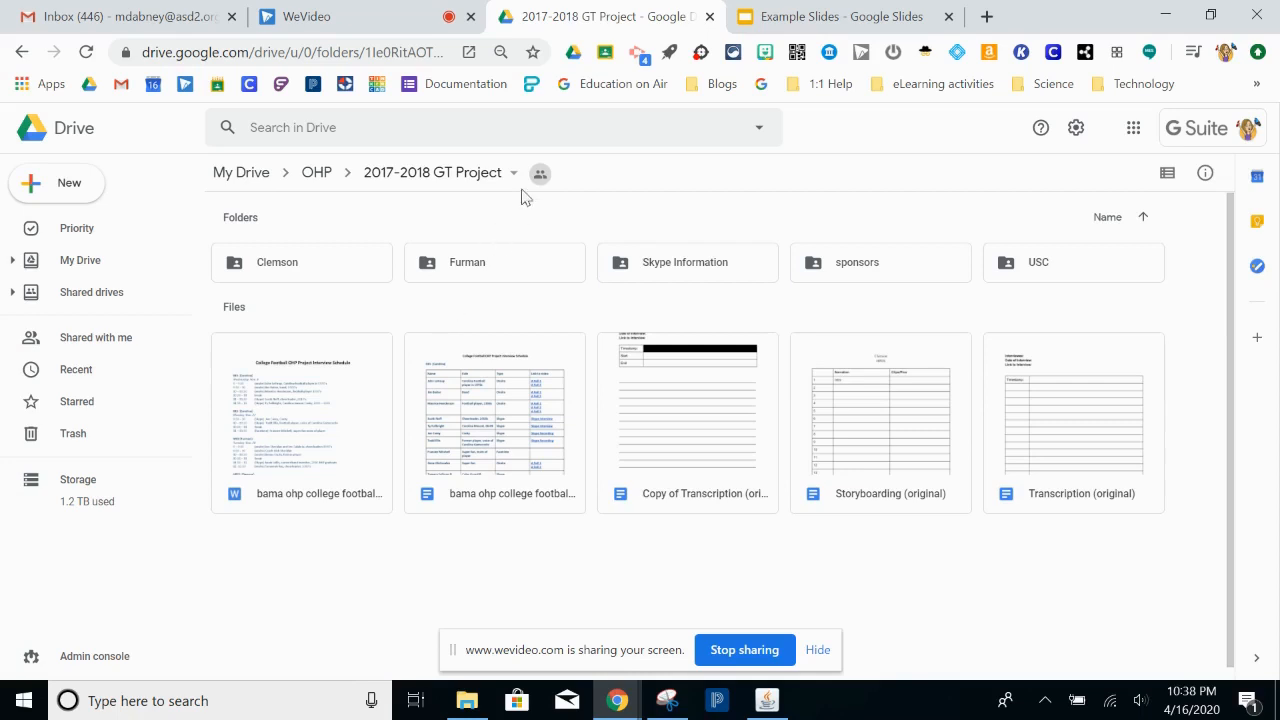
- Open the Clemson subfolder and the Clemson BRoll (WeVideo) folder nested inside it
click(252, 181)
double_click(371, 274)
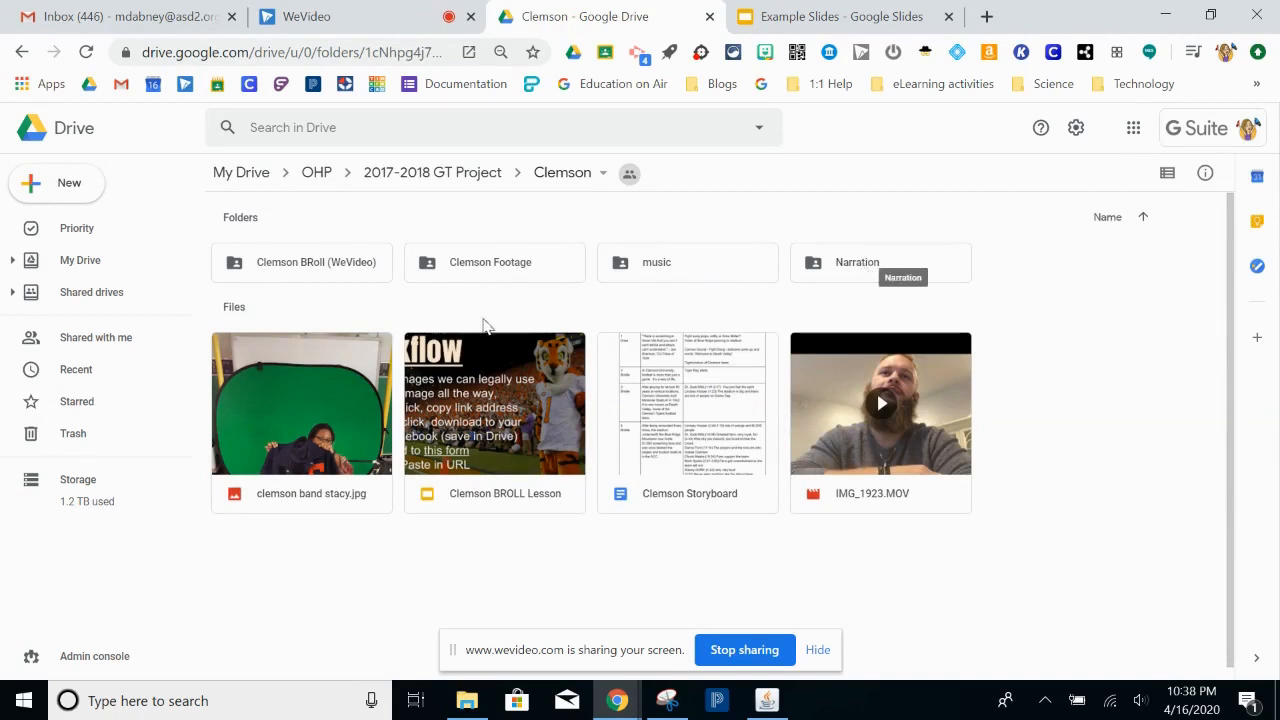
double_click(352, 268)
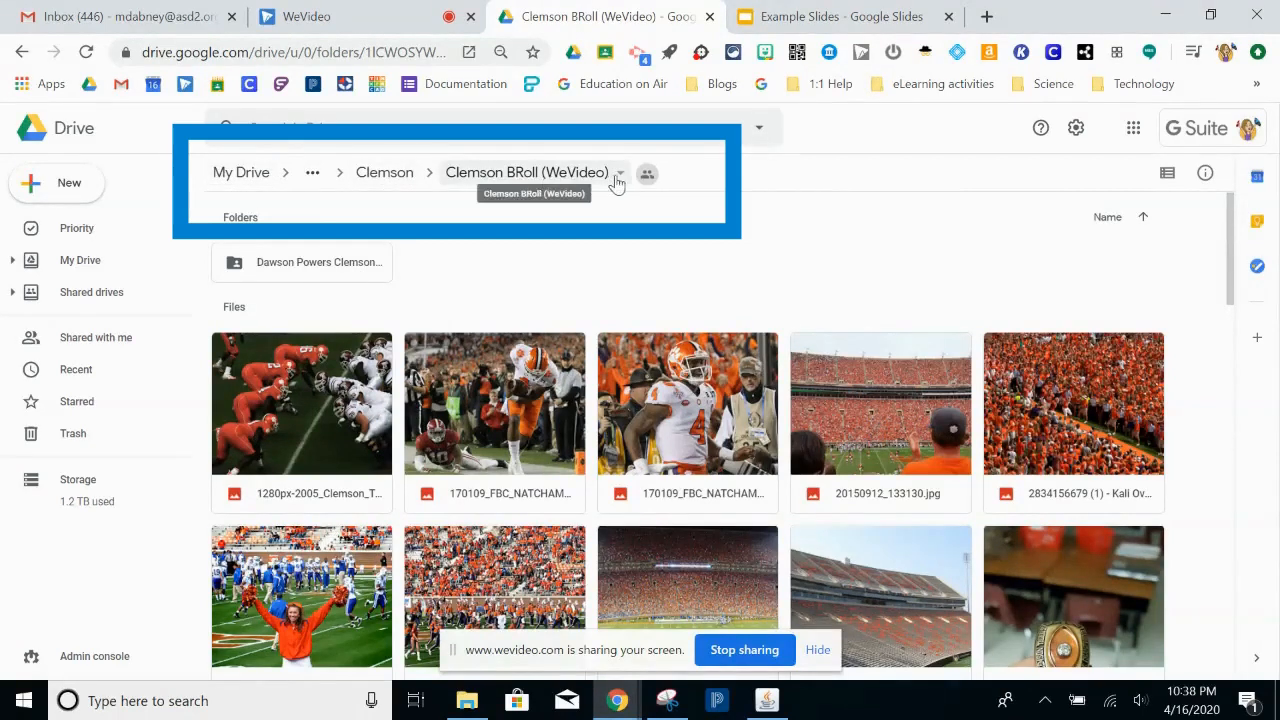
- Reveal the hidden levels of the folder path, go back up to OHP and return to My Drive
click(311, 178)
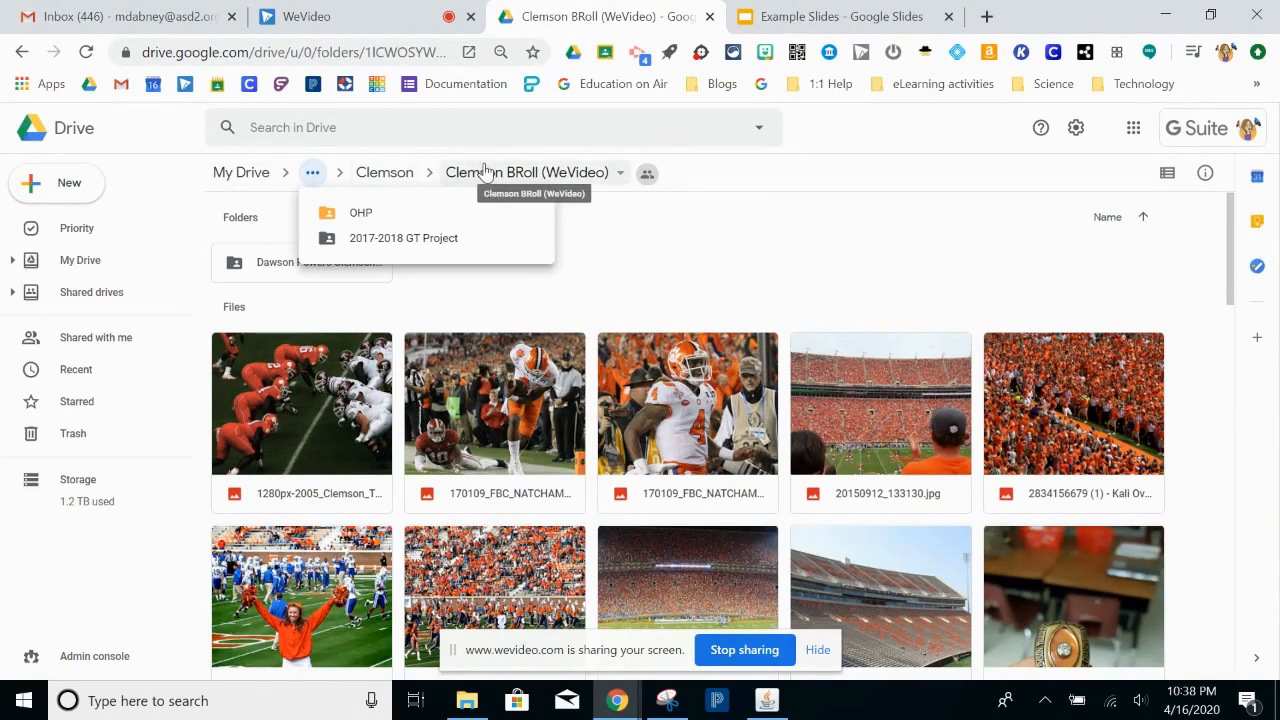
click(391, 218)
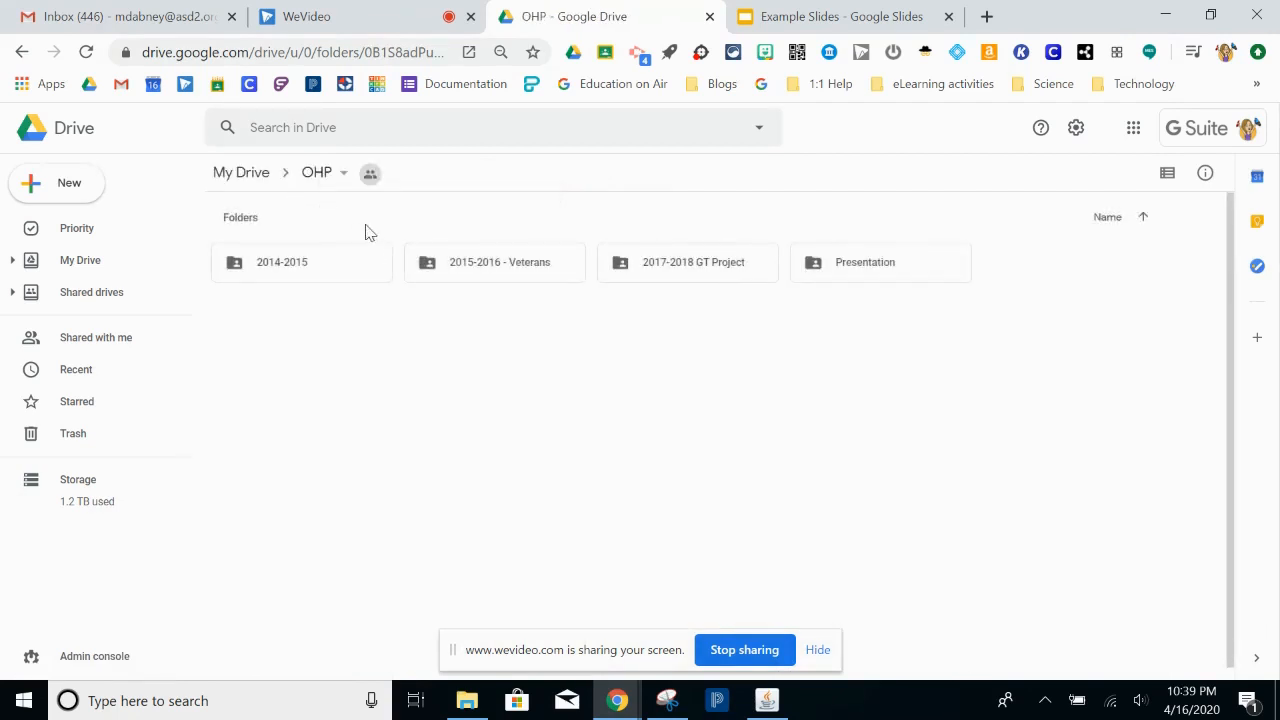
click(263, 180)
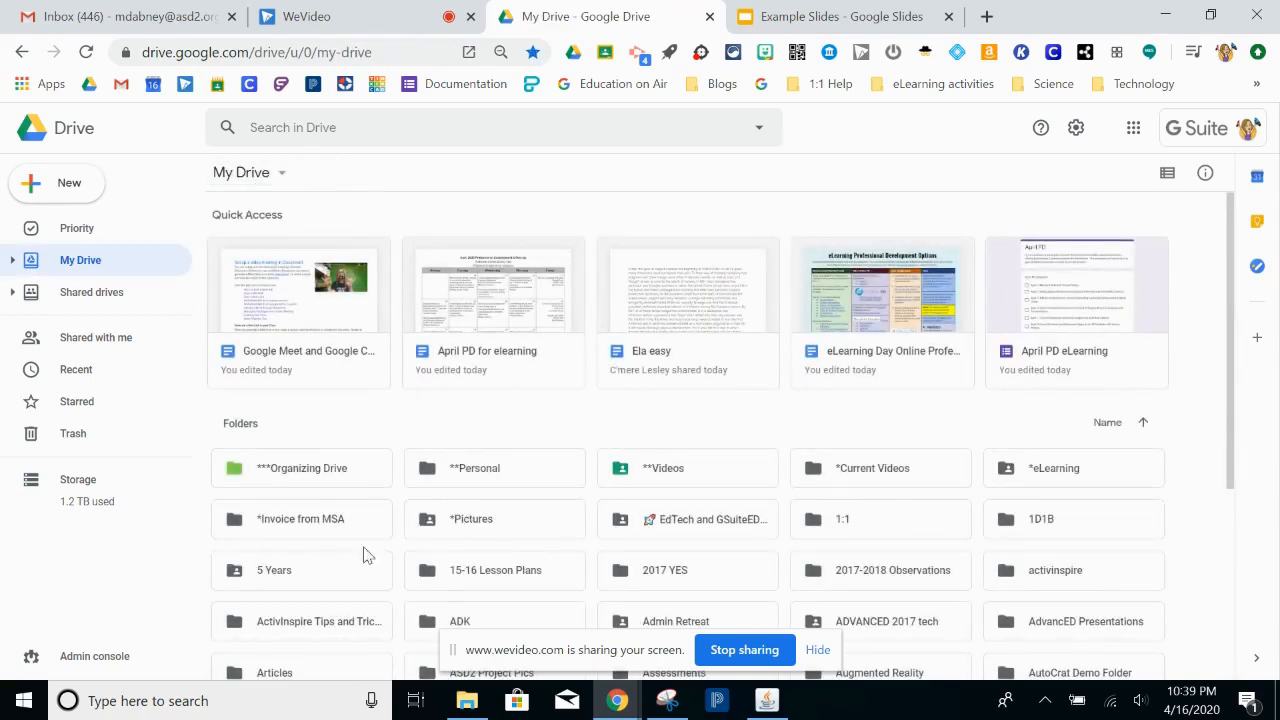
- Open the Images folder inside ***Organizing Drive and start a file upload into it
click(303, 478)
double_click(303, 478)
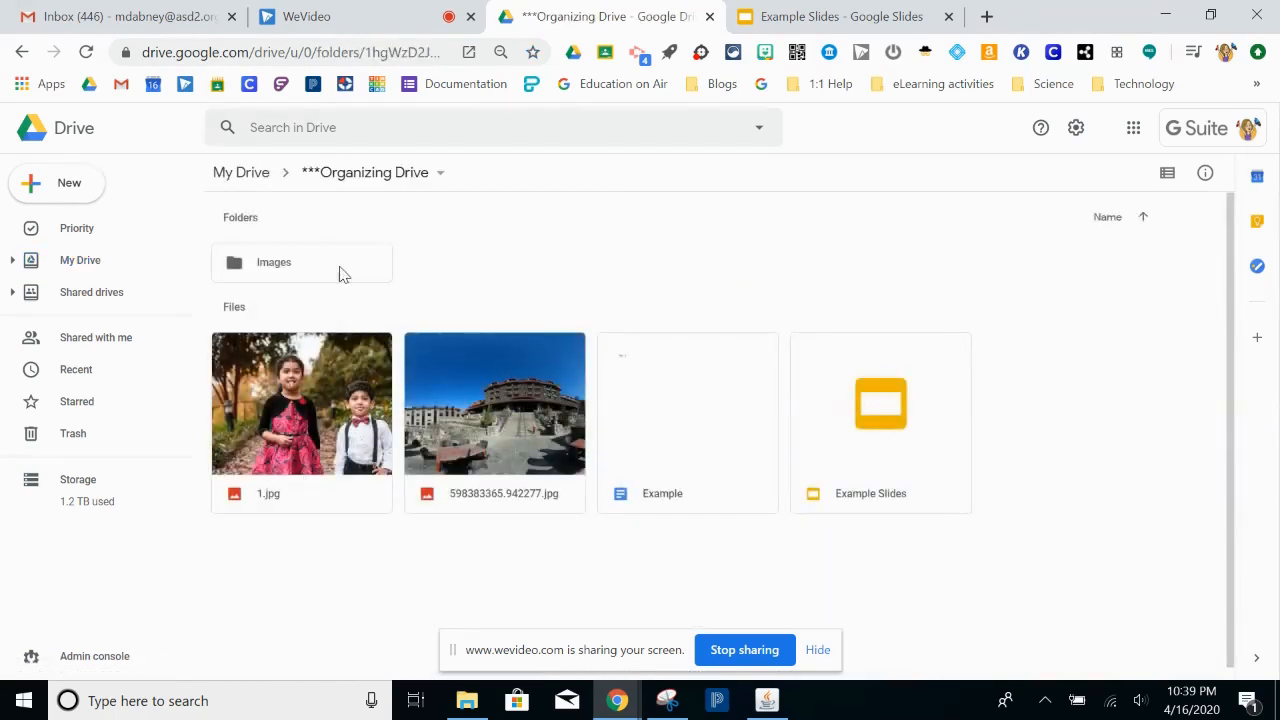
double_click(333, 280)
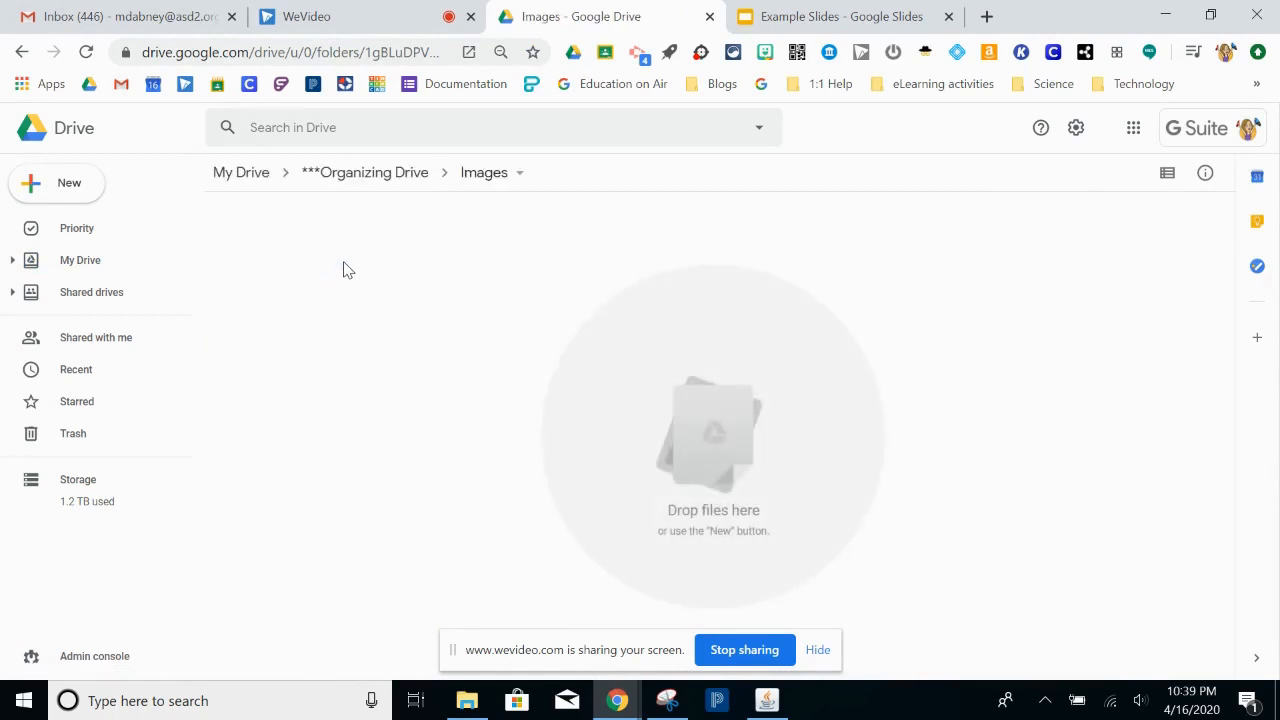
click(70, 184)
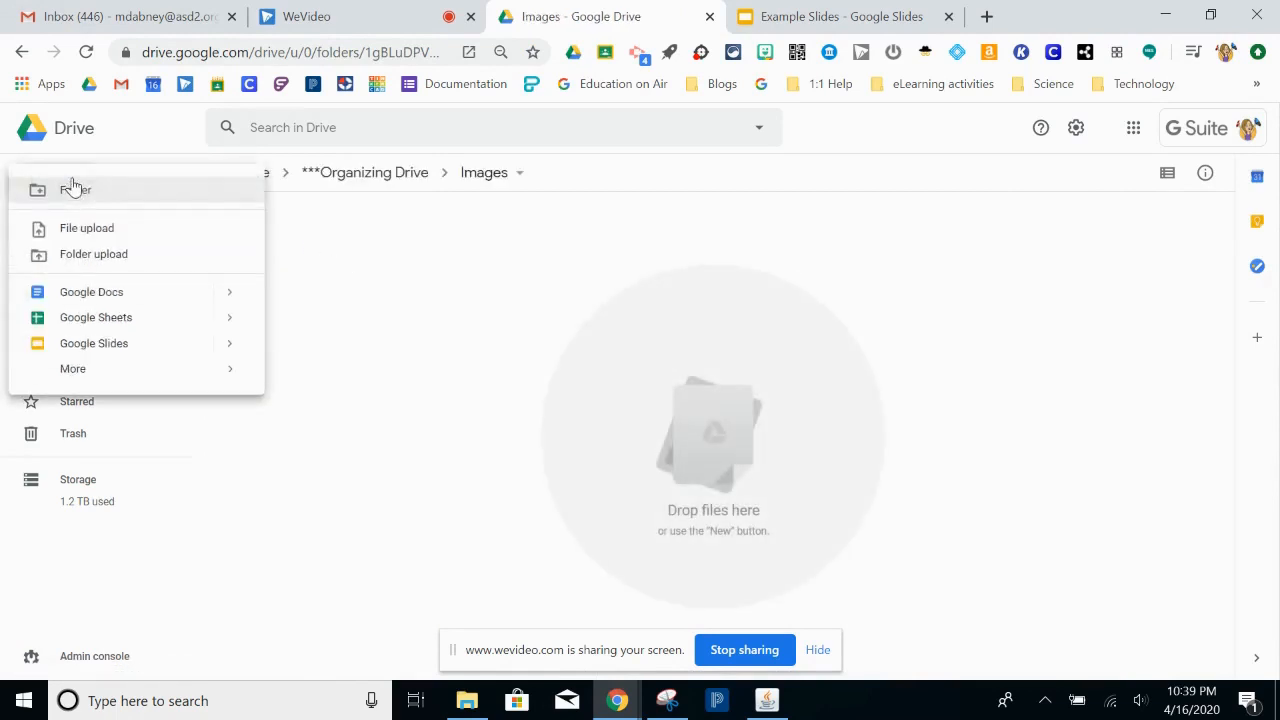
click(108, 232)
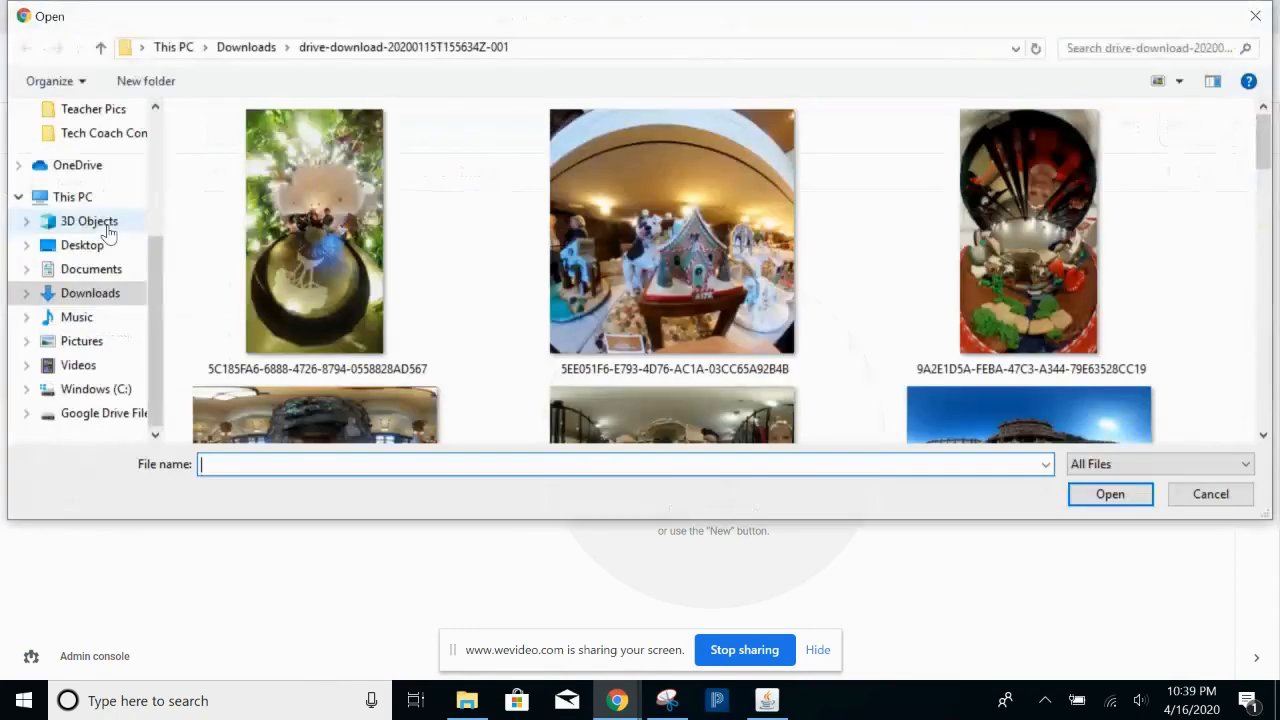
- Select the whole range of images from the first file to the last, and clear the selection again
click(400, 267)
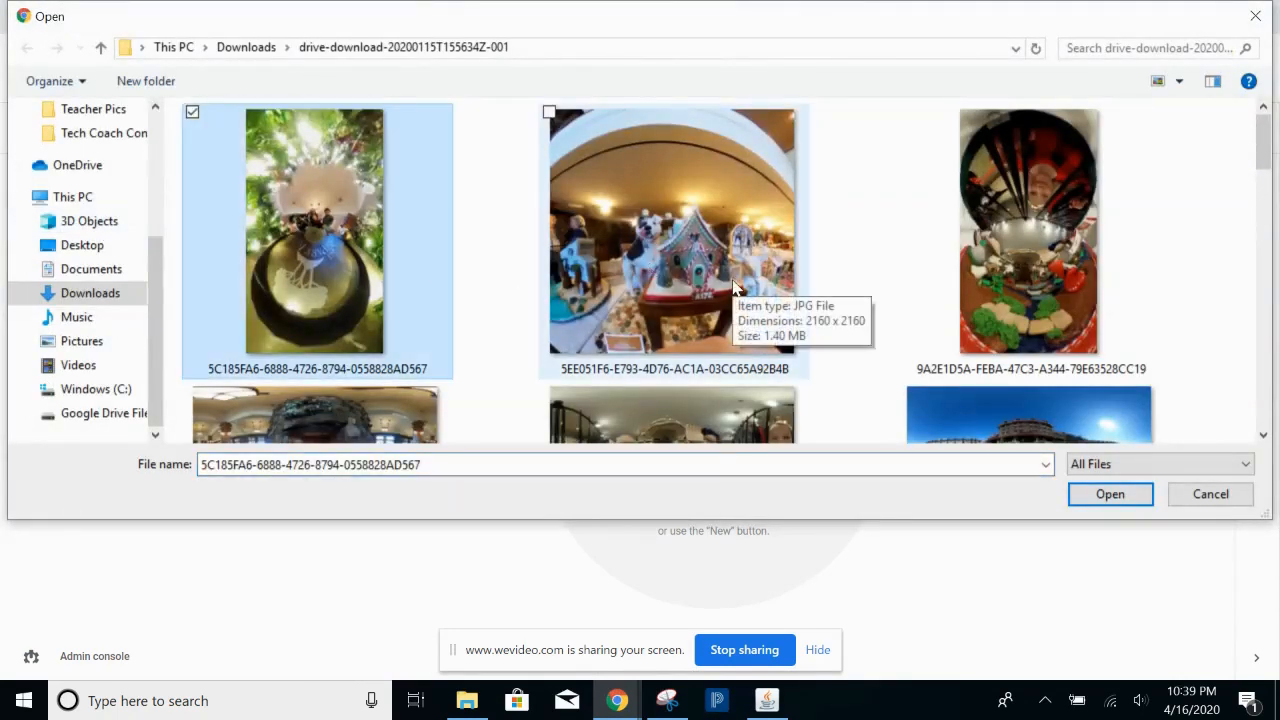
scroll(735, 287, down, 2)
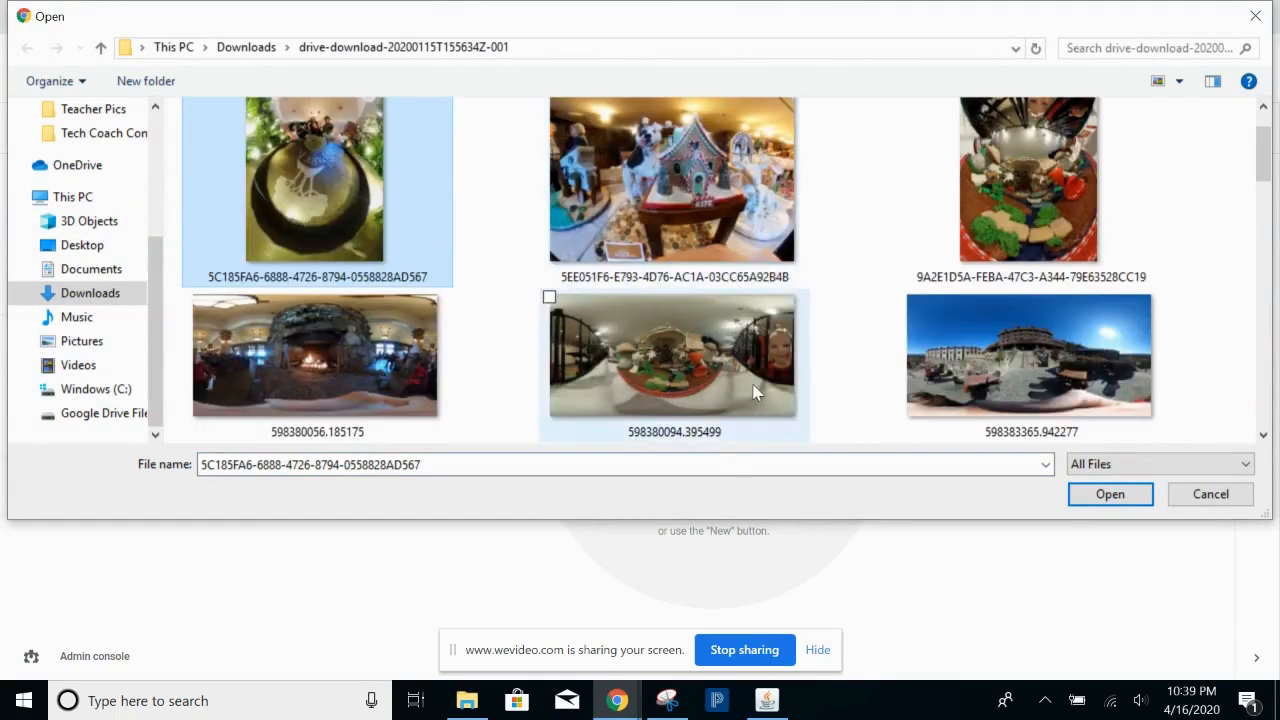
scroll(755, 393, down, 2)
scroll(755, 393, down, 2)
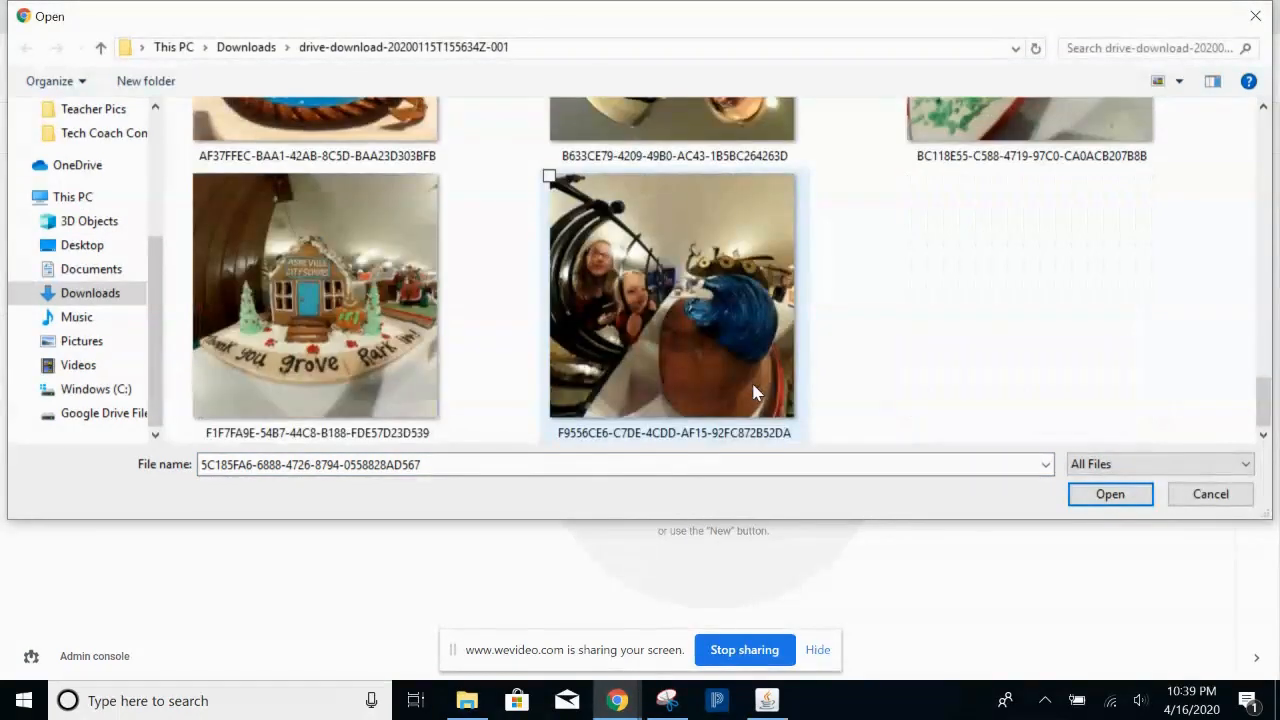
shift+click(666, 320)
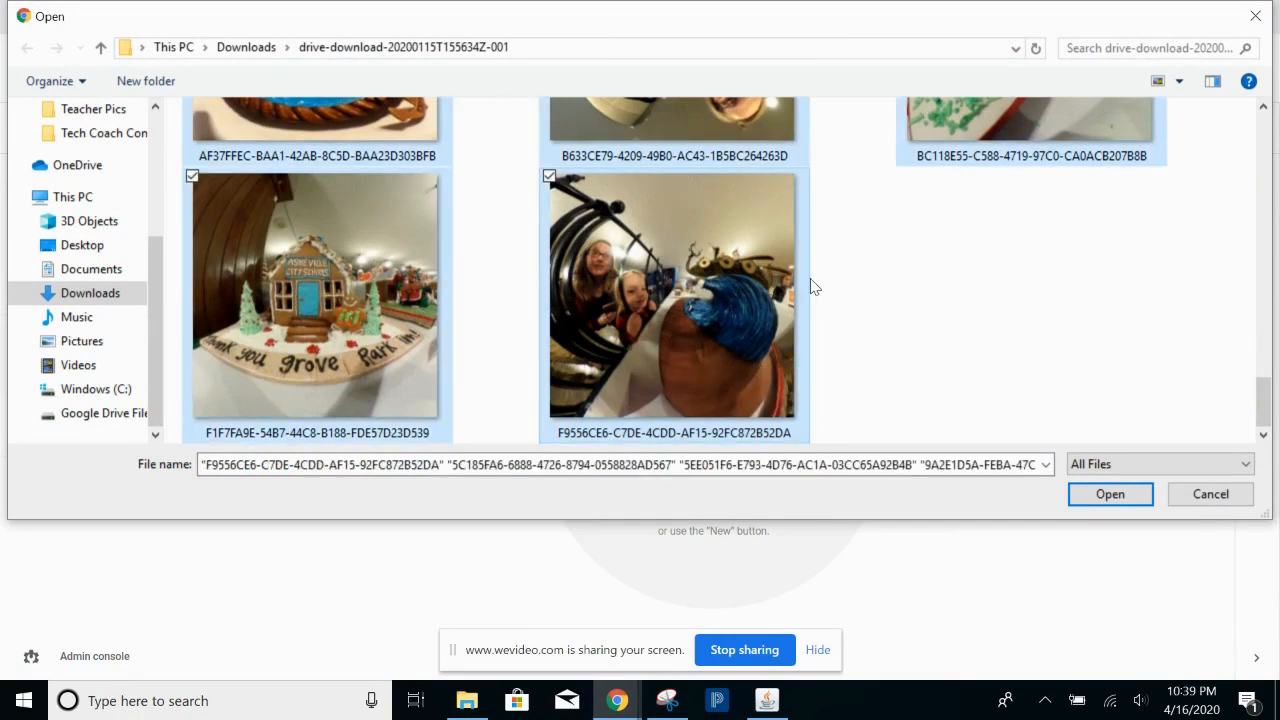
scroll(812, 287, up, 15)
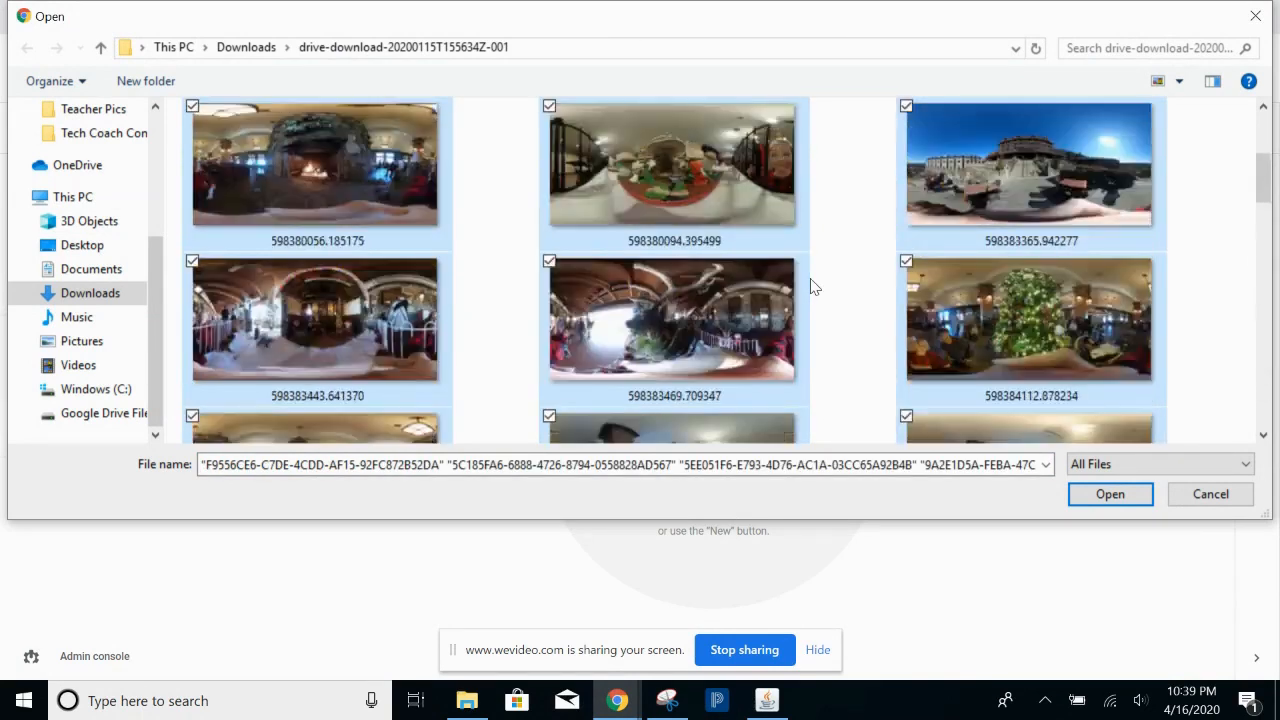
scroll(812, 287, up, 3)
scroll(812, 287, down, 3)
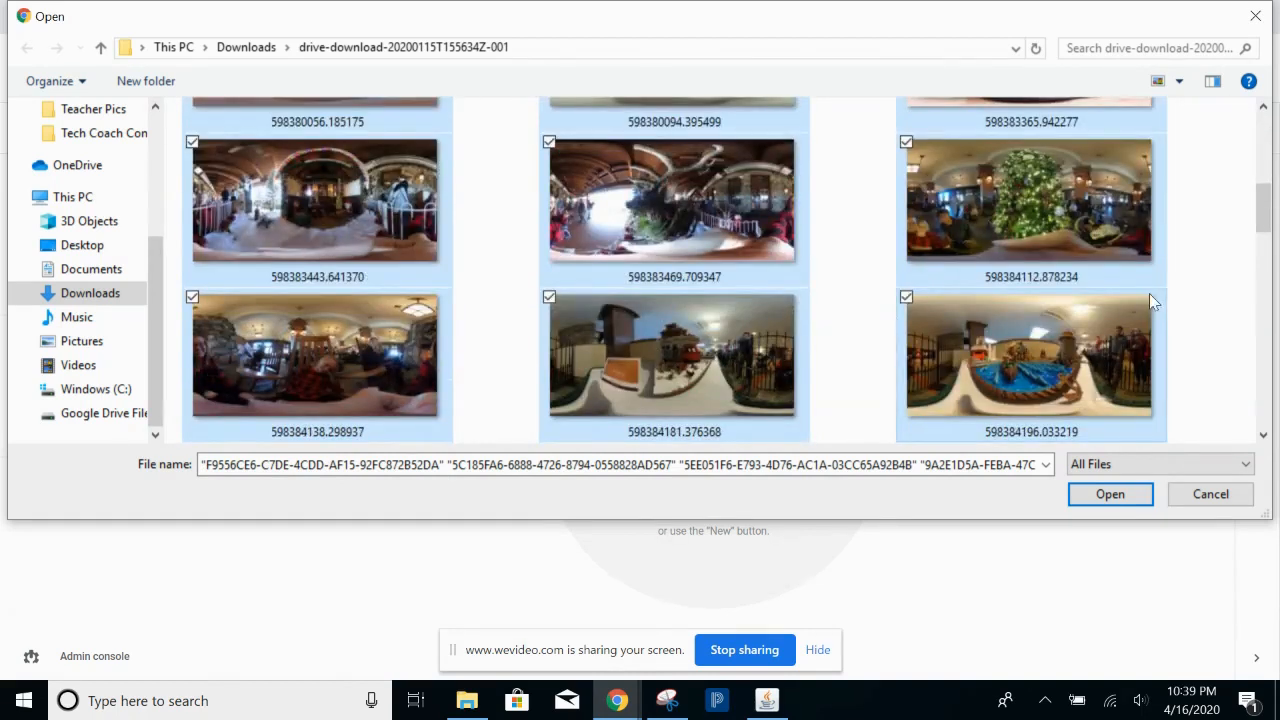
click(1187, 297)
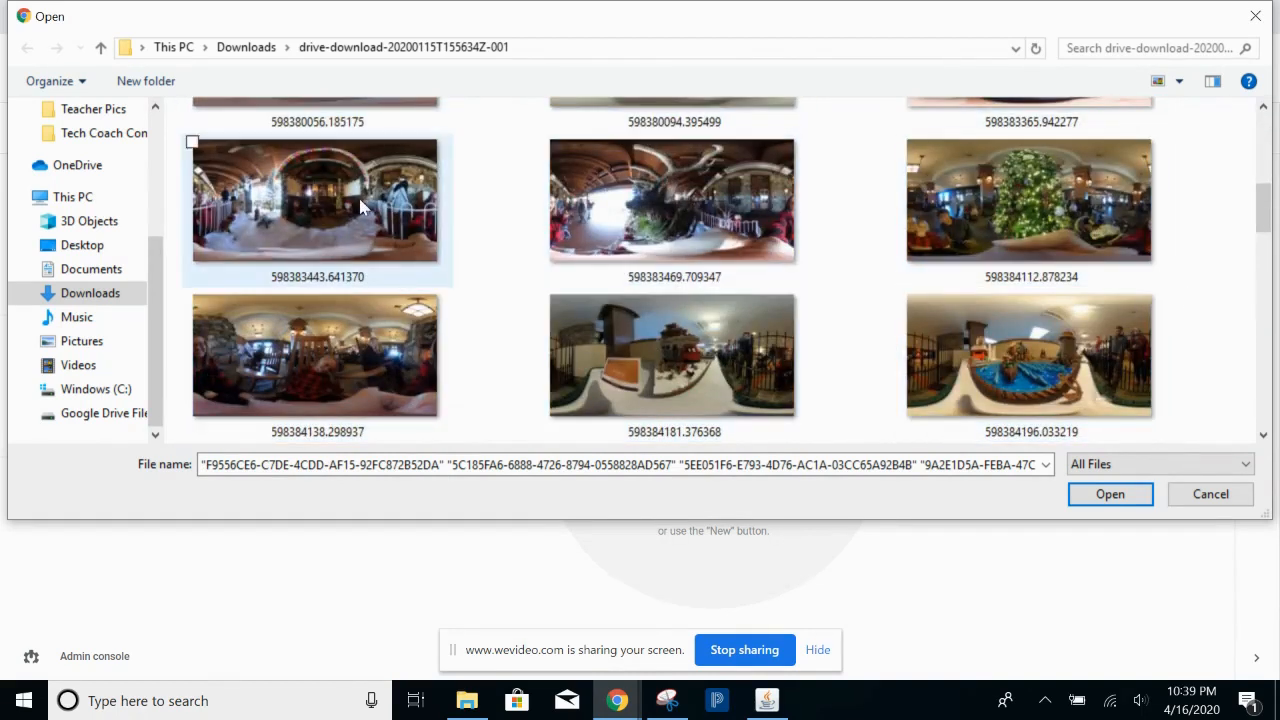
- Select five separate, non-adjacent images one by one, shrinking the file thumbnails partway to show the whole folder
click(191, 141)
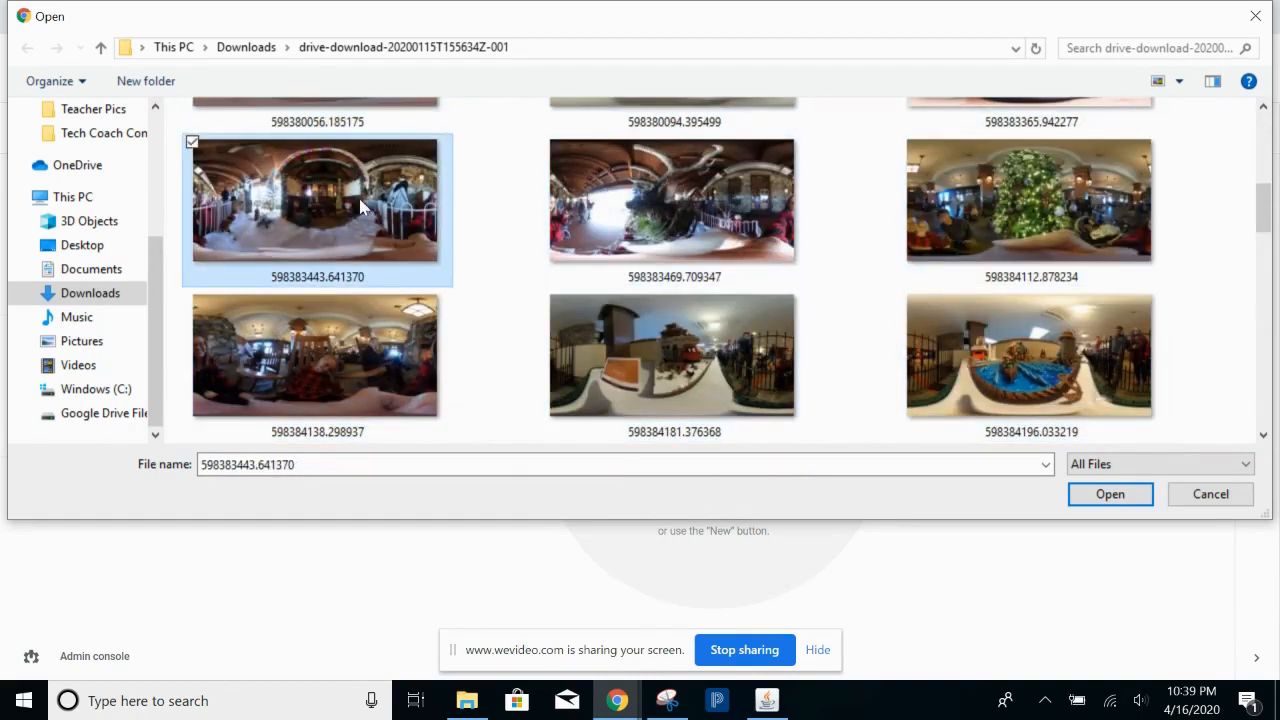
ctrl+click(616, 342)
ctrl+click(958, 208)
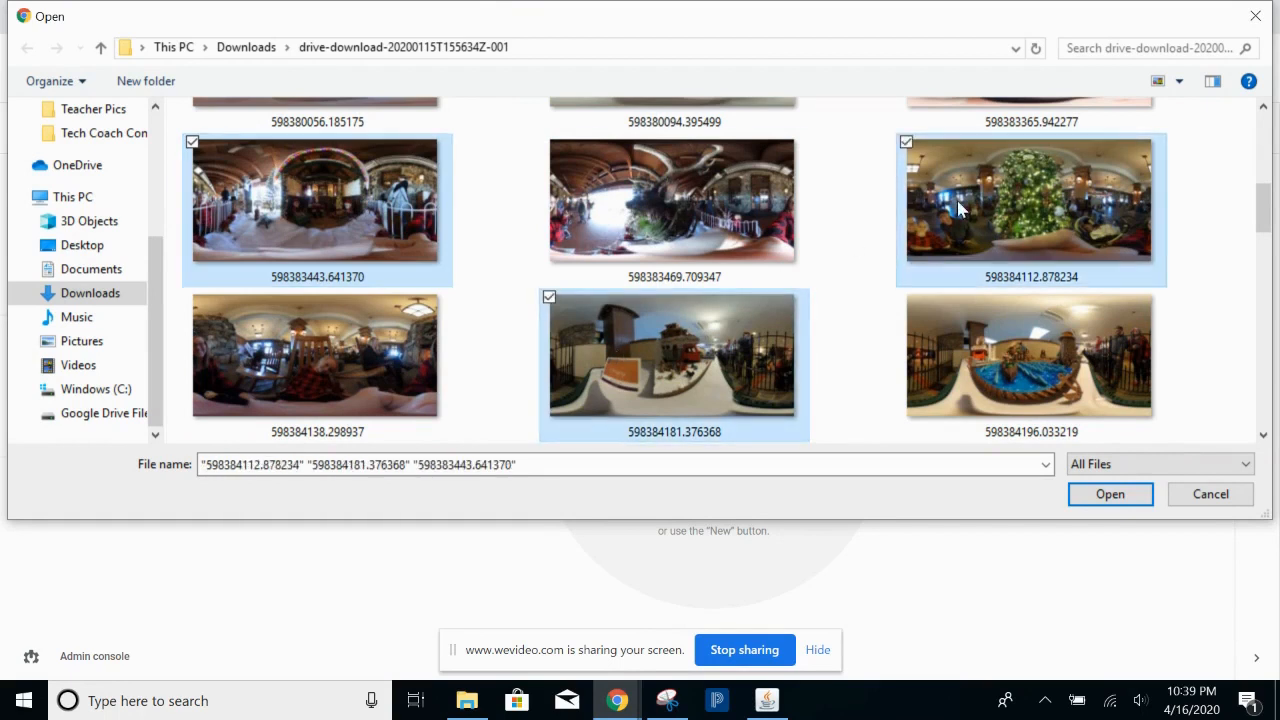
click(1179, 88)
click(1185, 160)
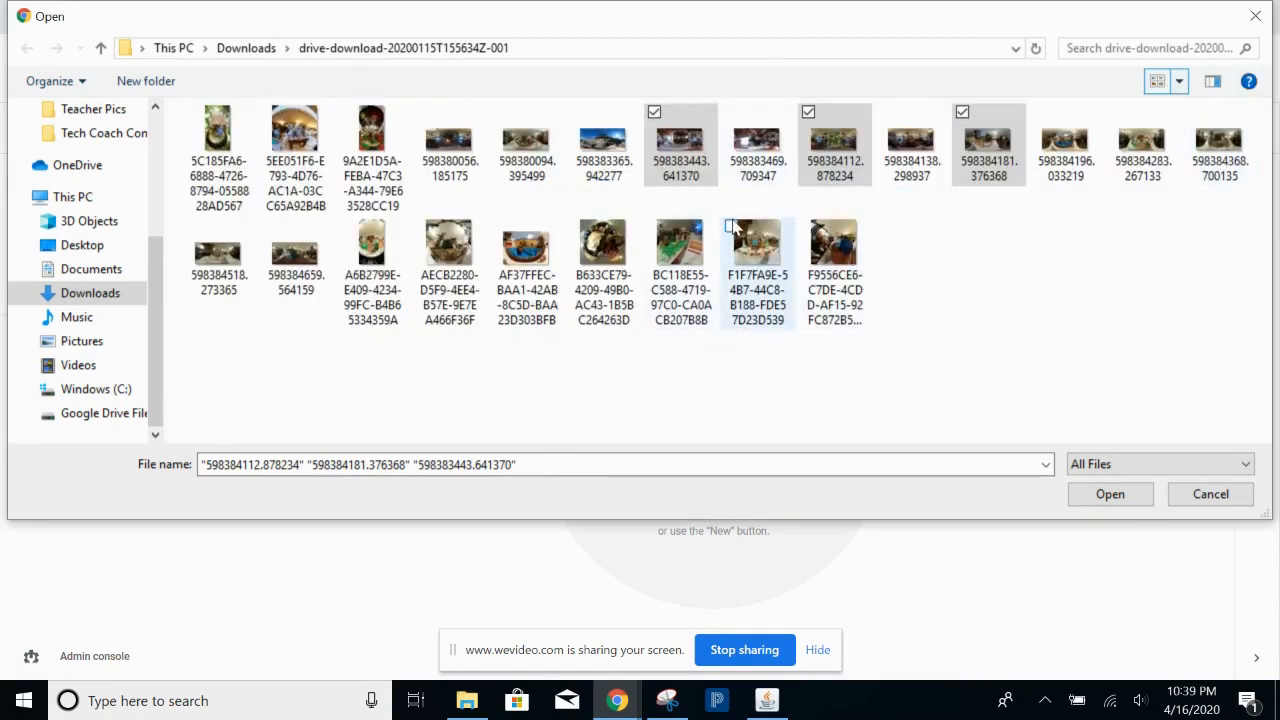
ctrl+click(290, 250)
ctrl+click(444, 284)
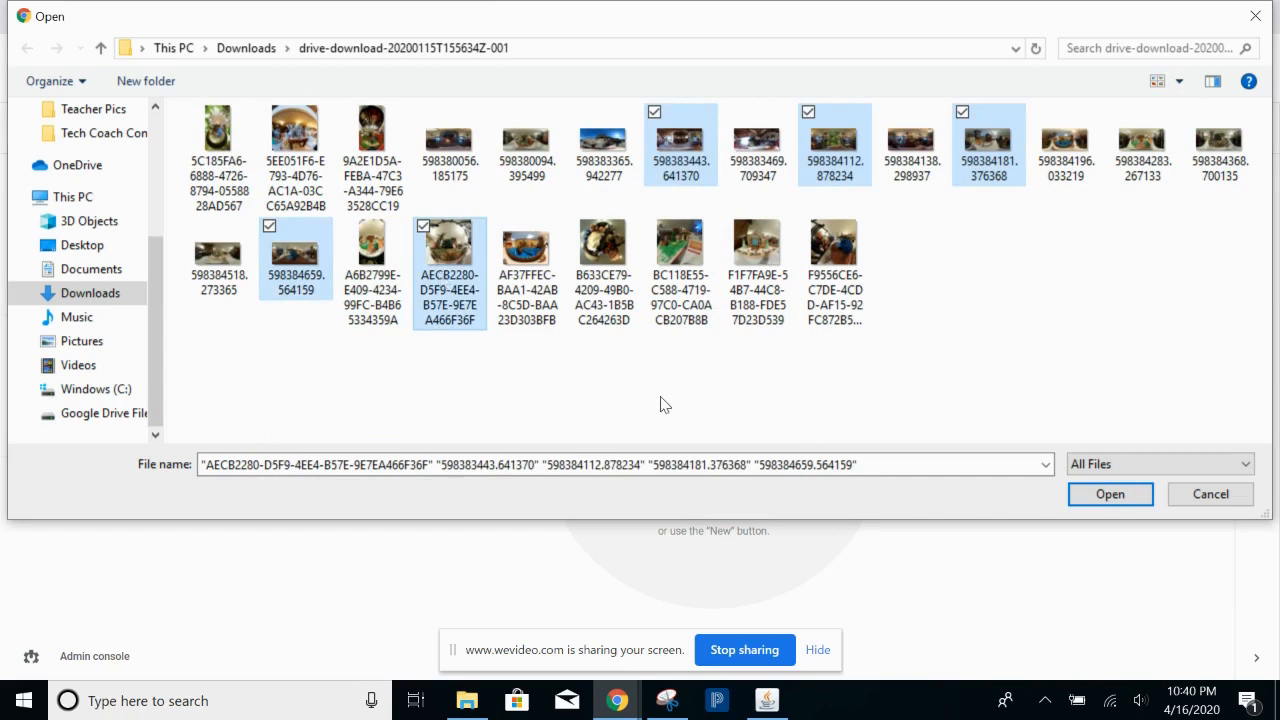
- Select all the images in the drive-download-20200115T155634Z-001 folder at once and upload them to Images
click(845, 258)
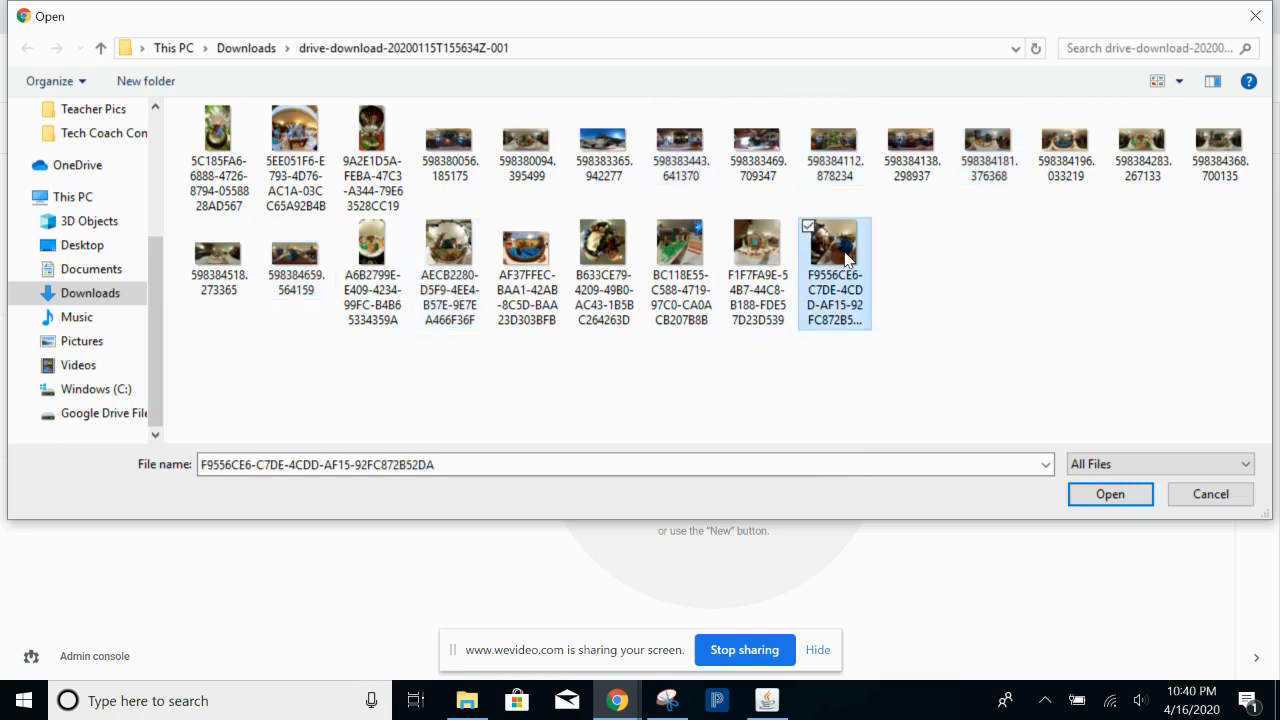
key(ctrl+a)
click(897, 277)
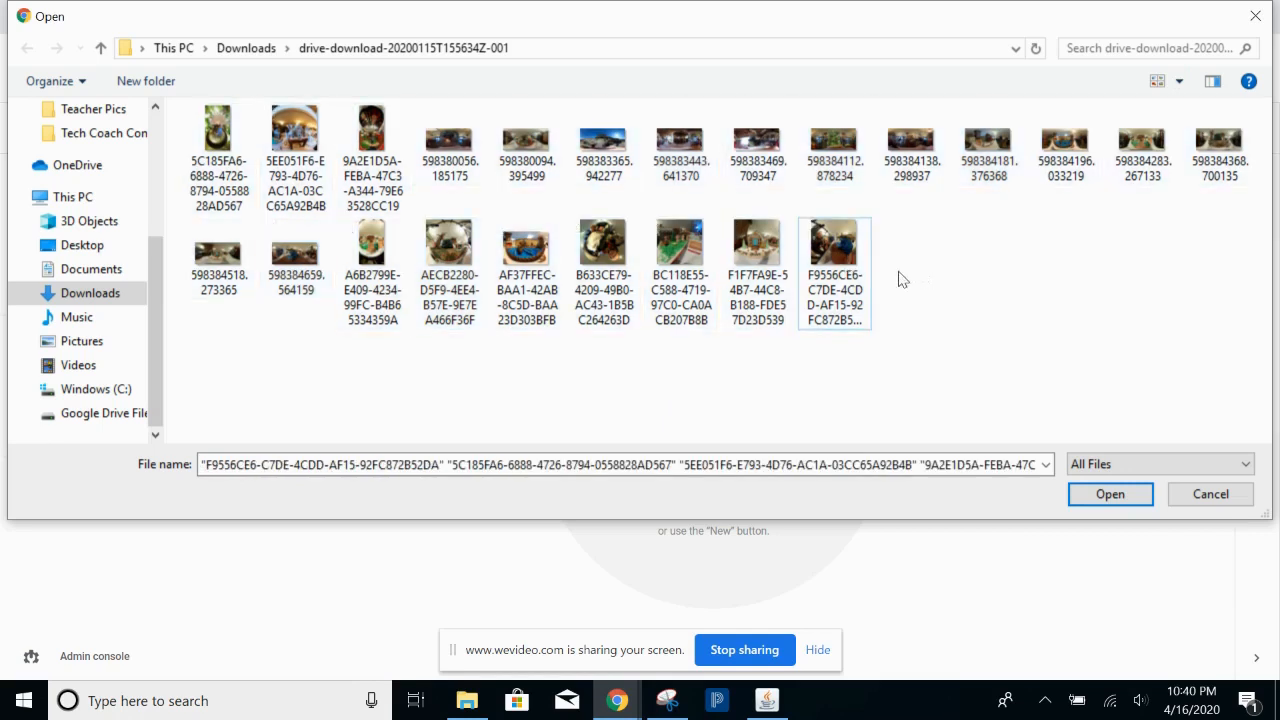
click(866, 266)
key(ctrl+a)
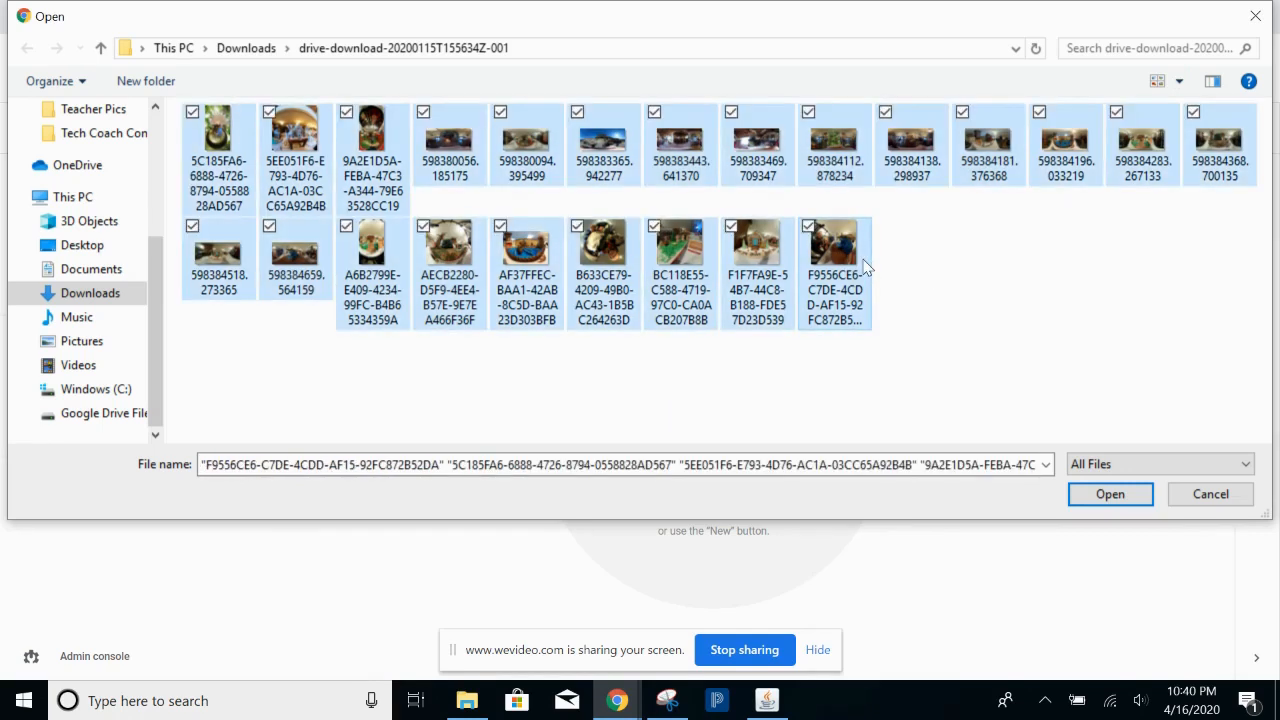
click(1108, 500)
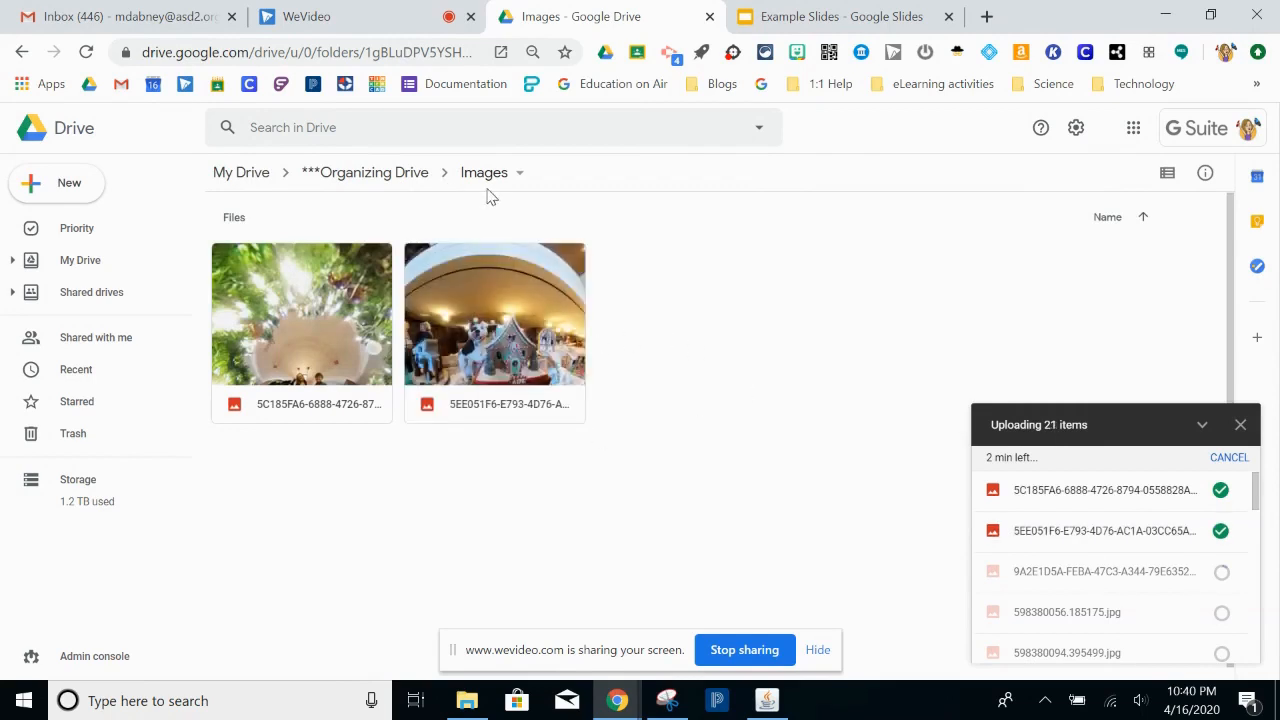
- Go back up to the ***Organizing Drive folder and minimize the upload progress list
click(393, 186)
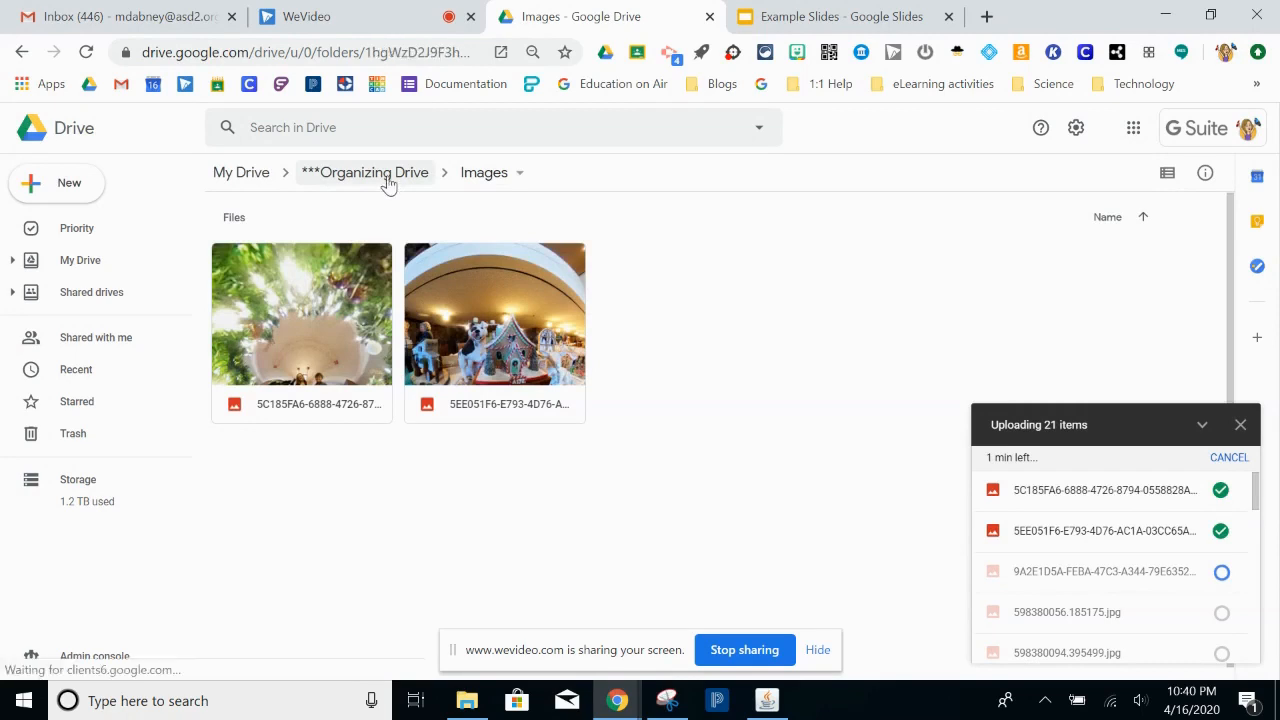
click(1203, 426)
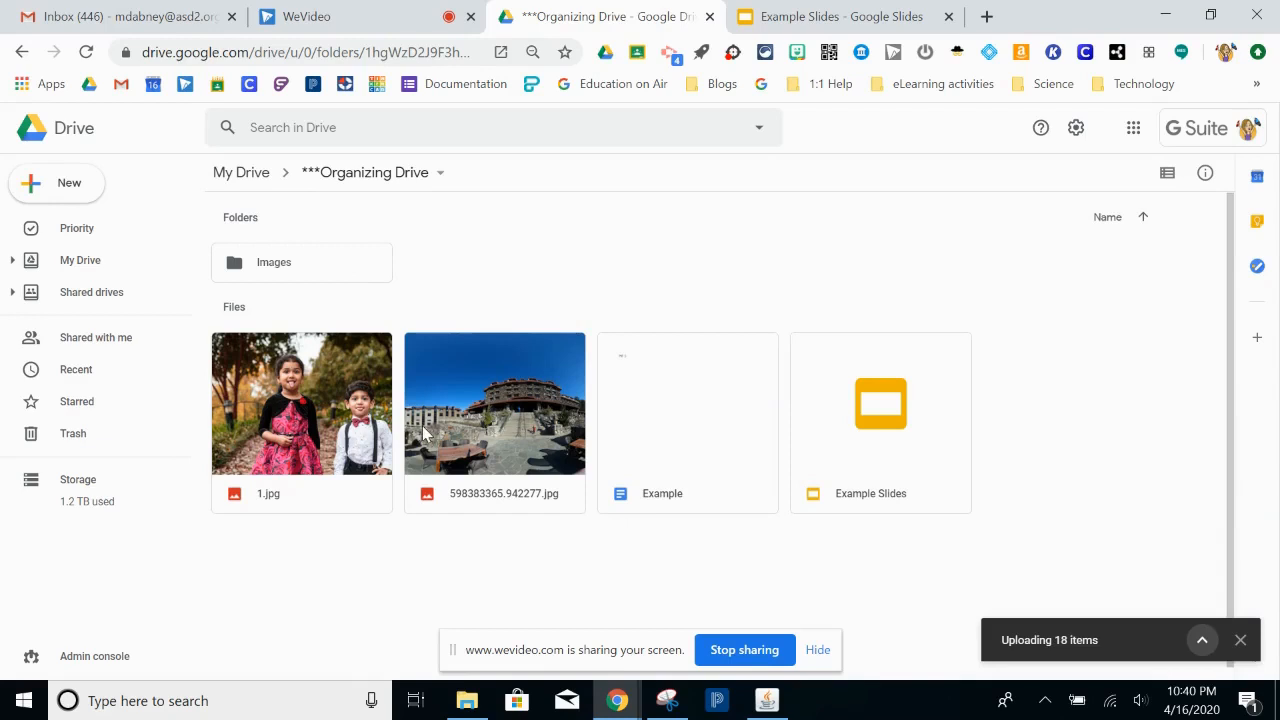
- Select 1.jpg and 598383365.942277.jpg together and bring up their move destinations, closing these without choosing one
drag(450, 551, 328, 447)
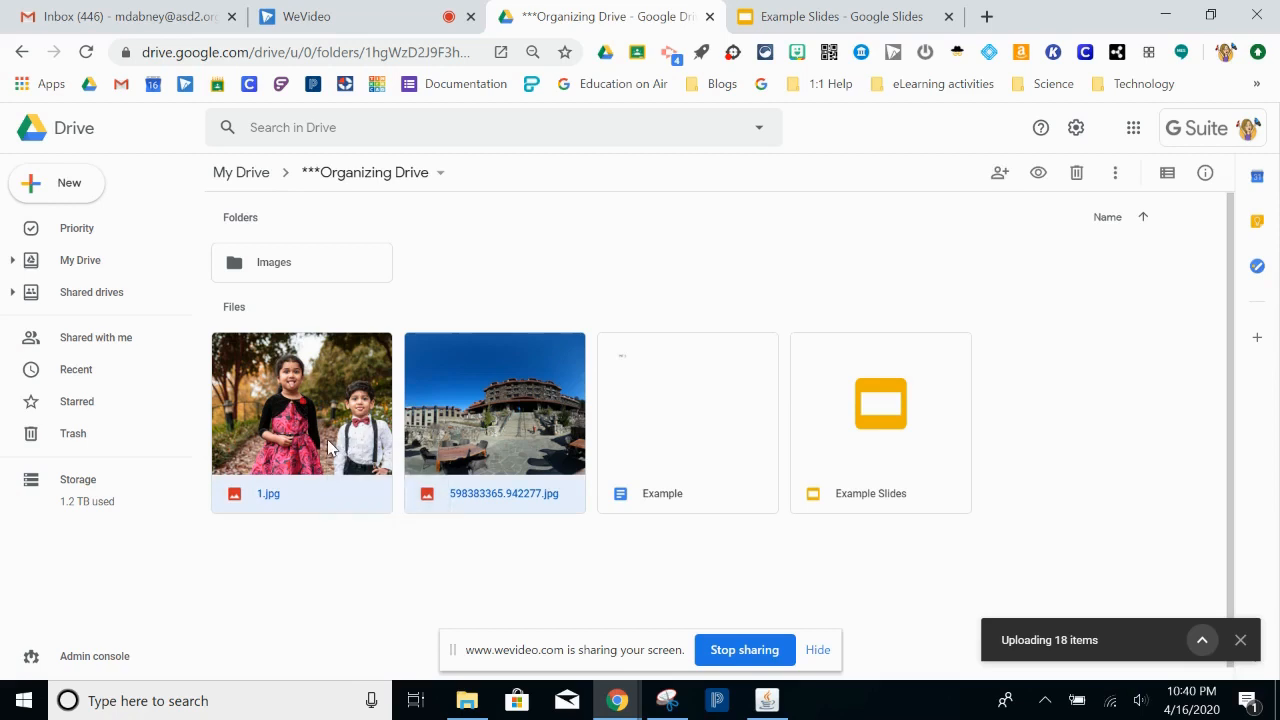
click(430, 531)
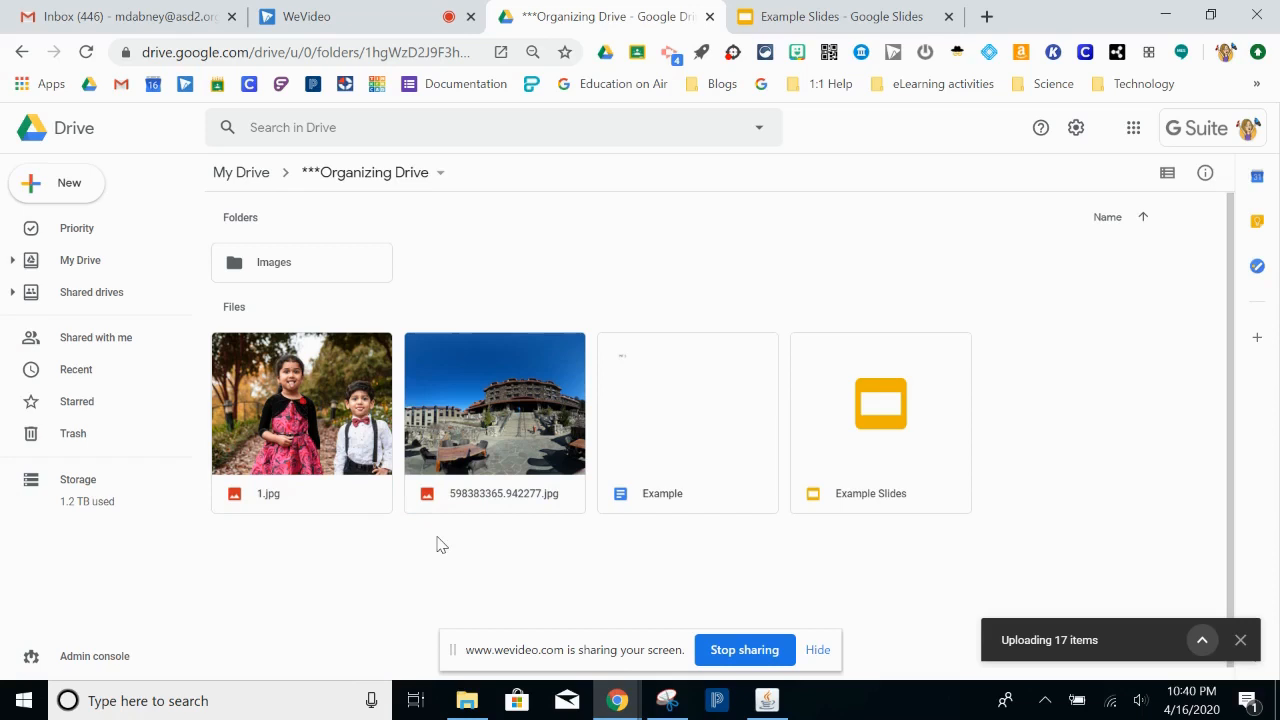
drag(438, 538, 356, 452)
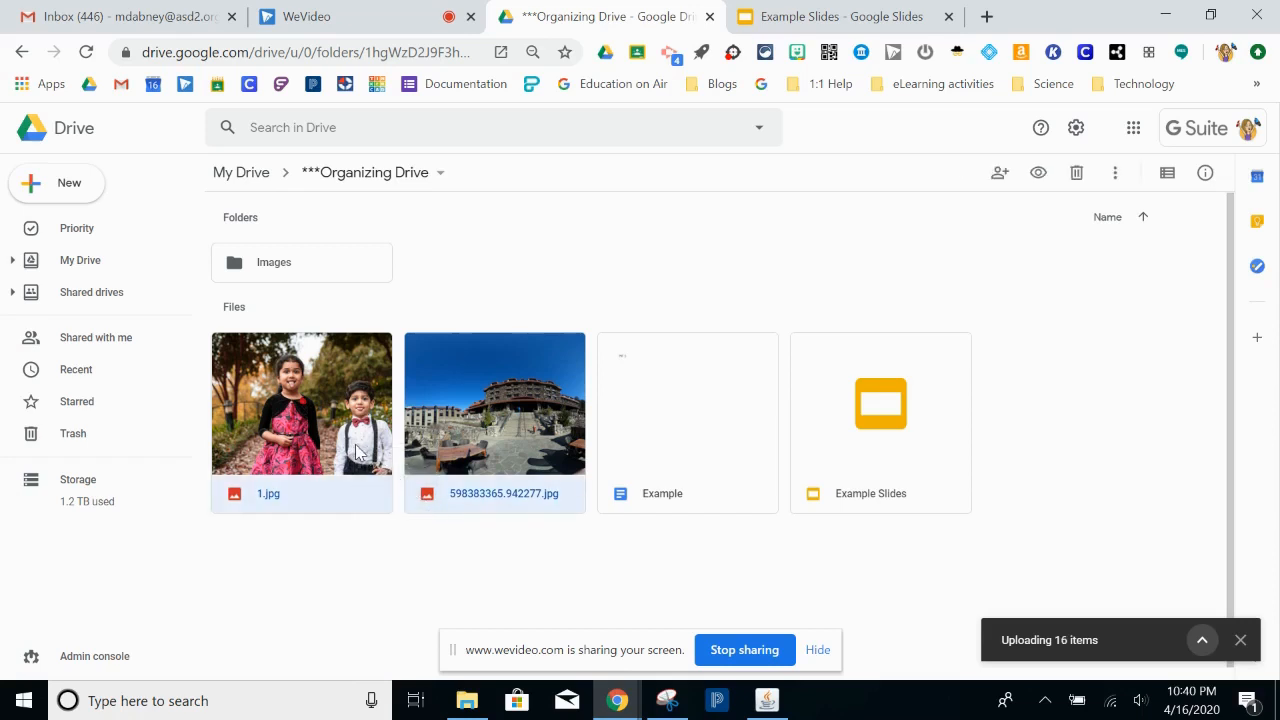
right_click(356, 452)
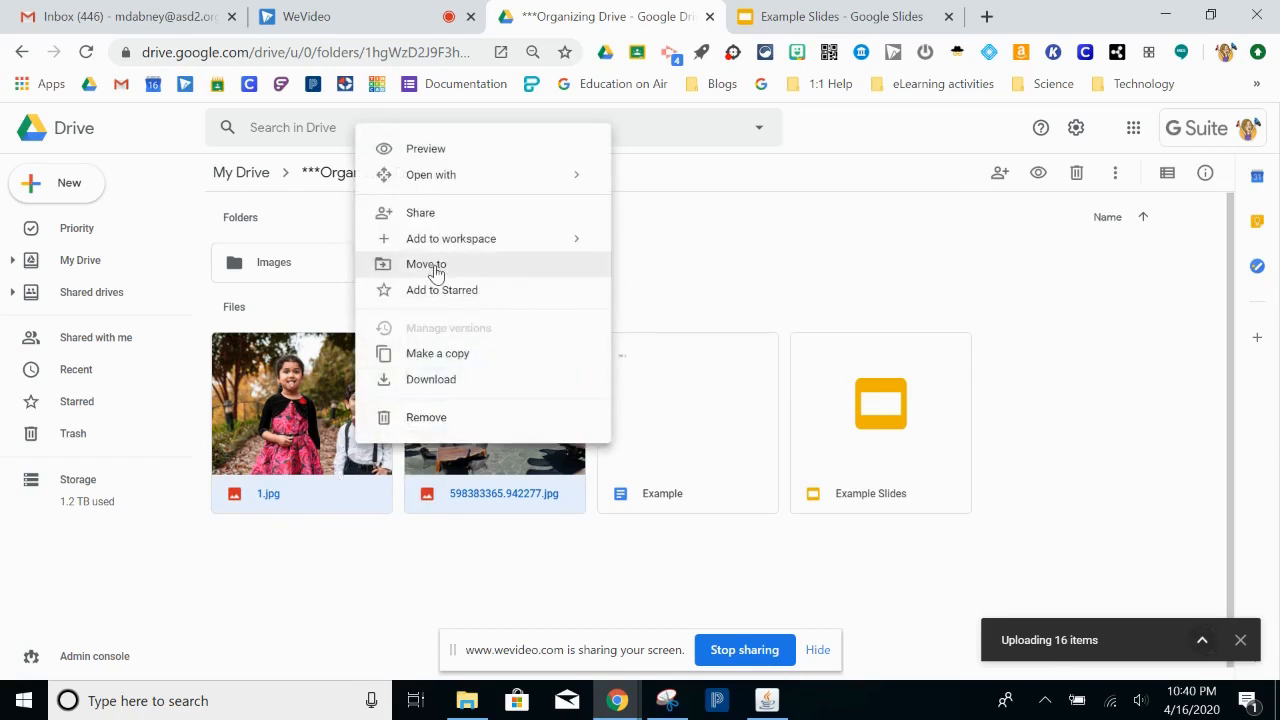
click(436, 273)
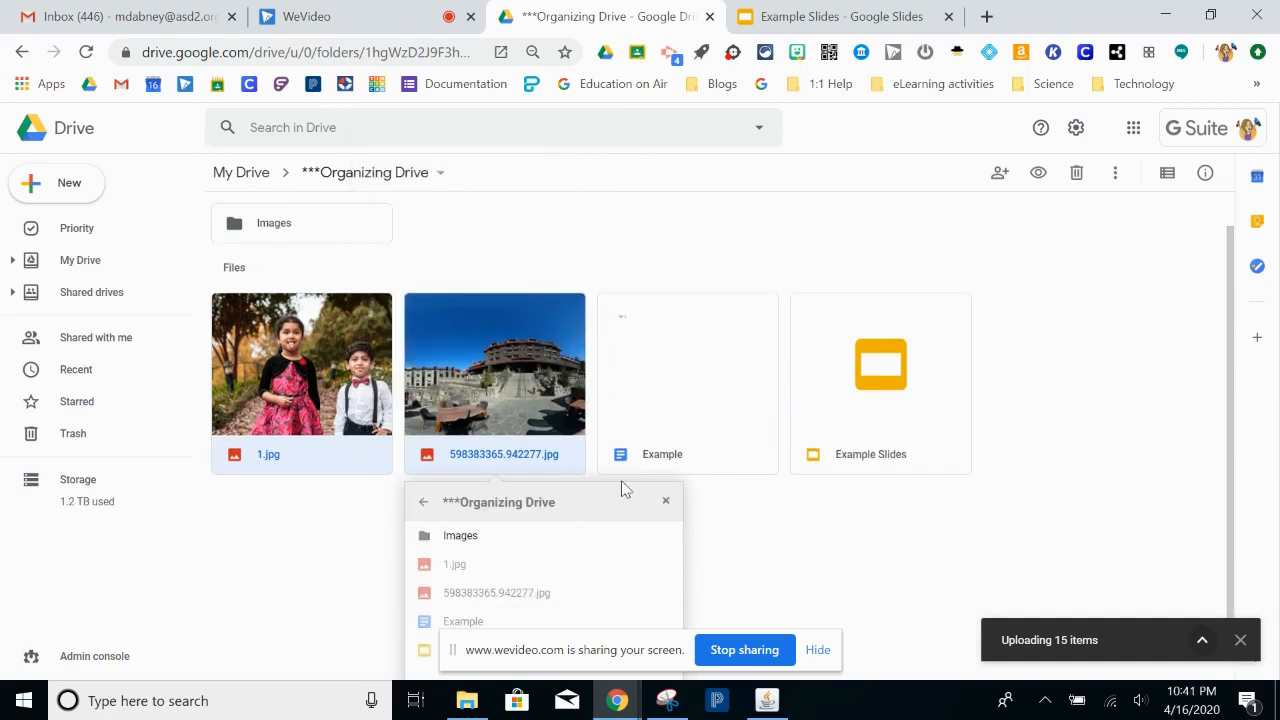
click(665, 500)
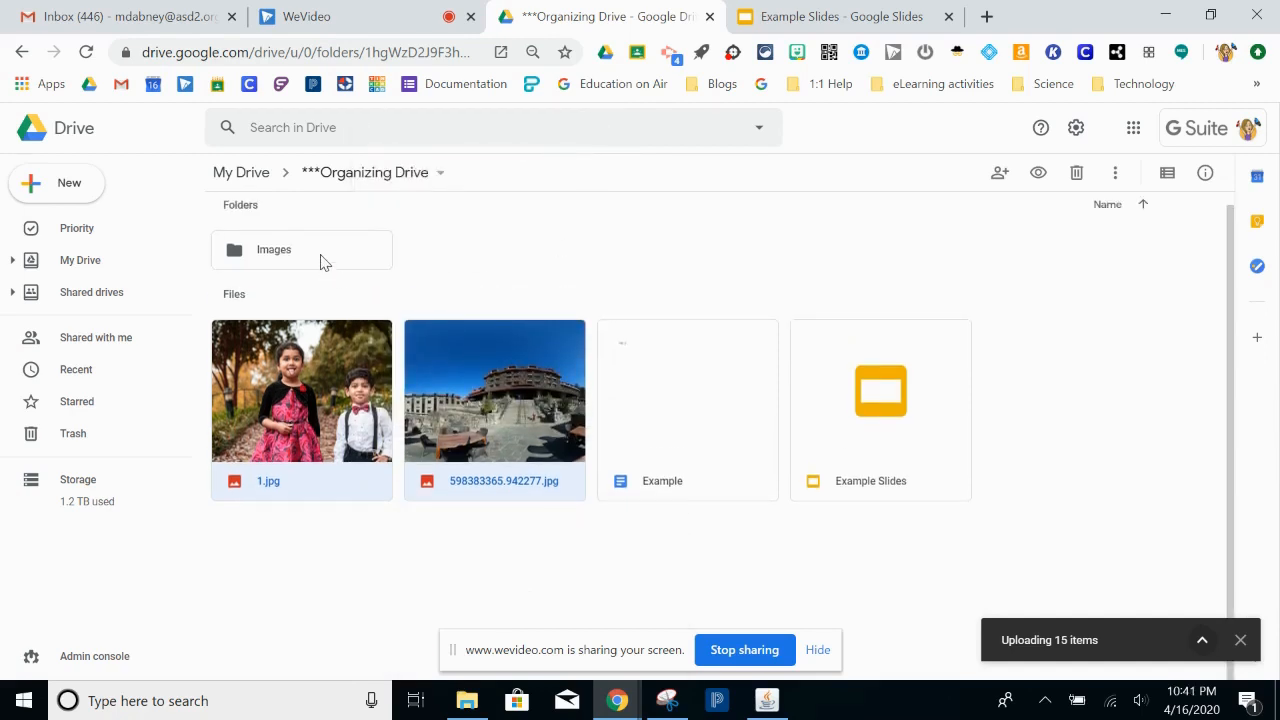
- Move 1.jpg and 598383365.942277.jpg together into the Images folder
click(427, 583)
drag(455, 556, 305, 265)
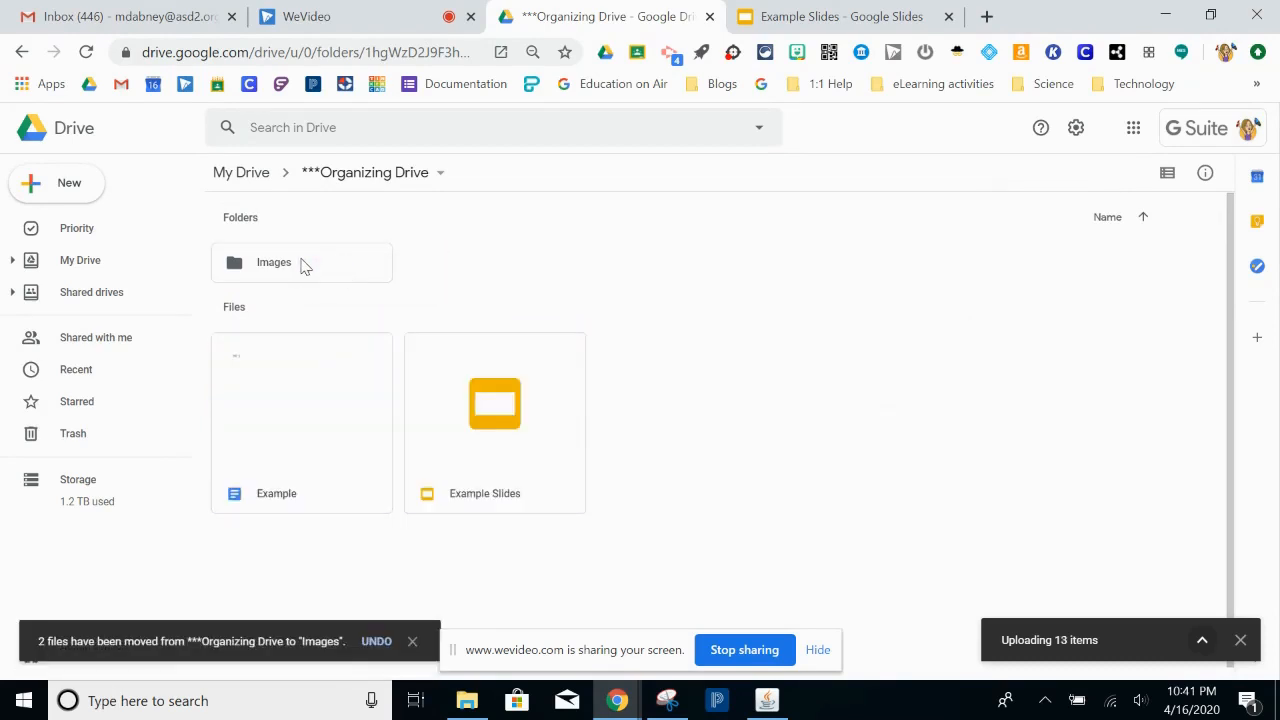
- Return to My Drive, reopen ***Organizing Drive and create a new folder named "Docs" in it
click(243, 173)
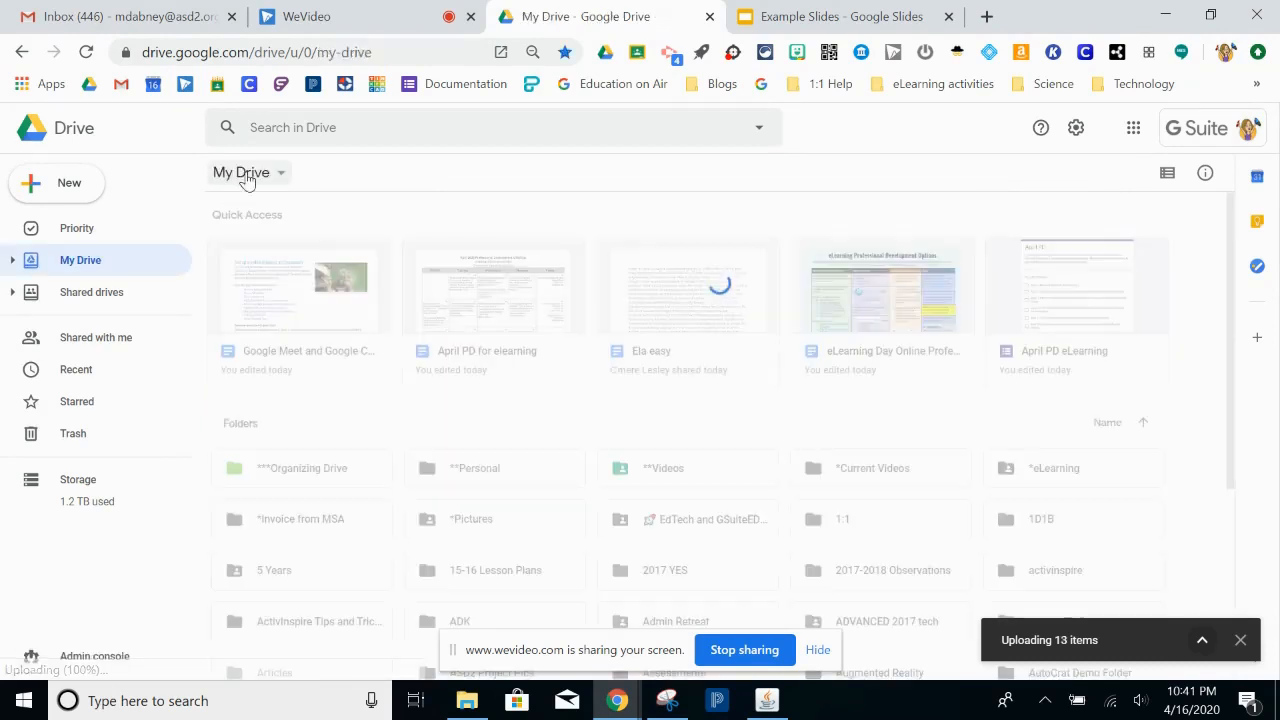
double_click(275, 478)
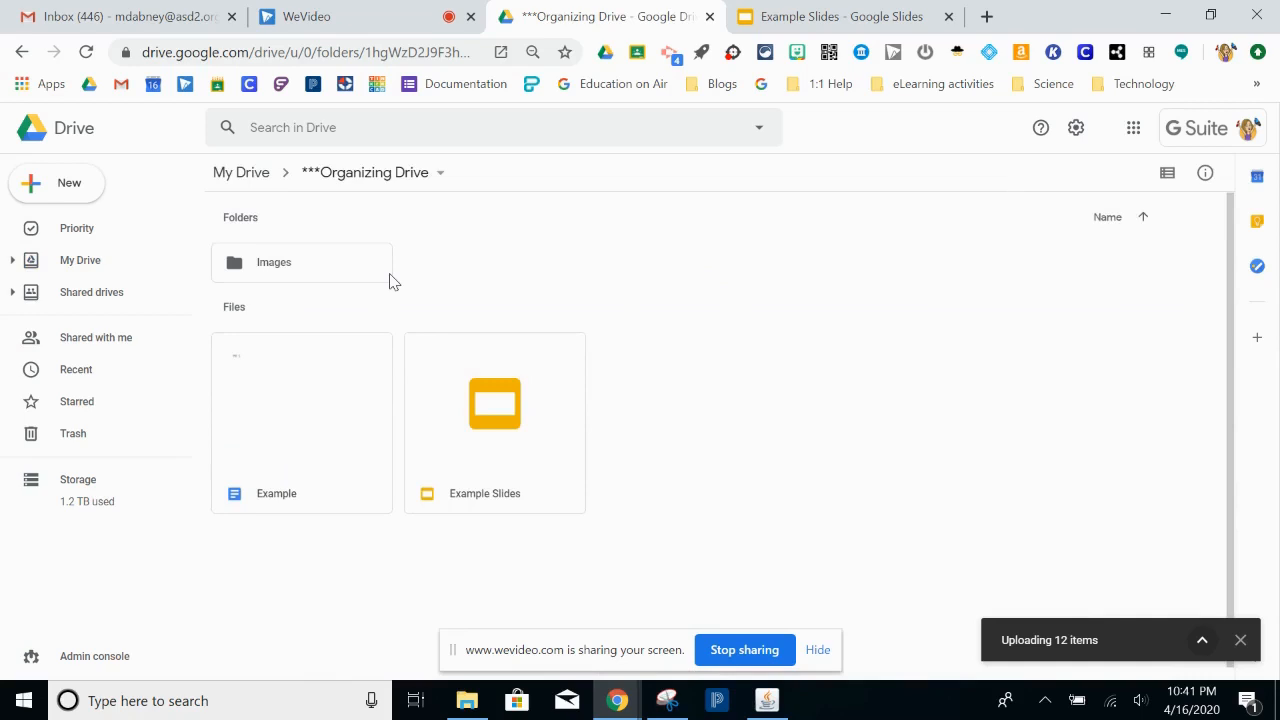
click(50, 190)
click(83, 189)
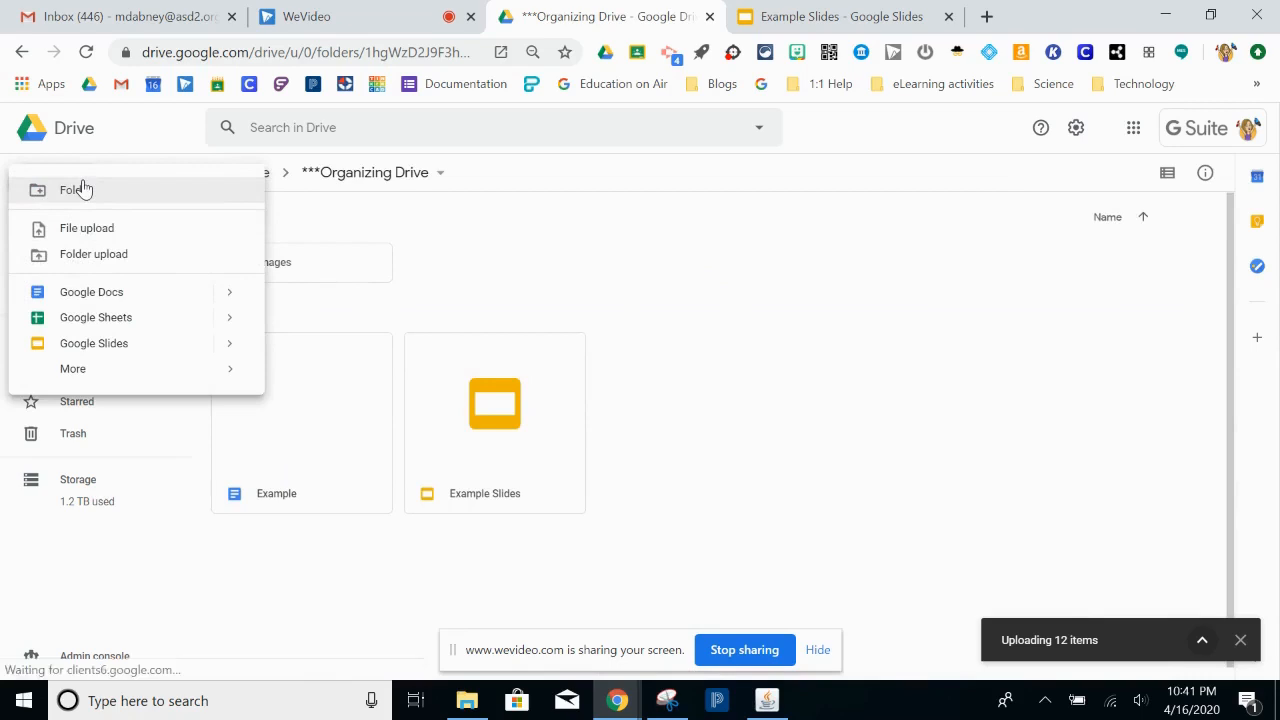
text(Docs)
key(Return)
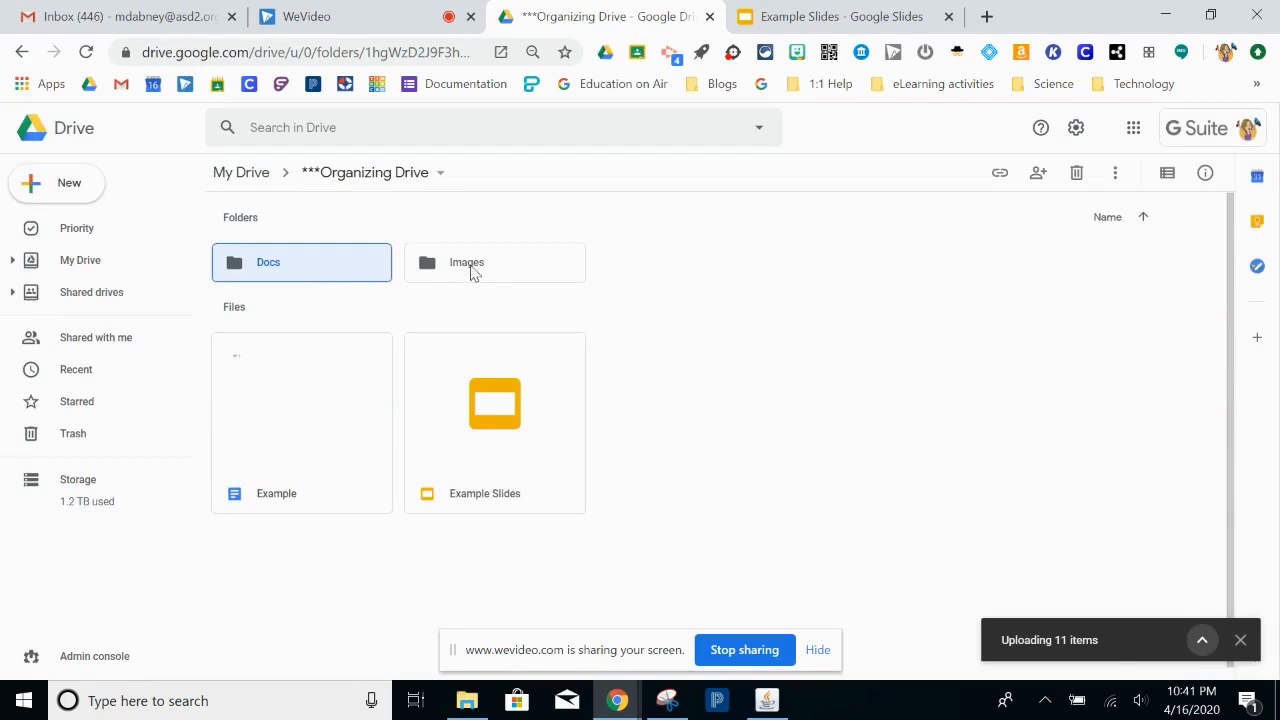
- Open the Images folder and look through the uploaded and moved pictures
double_click(473, 265)
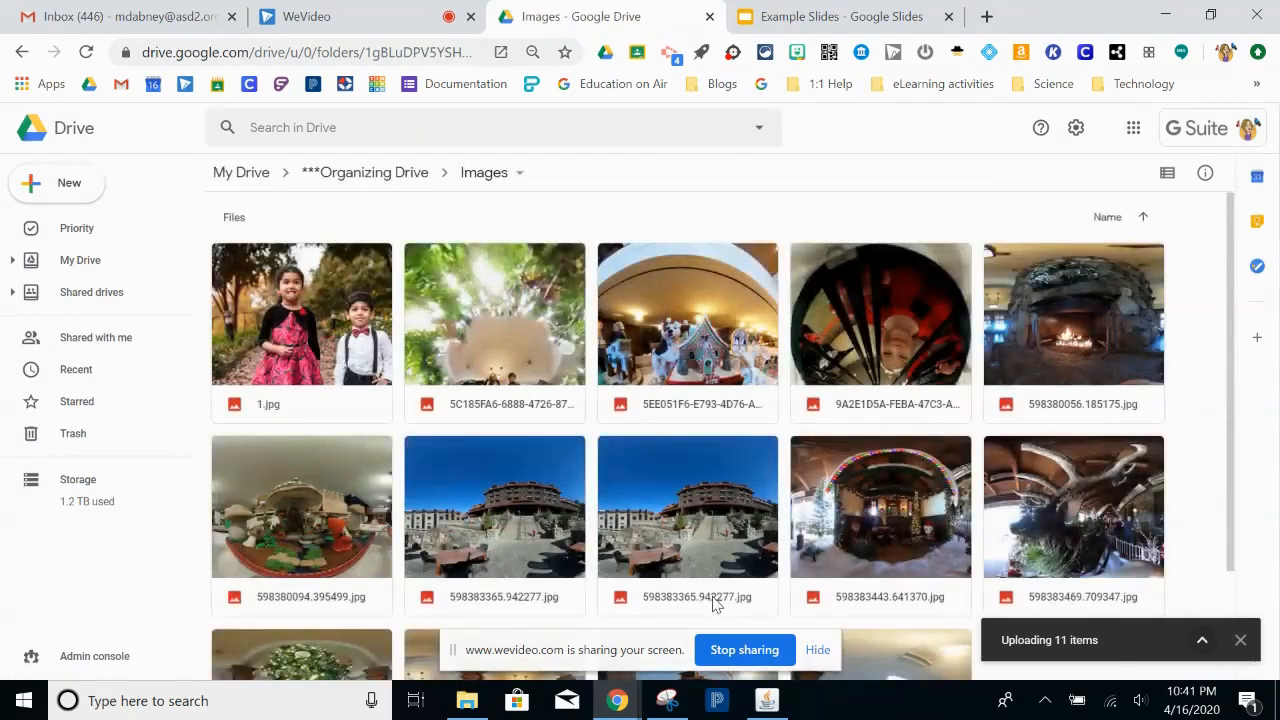
scroll(716, 604, down, 2)
scroll(716, 604, up, 2)
scroll(715, 604, down, 2)
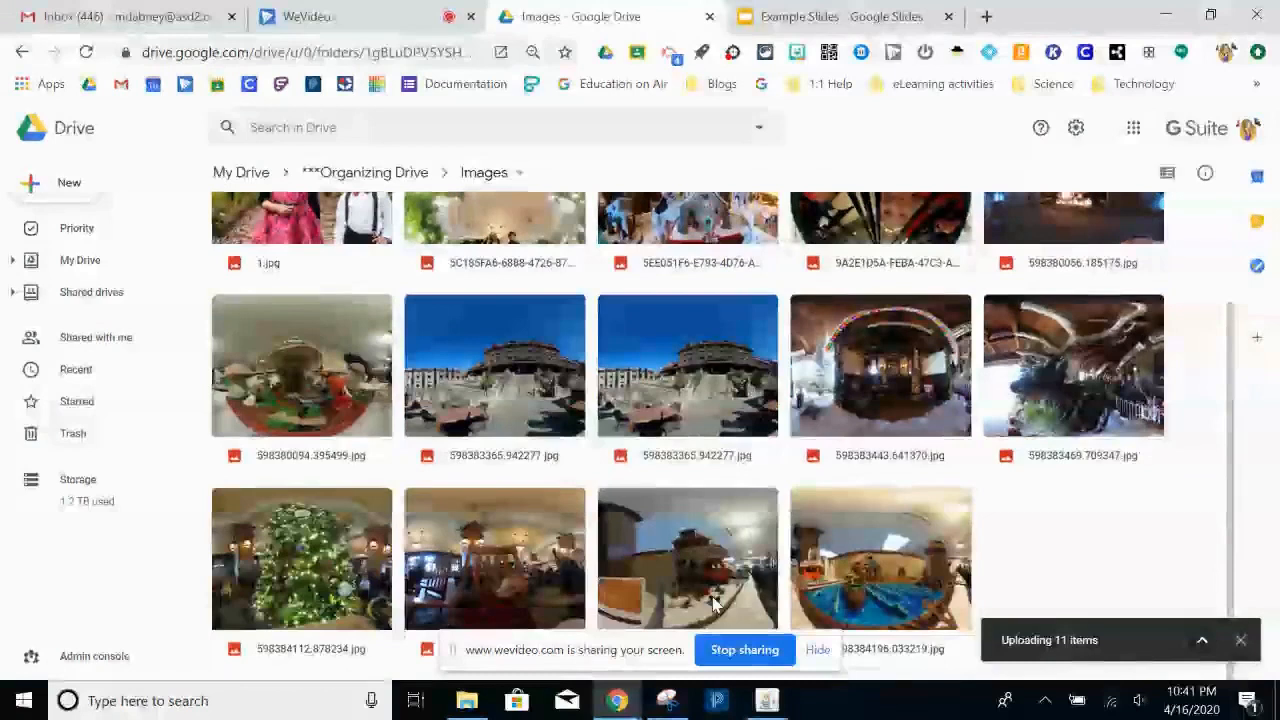
scroll(709, 450, up, 2)
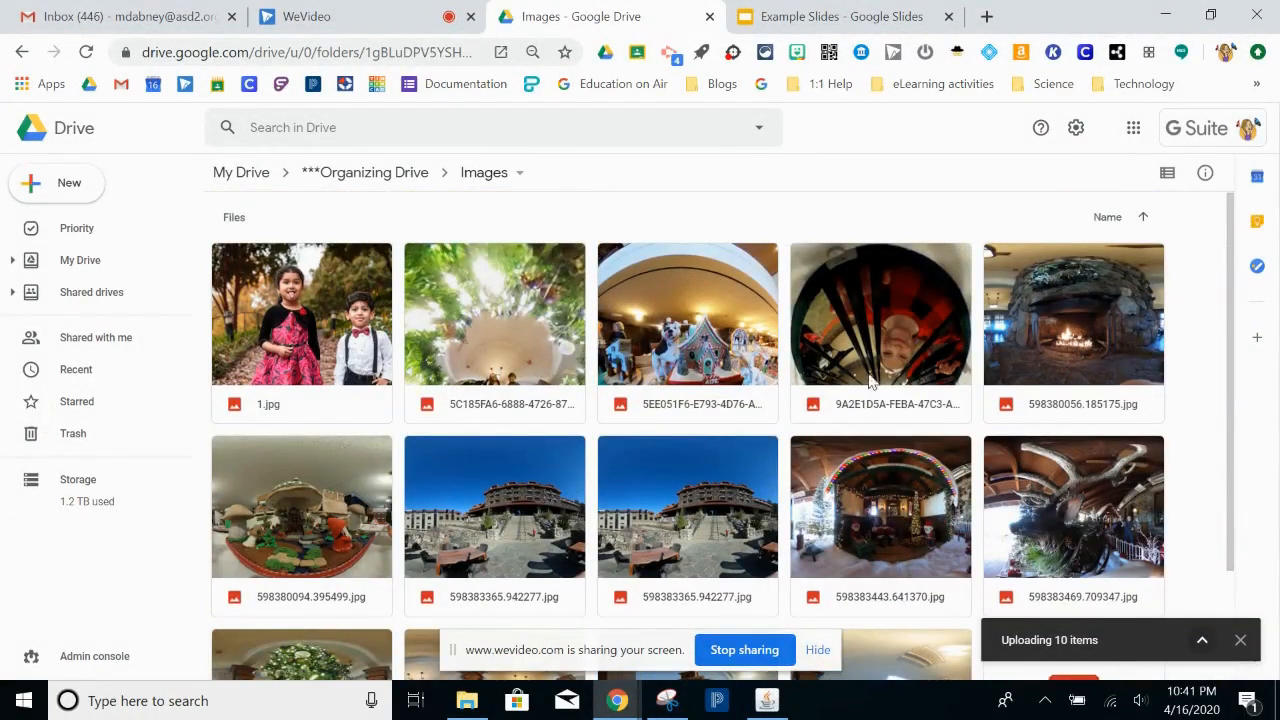
- Bring up the sharing options for 1.jpg in the Images folder and close them without adding anyone
right_click(305, 332)
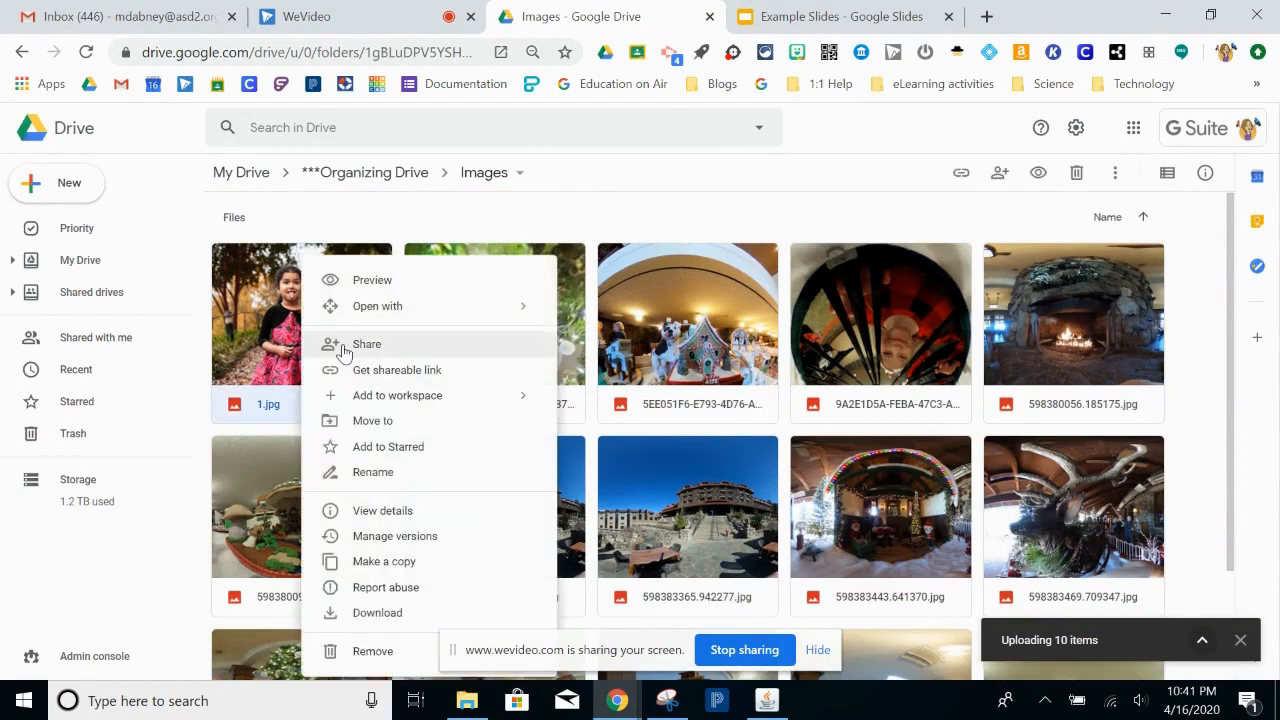
click(338, 345)
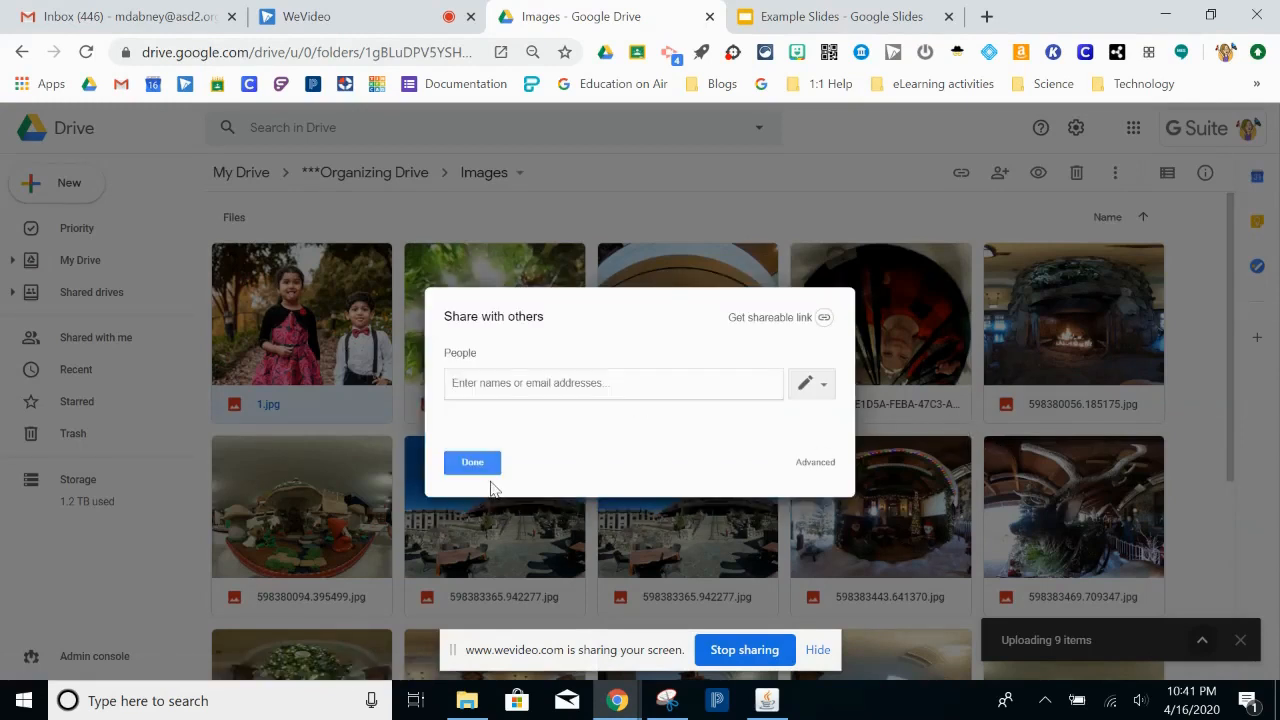
click(465, 465)
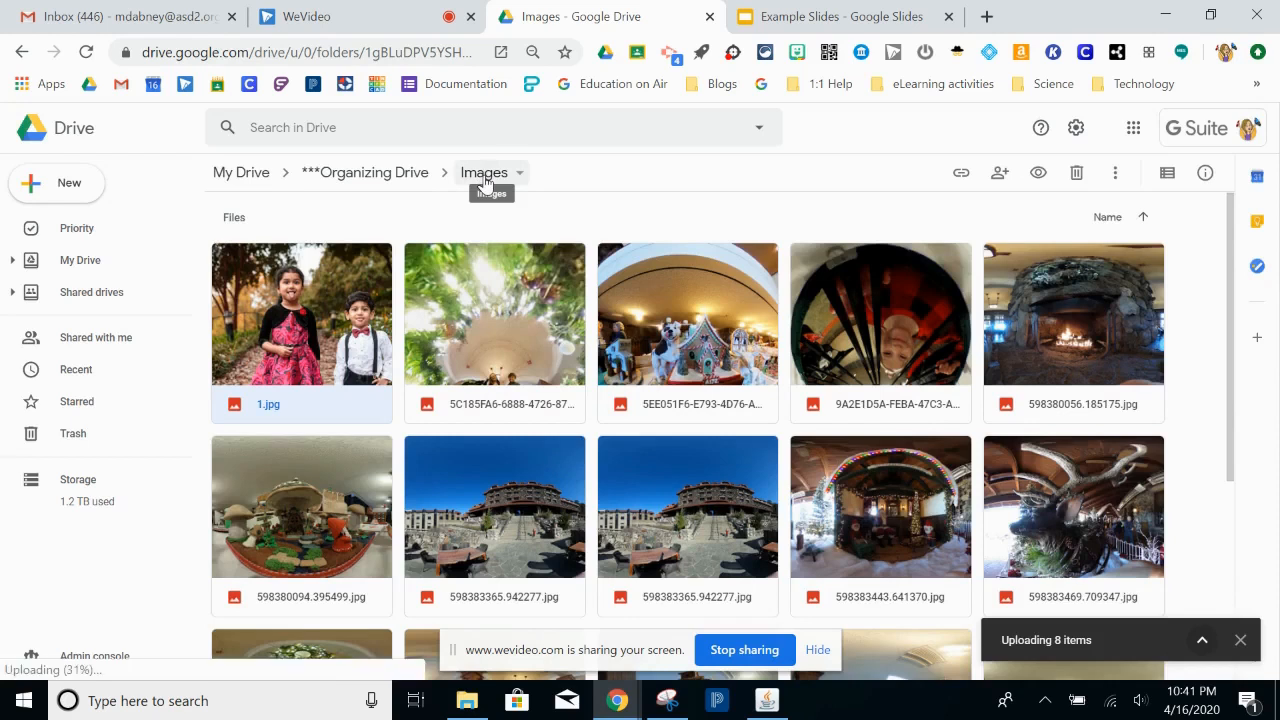
- Return to the ***Organizing Drive folder and turn on a shareable link for the Images folder
click(485, 178)
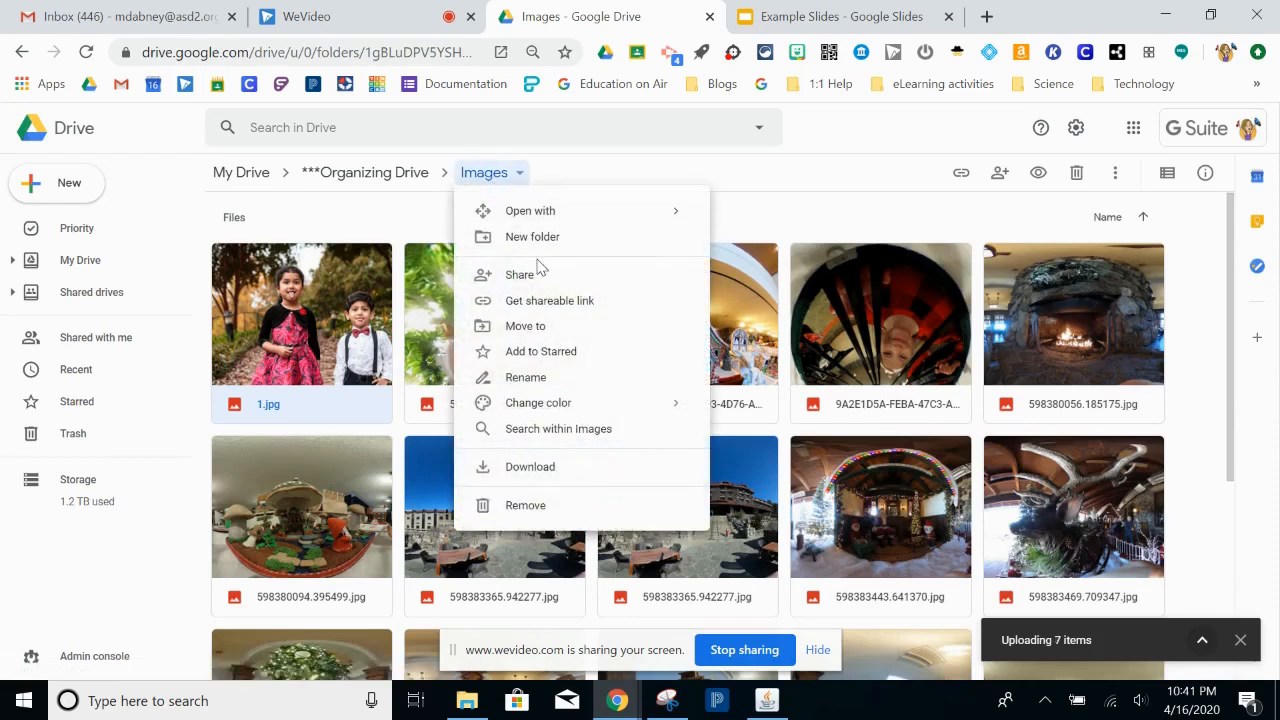
click(399, 176)
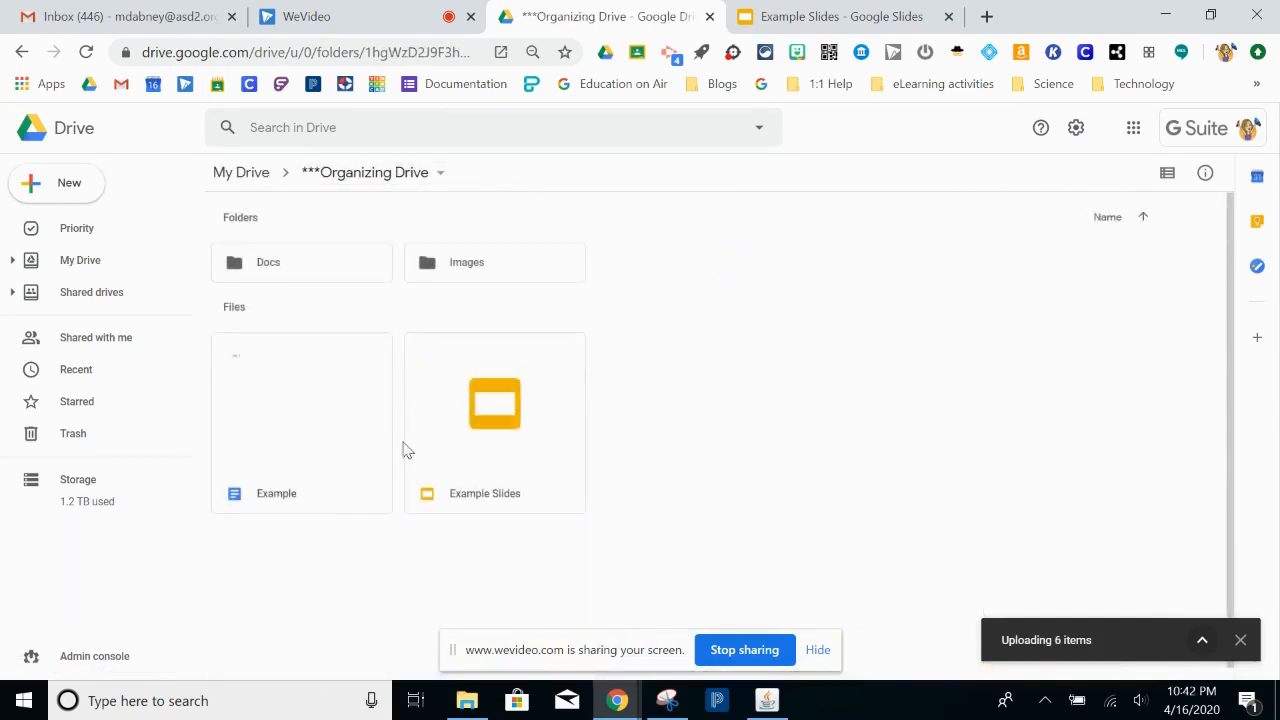
right_click(478, 276)
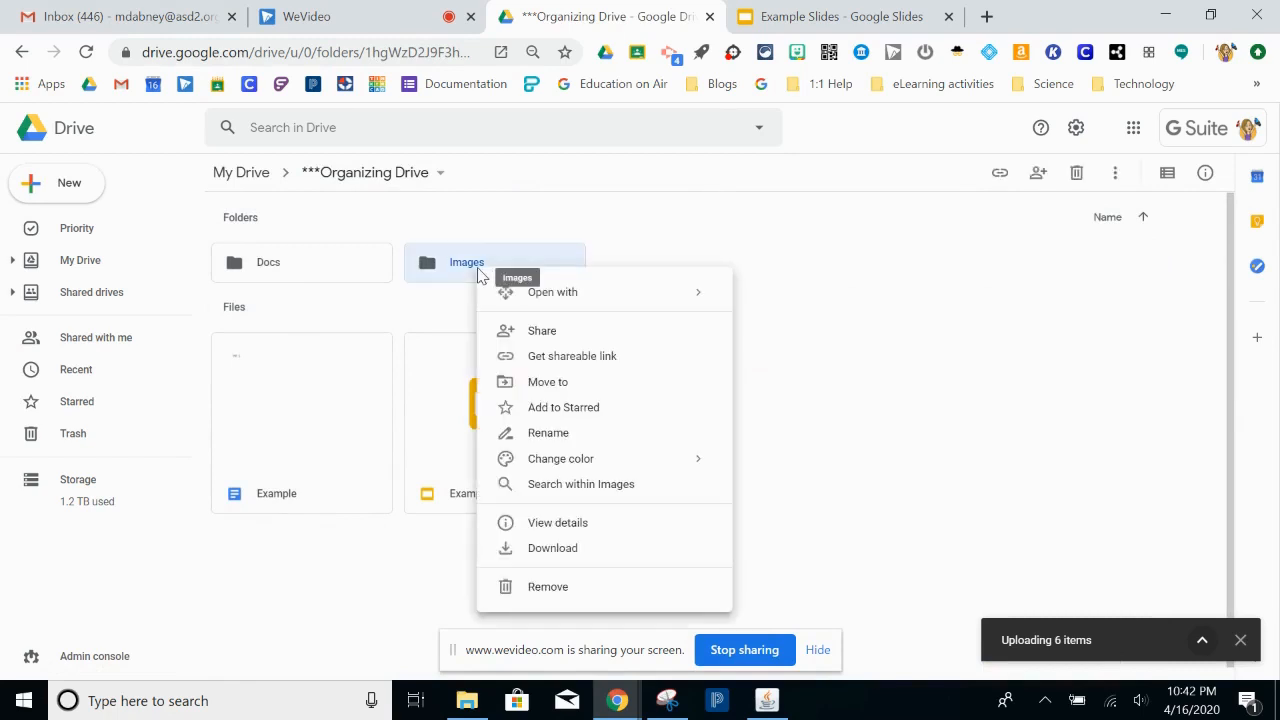
click(535, 340)
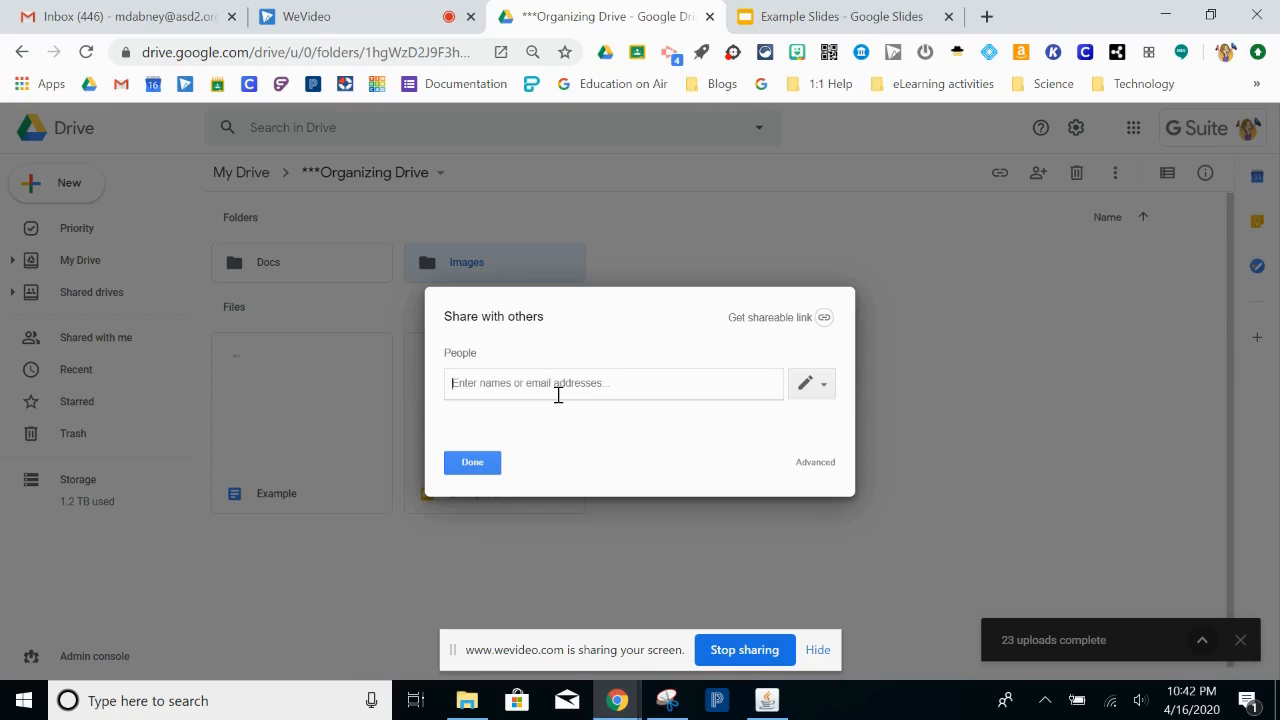
click(768, 320)
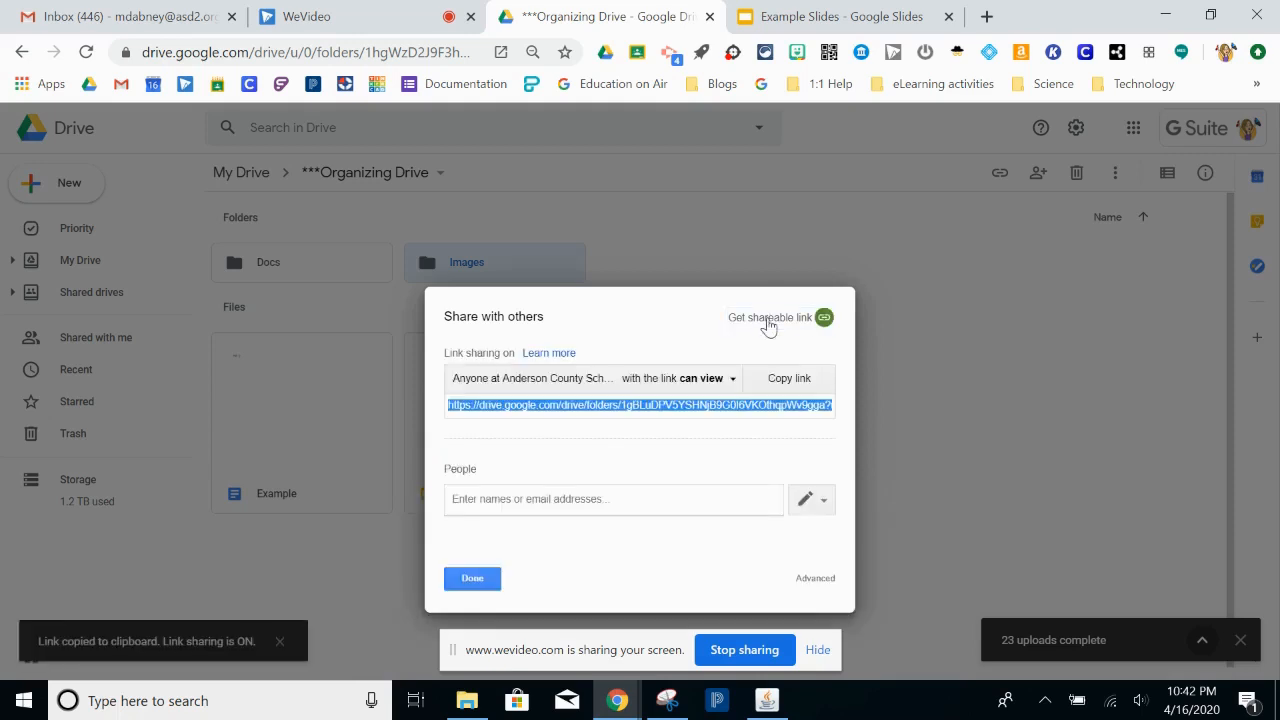
- Set the Images folder's link sharing to "On - Anyone with the link" with view-only access, save it and open the folder
click(625, 383)
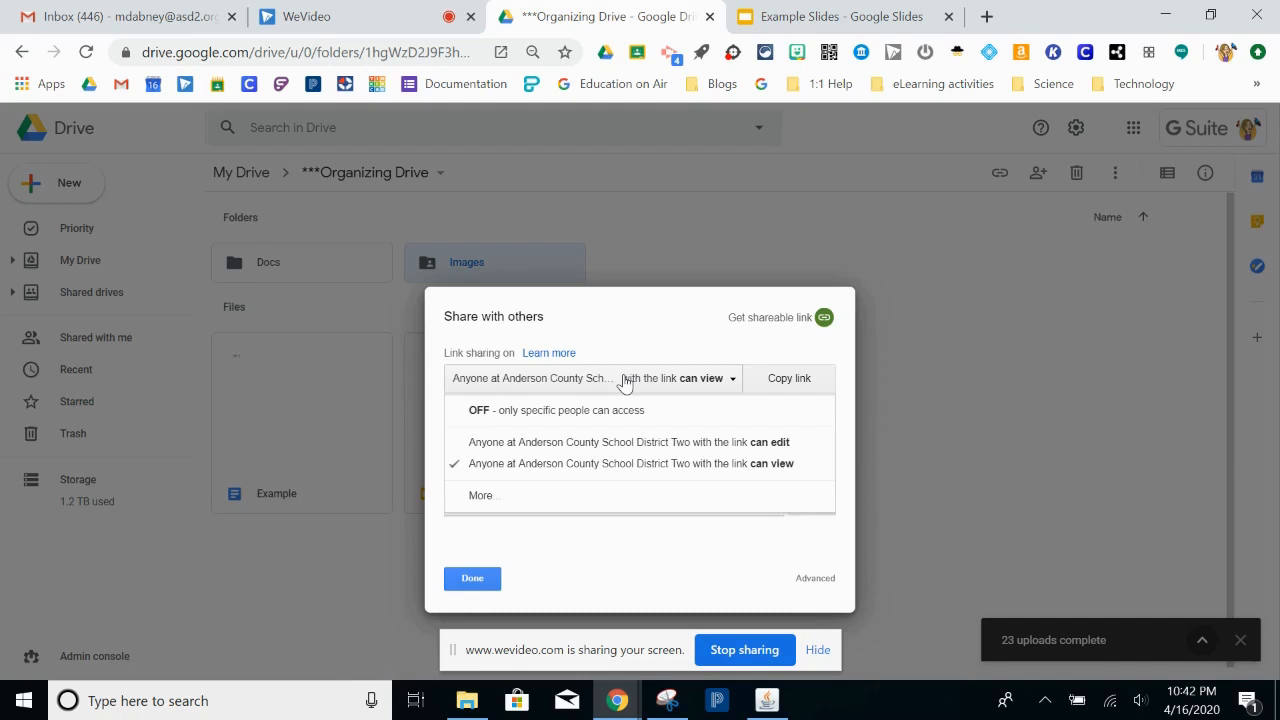
click(622, 380)
click(624, 381)
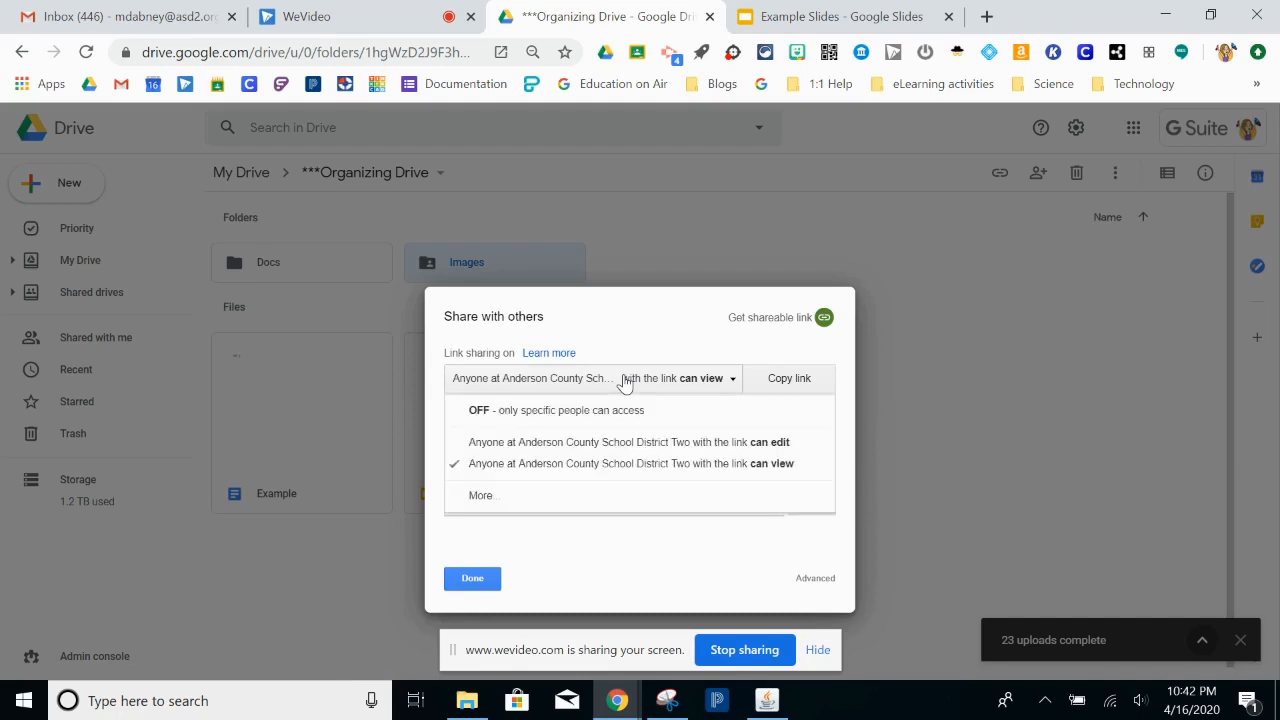
click(540, 497)
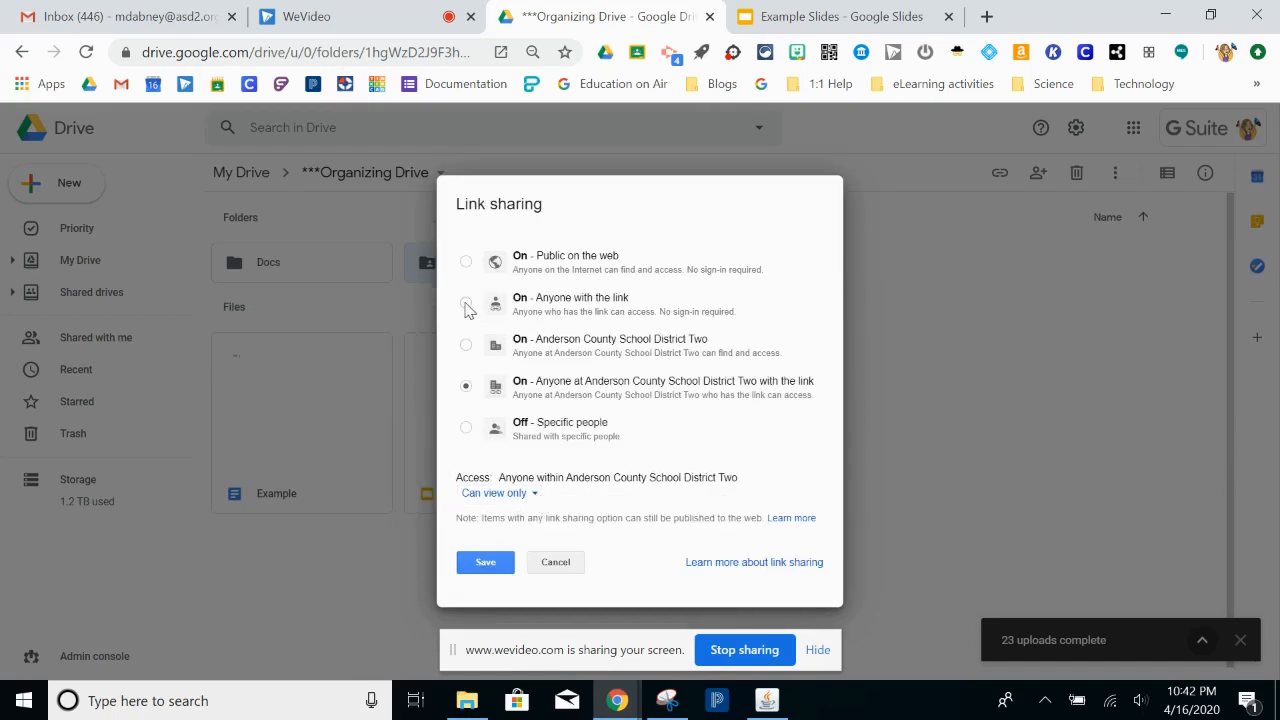
click(466, 303)
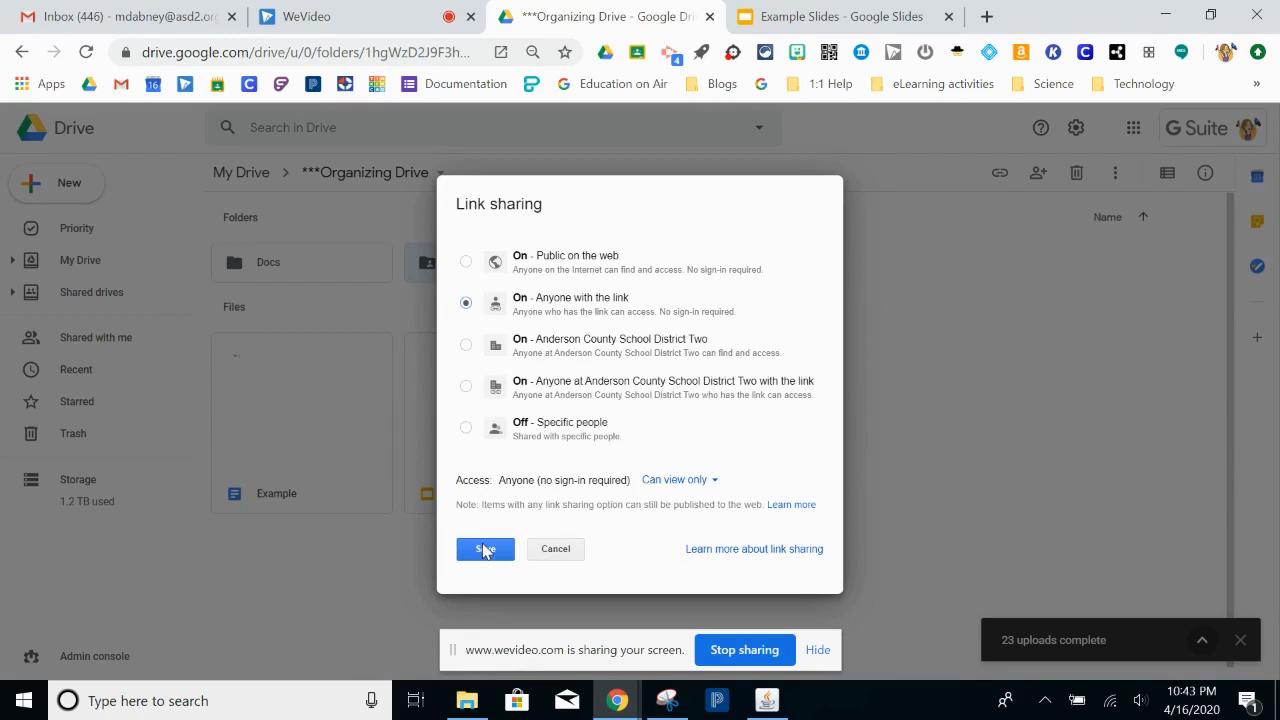
click(484, 549)
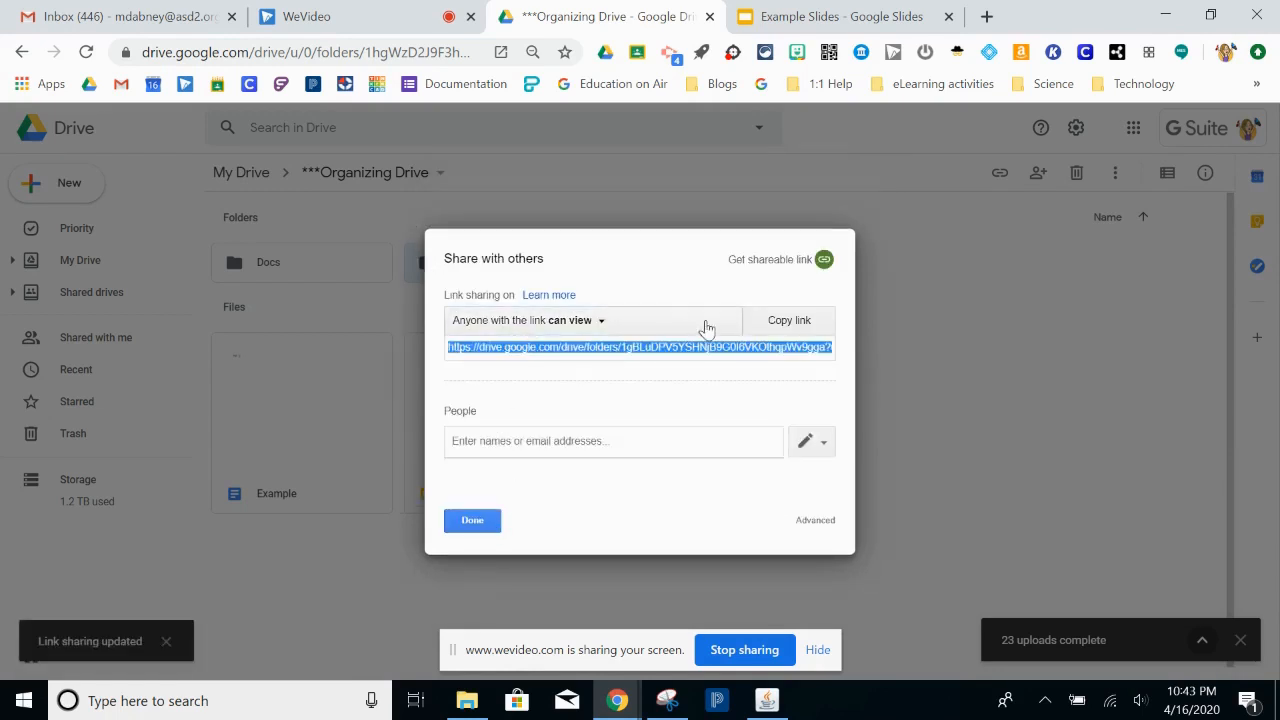
click(486, 521)
double_click(486, 271)
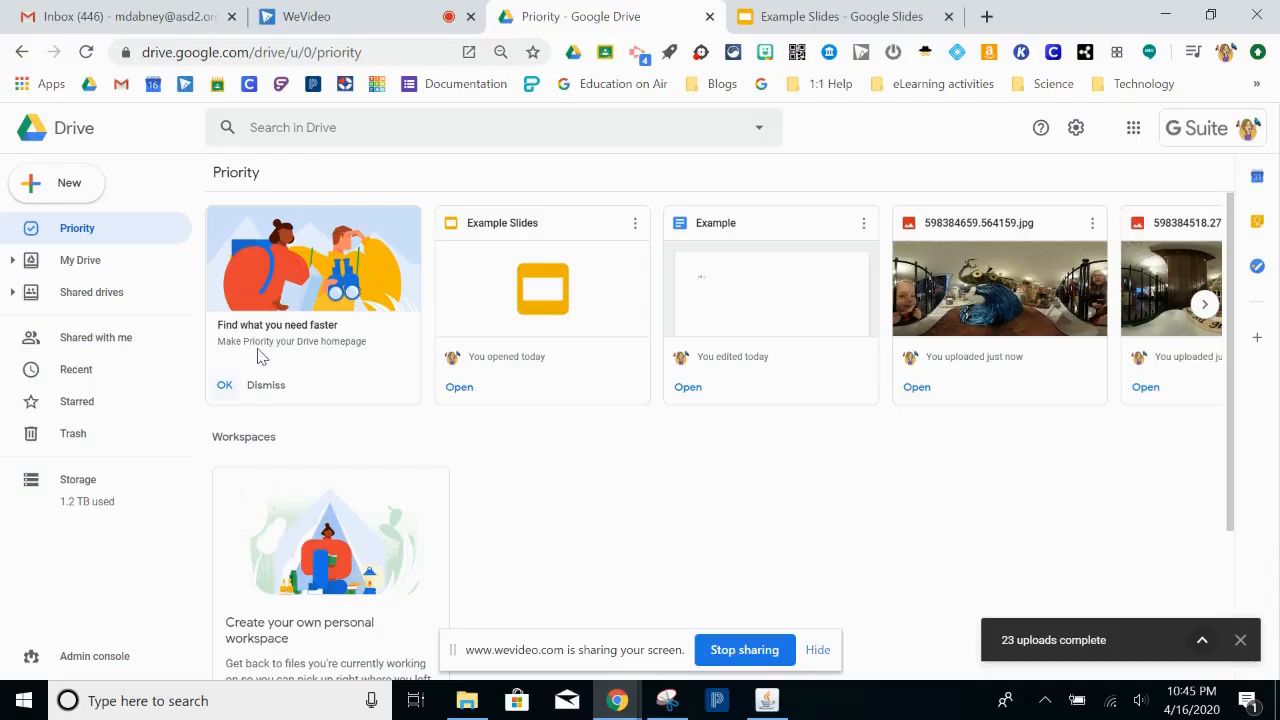
- Look over the Priority page, from its suggested files down to the Workspaces section and back up
scroll(471, 472, down, 2)
scroll(471, 472, up, 1)
scroll(471, 472, down, 2)
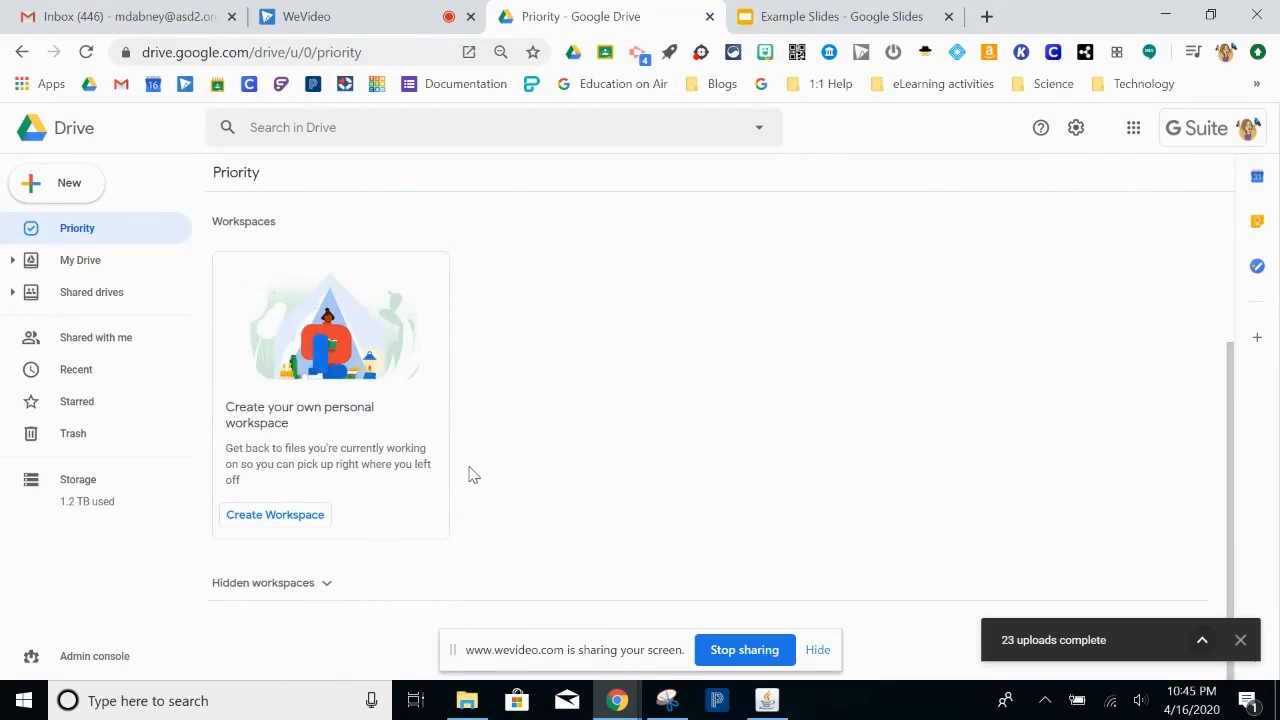
scroll(449, 411, up, 2)
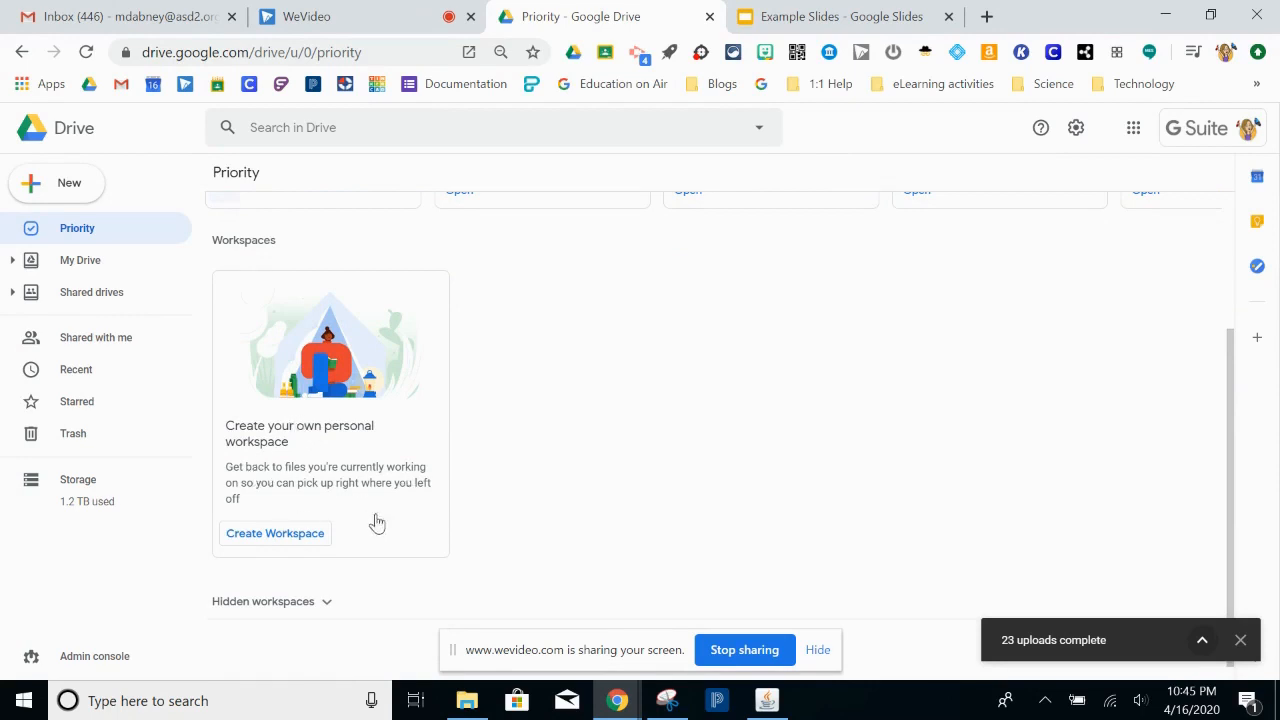
scroll(403, 408, up, 2)
- Visit My Drive with its Quick Access files, followed by the Recent, Starred and Trash views
click(93, 268)
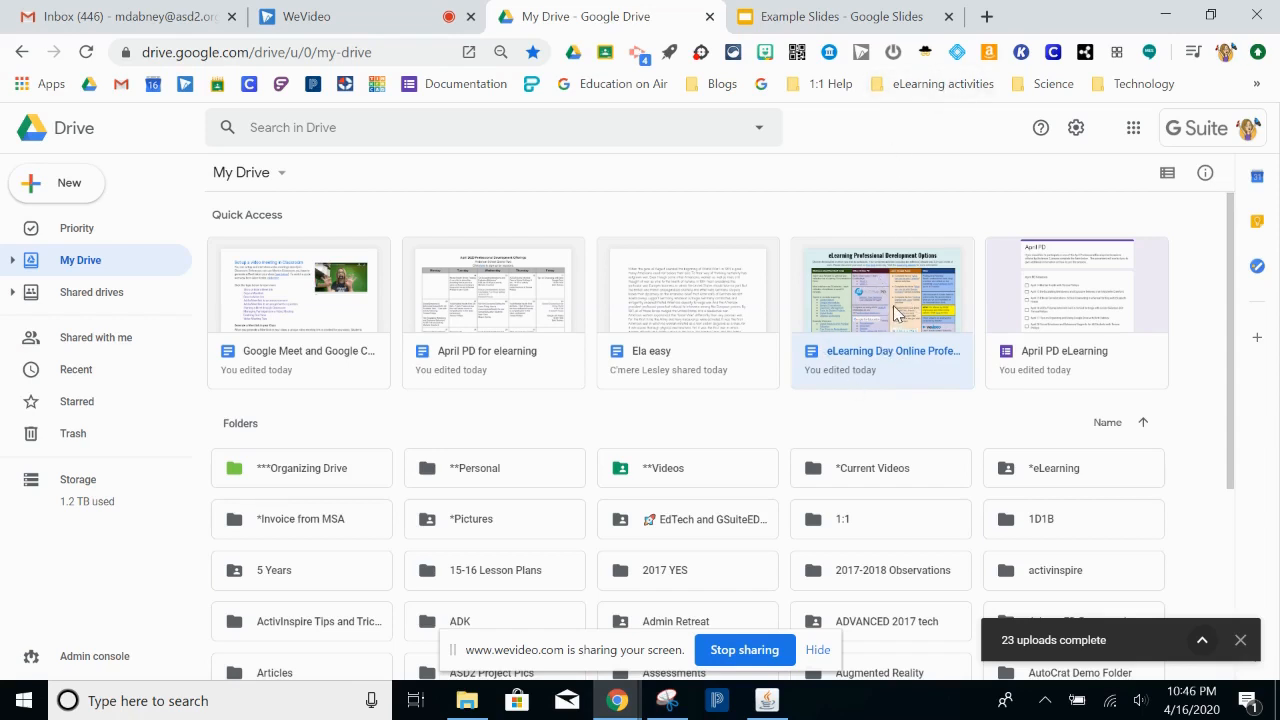
click(85, 375)
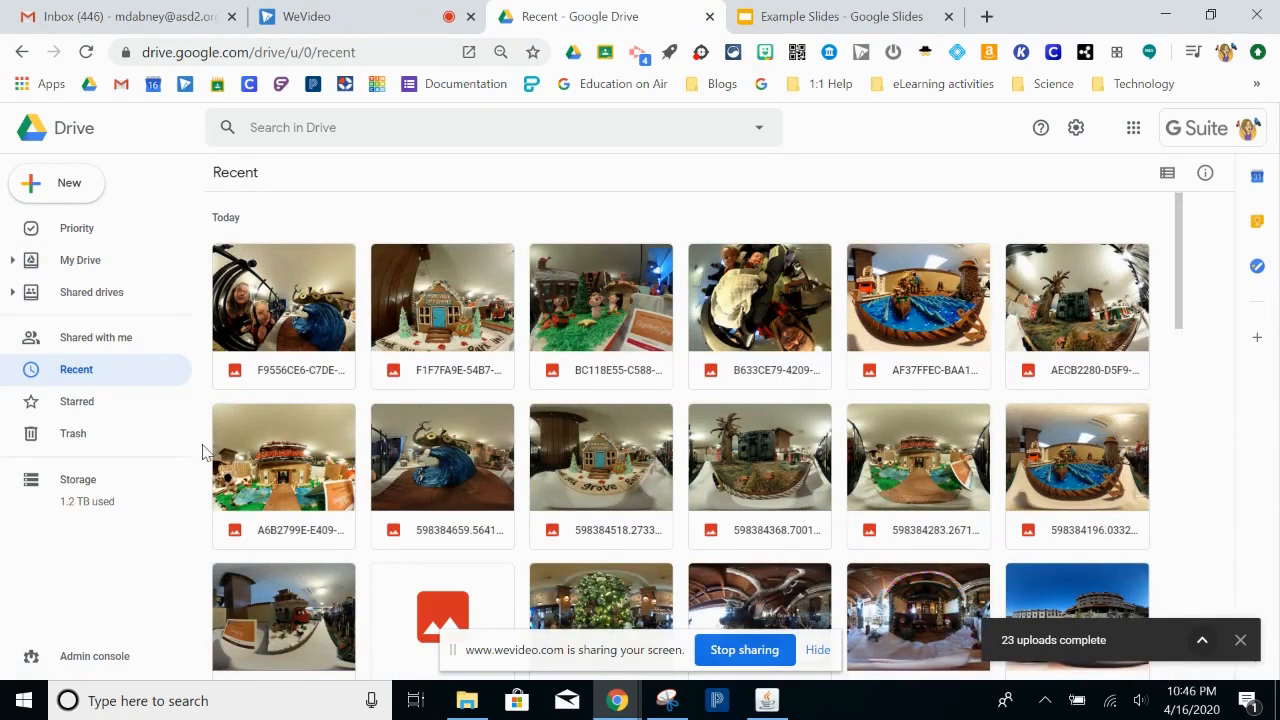
click(70, 402)
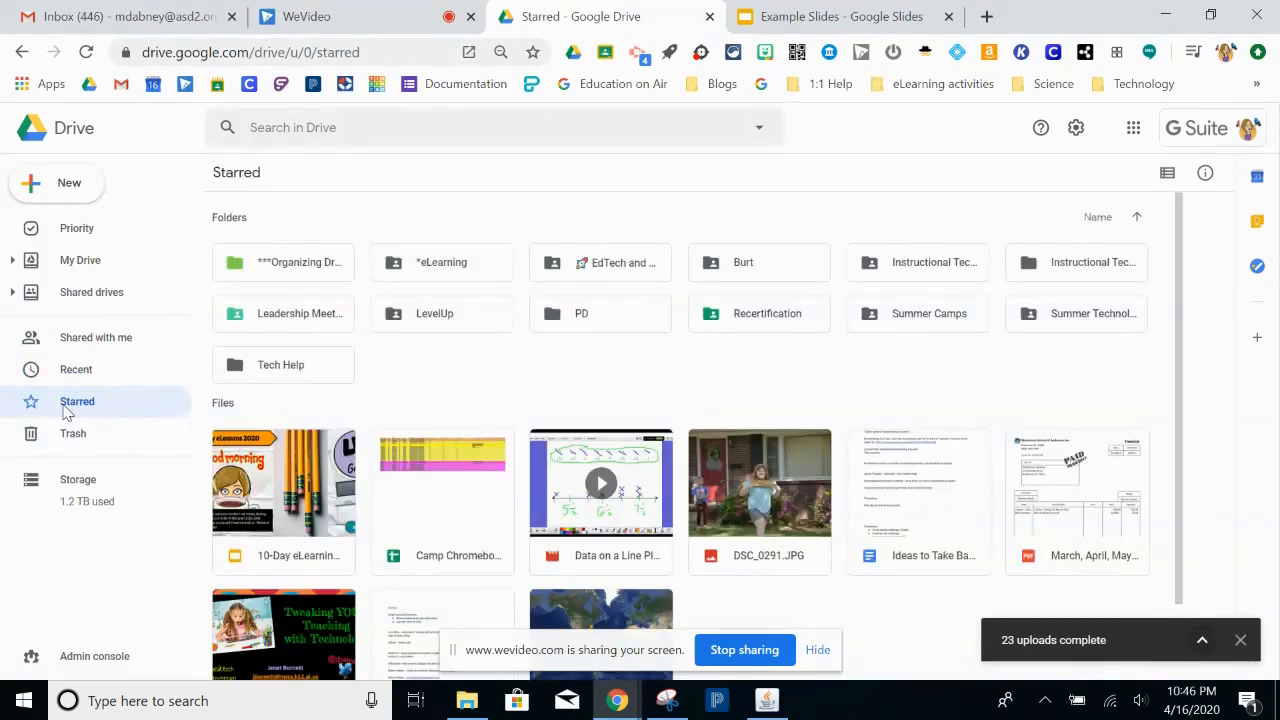
click(78, 438)
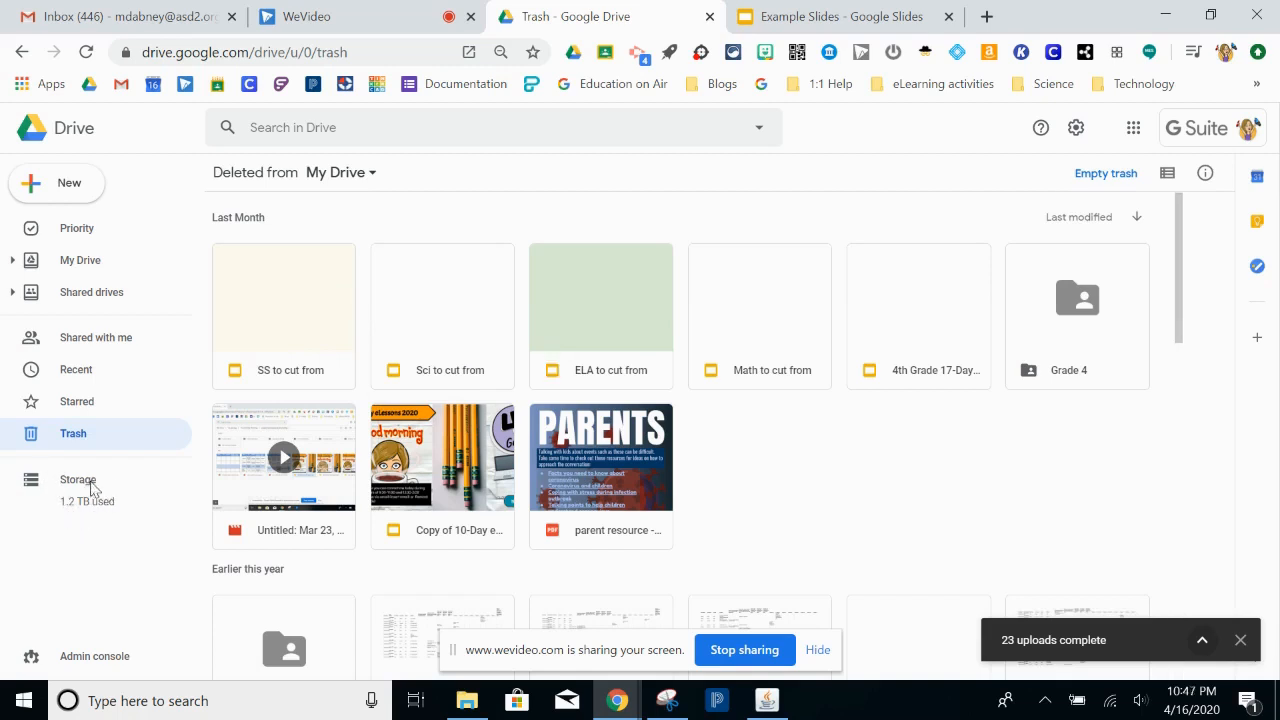
- List files by storage used, reverse the sort direction and switch it back to largest first
click(79, 510)
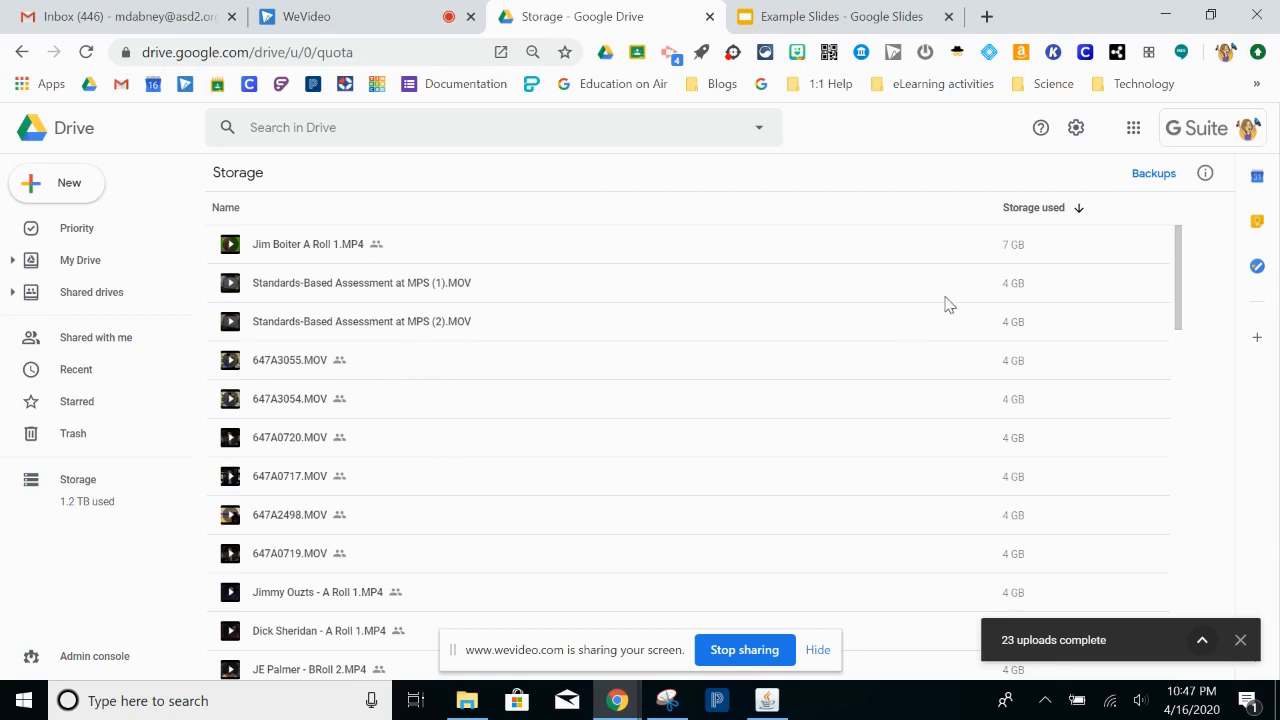
click(1079, 210)
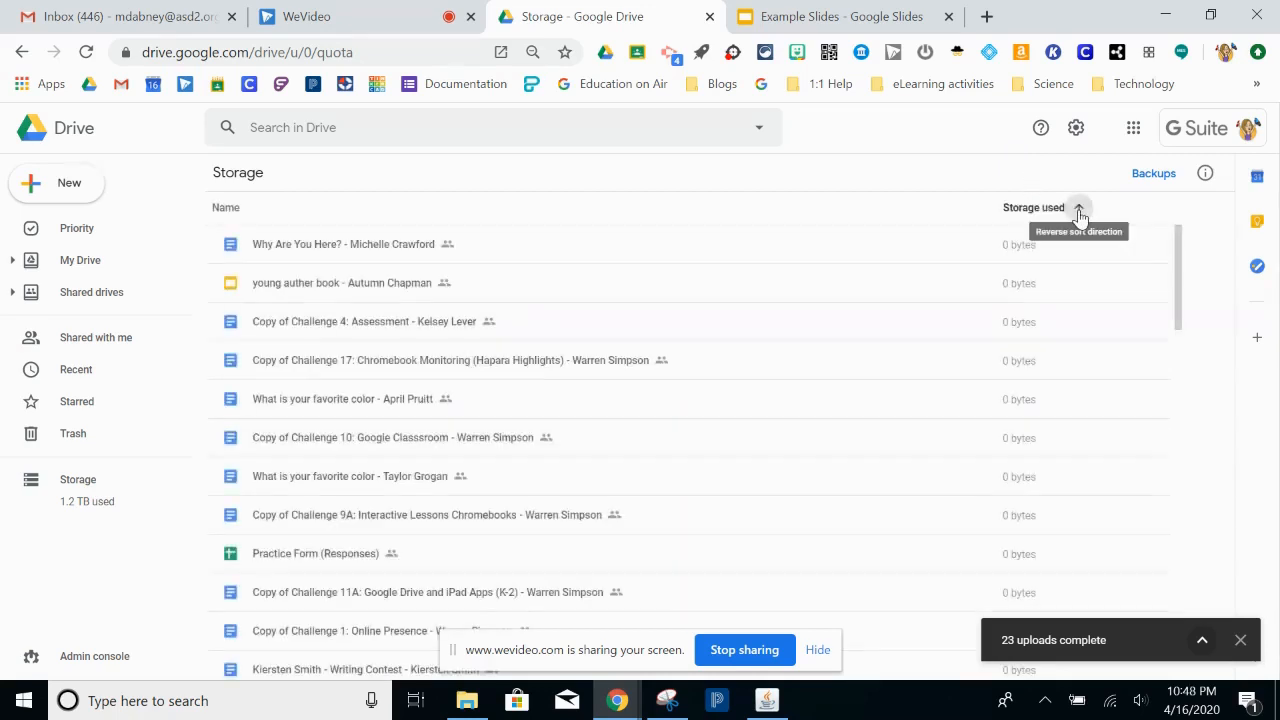
click(1079, 212)
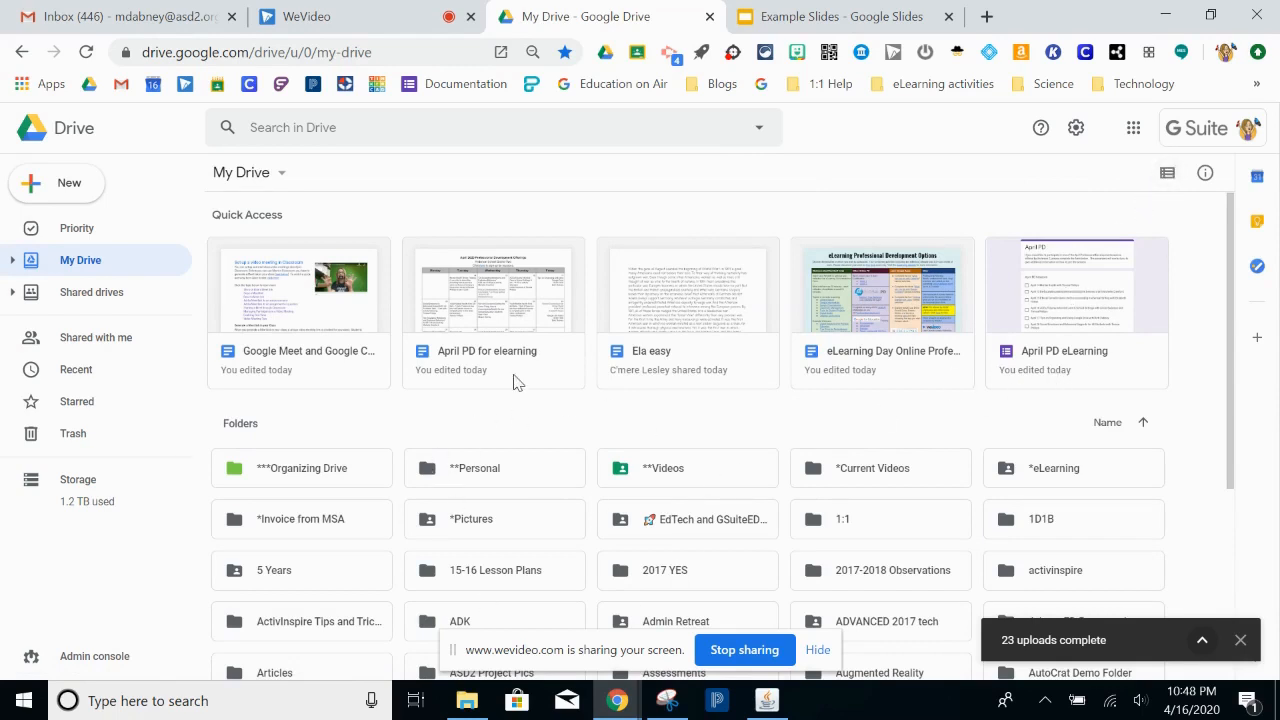
- Reopen the Images folder inside ***Organizing Drive and switch its files to list view
click(337, 482)
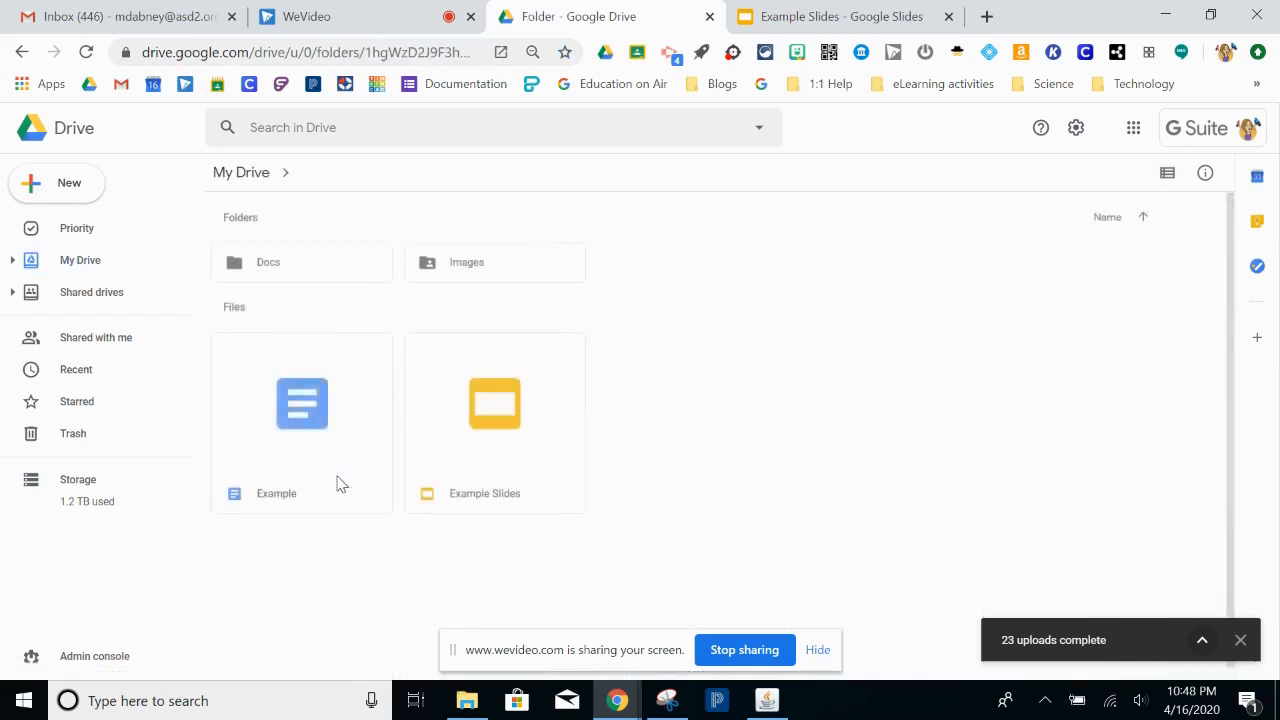
click(433, 263)
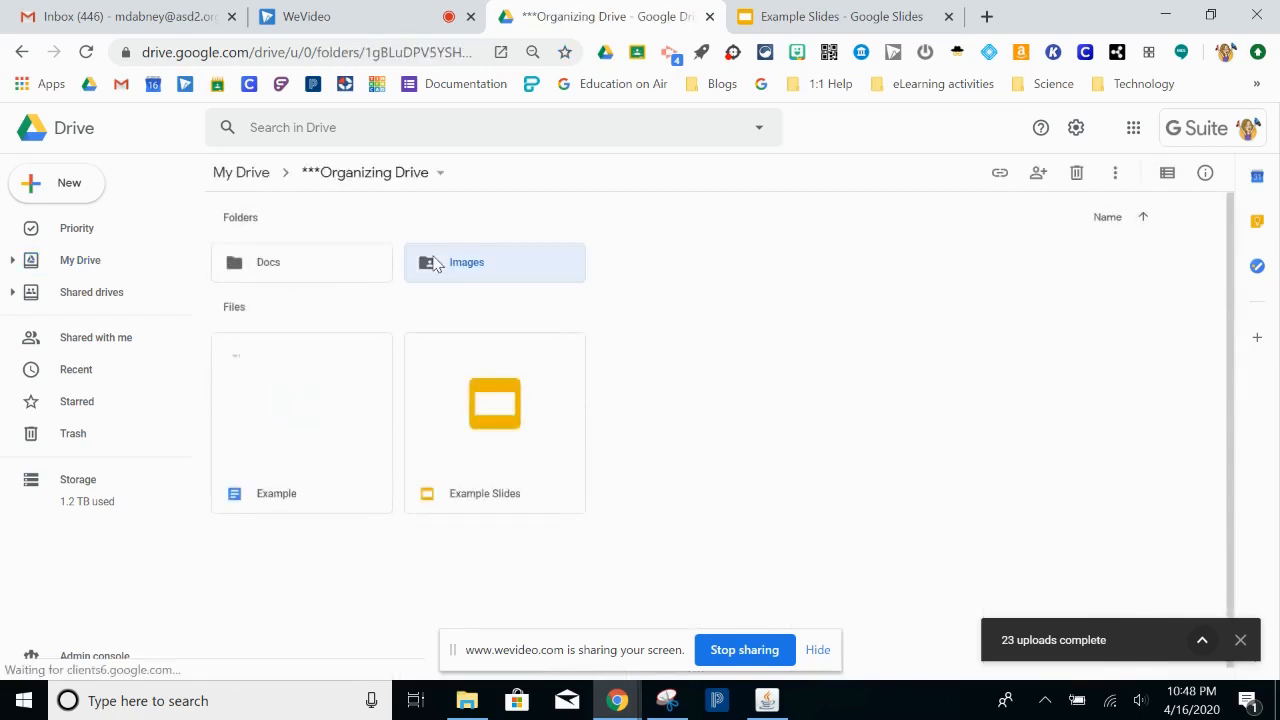
double_click(435, 263)
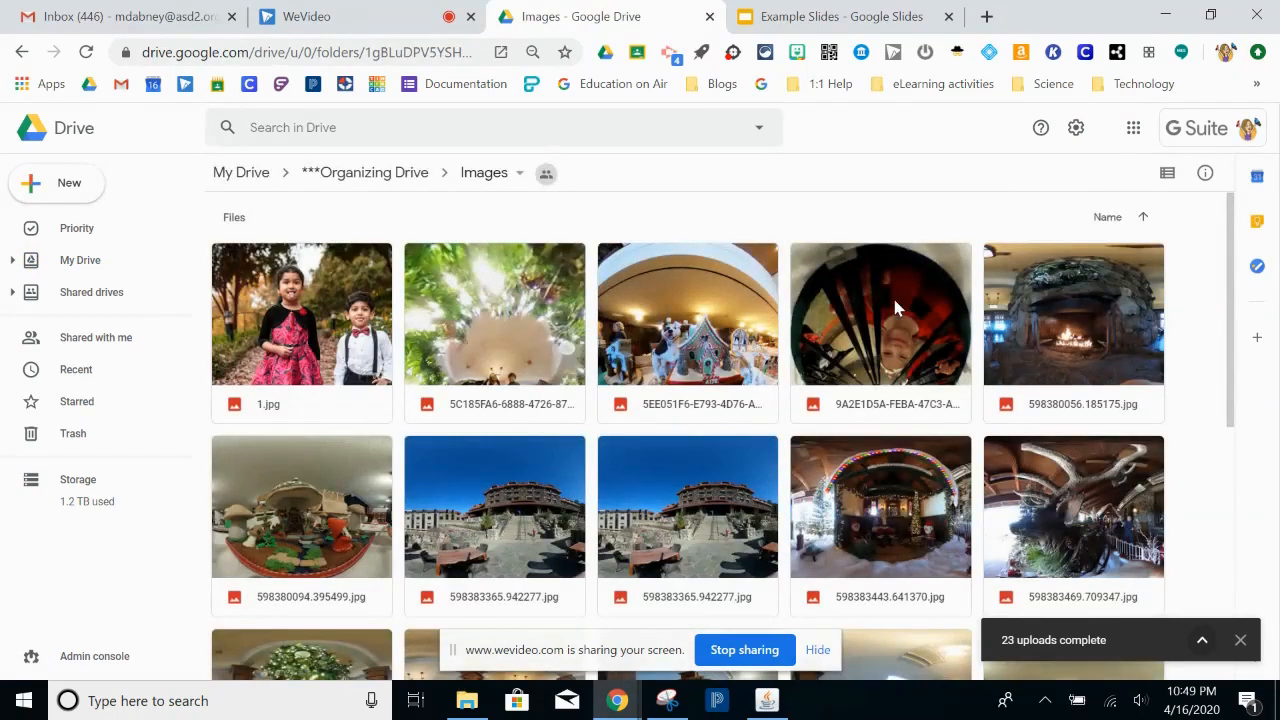
click(1168, 175)
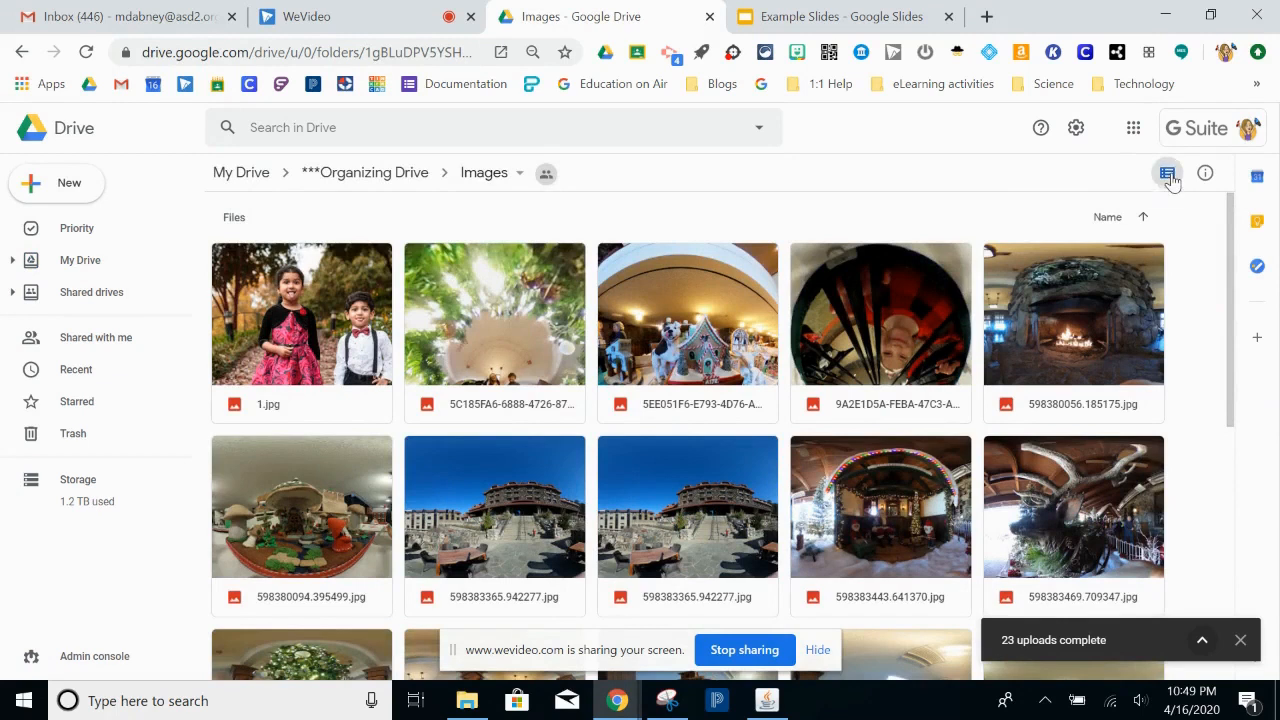
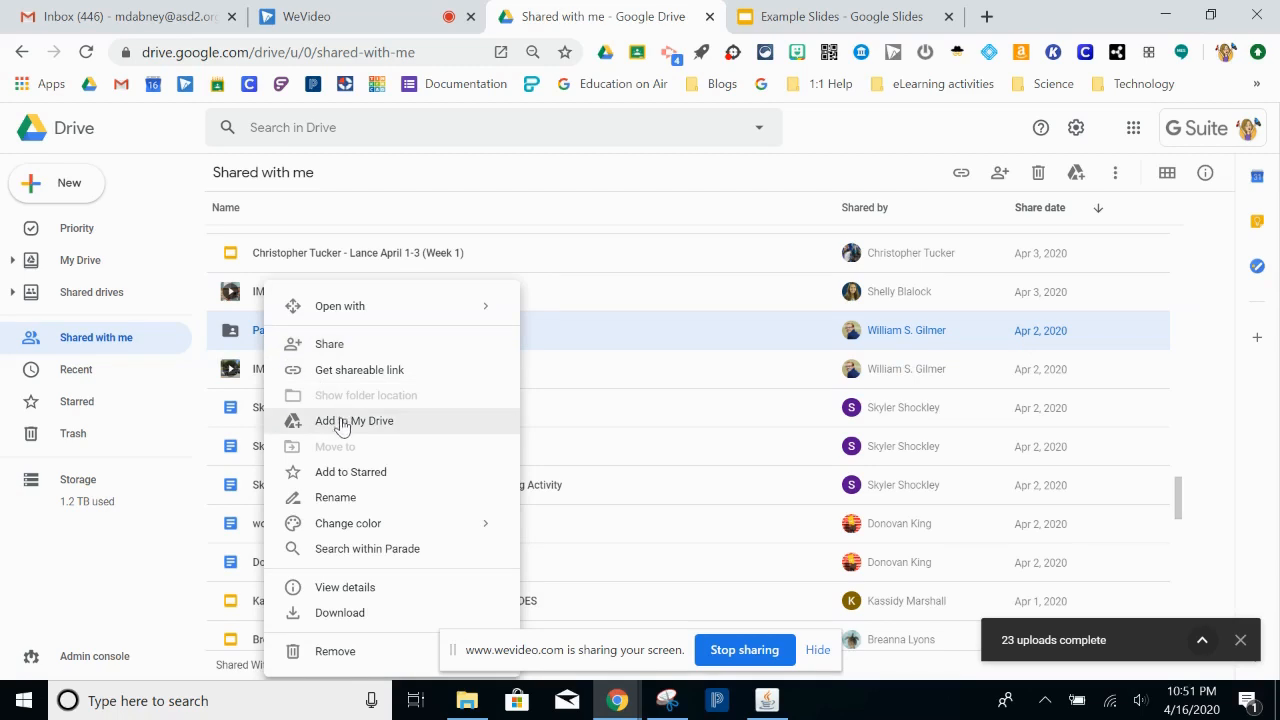
- Add the shared Parade folder to My Drive and move it into the eLearning Teacher Parade folder within **Videos
click(341, 432)
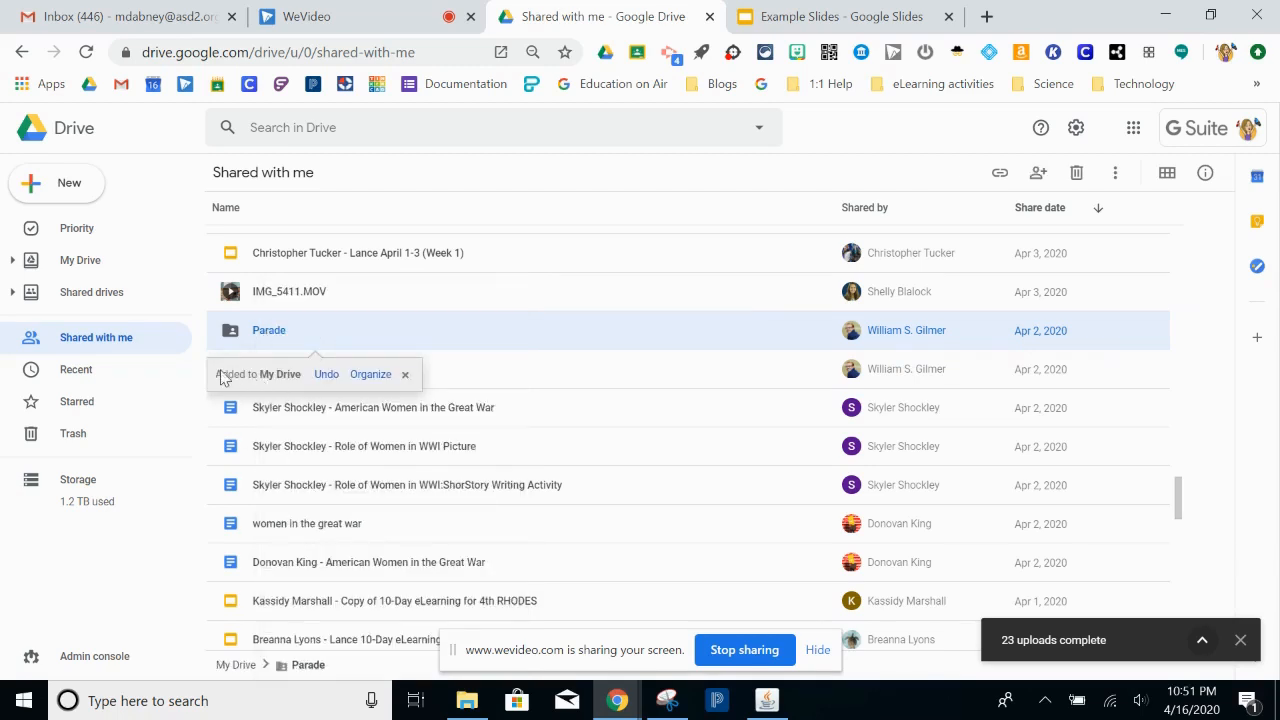
click(370, 376)
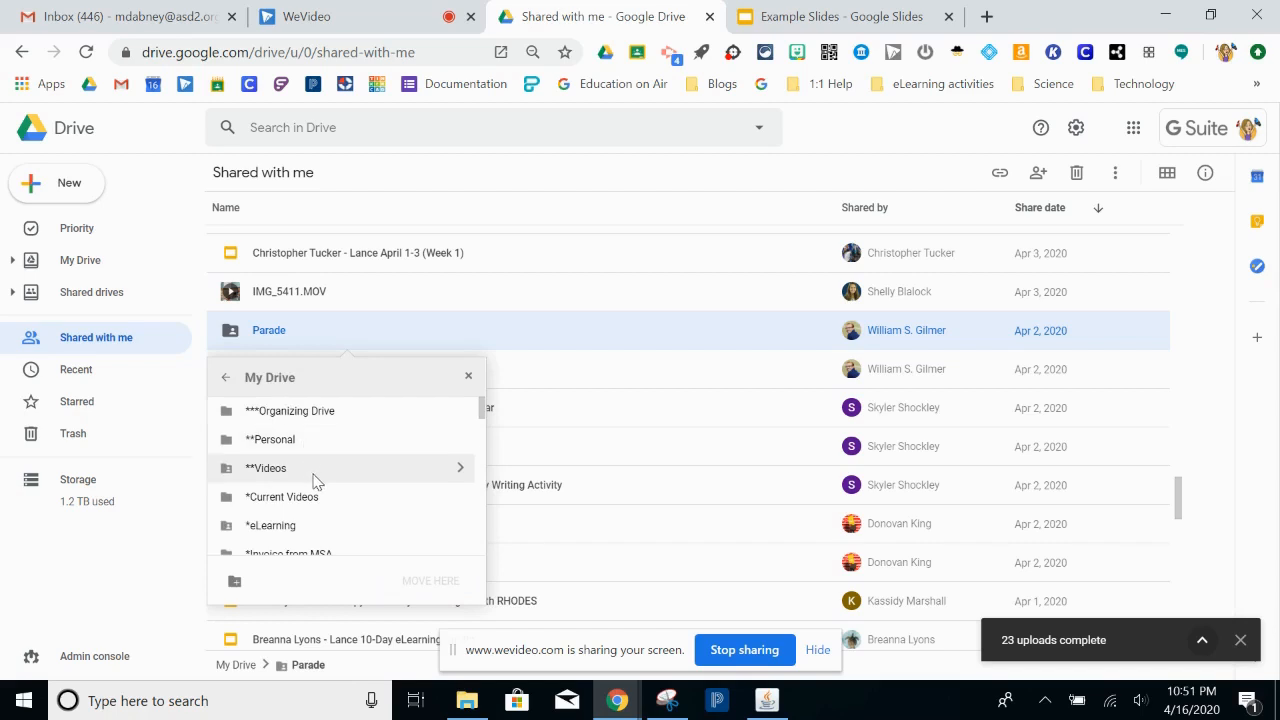
click(458, 472)
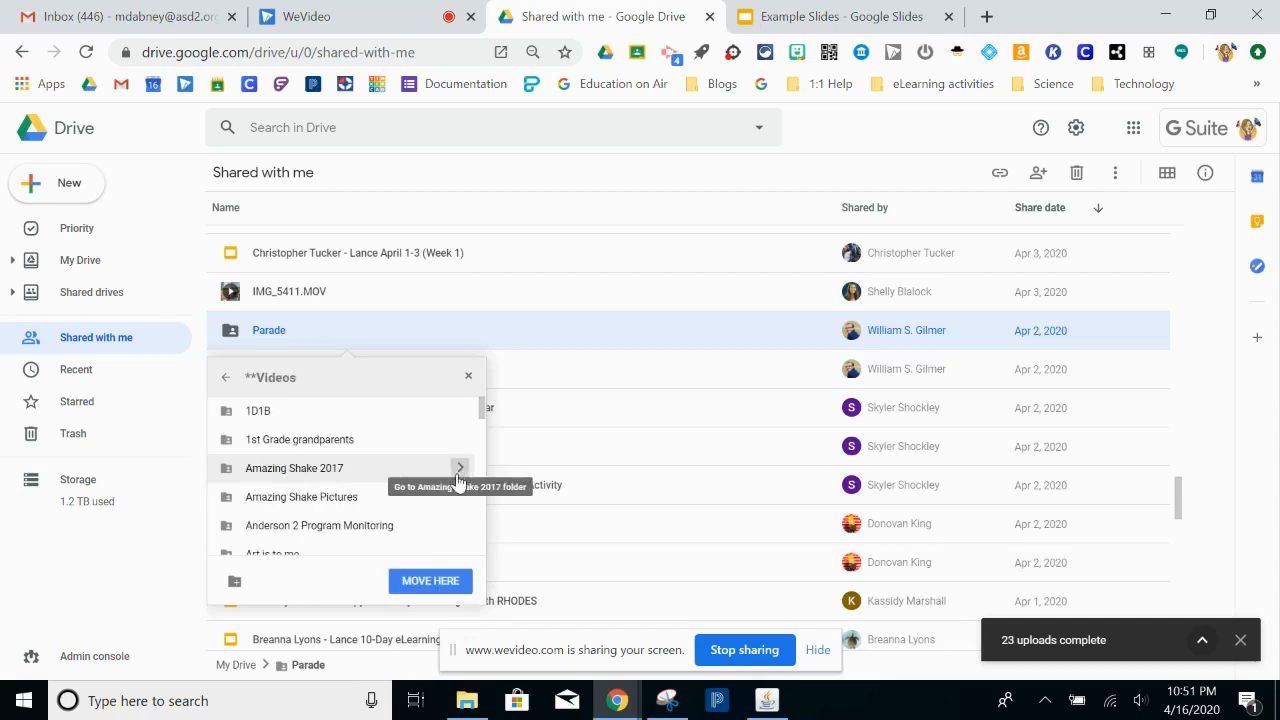
scroll(380, 510, down, 3)
scroll(370, 516, down, 1)
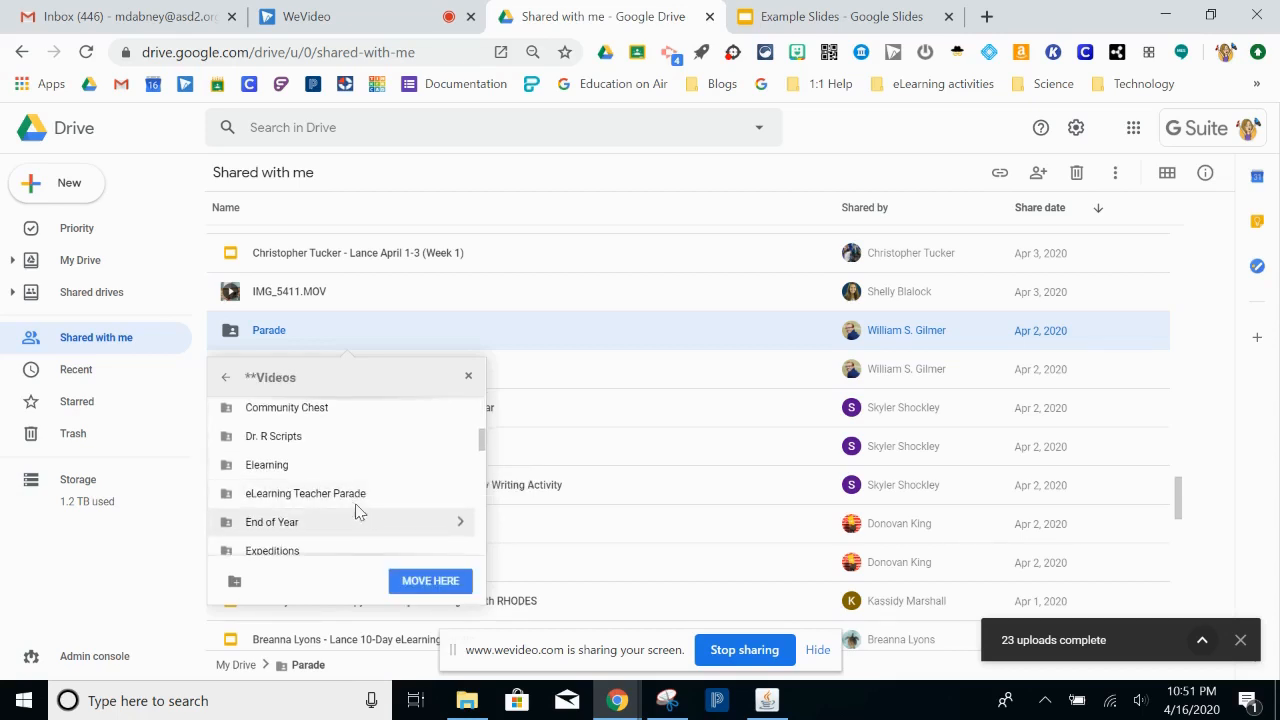
click(458, 496)
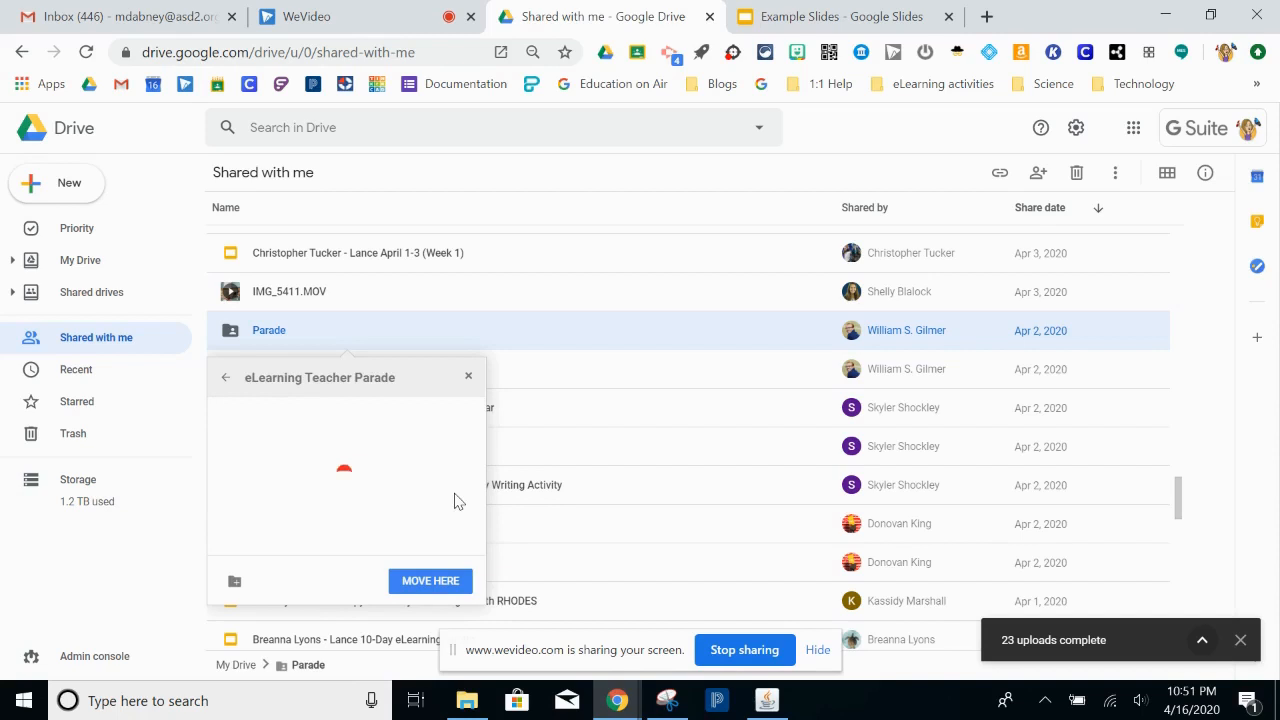
click(418, 585)
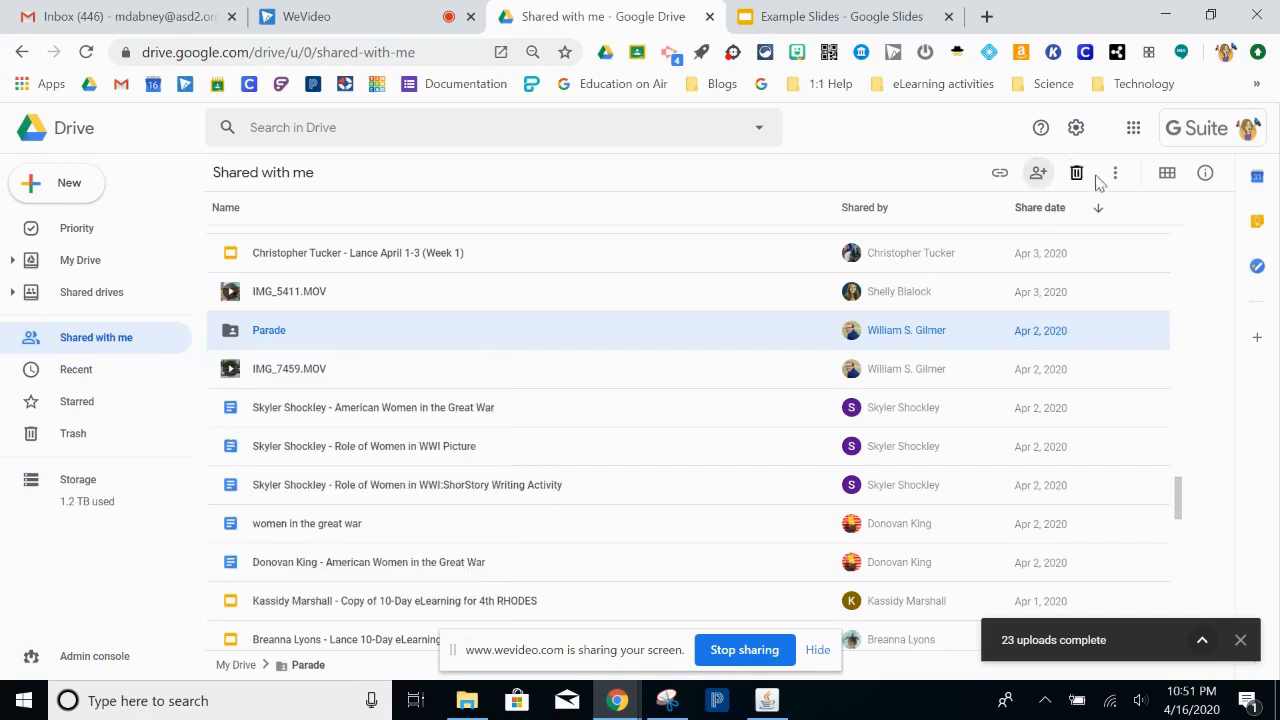
- Switch the file display back to grid view and return to My Drive
click(1166, 173)
click(94, 268)
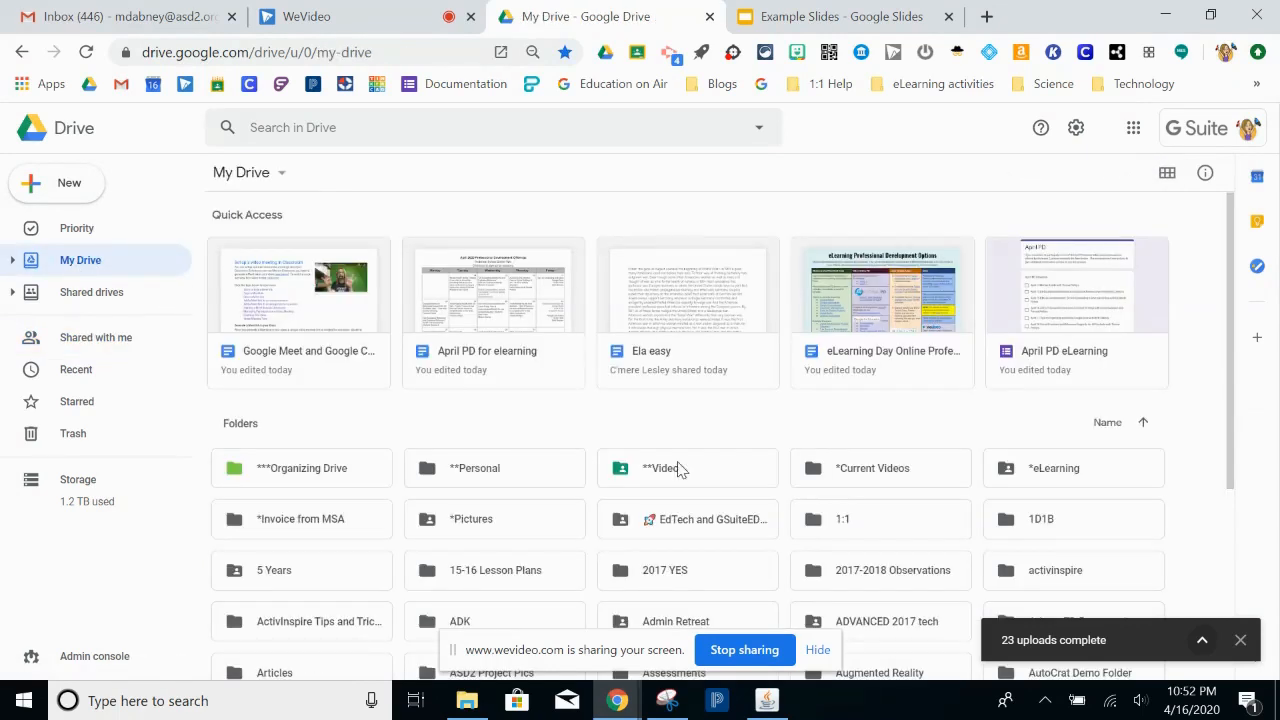
- Open the eLearning Teacher Parade folder inside the **Videos folder
click(686, 480)
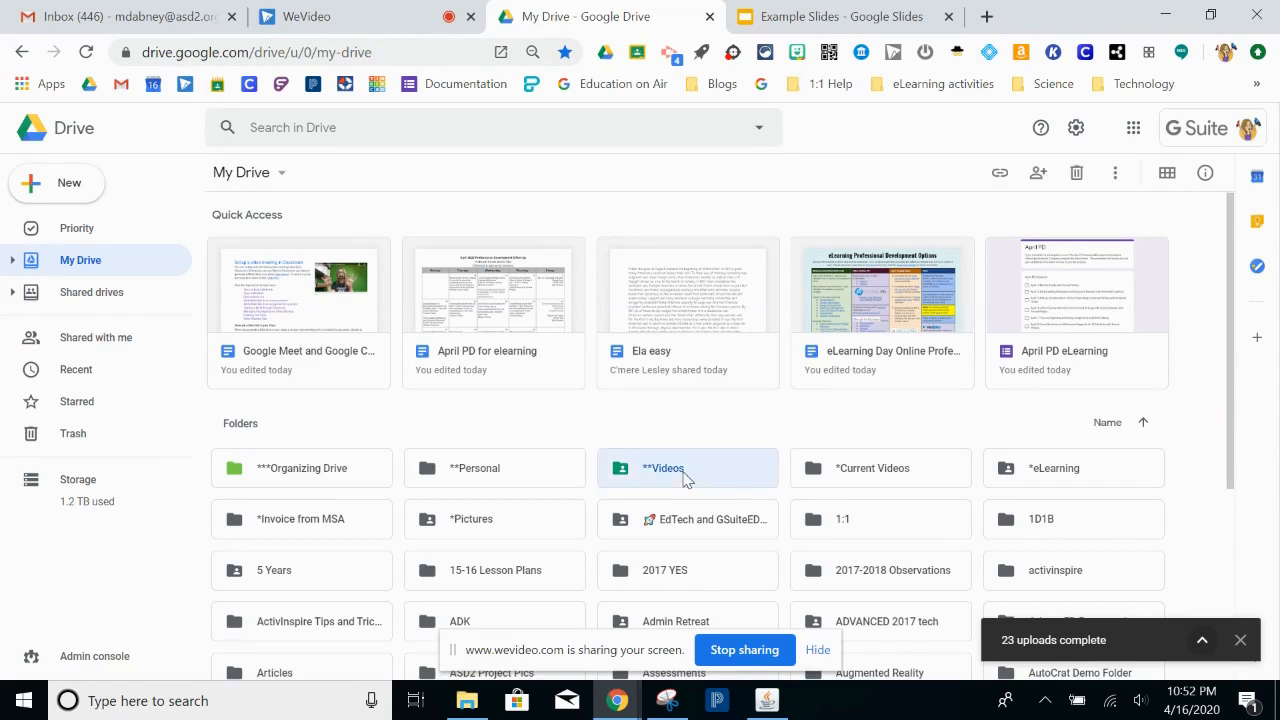
double_click(686, 480)
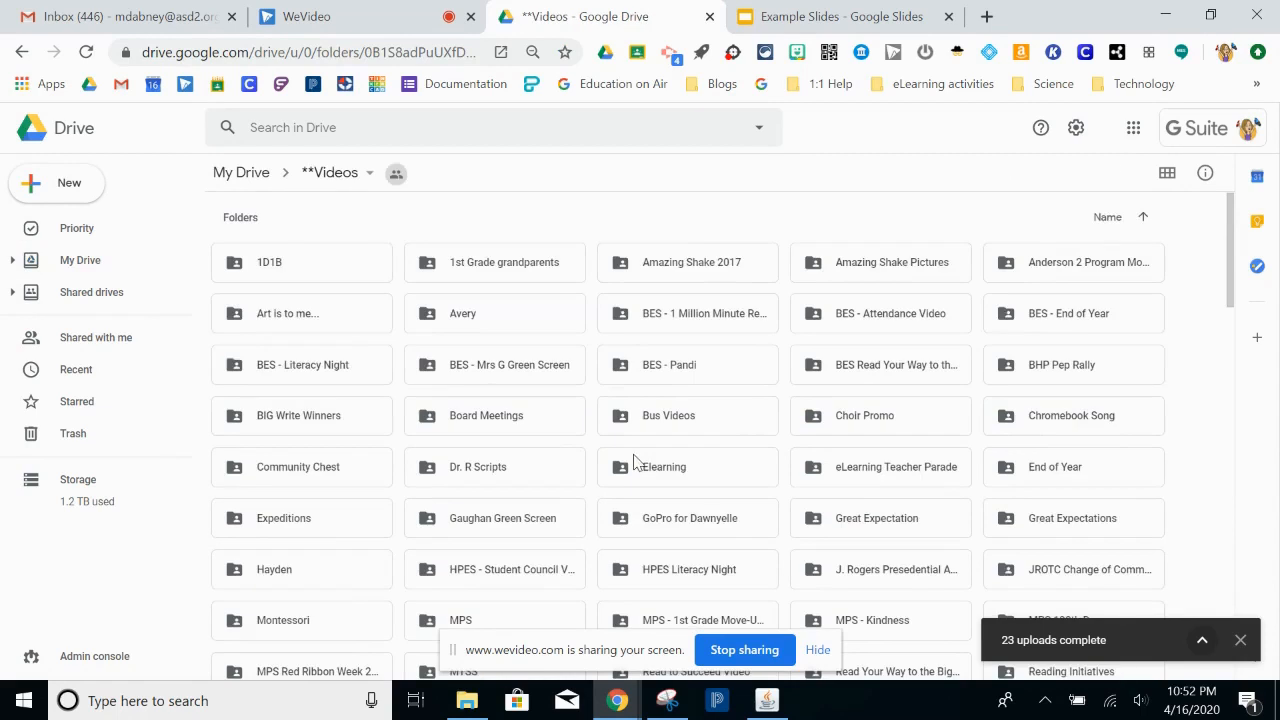
double_click(855, 479)
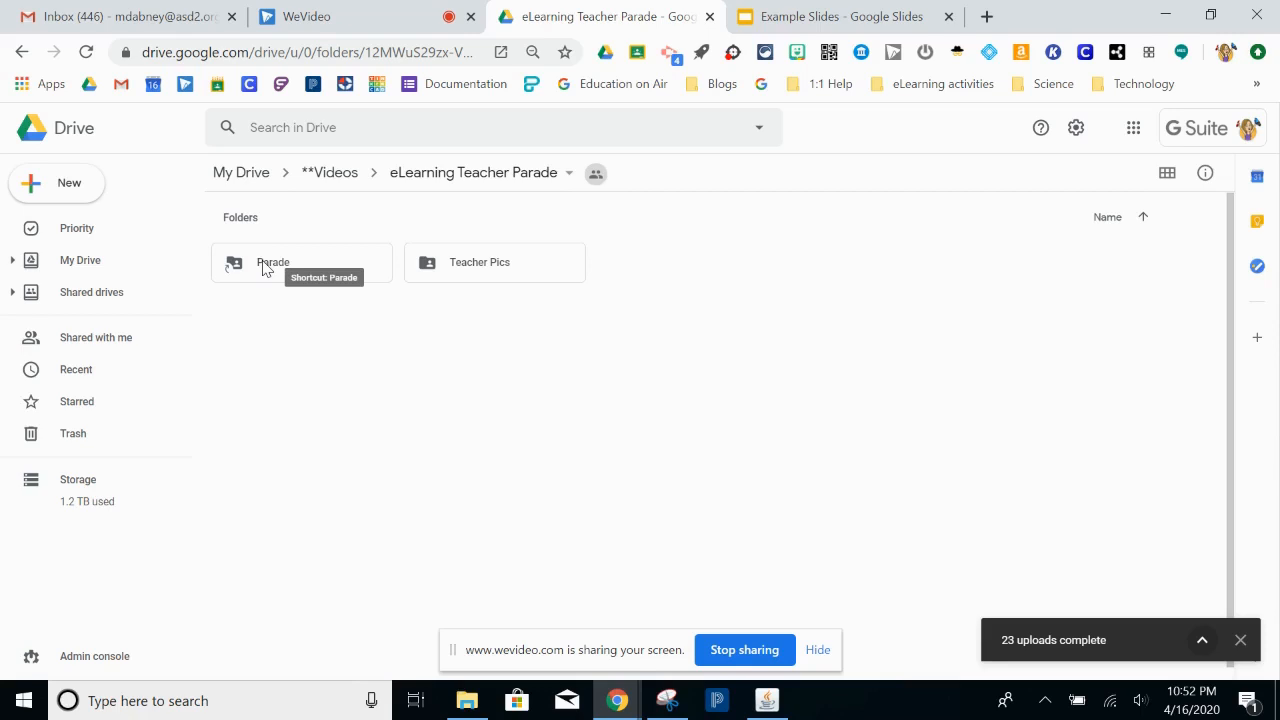
- Browse the full list of files shared with the account and return to its most recent items
click(104, 345)
scroll(680, 420, down, 5)
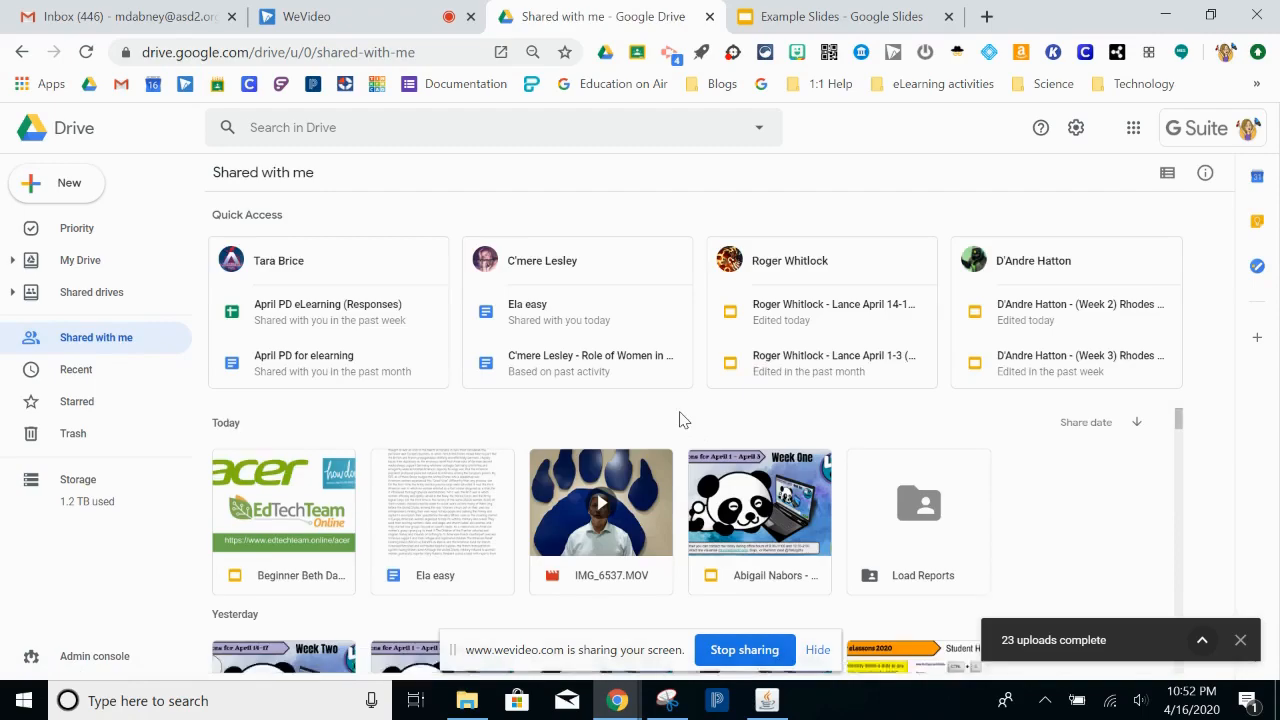
scroll(680, 420, down, 15)
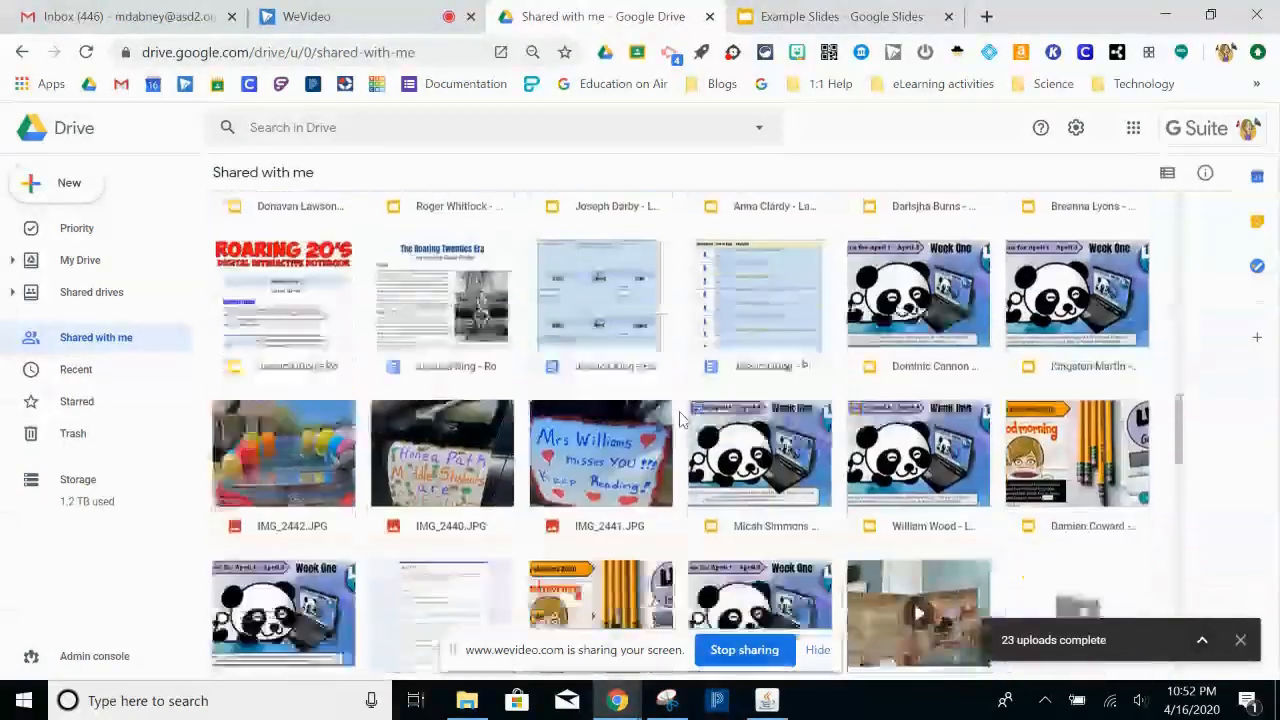
scroll(680, 420, down, 10)
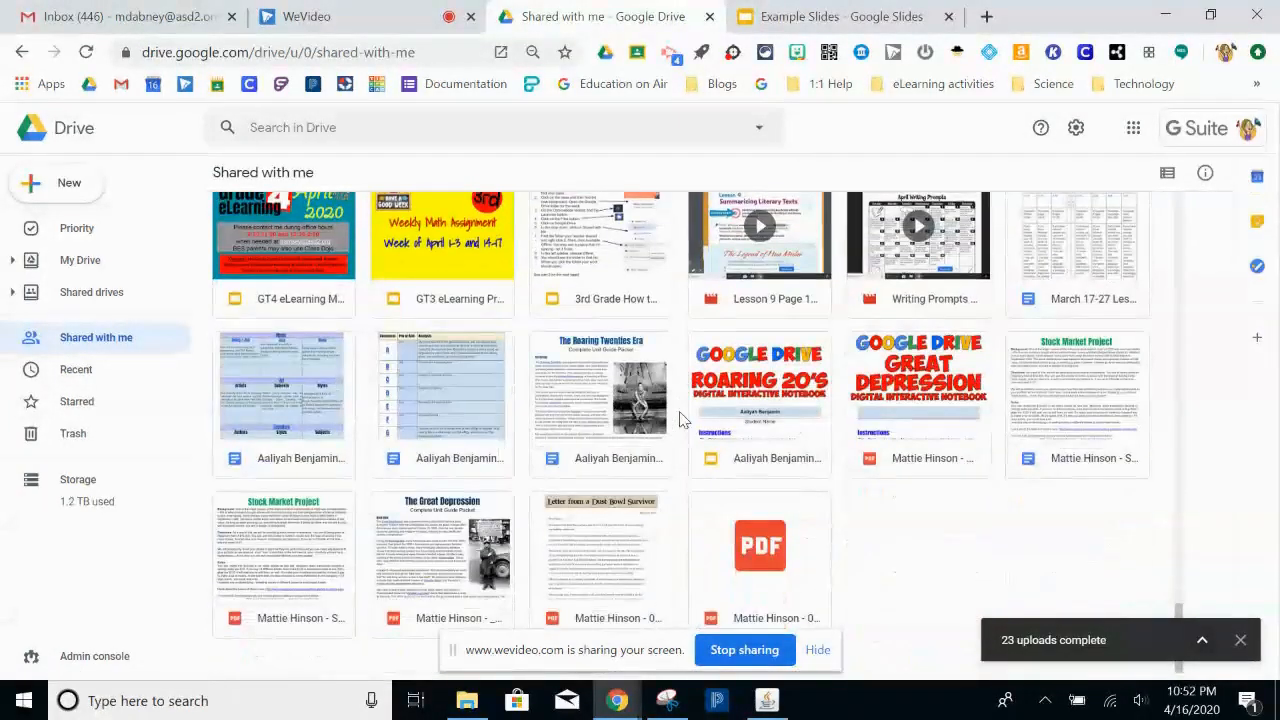
scroll(790, 350, up, 20)
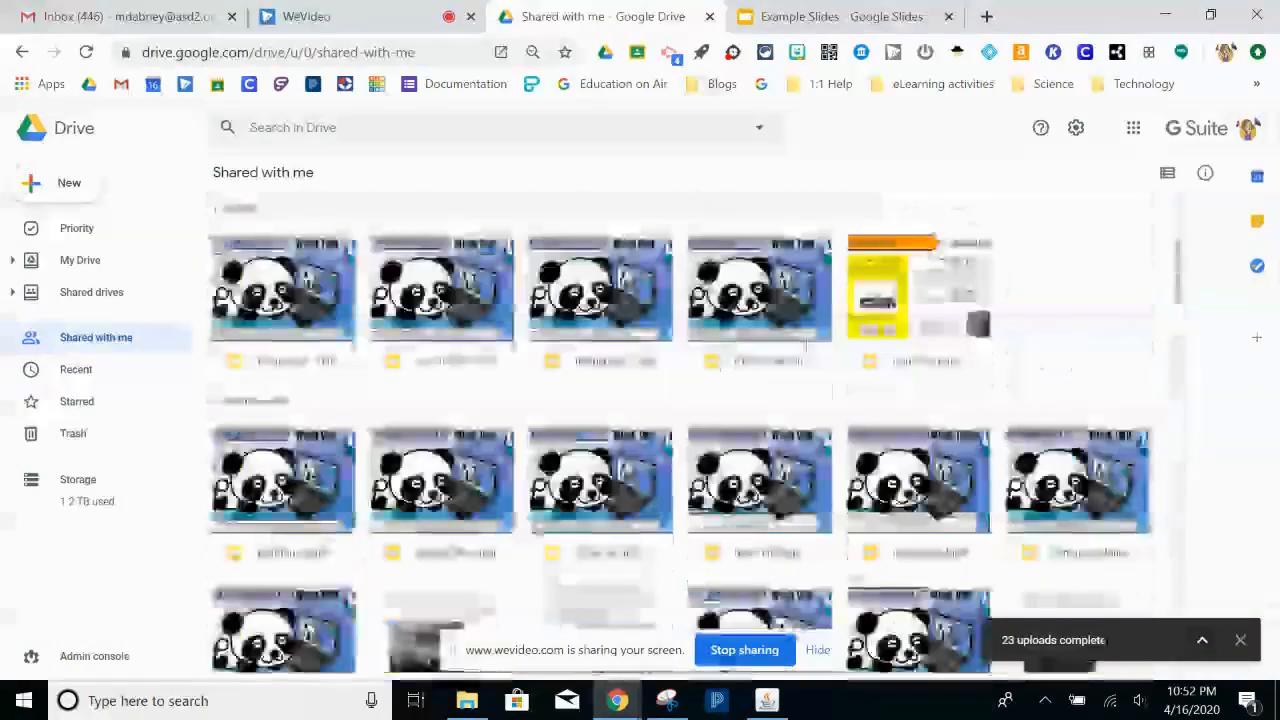
scroll(810, 345, up, 2)
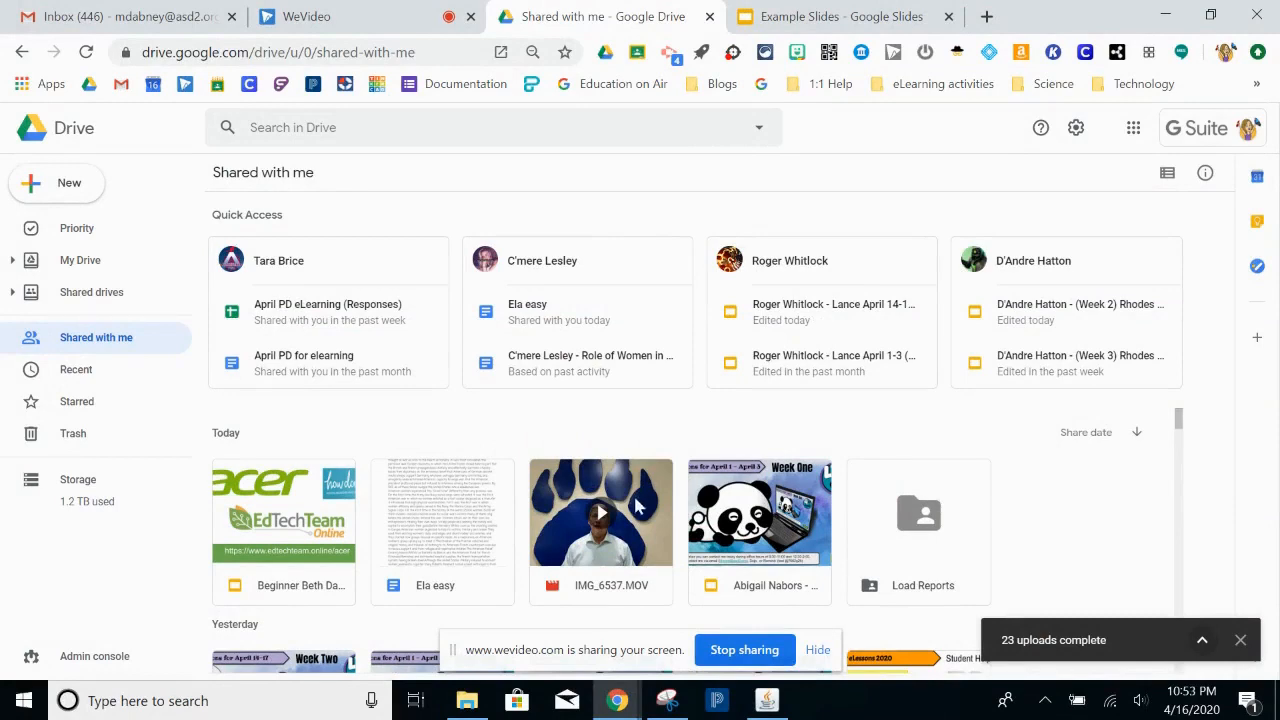
scroll(634, 505, down, 10)
scroll(634, 512, up, 10)
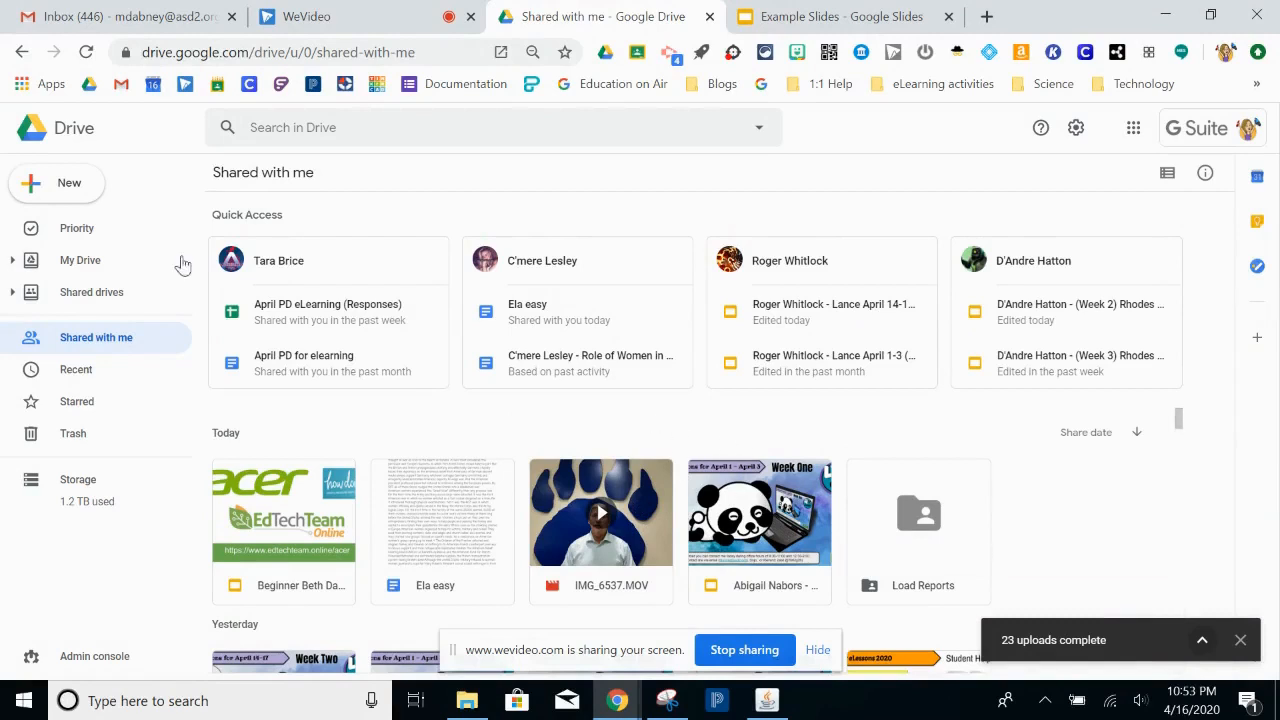
- Go back through My Drive and **Videos to the eLearning Teacher Parade folder
click(80, 260)
double_click(645, 463)
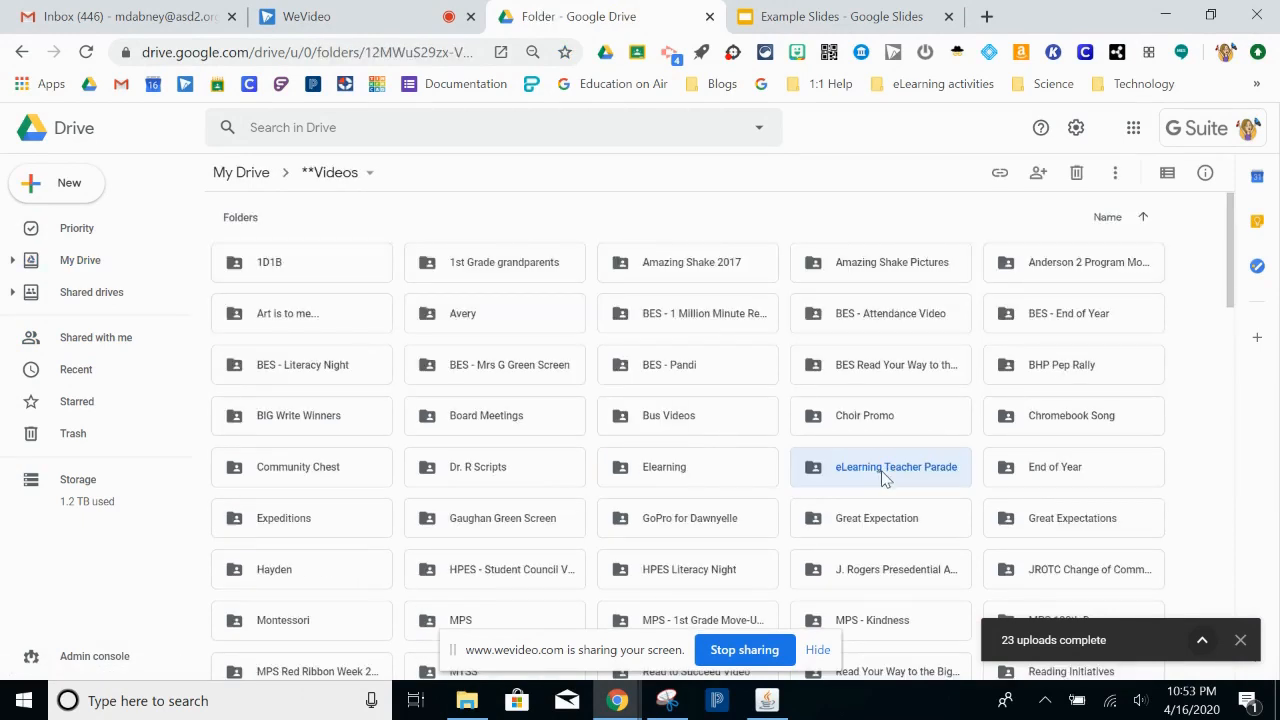
double_click(882, 478)
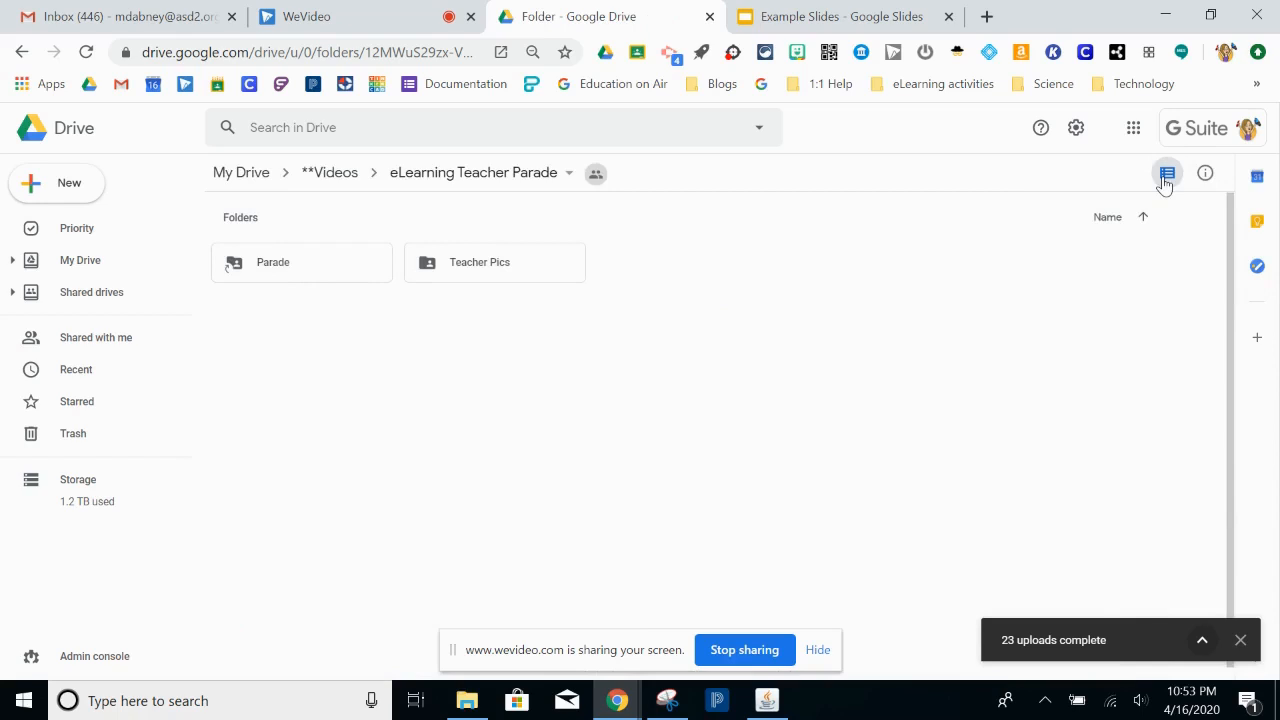
- Show the eLearning Teacher Parade contents in list view and open the Parade folder shortcut
click(1166, 176)
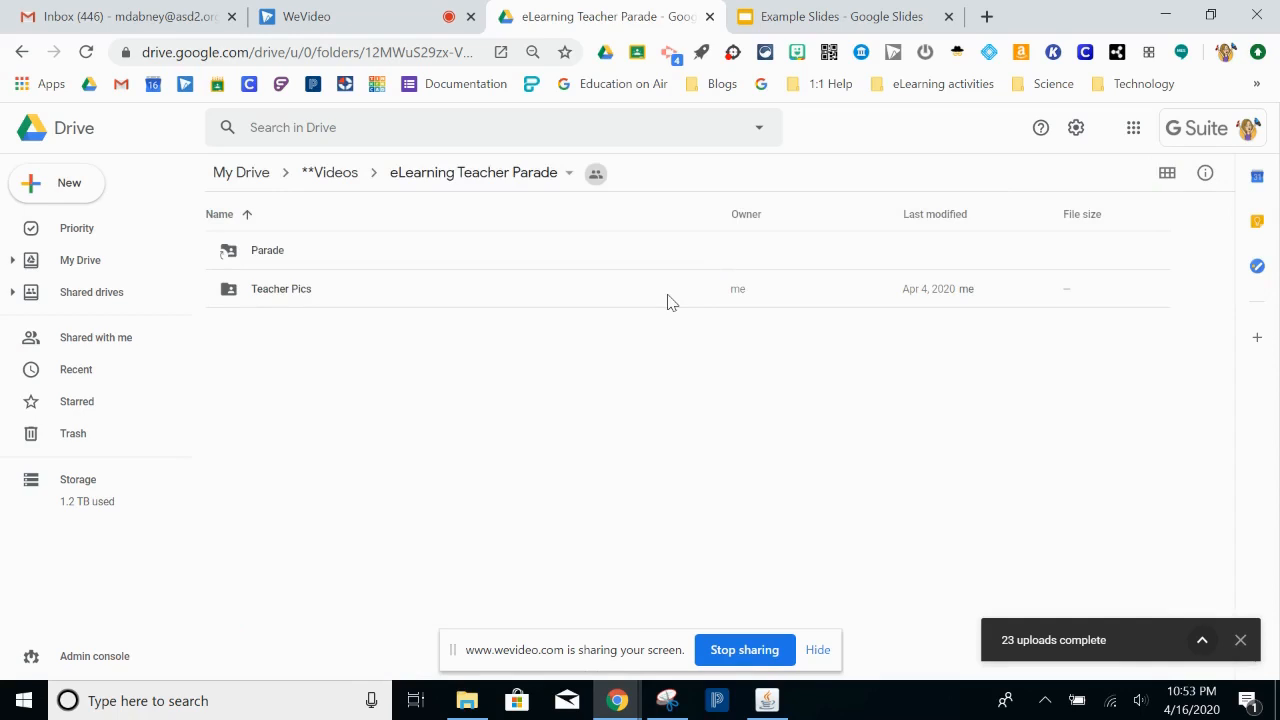
click(273, 263)
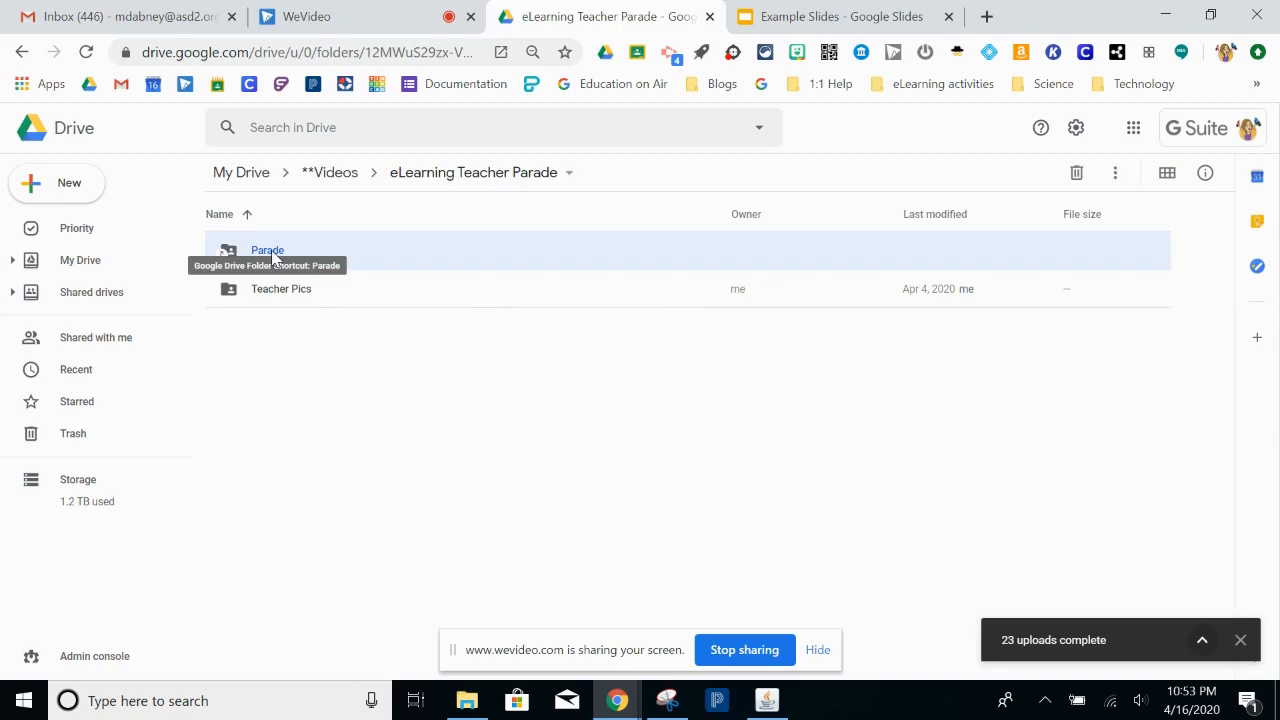
double_click(272, 255)
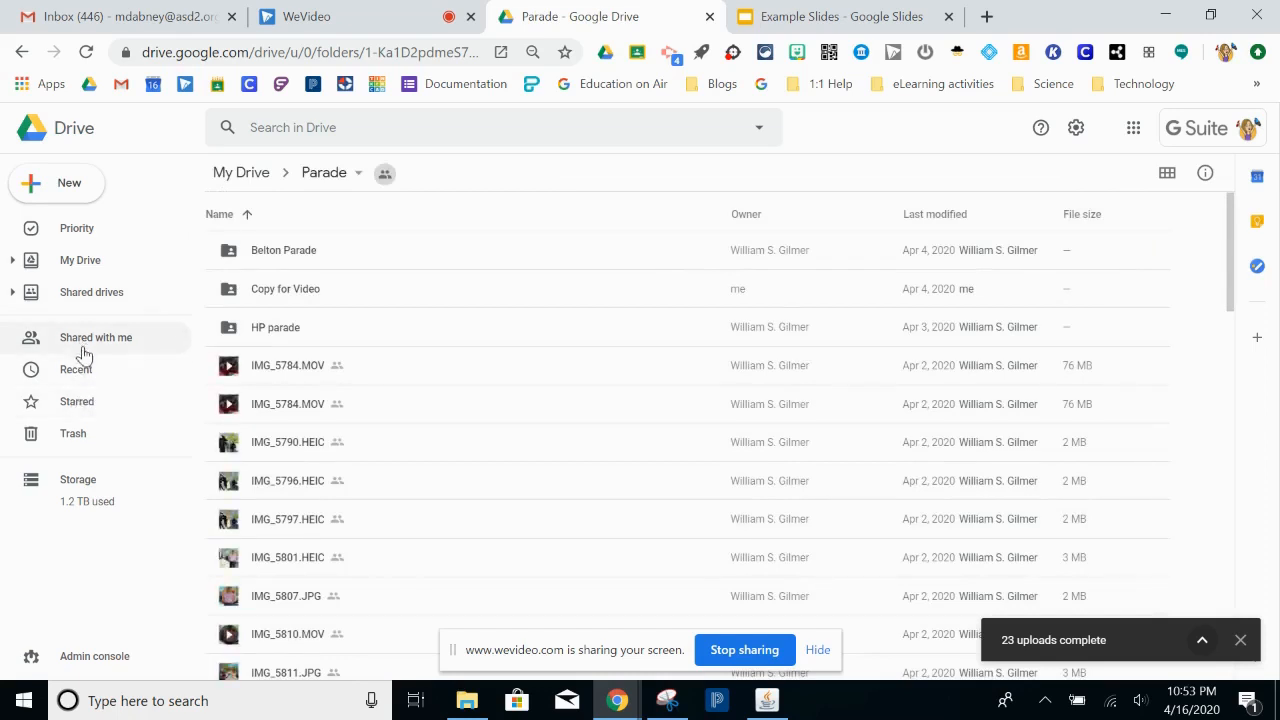
- From the starred items, open Leadership Meetings and its 2019-2020 Admin Meetings subfolder down to March 2020
click(86, 405)
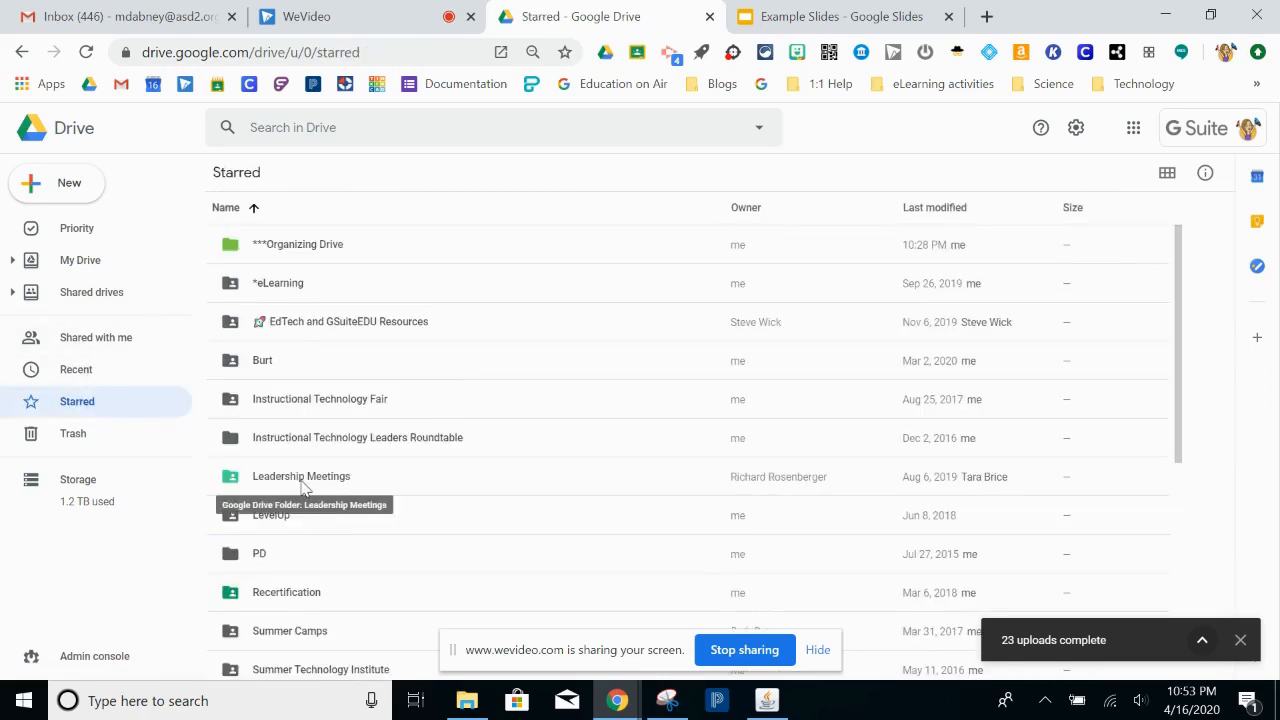
double_click(304, 486)
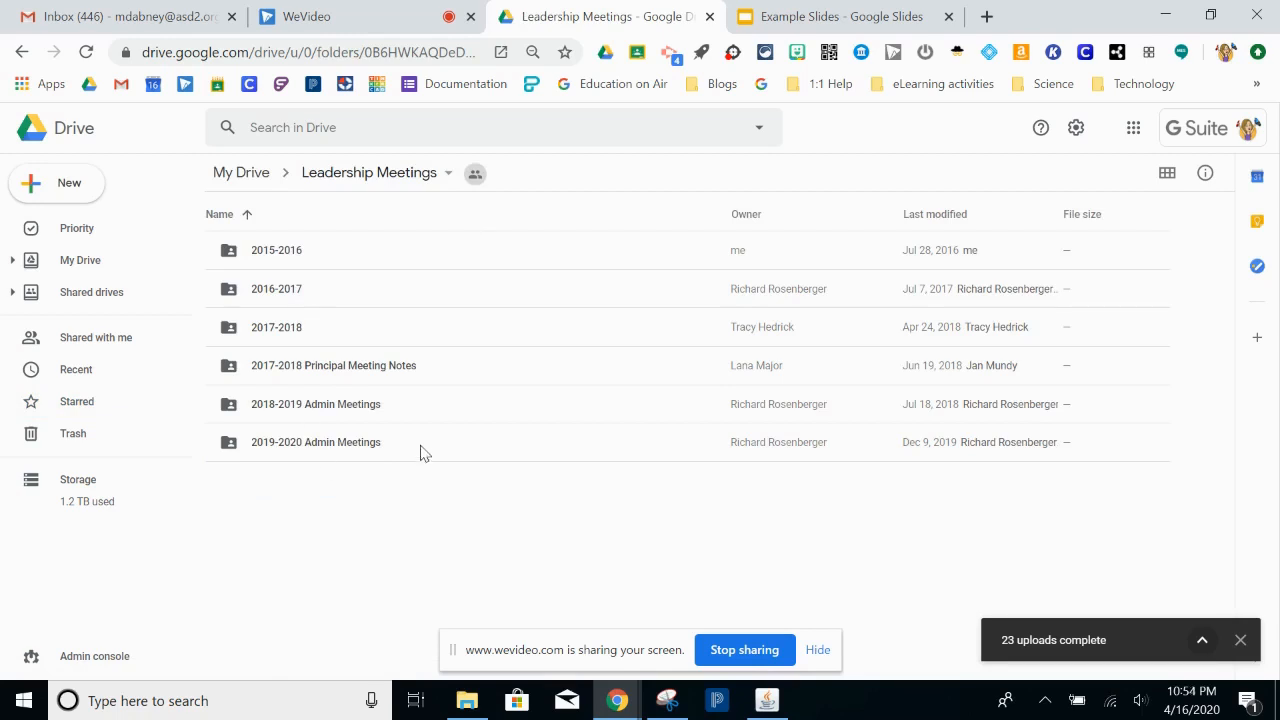
double_click(323, 449)
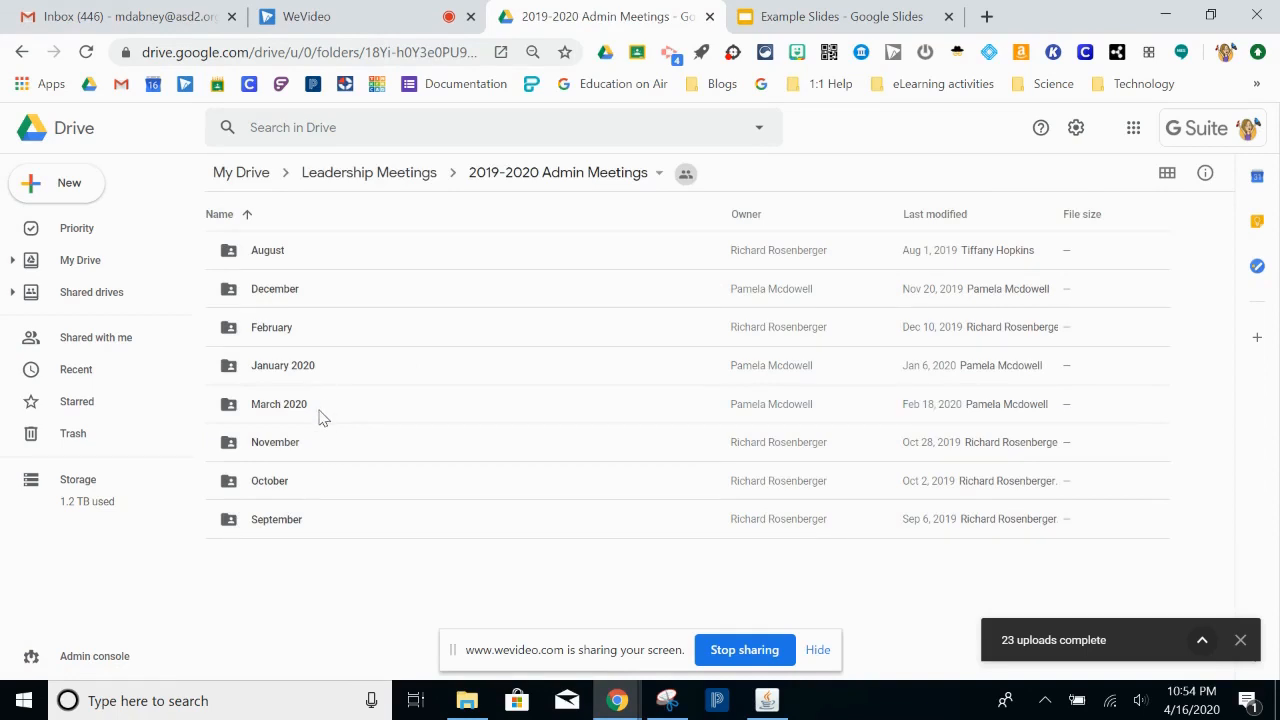
double_click(320, 417)
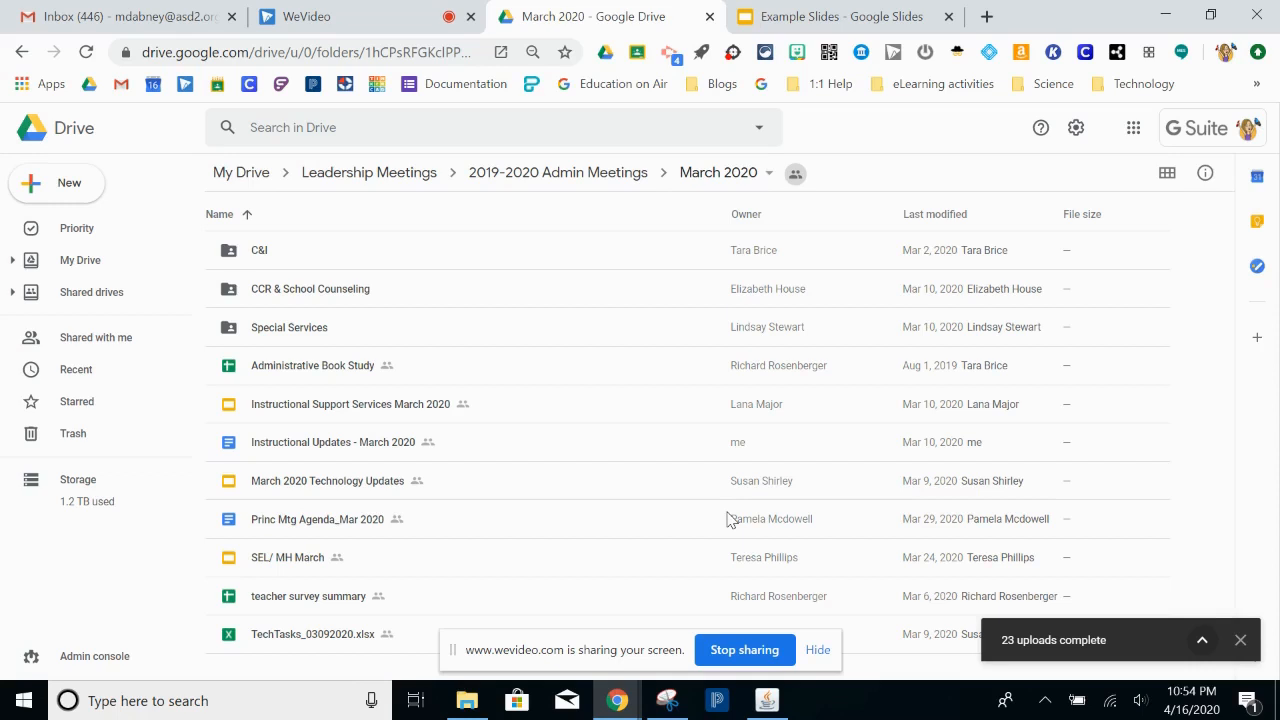
- Go back to 2019-2020 Admin Meetings, open the September folder and bring up the Engagement Survey file's options
click(566, 176)
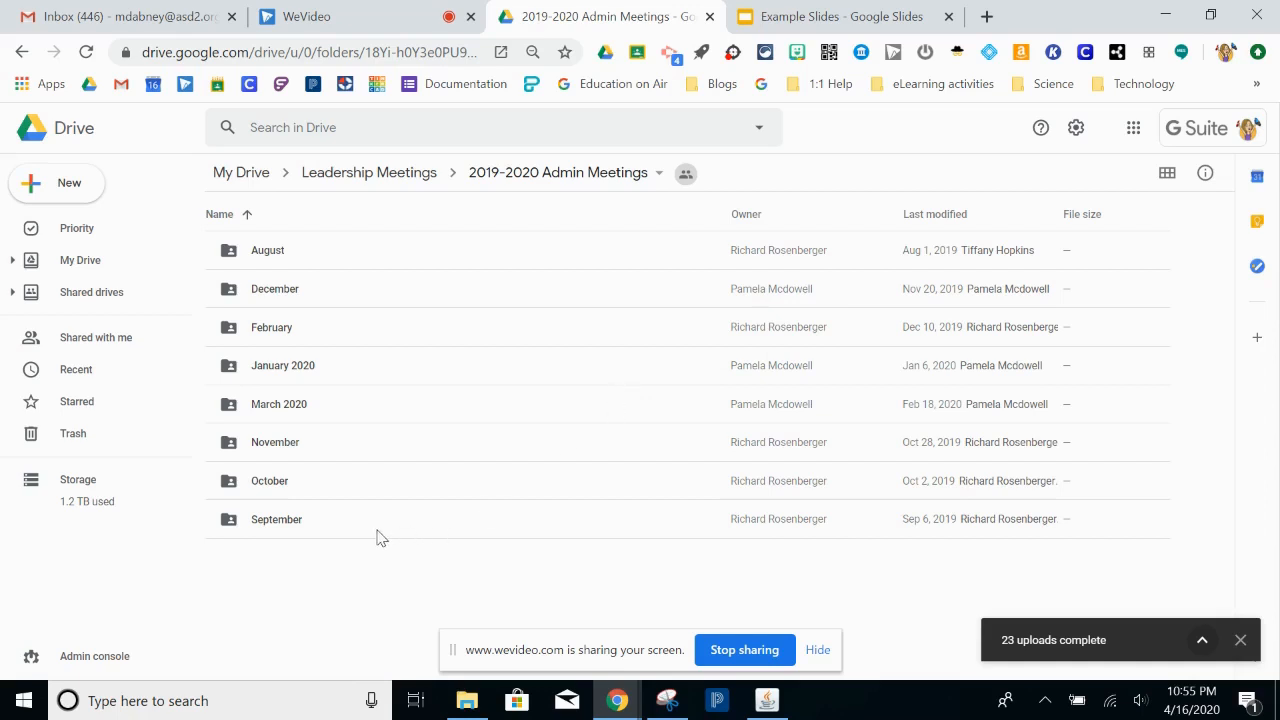
click(272, 525)
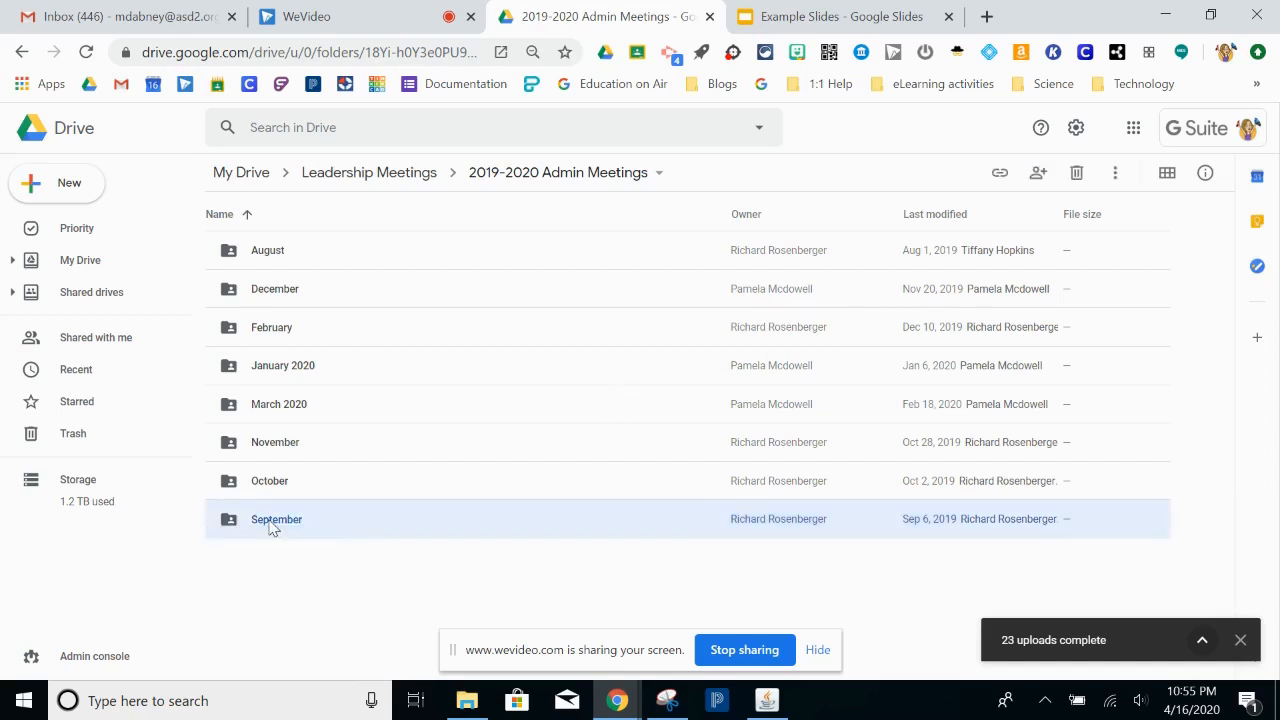
right_click(272, 528)
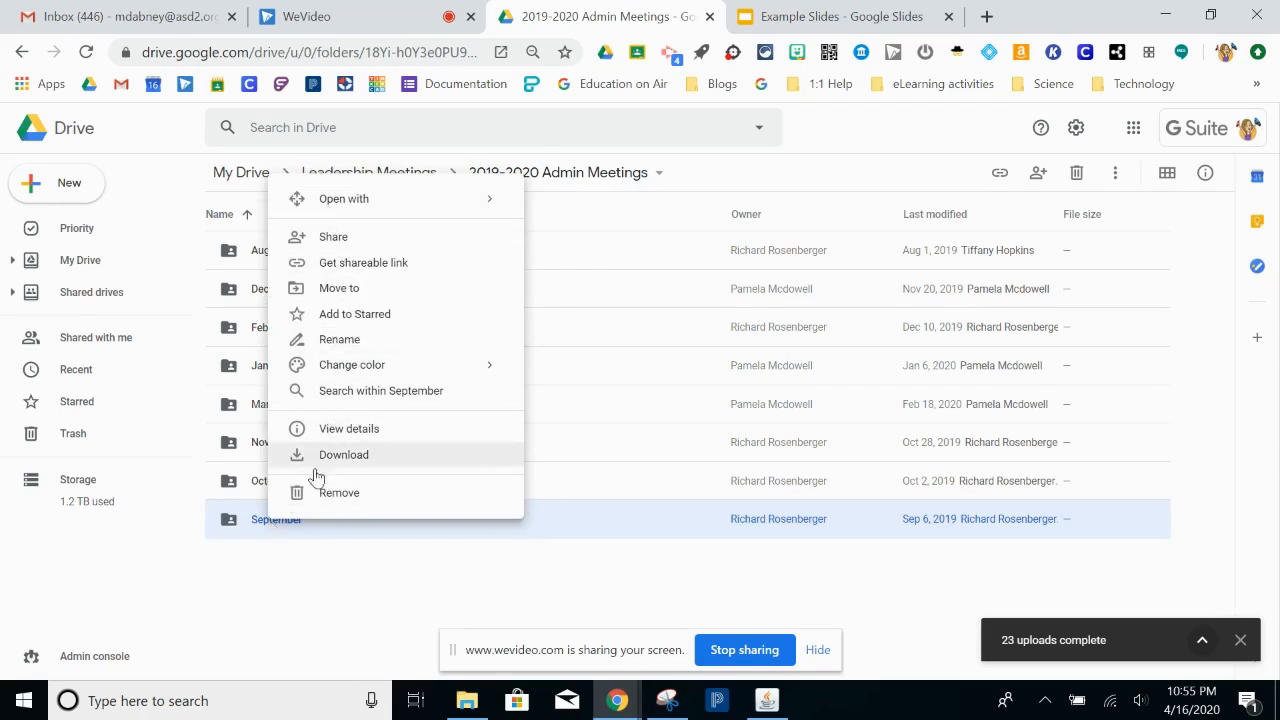
double_click(260, 524)
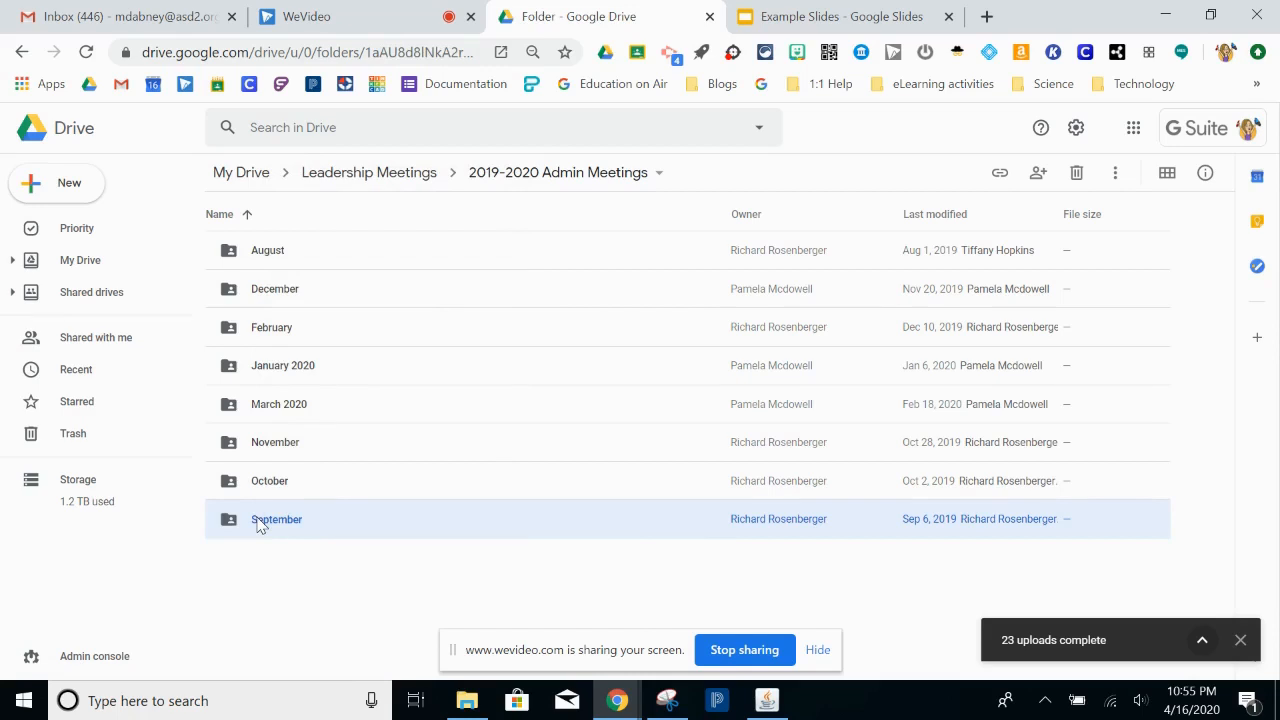
double_click(258, 525)
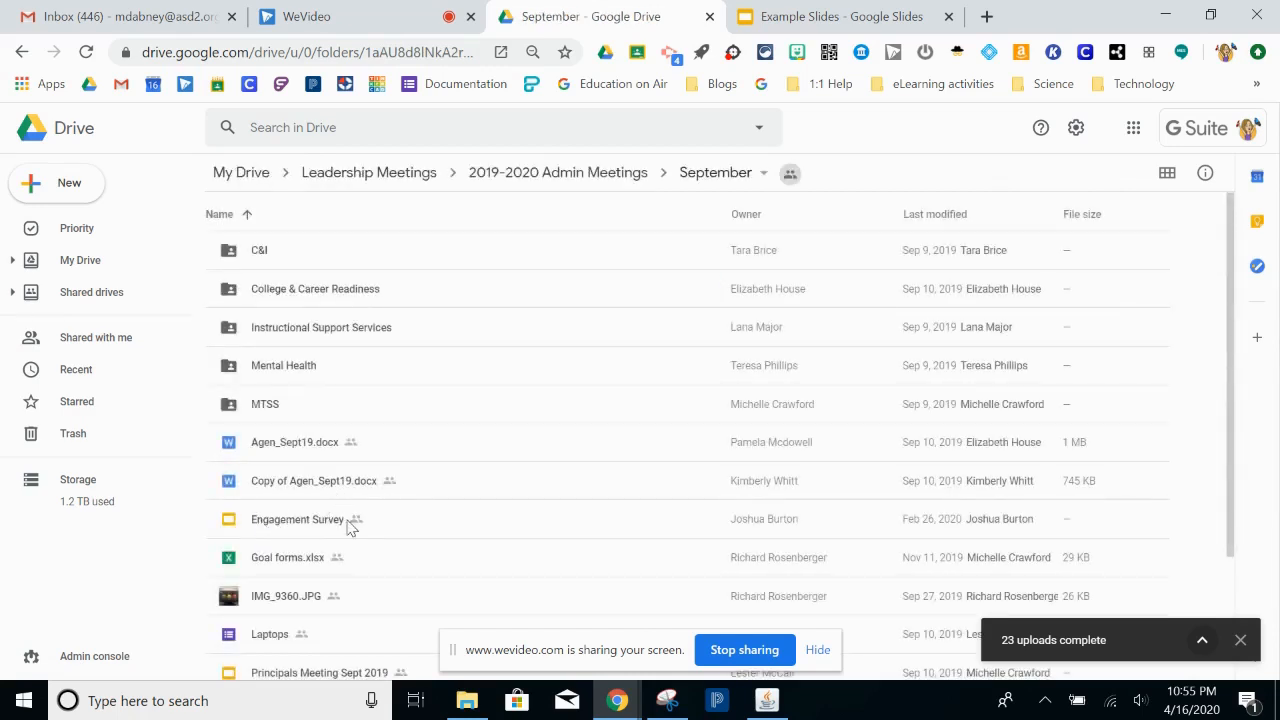
click(331, 519)
right_click(332, 522)
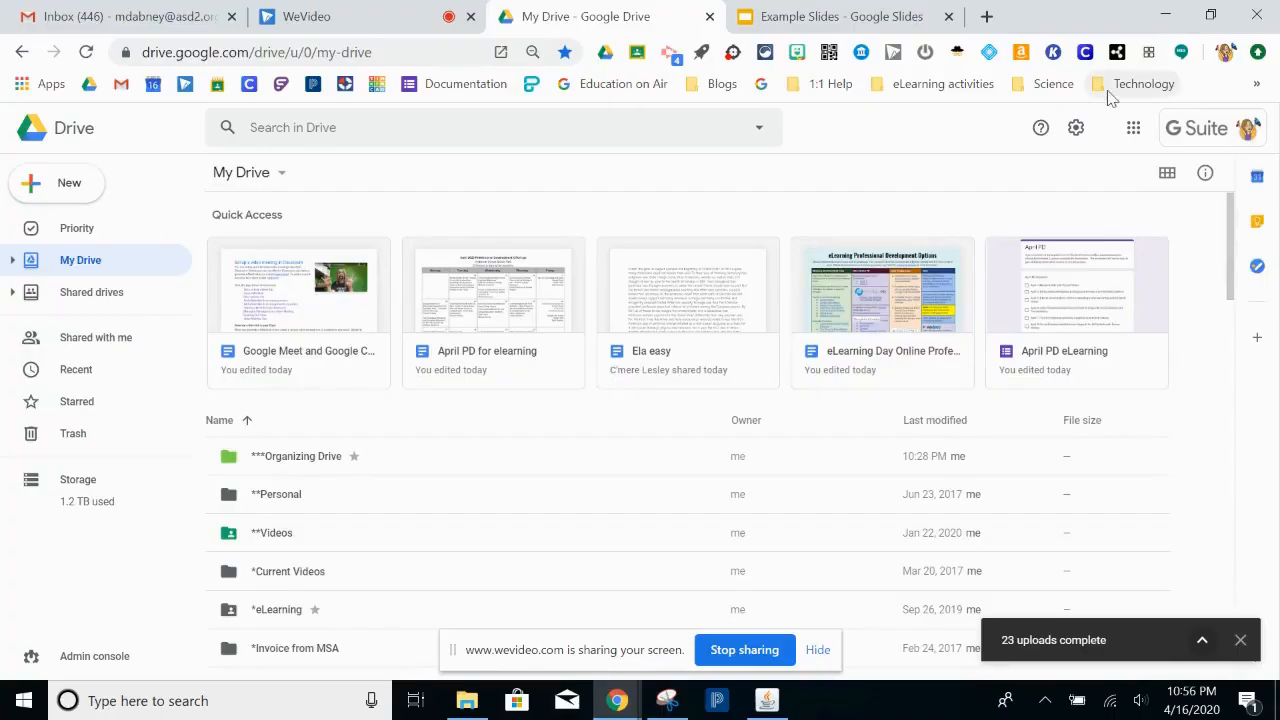
- Show the details pane in My Drive and select the eLearning Day document and the ***Organizing Drive folder to inspect them
click(1205, 176)
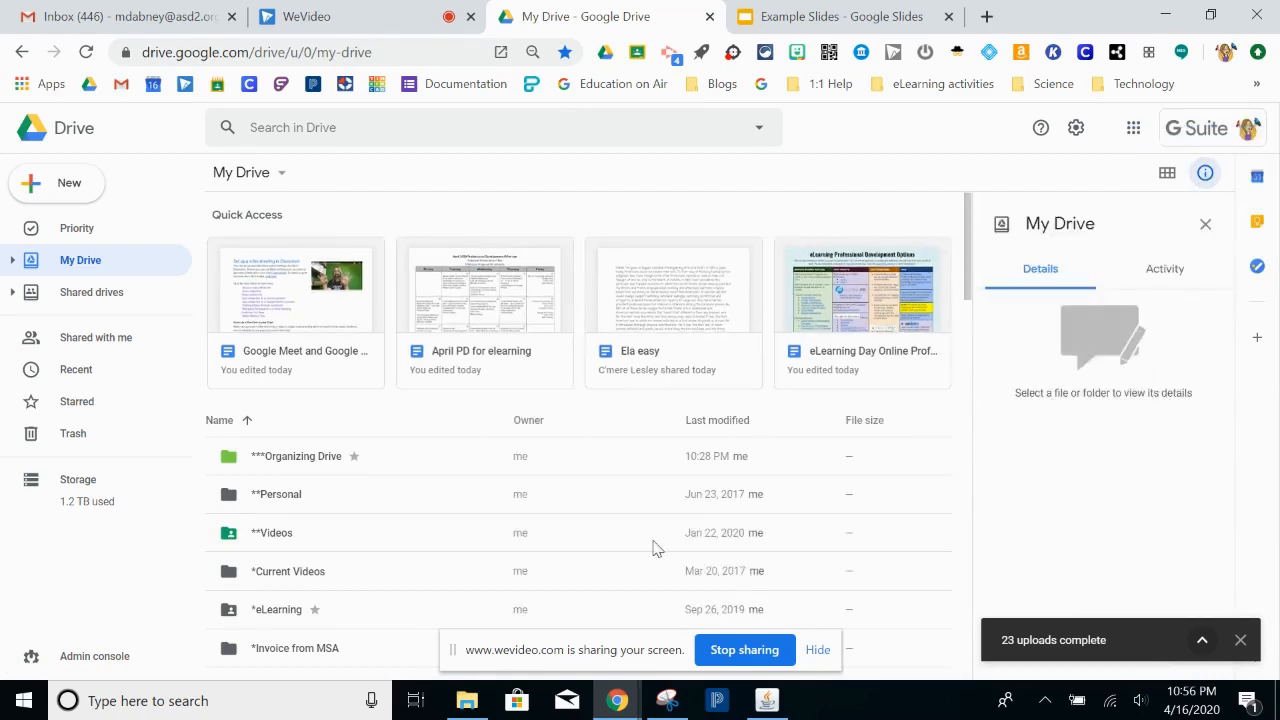
click(845, 343)
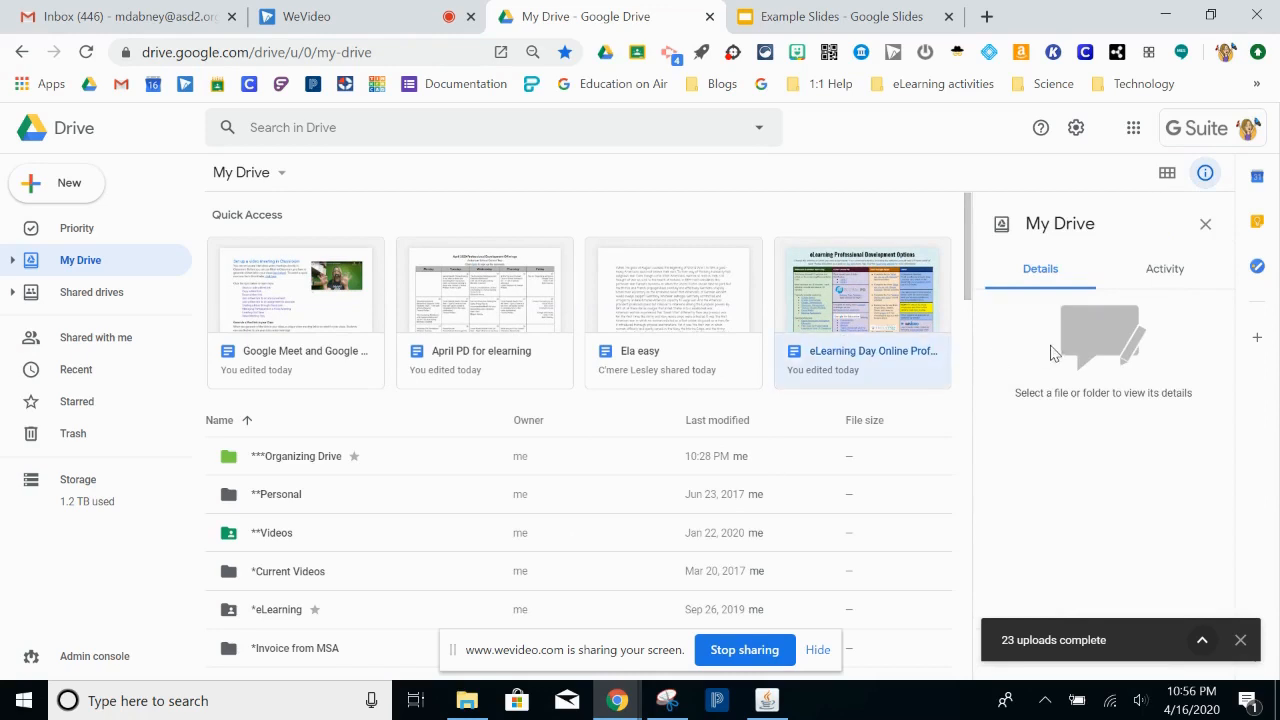
click(540, 456)
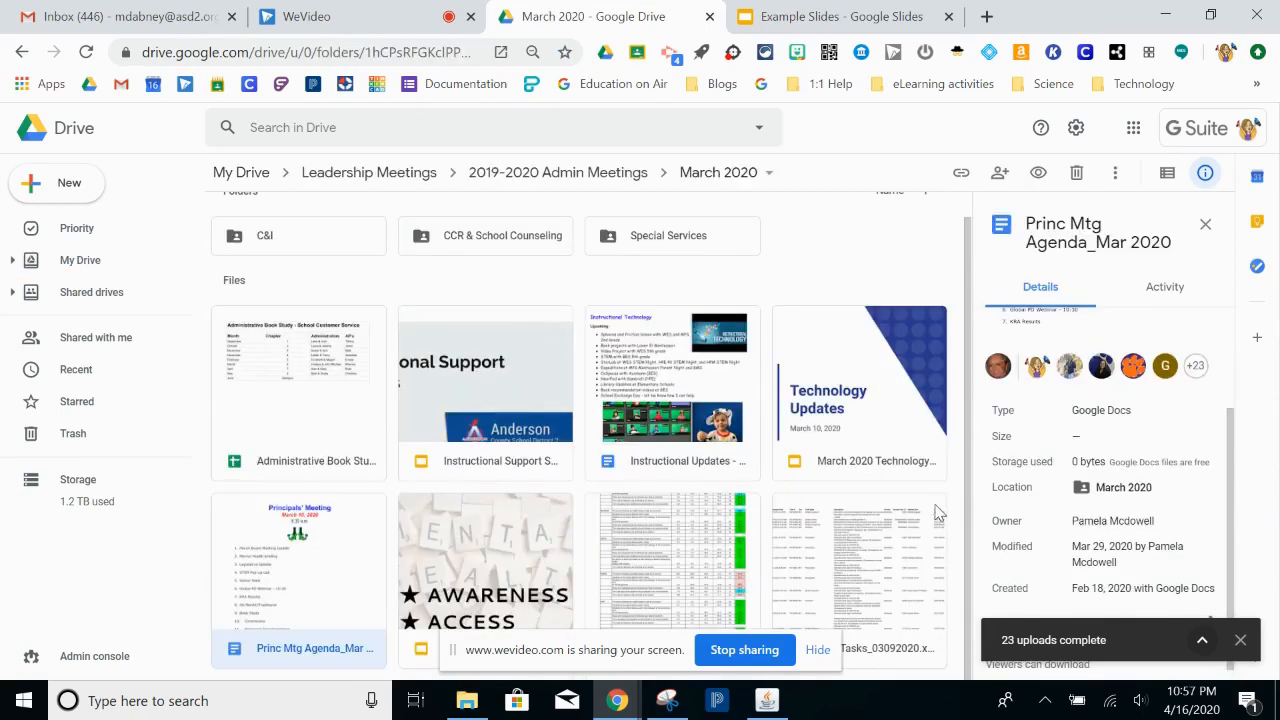
- Examine the details of TechTasks_03092020.xlsx in the March 2020 folder, view its managed versions and close the dialog
click(878, 553)
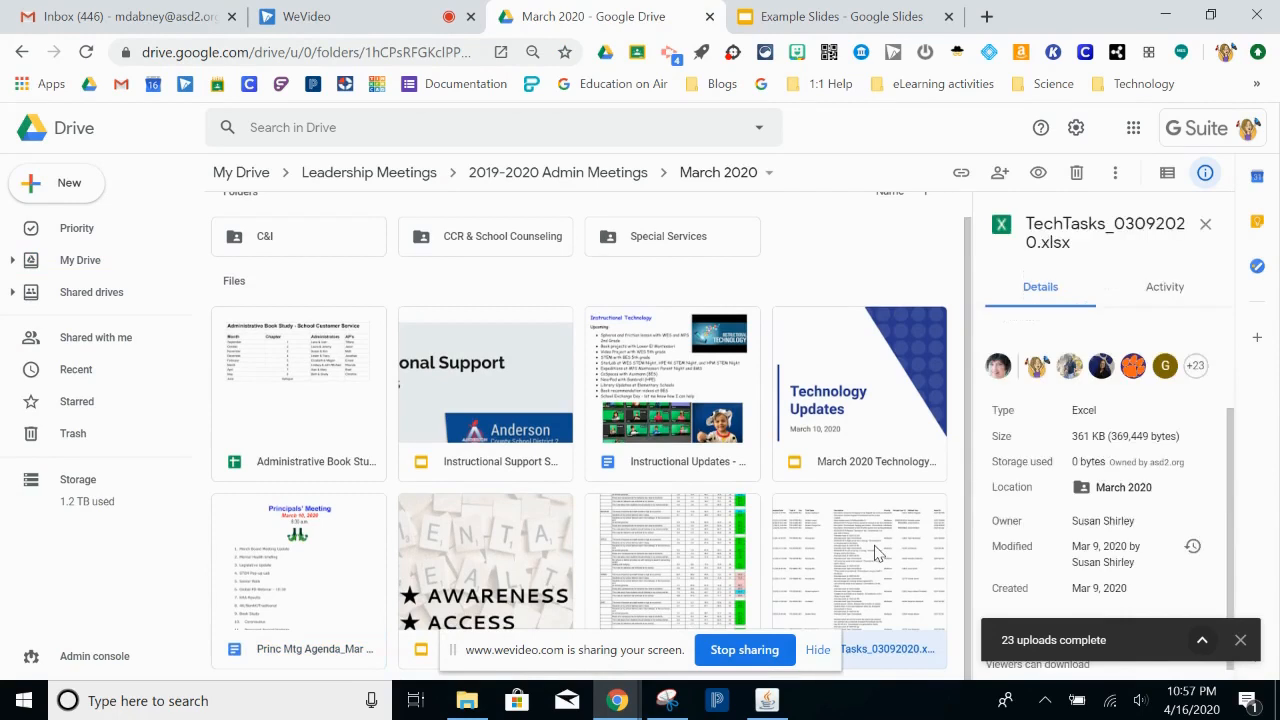
scroll(1090, 487, down, 1)
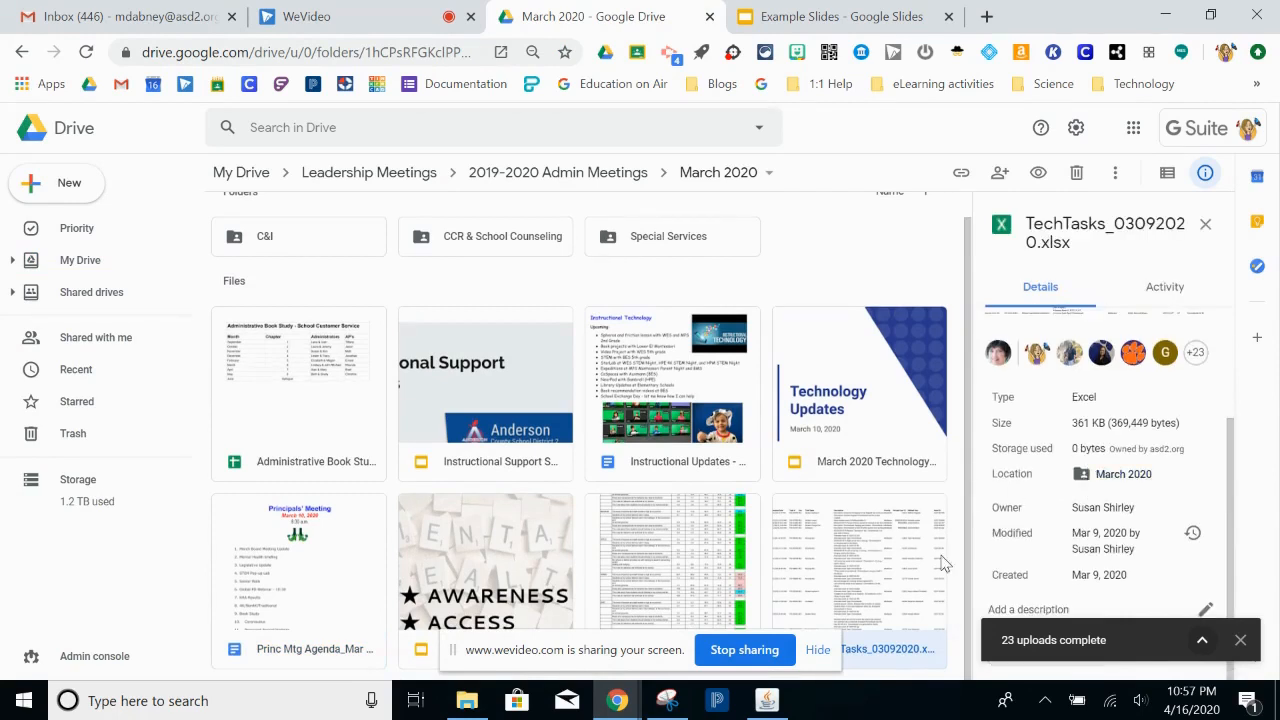
click(730, 570)
click(852, 584)
click(1190, 535)
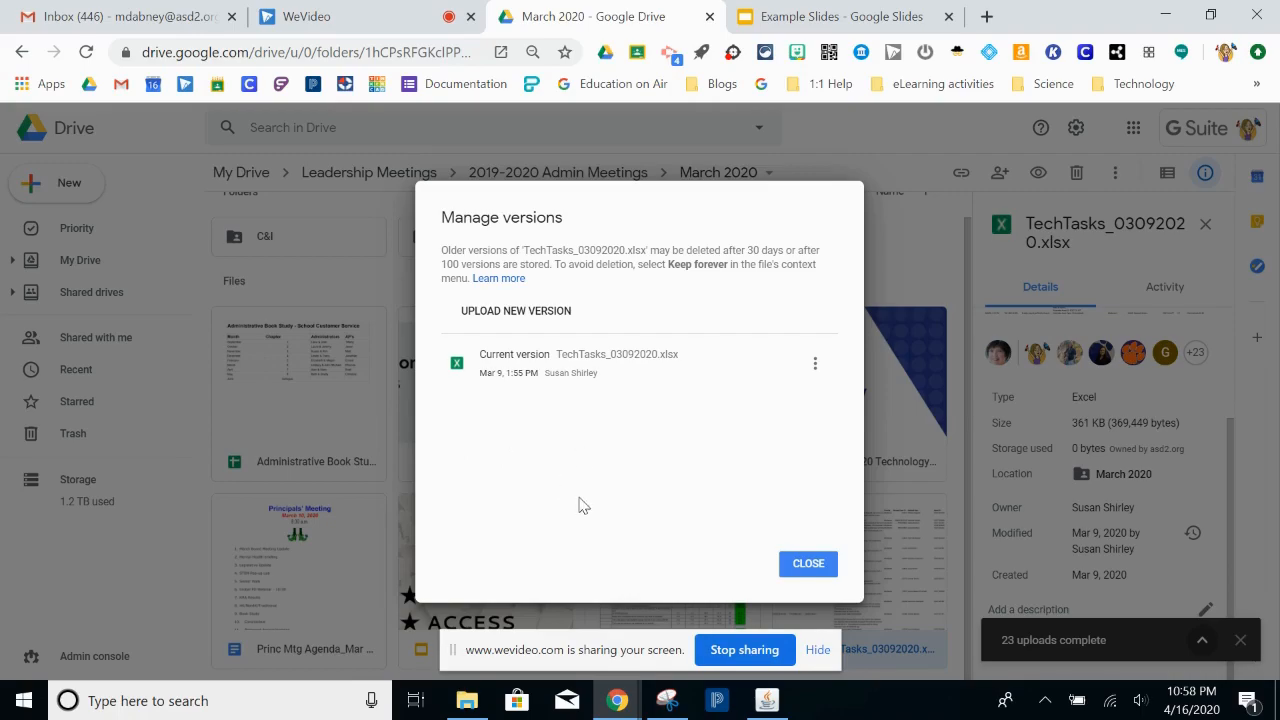
click(823, 575)
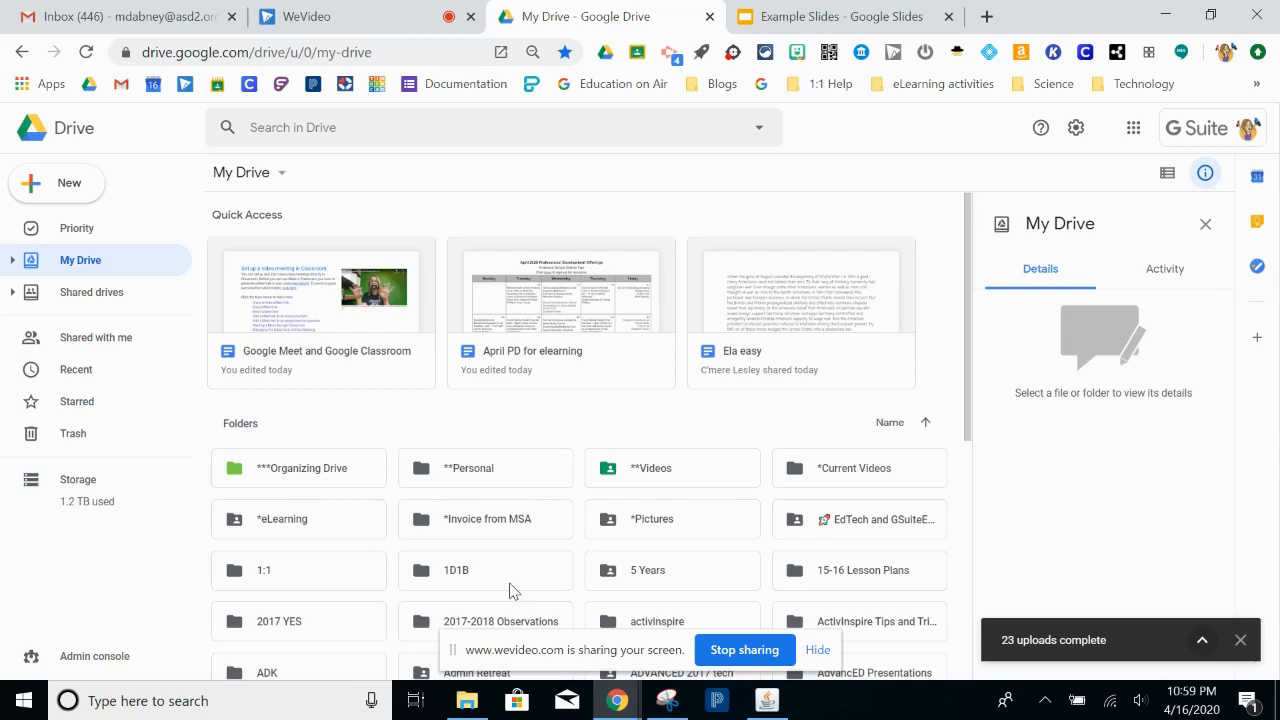
- Find and open the *eLearning folder in My Drive and bring up its folder options
scroll(509, 590, down, 7)
scroll(509, 590, up, 7)
scroll(360, 528, down, 1)
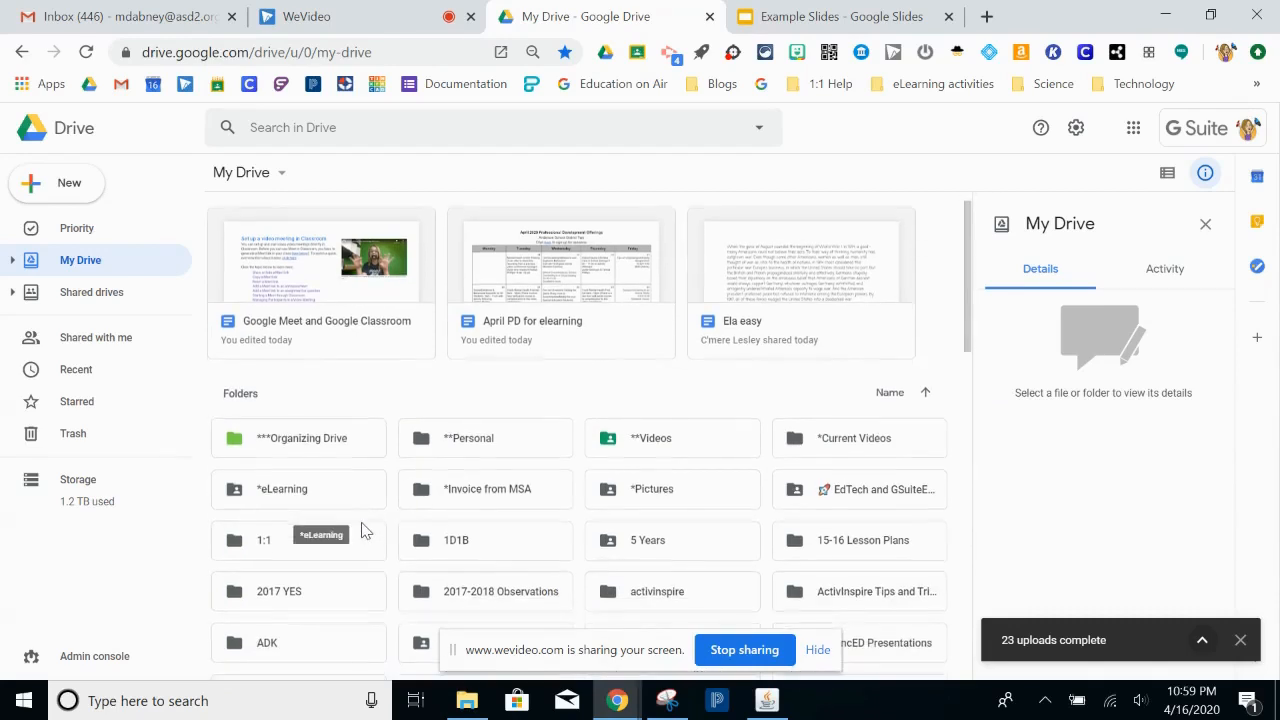
click(330, 496)
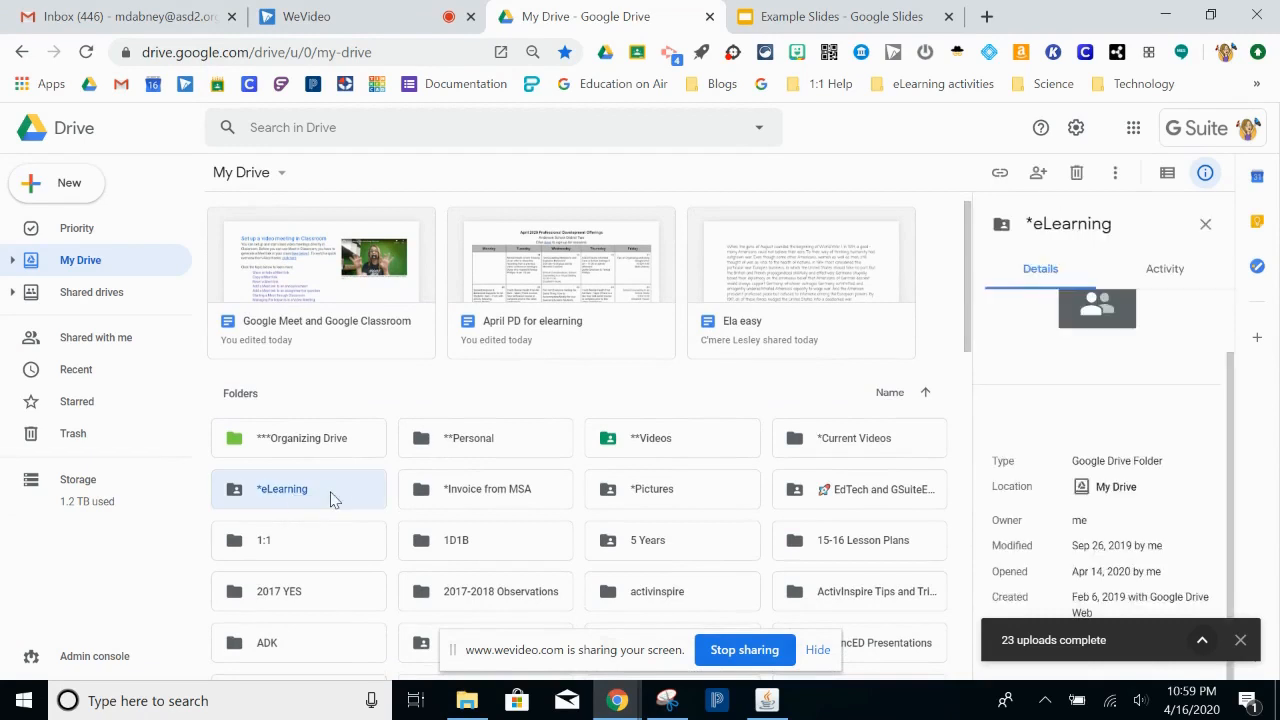
double_click(316, 494)
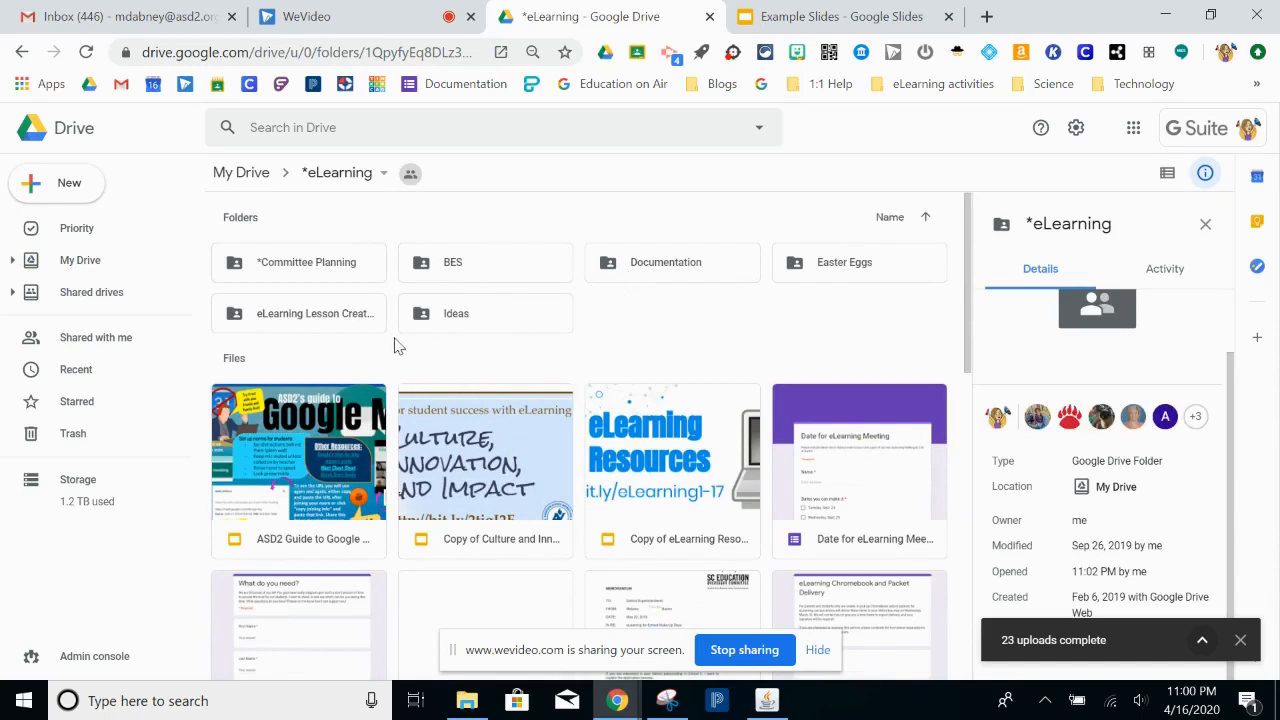
click(386, 174)
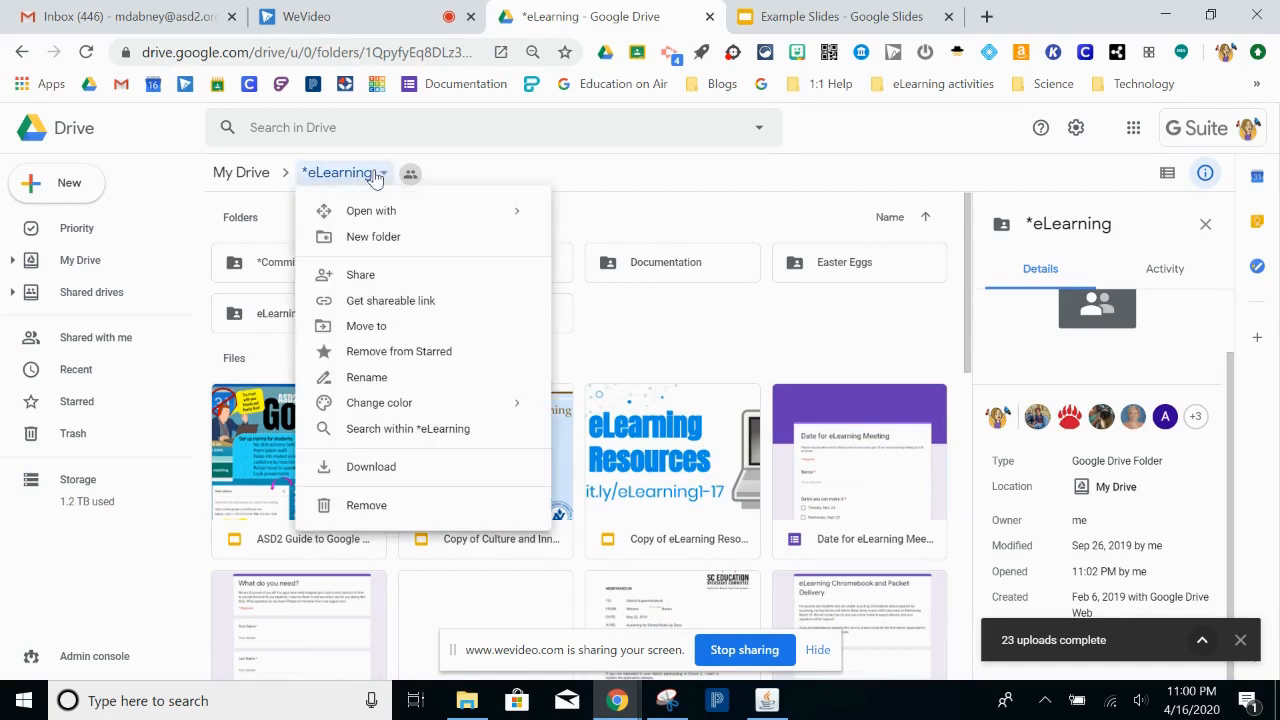
- Review the *eLearning folder's advanced sharing settings, view a collaborator's permission options including ownership, and close the settings
click(420, 276)
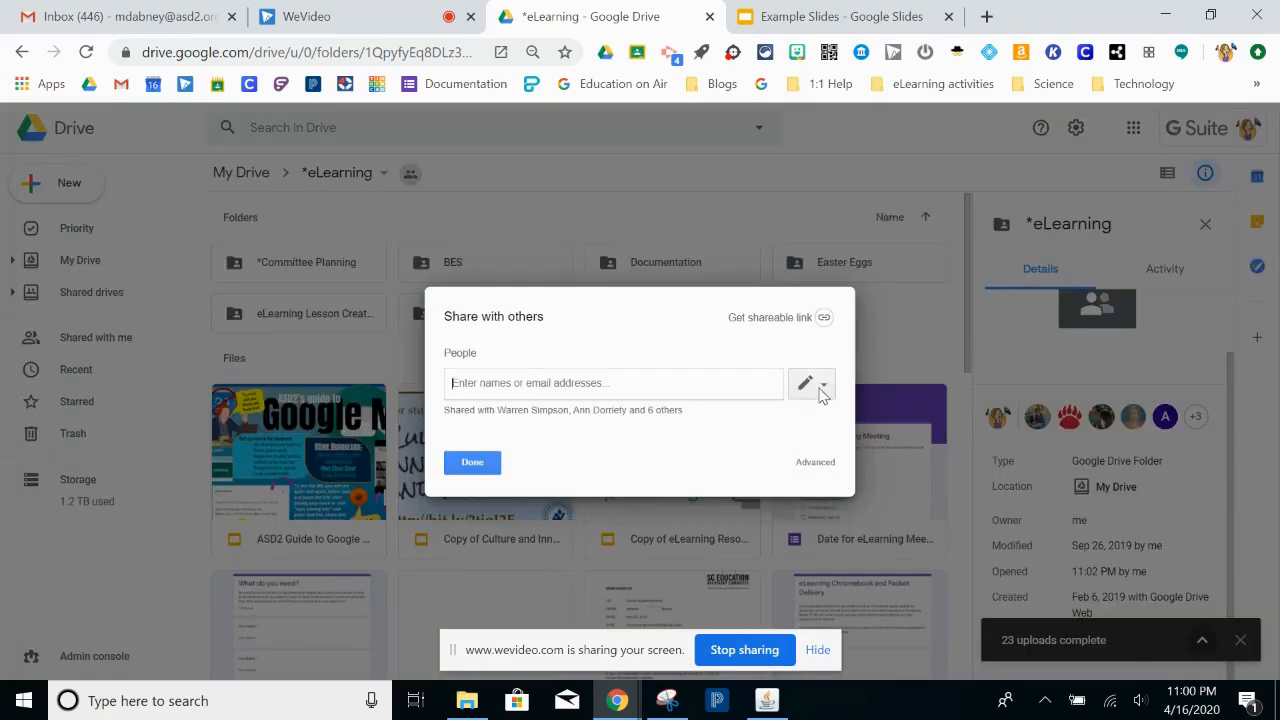
click(669, 409)
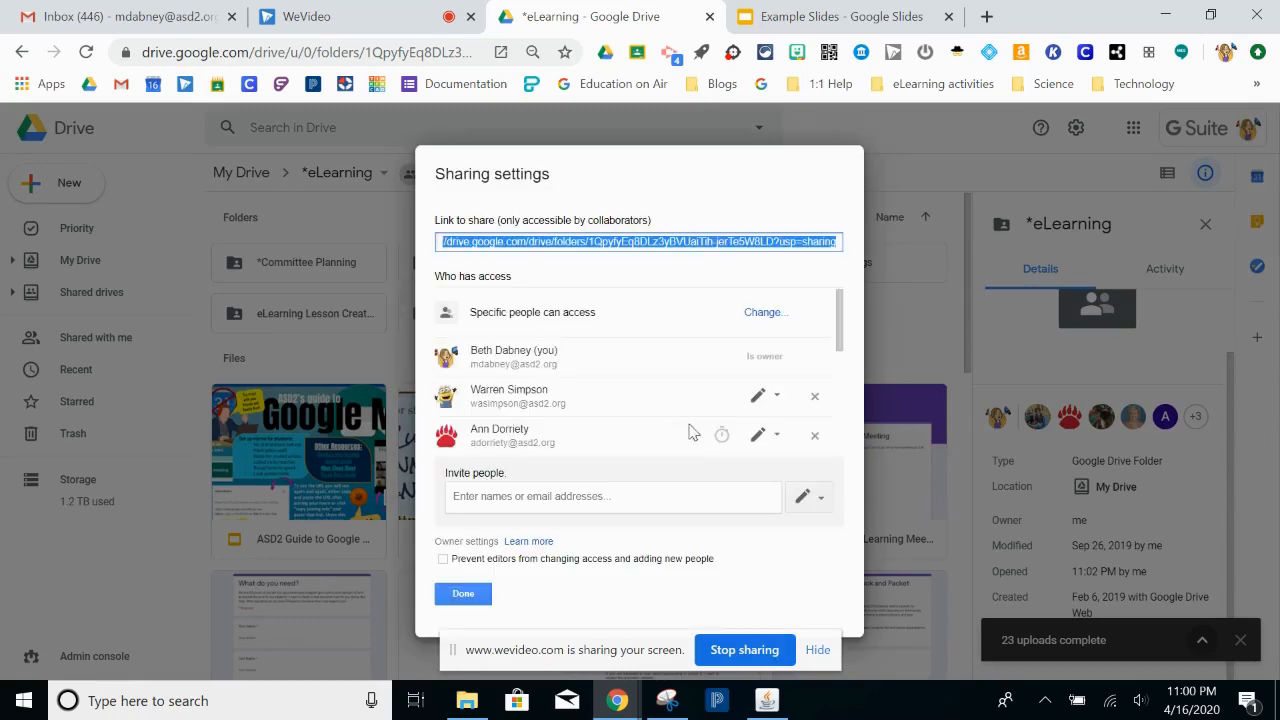
click(777, 397)
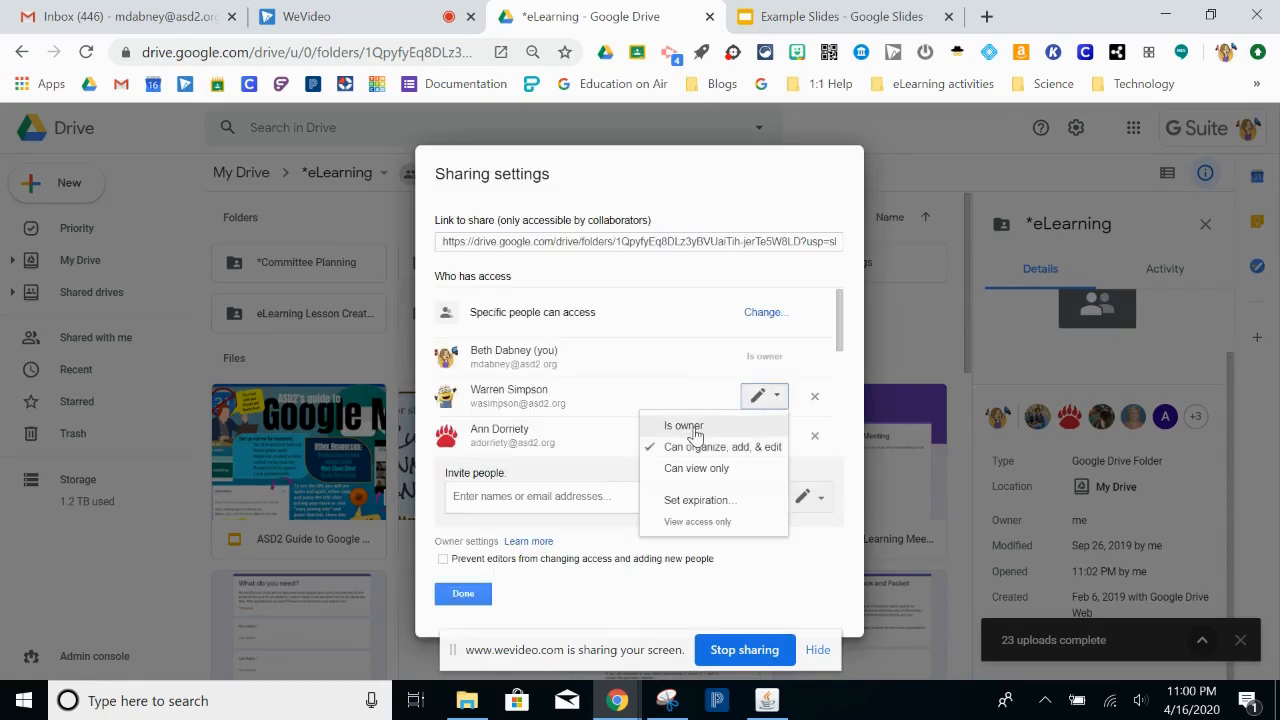
click(722, 367)
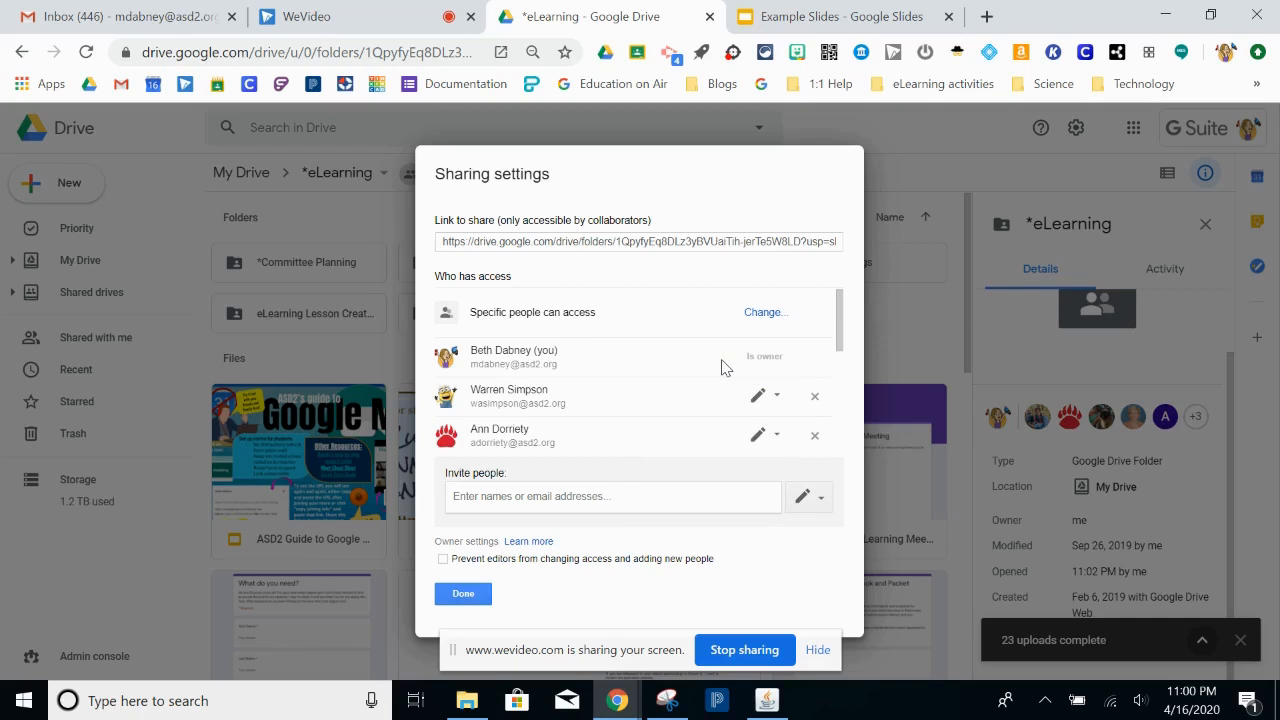
click(467, 597)
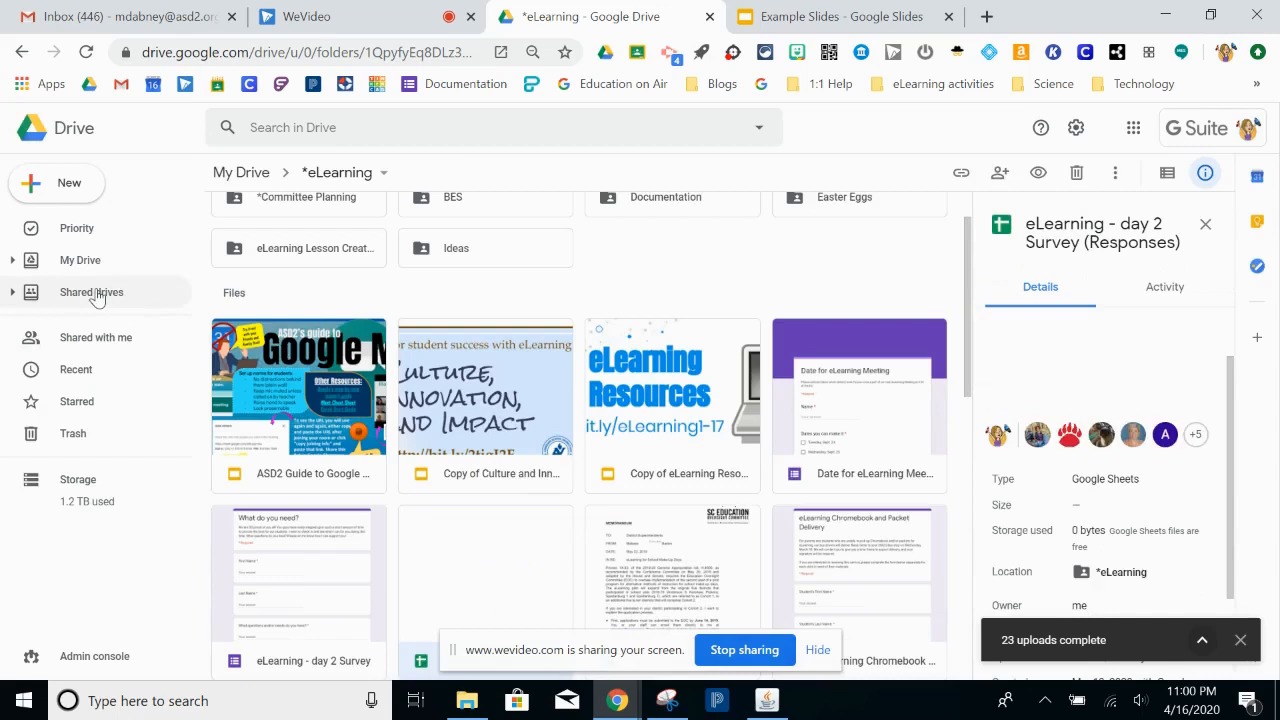
- View the shared drives, select Instructional Coaches, and open The Big Read 19-20 shared drive
click(95, 294)
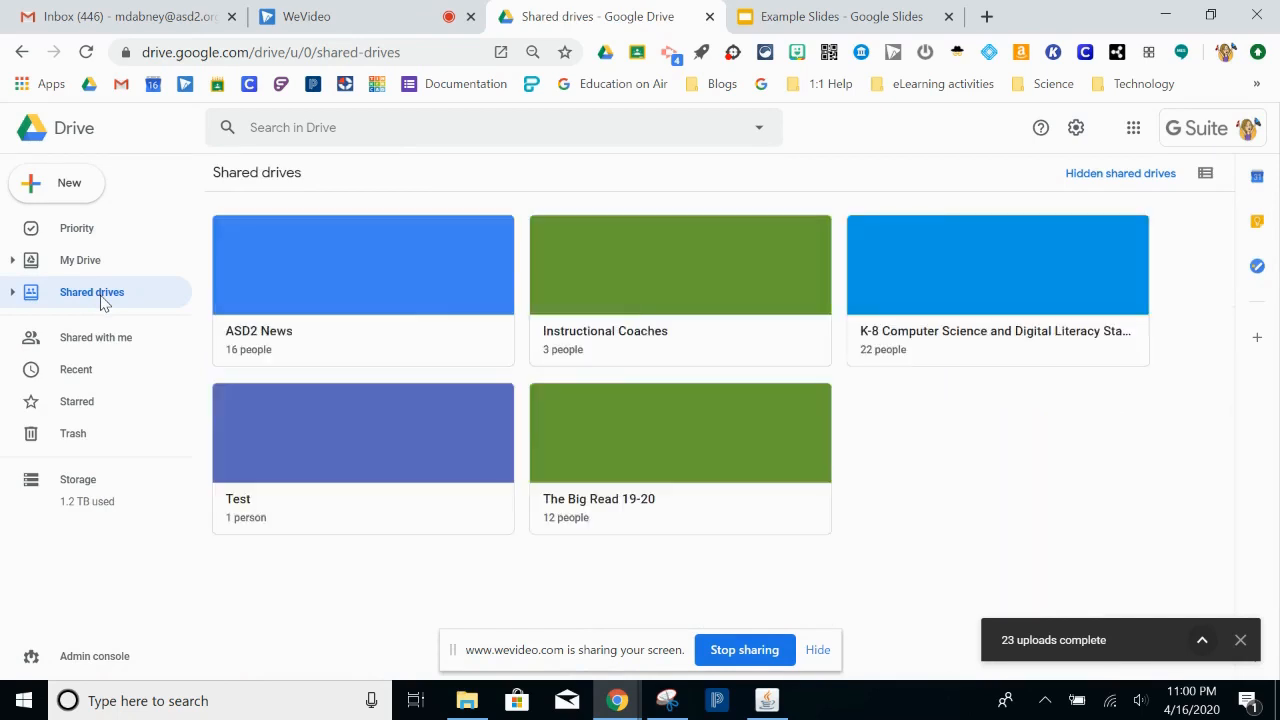
click(724, 310)
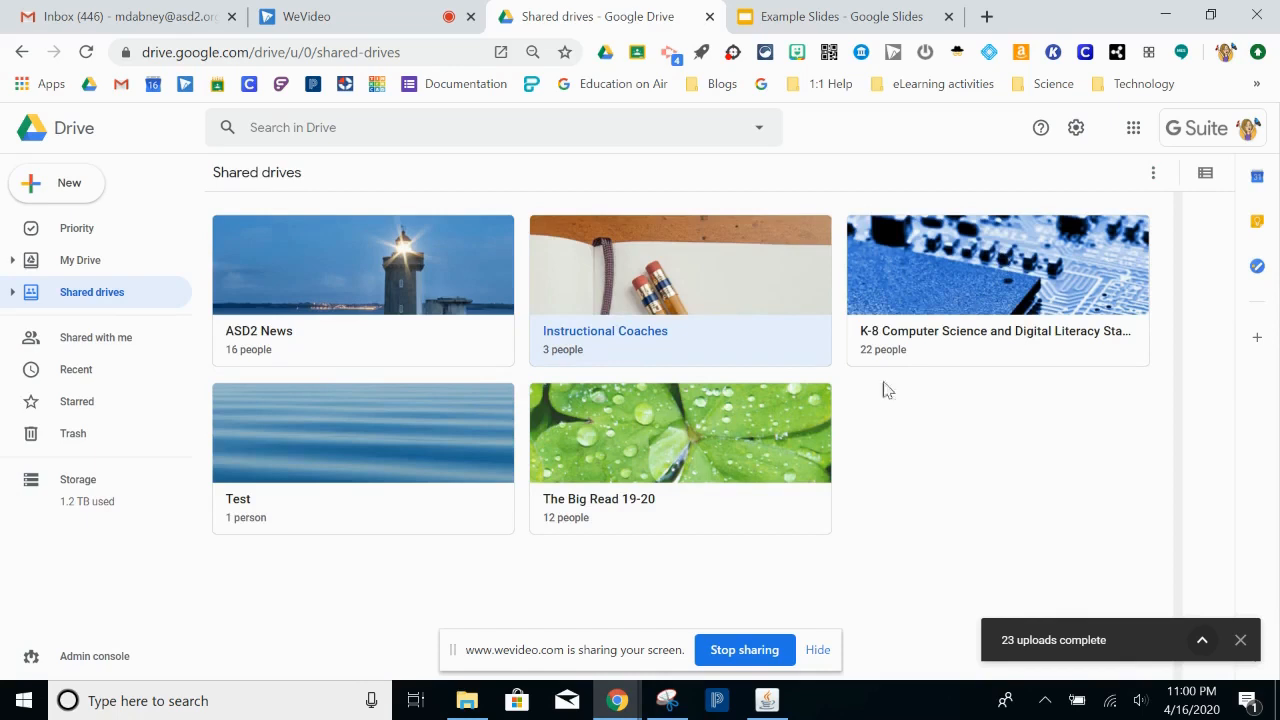
click(697, 474)
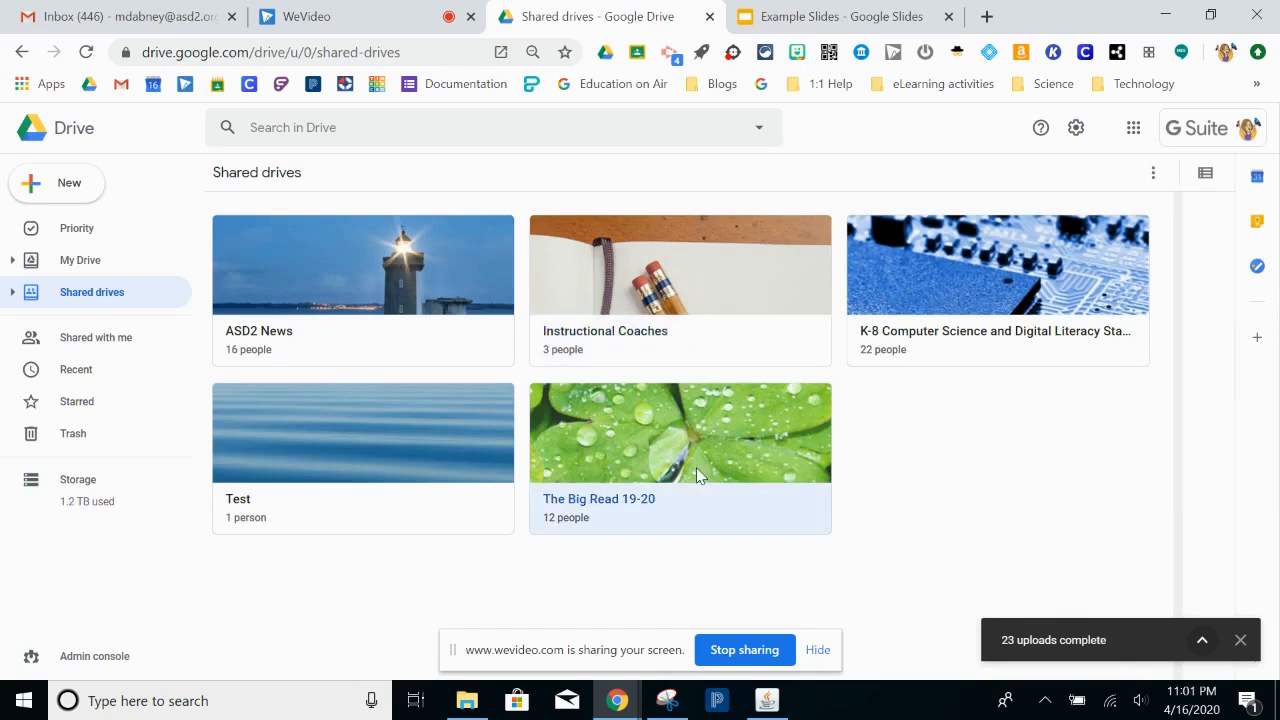
double_click(701, 457)
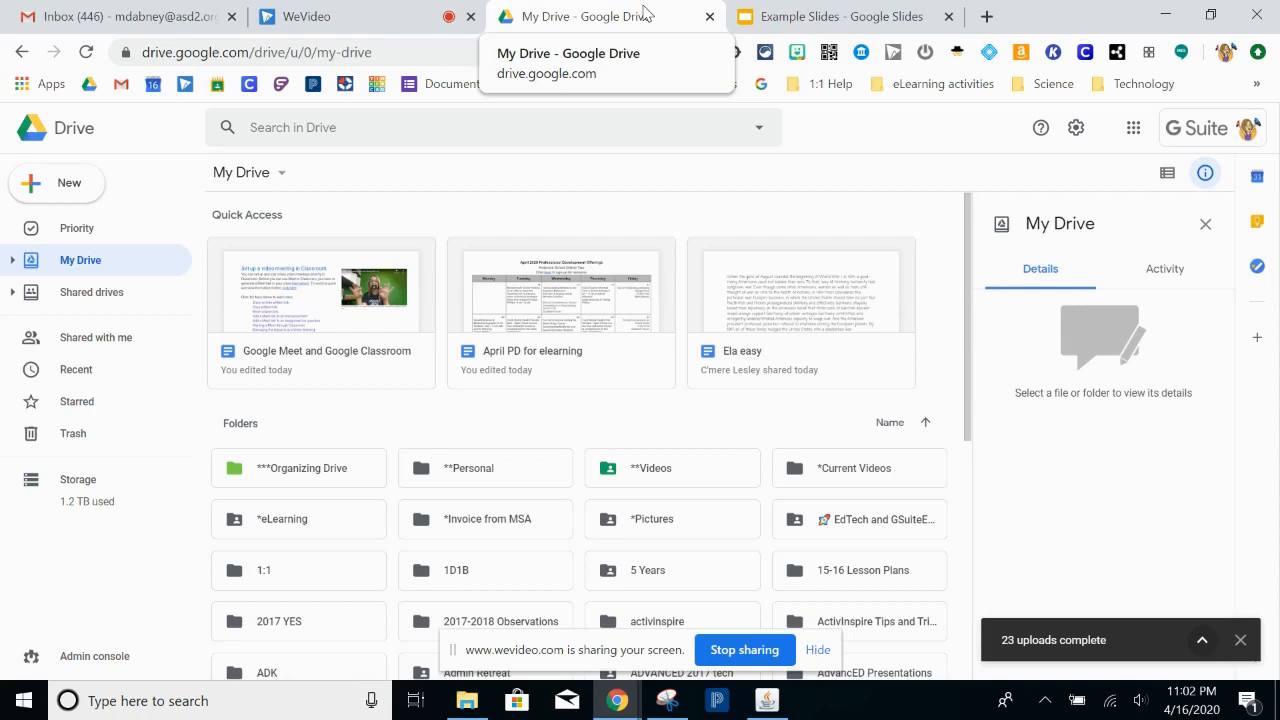
- Create a blank Google document in a new browser tab using the docs.new address
key(ctrl+t)
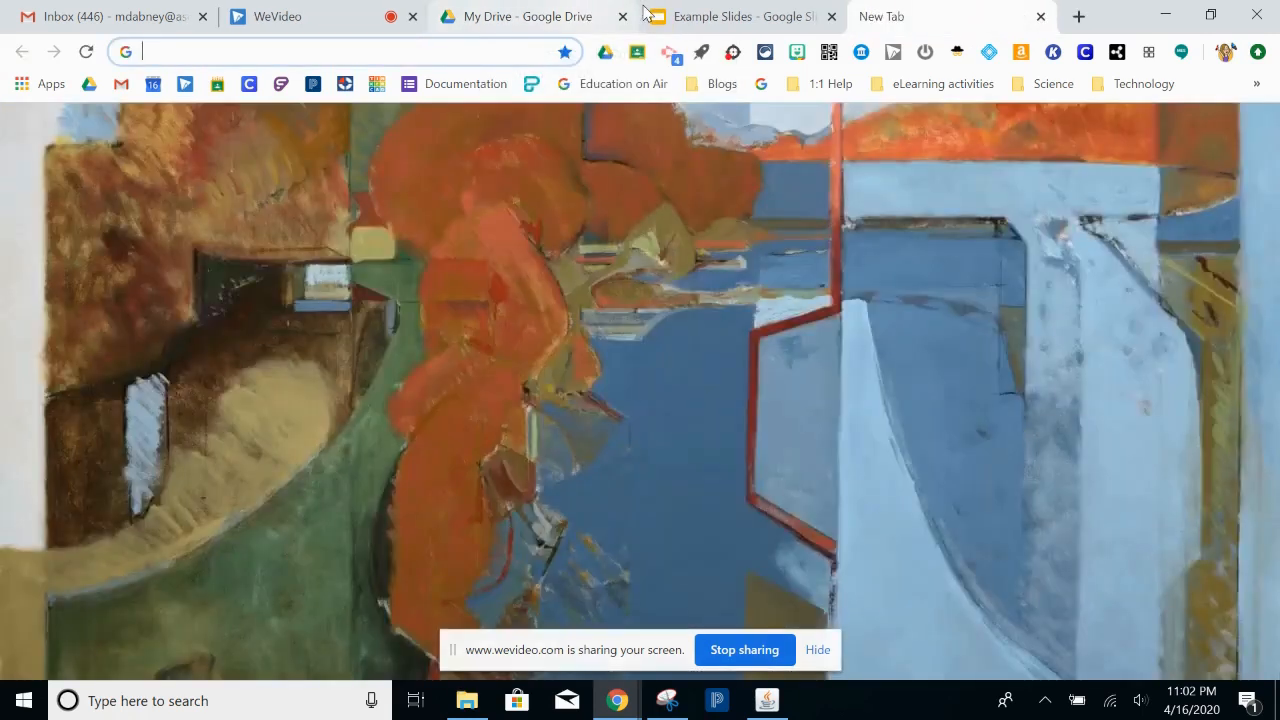
text(docs.)
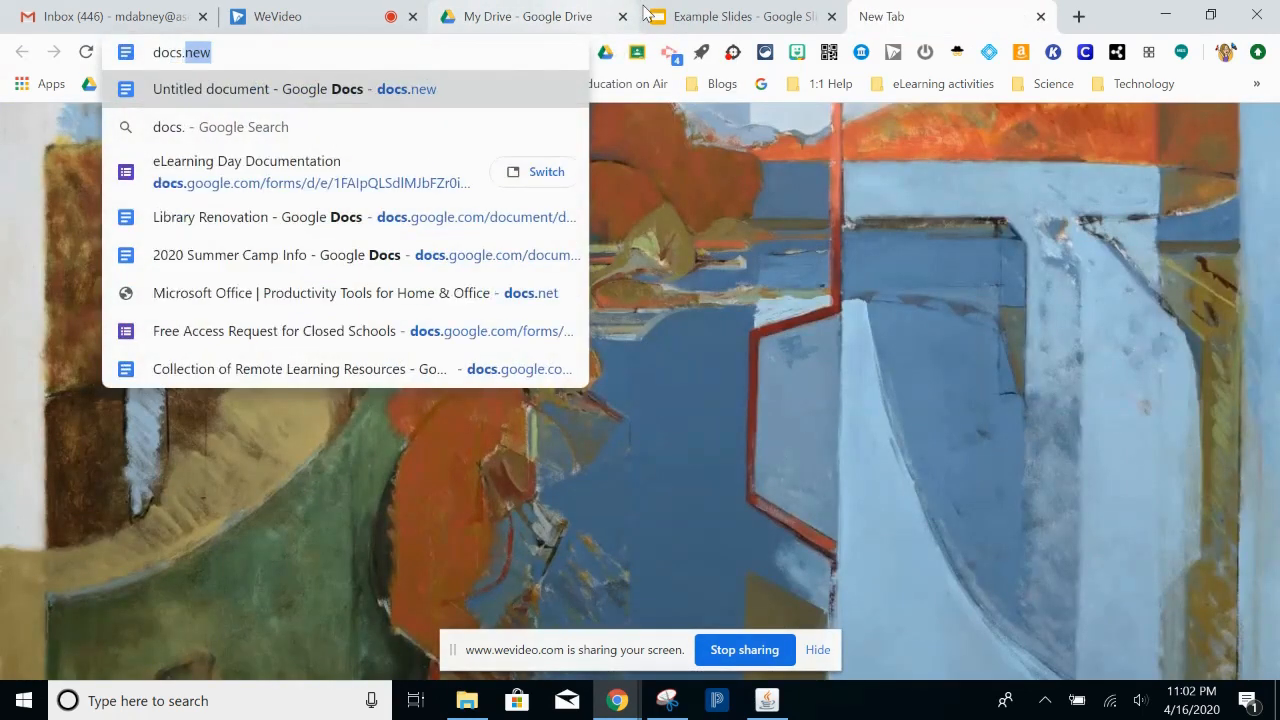
text(new)
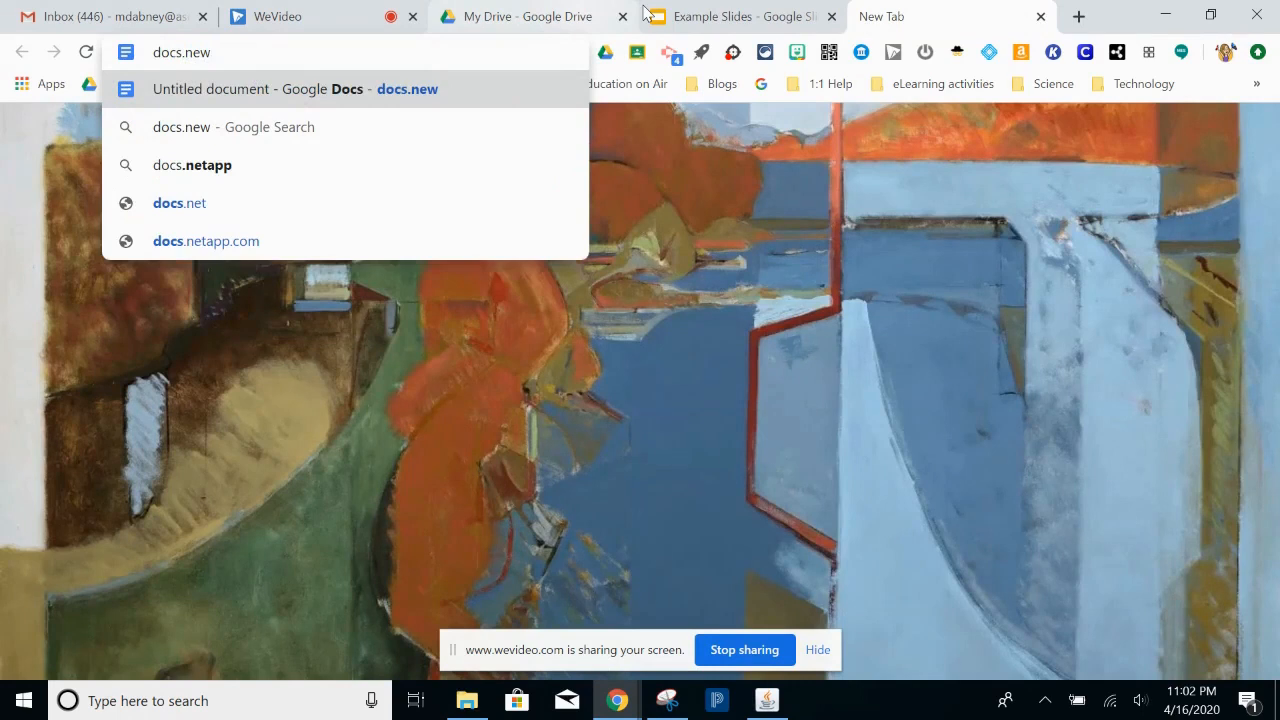
key(Return)
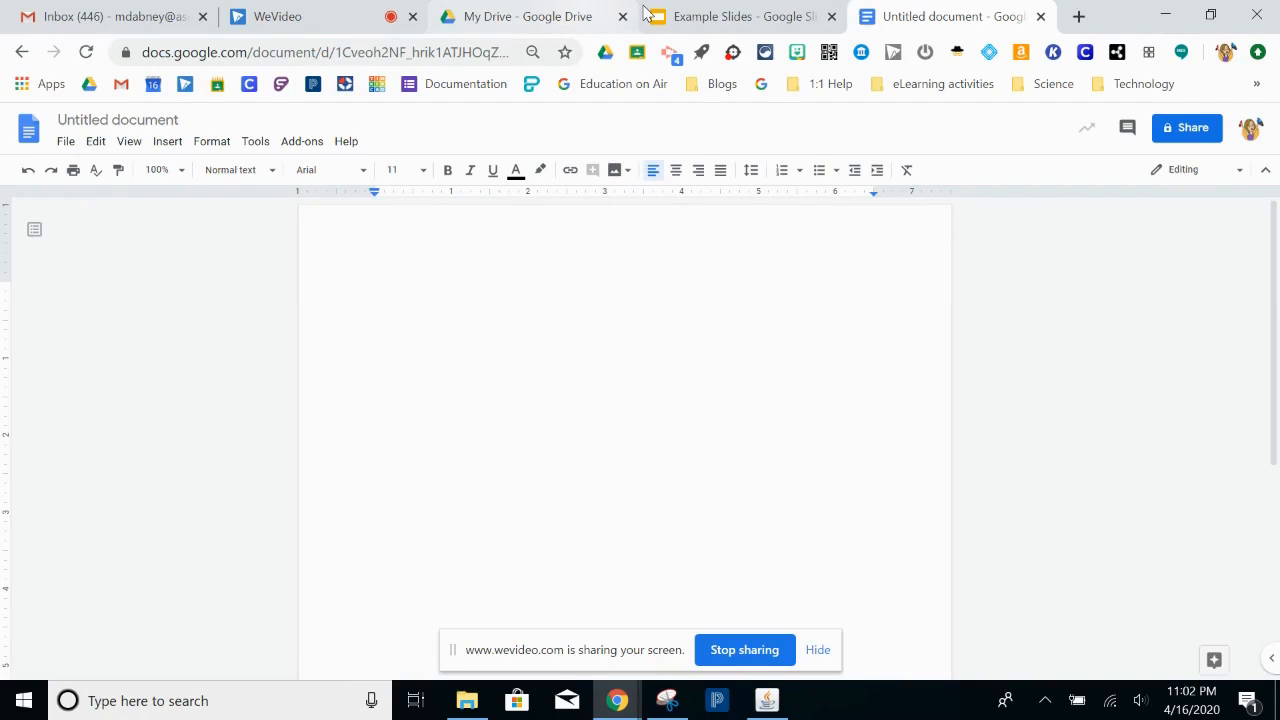
- Rename the untitled document as "Notes for Dr. R."
click(171, 120)
text(s for Dr. R.)
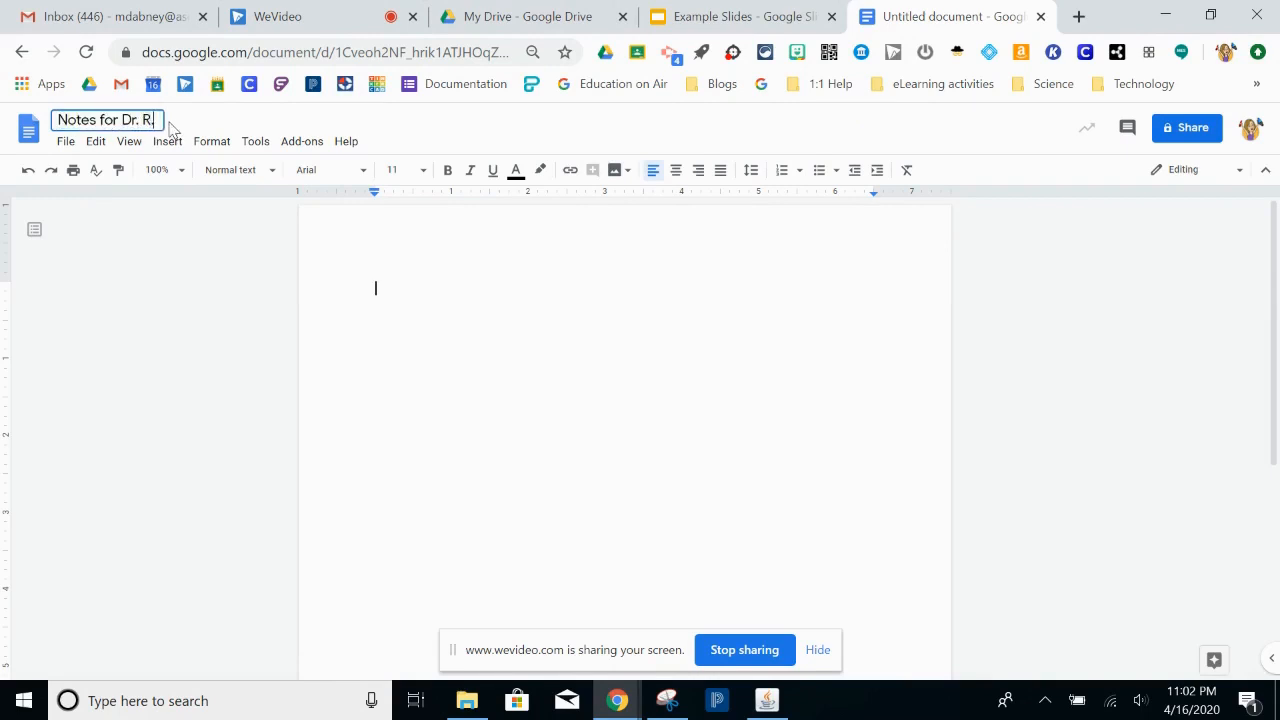
key(Return)
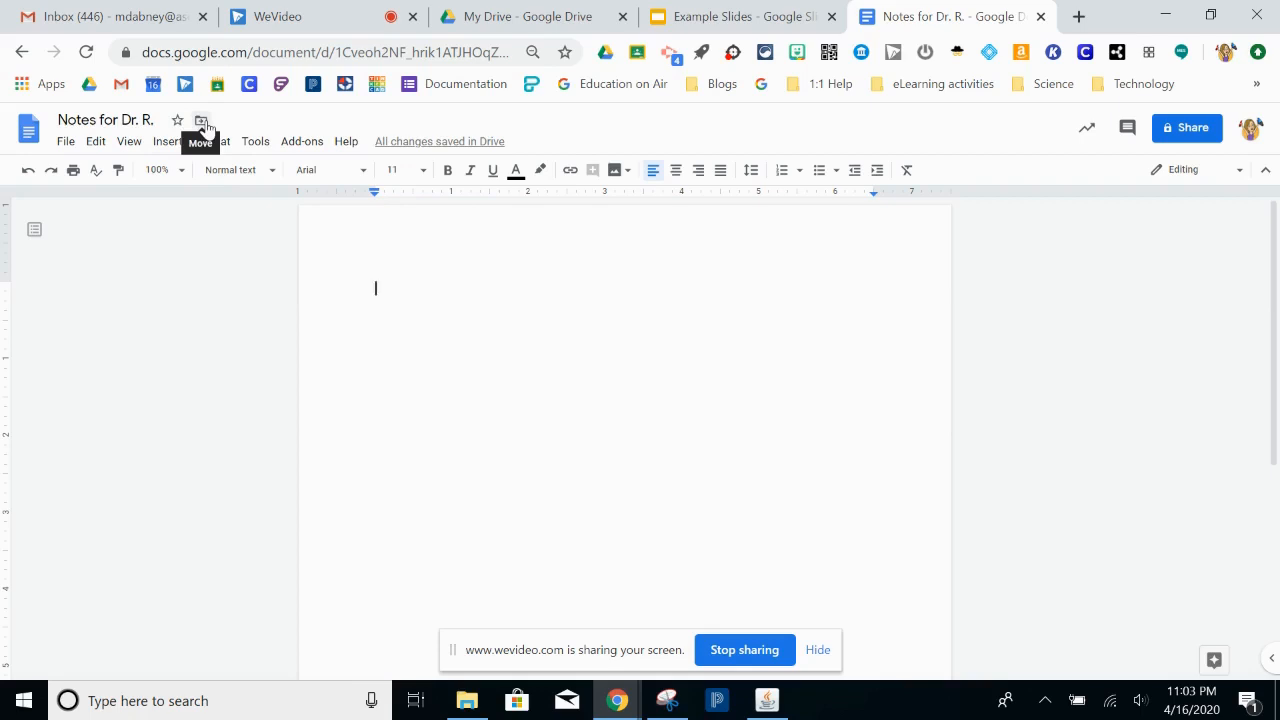
- Return to My Drive and look through its folders and loose files, selecting AU Grads - Teachers and Administrators 10.2018.xlsx along the way
click(467, 16)
scroll(490, 447, down, 5)
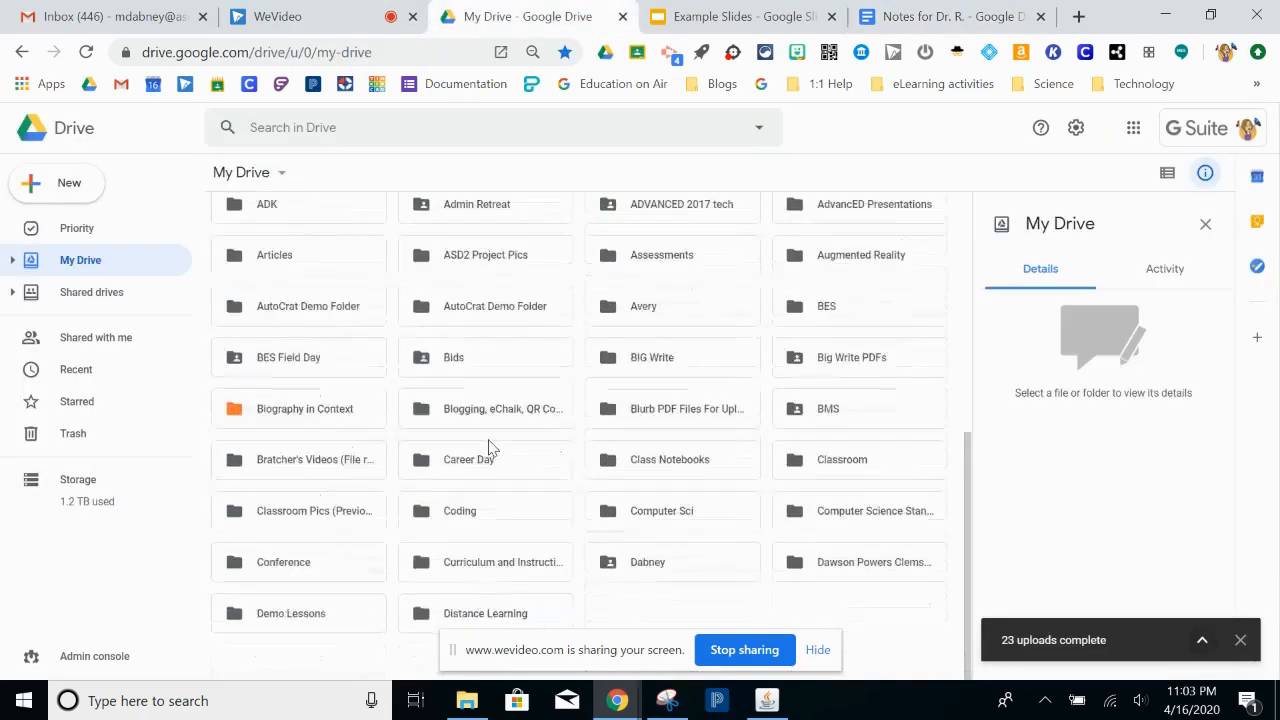
scroll(550, 583, down, 10)
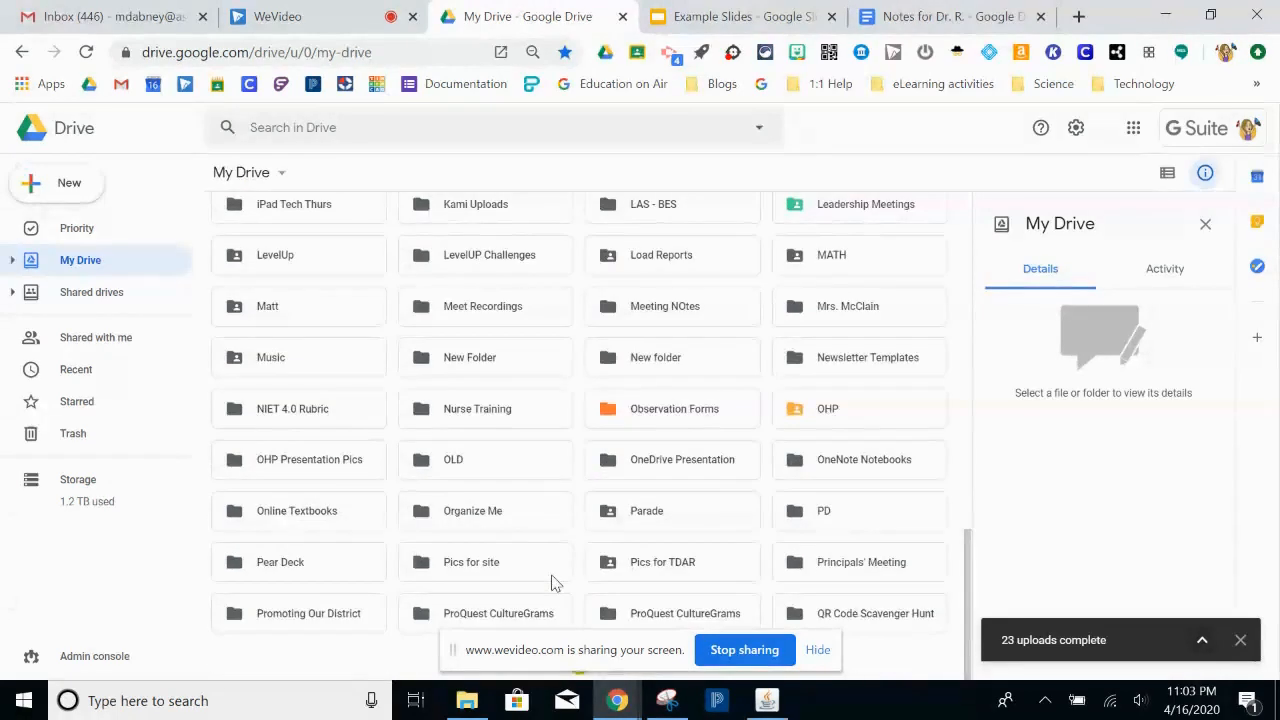
scroll(549, 560, down, 10)
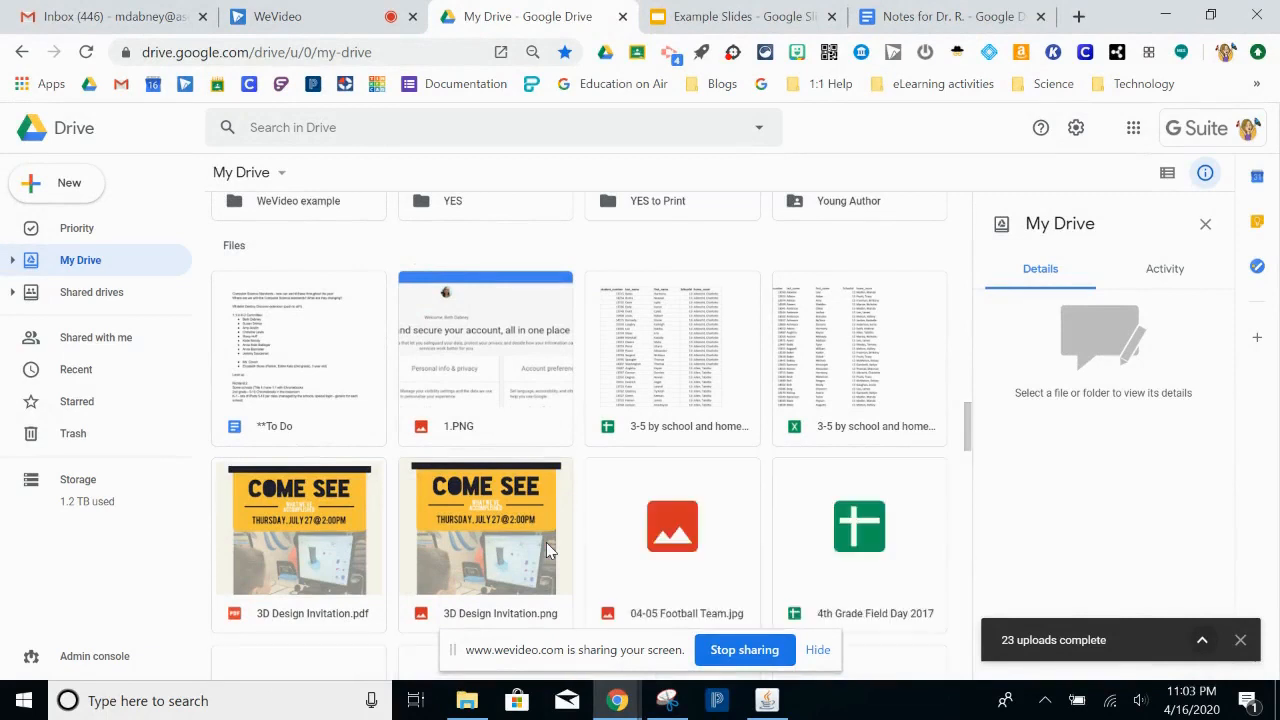
scroll(548, 549, down, 4)
scroll(548, 549, down, 4)
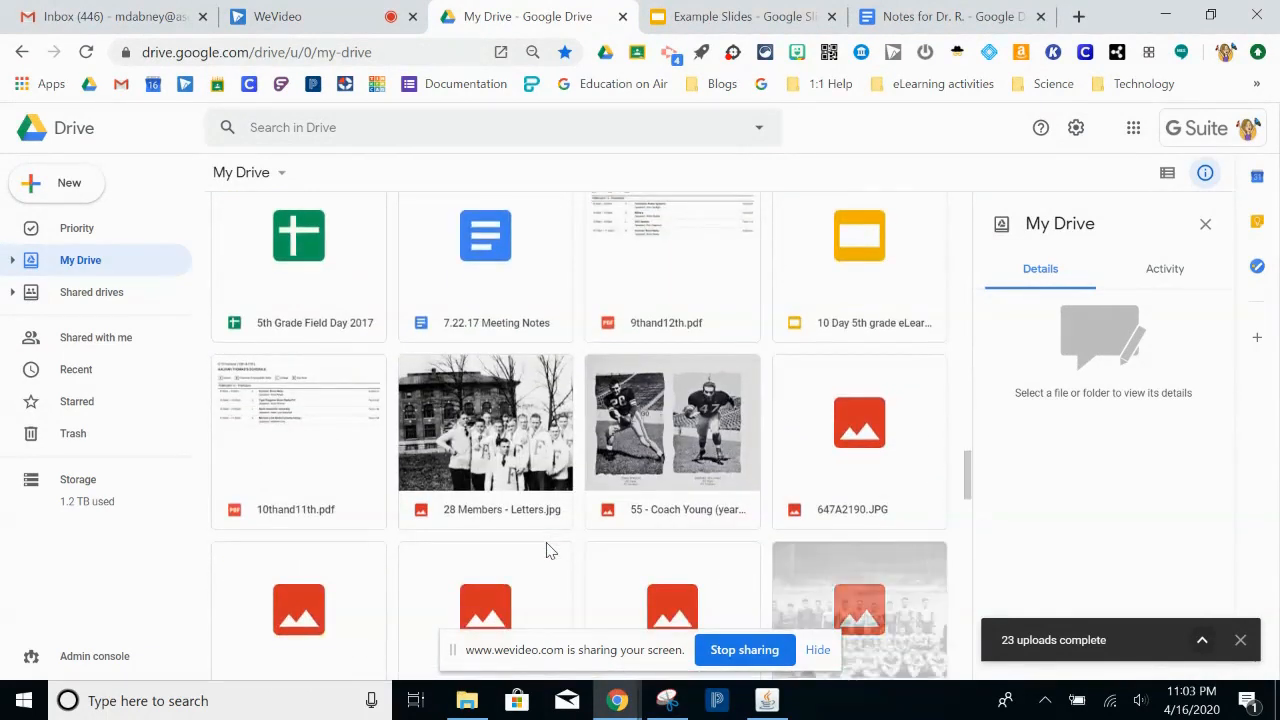
scroll(548, 549, up, 3)
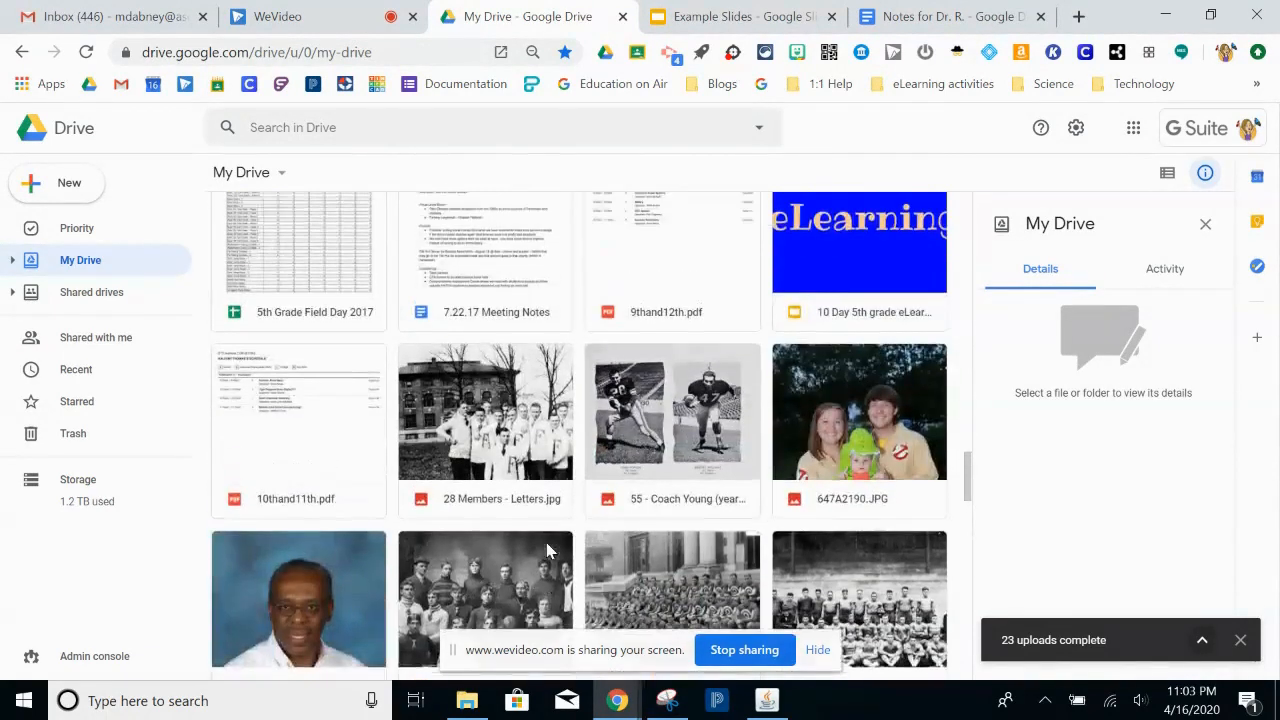
scroll(548, 549, up, 4)
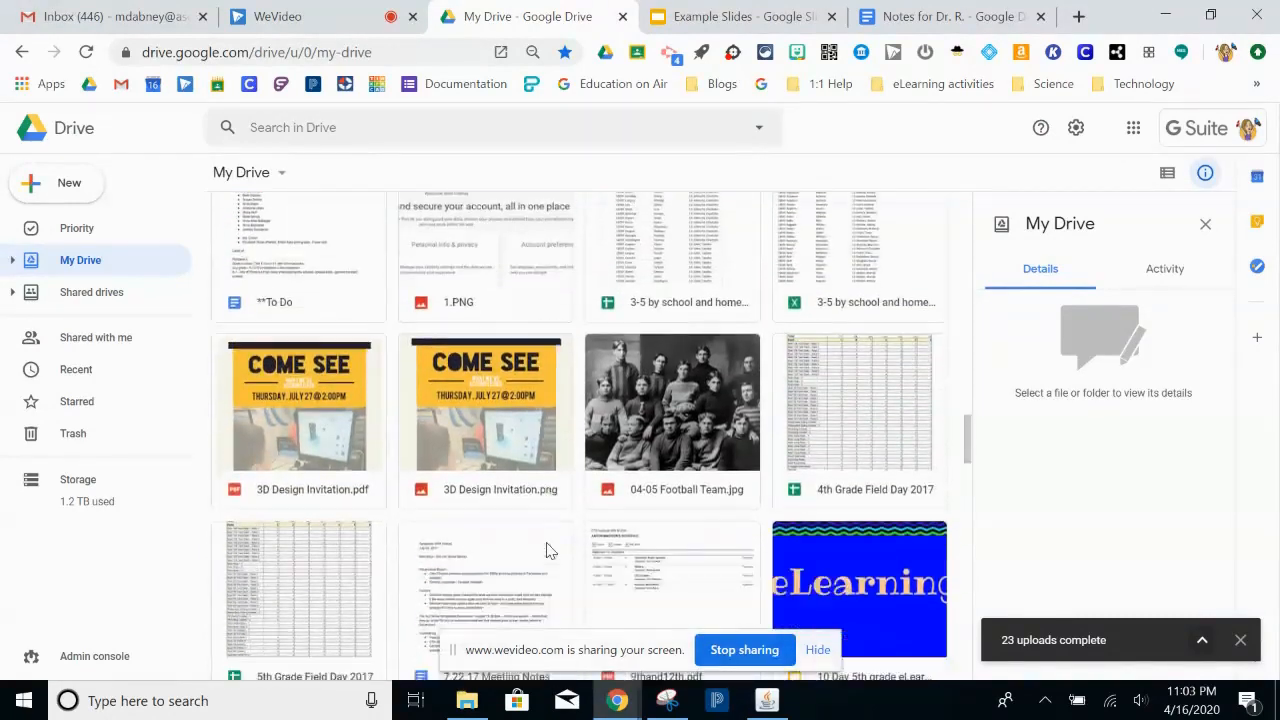
scroll(548, 549, down, 5)
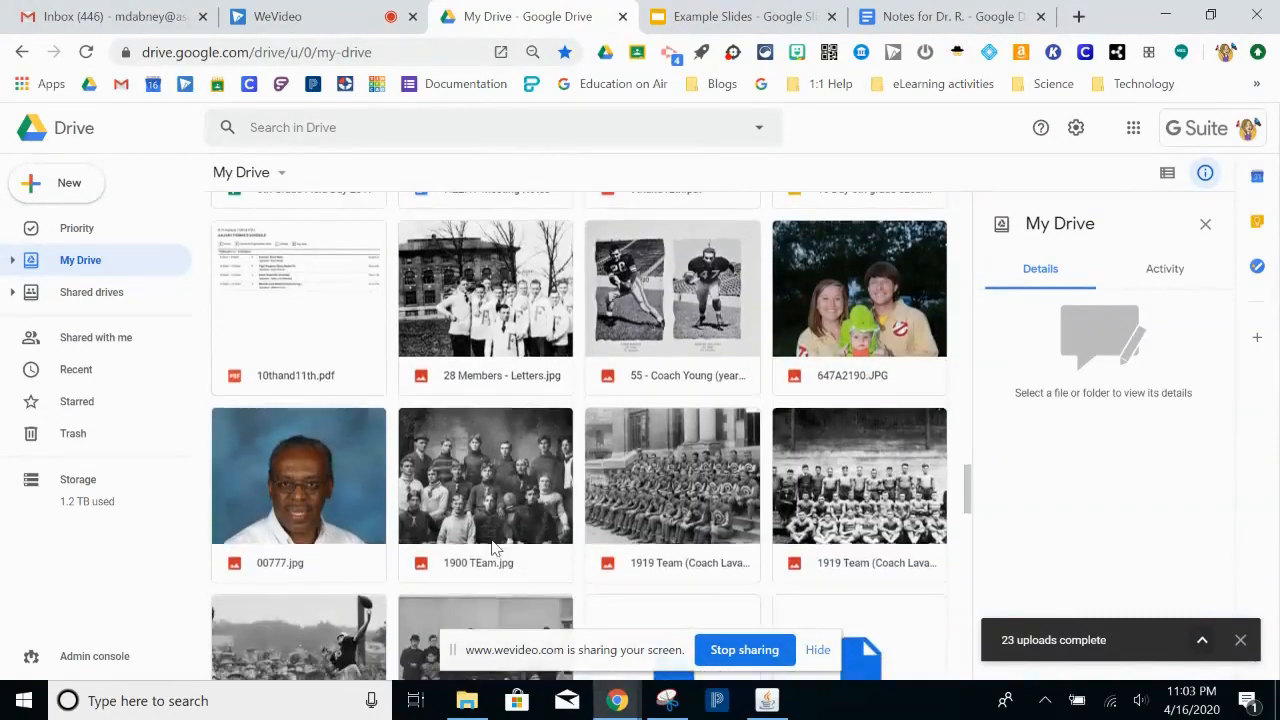
scroll(518, 549, down, 6)
scroll(491, 547, down, 8)
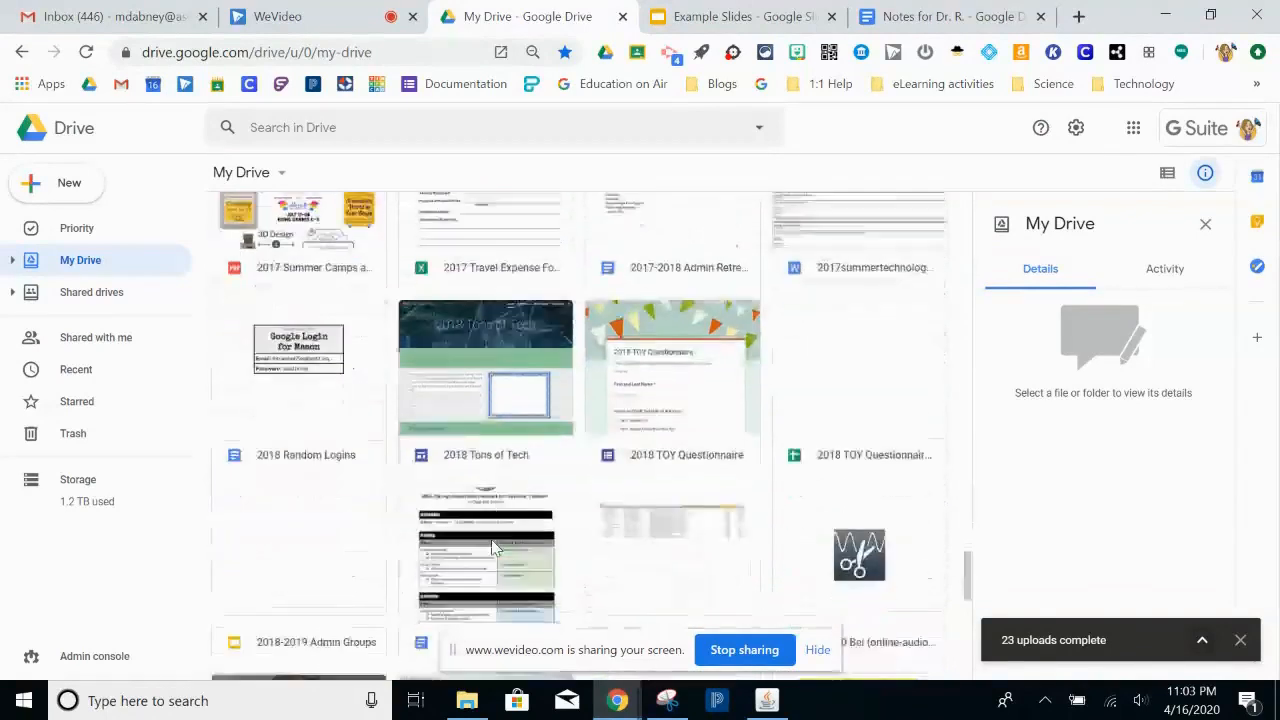
scroll(491, 547, down, 3)
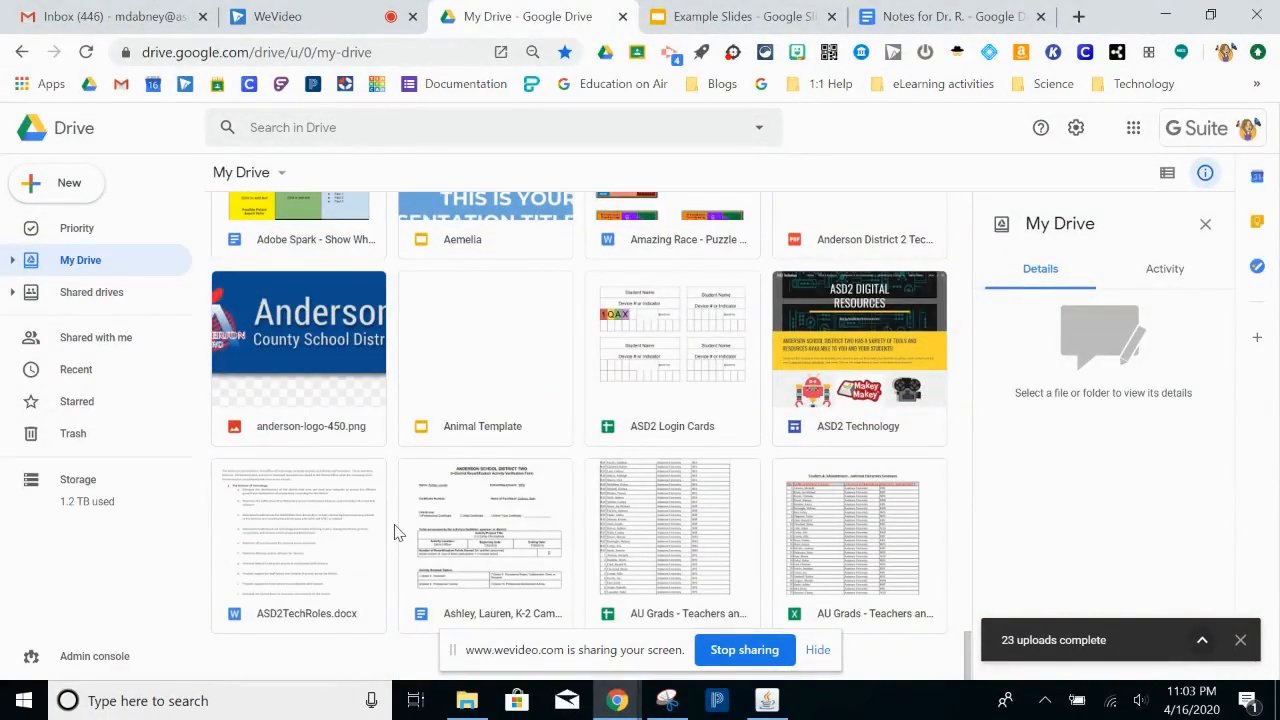
click(800, 522)
scroll(634, 560, down, 5)
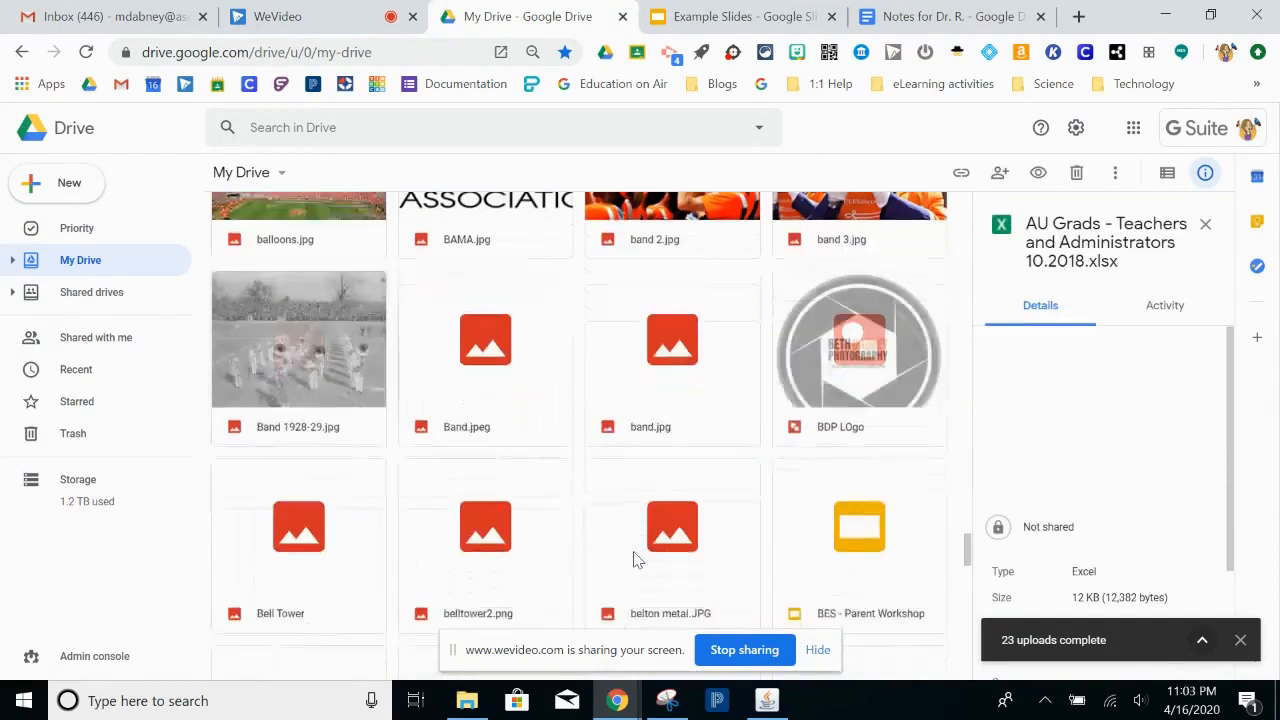
scroll(633, 558, down, 4)
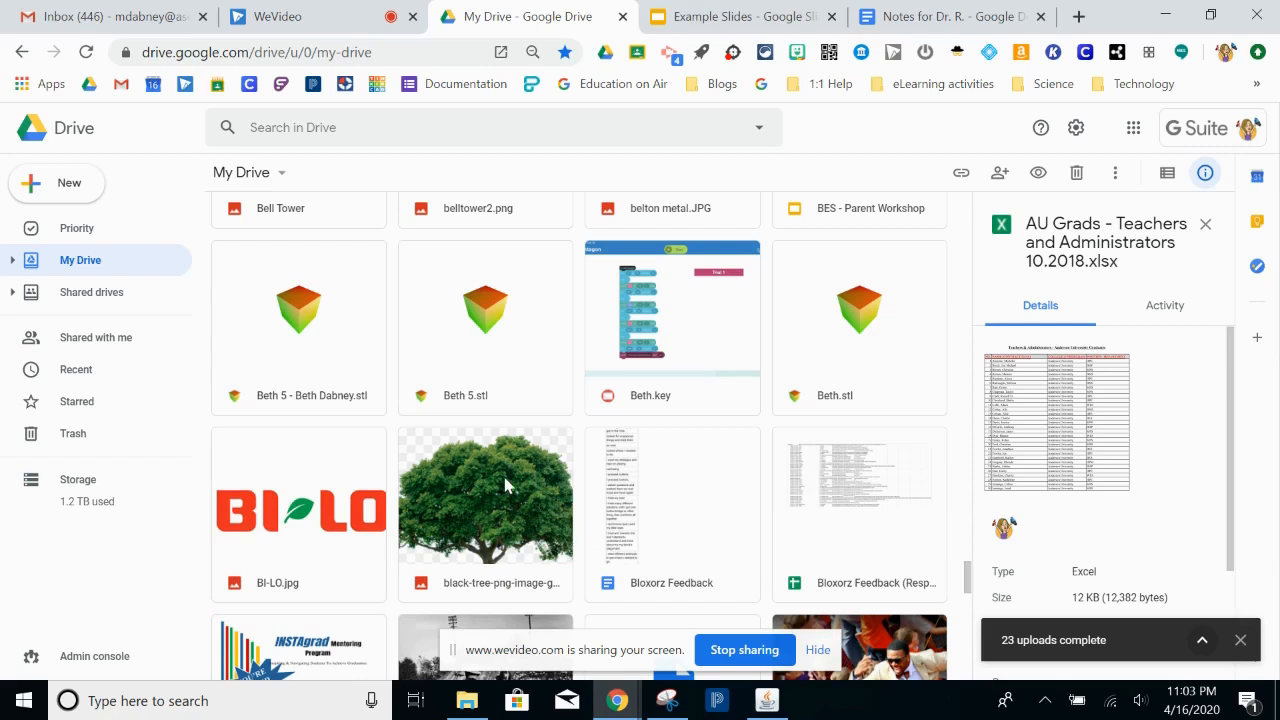
scroll(506, 486, down, 2)
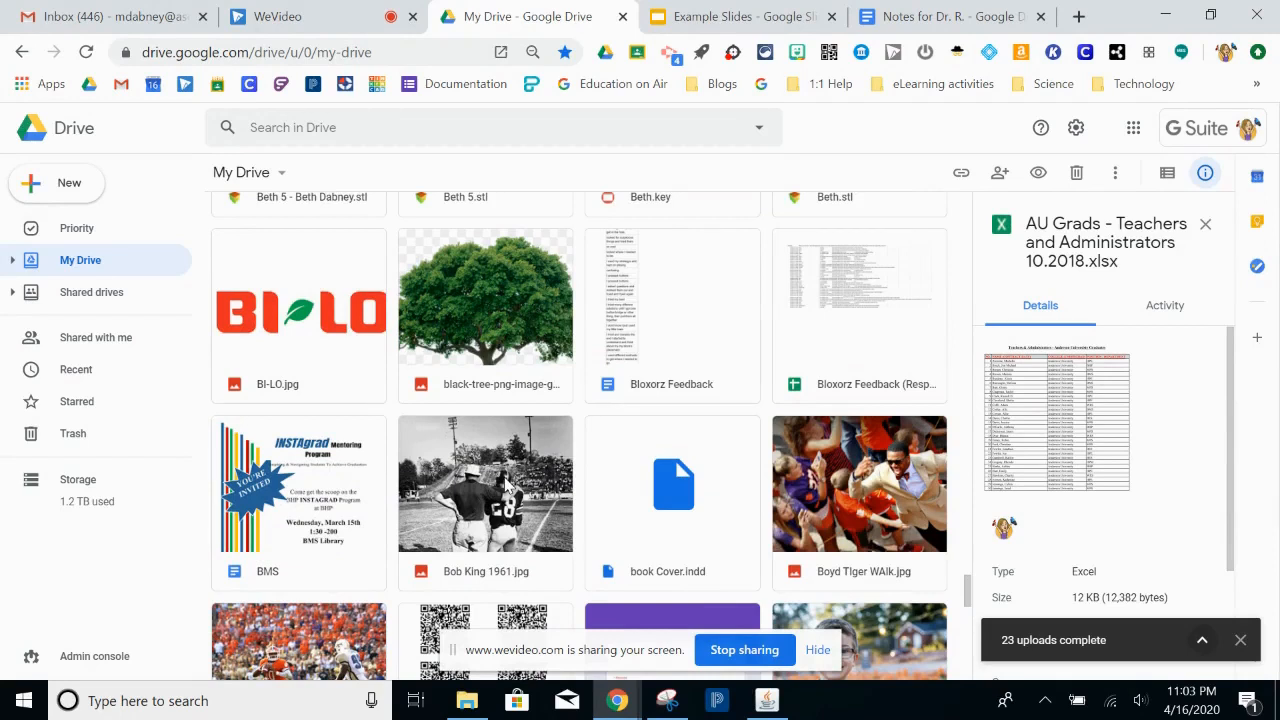
scroll(490, 434, down, 5)
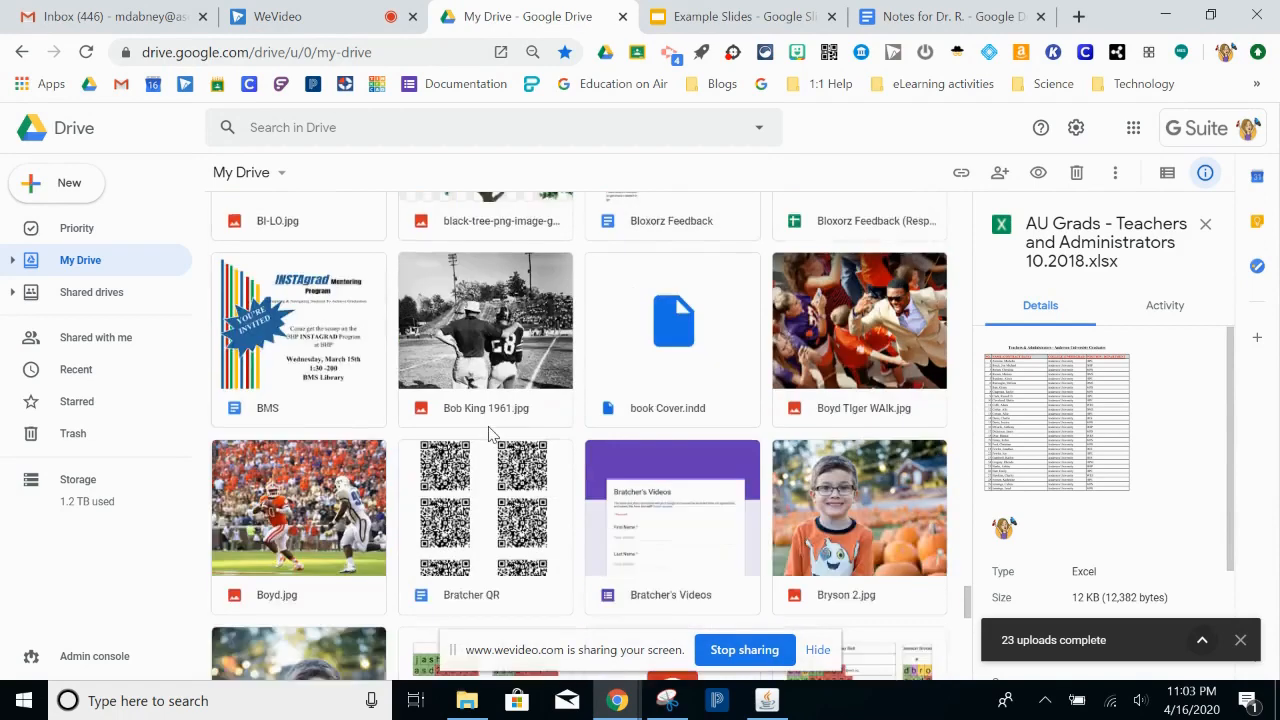
scroll(490, 434, down, 6)
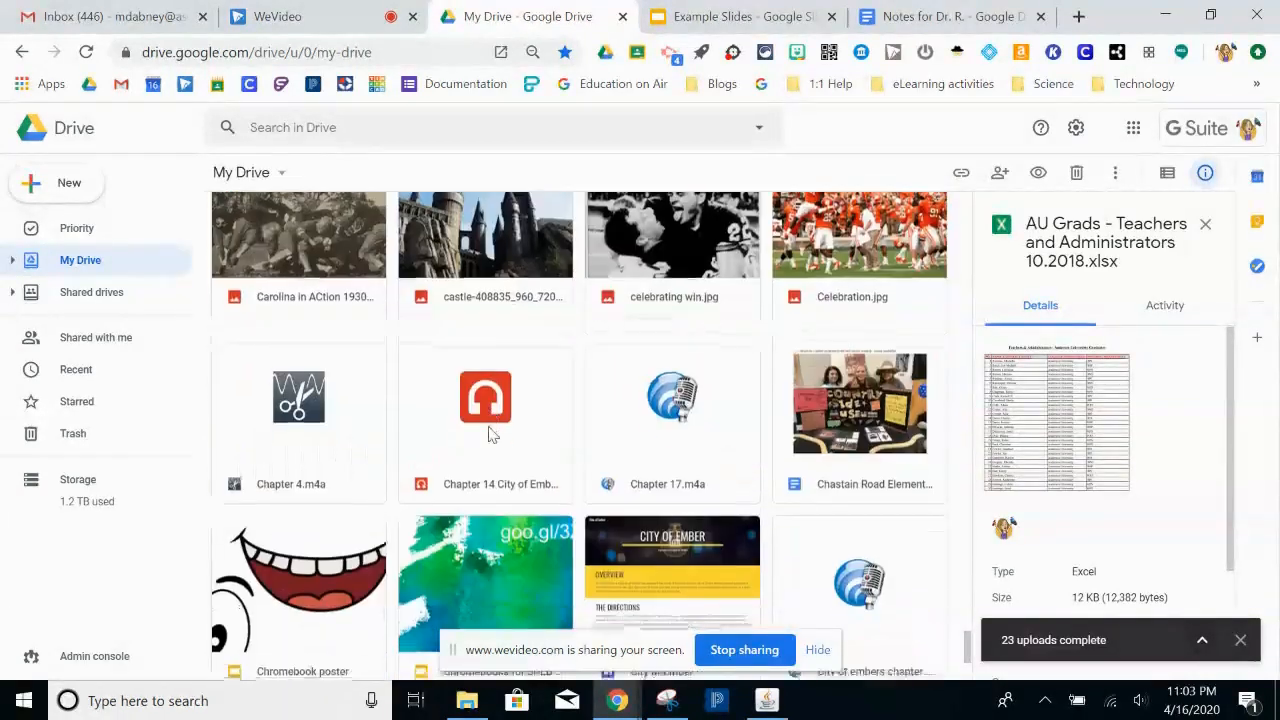
scroll(490, 434, down, 1)
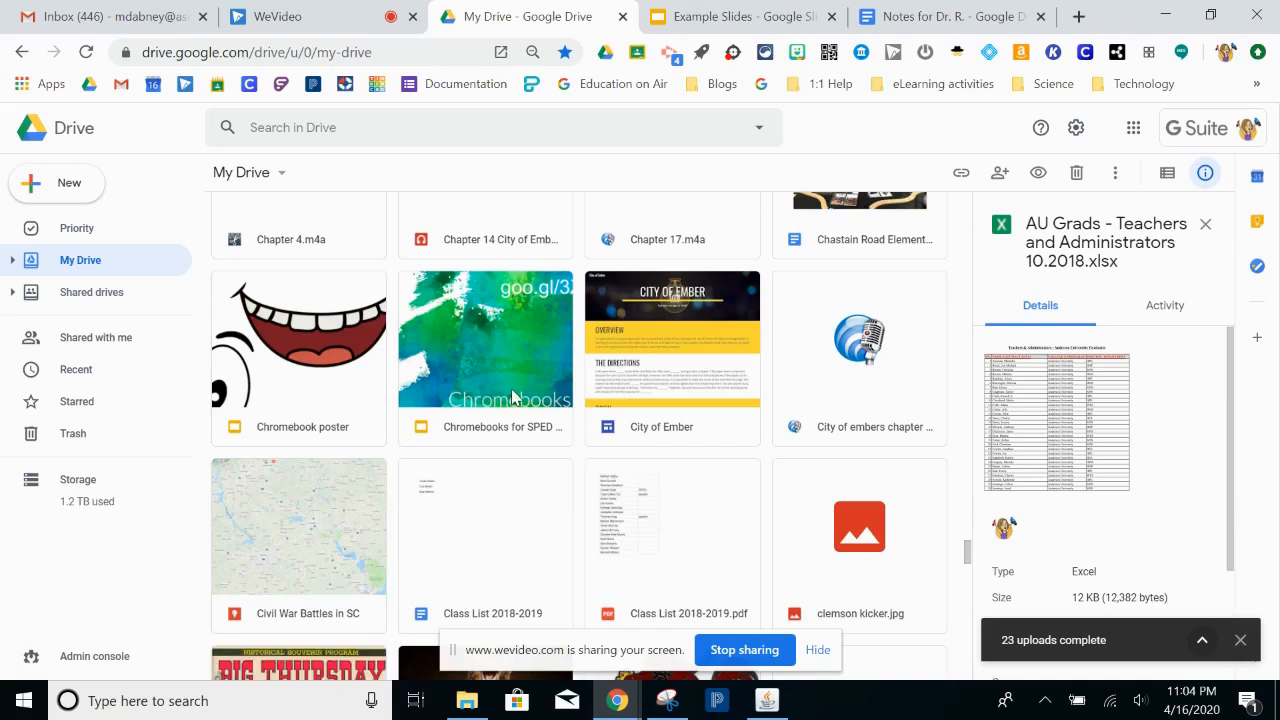
scroll(512, 398, down, 20)
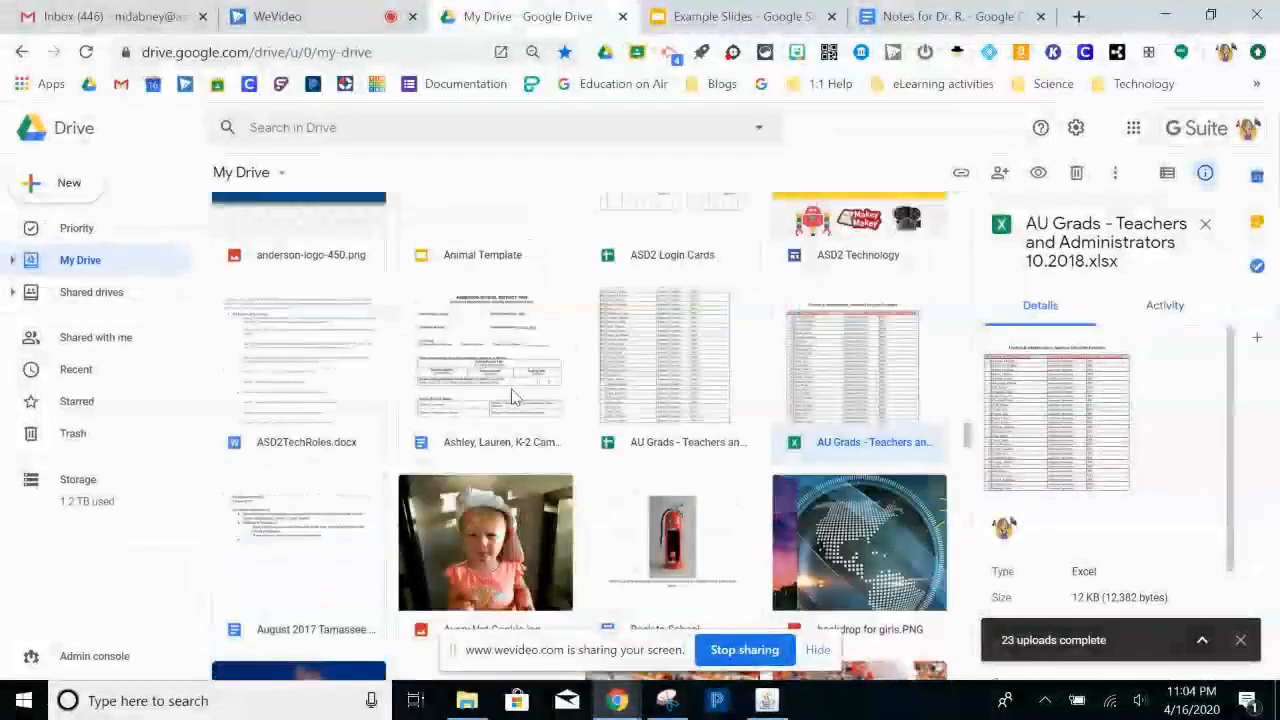
- Search the whole Drive for "easter"
scroll(512, 398, up, 20)
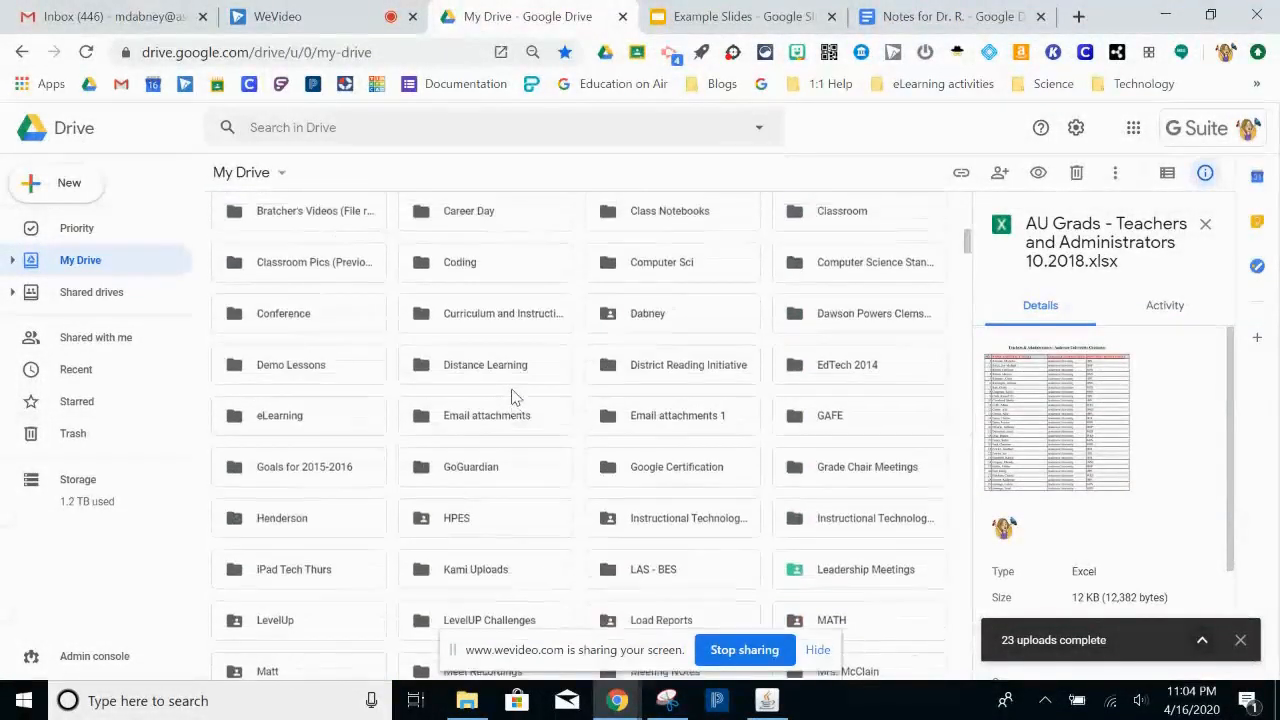
scroll(512, 398, up, 2)
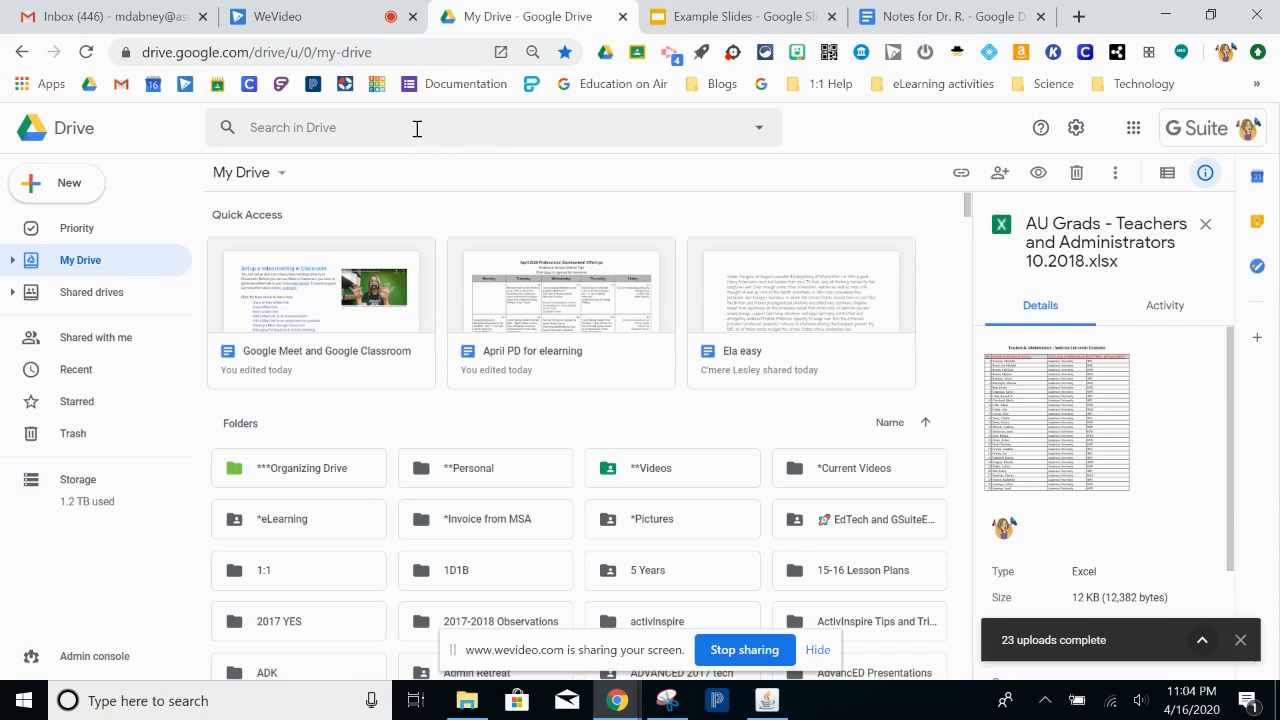
click(361, 128)
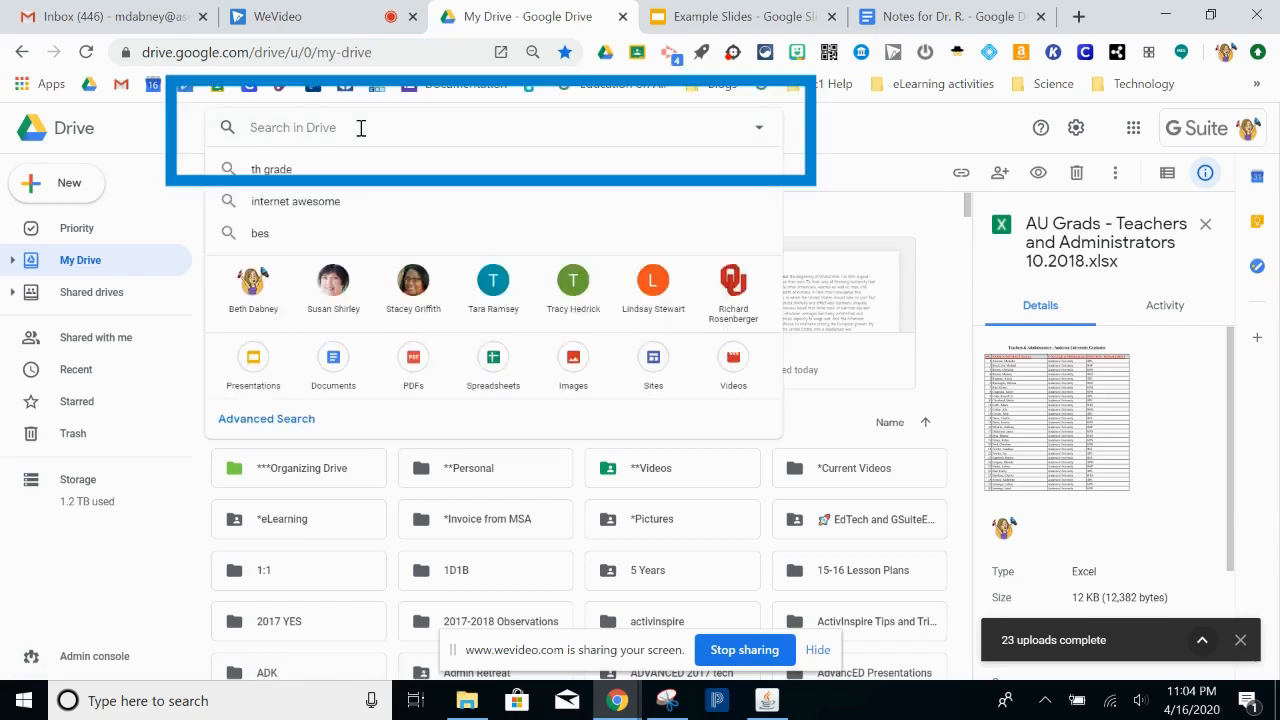
text(easter)
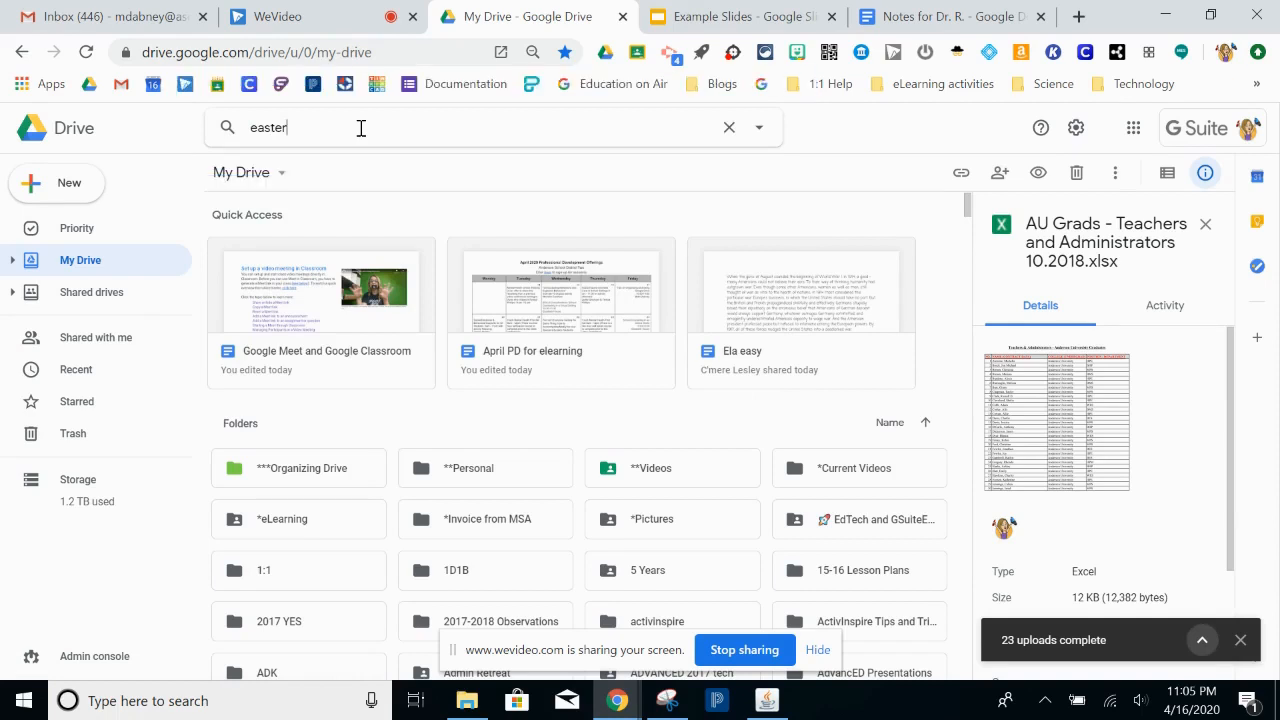
key(Return)
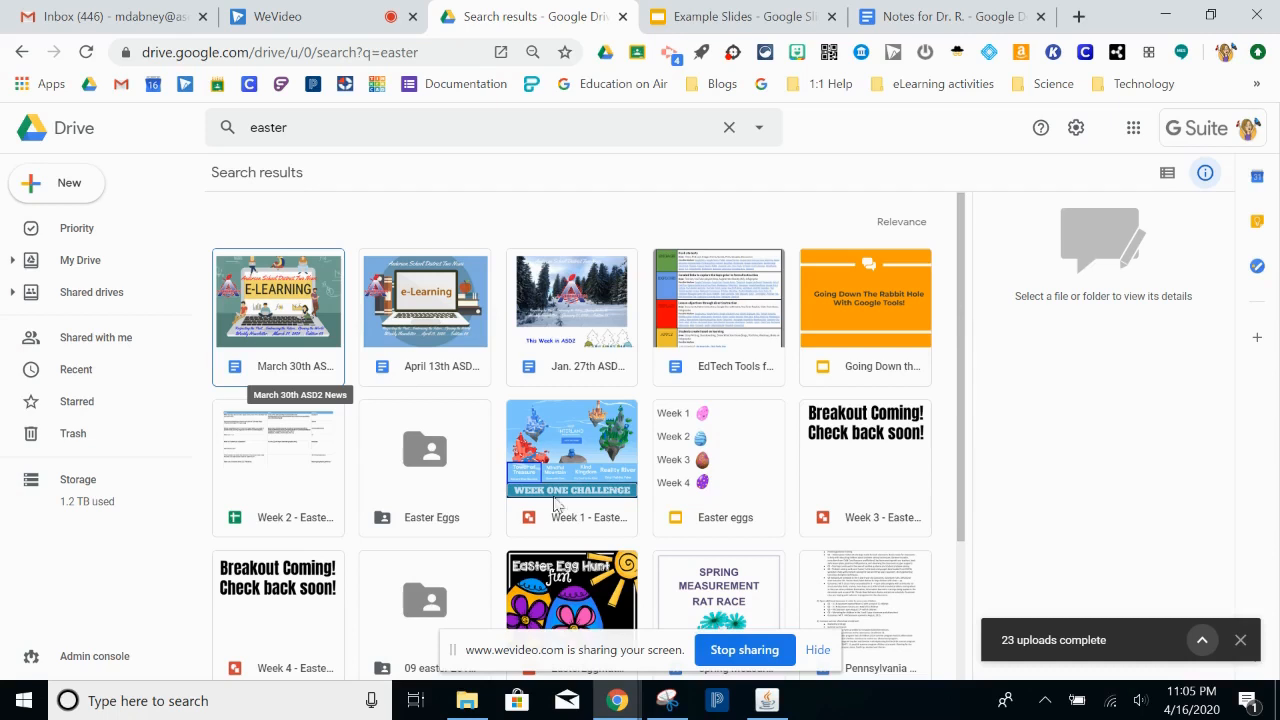
- Select the Week 1 - Easter Egg drawing in the results and follow its location path to the WEEK ONE folder inside Easter Eggs
click(617, 483)
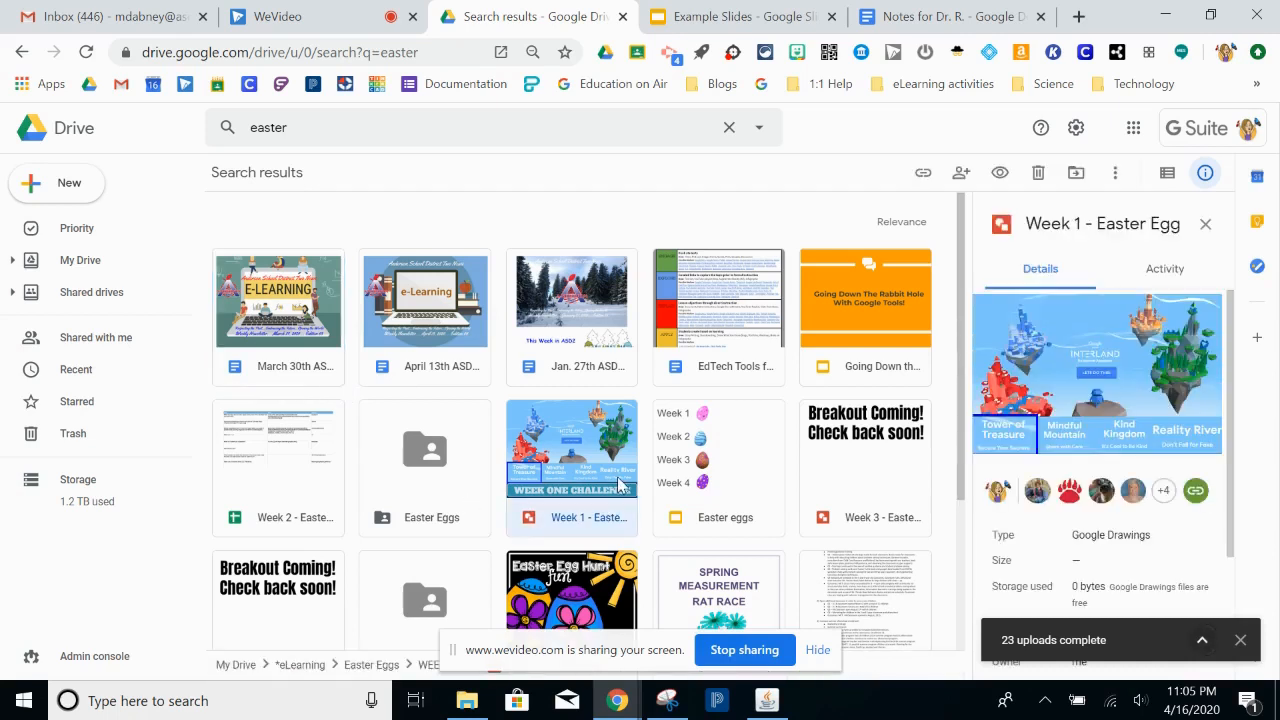
click(817, 651)
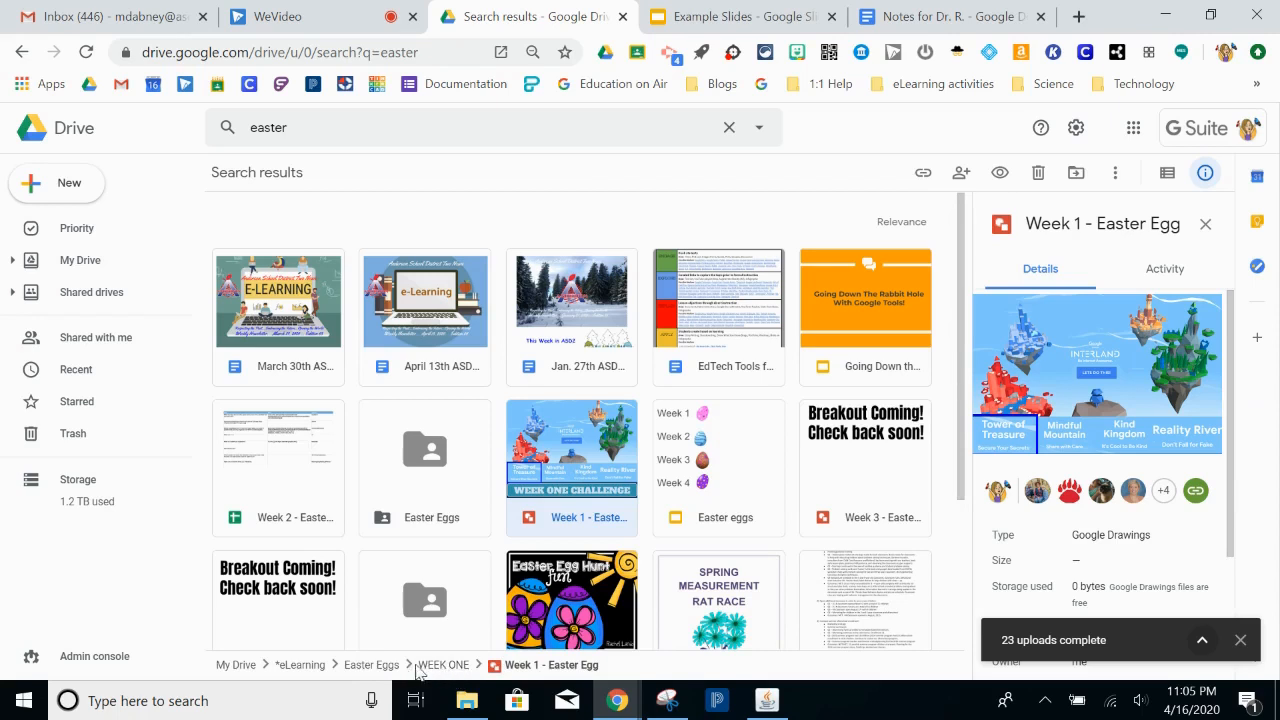
click(445, 666)
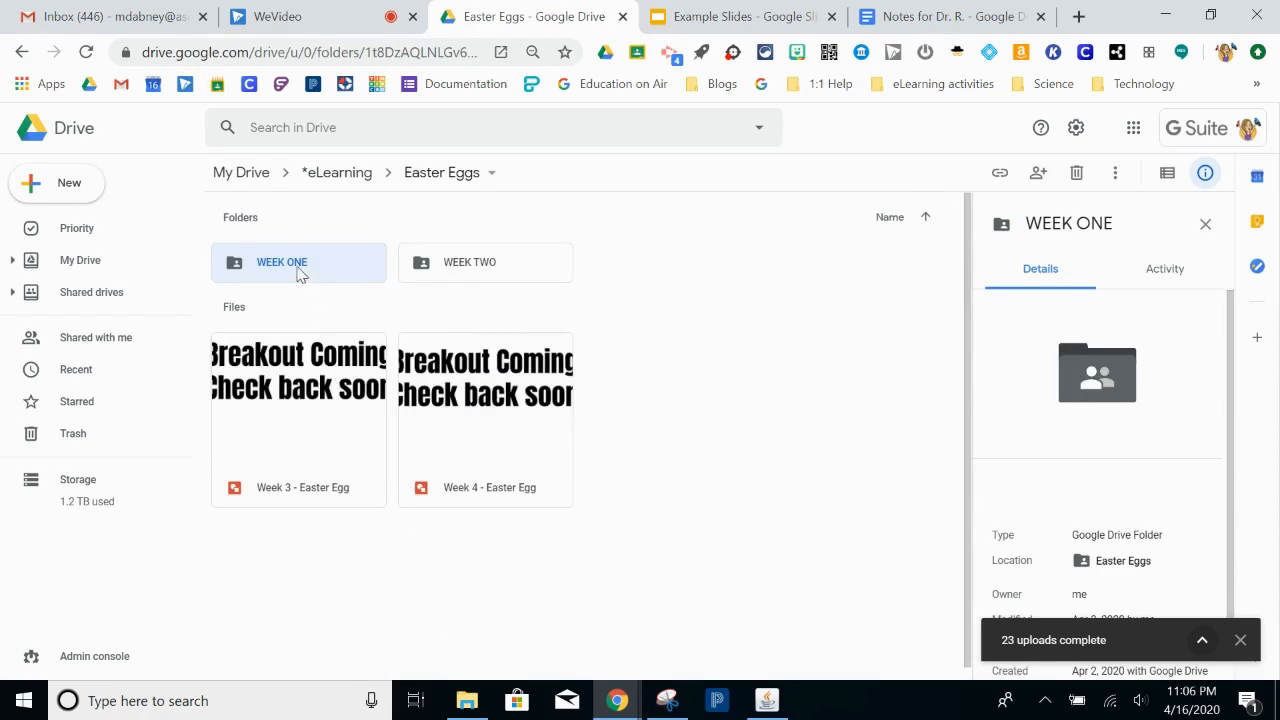
- Open the advanced search options and restrict the file type to Photos & images
click(417, 129)
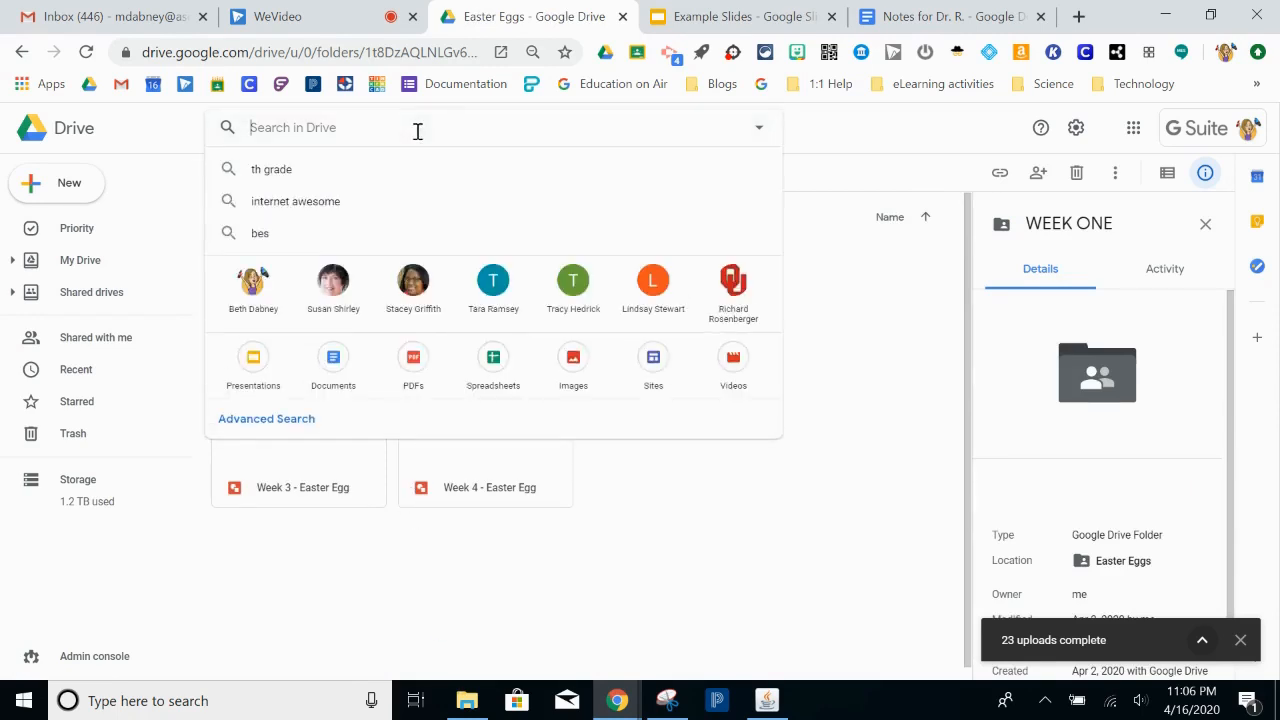
click(755, 140)
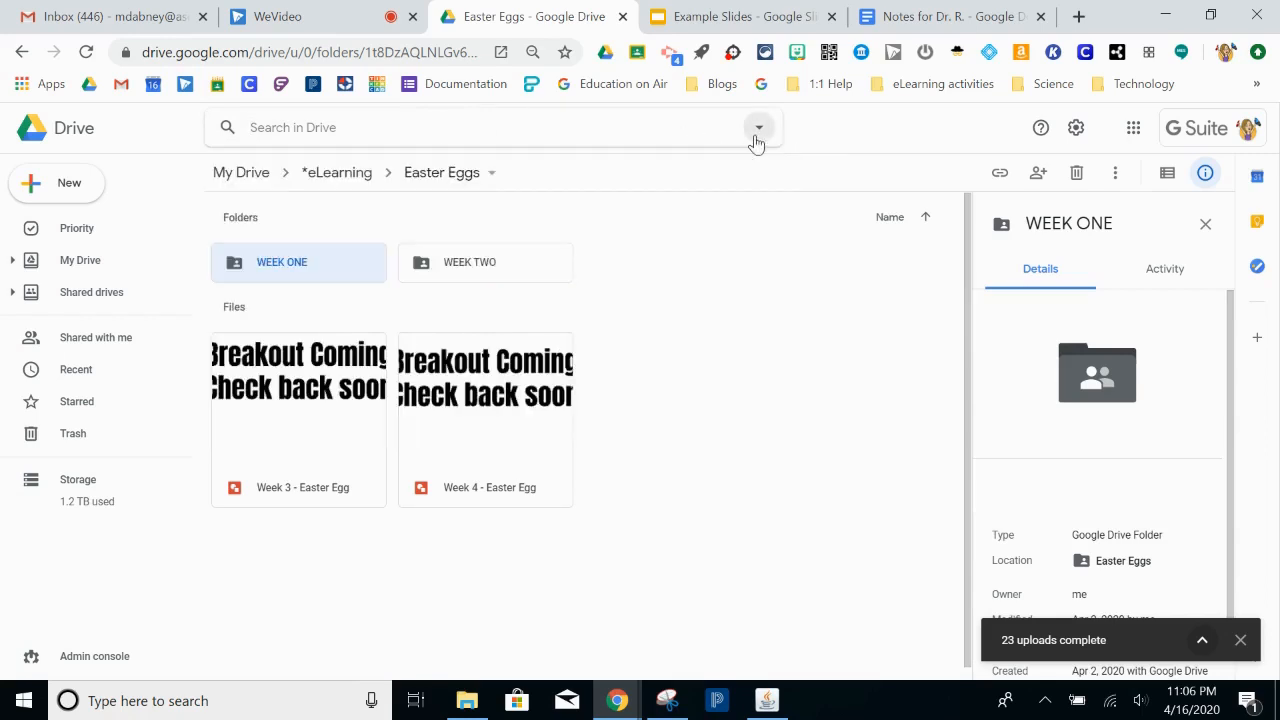
click(760, 131)
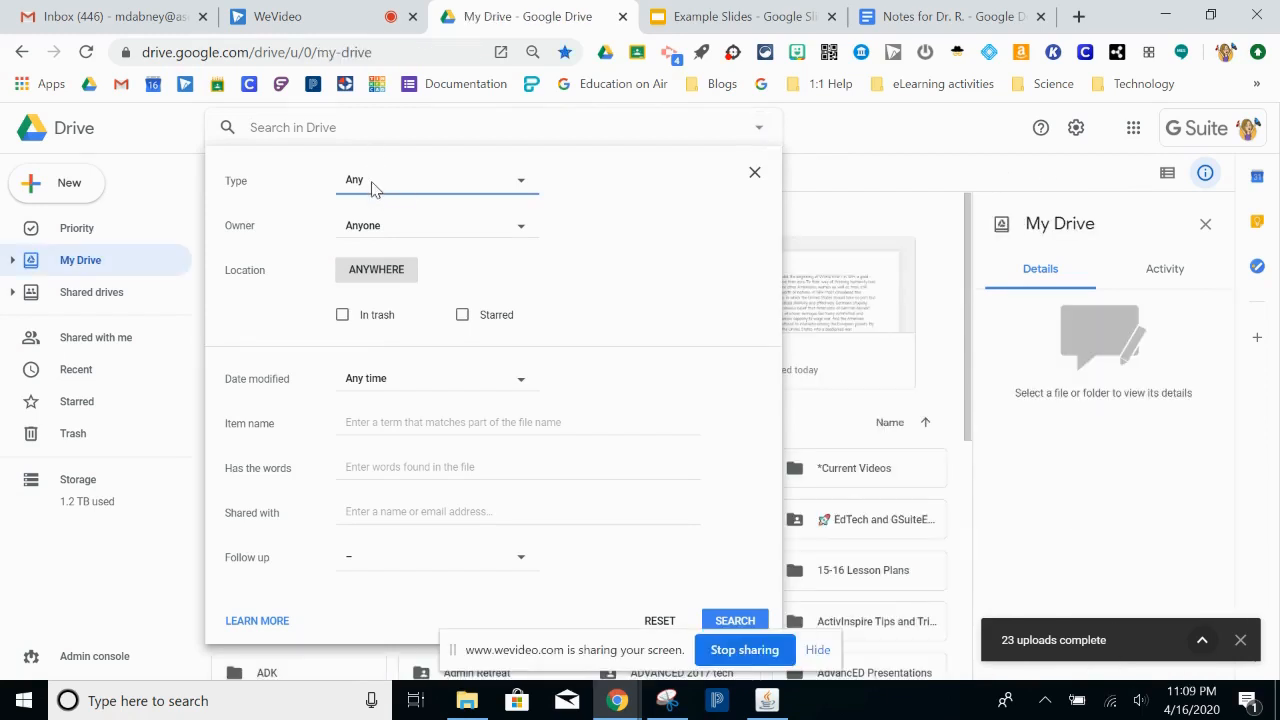
click(371, 187)
click(389, 209)
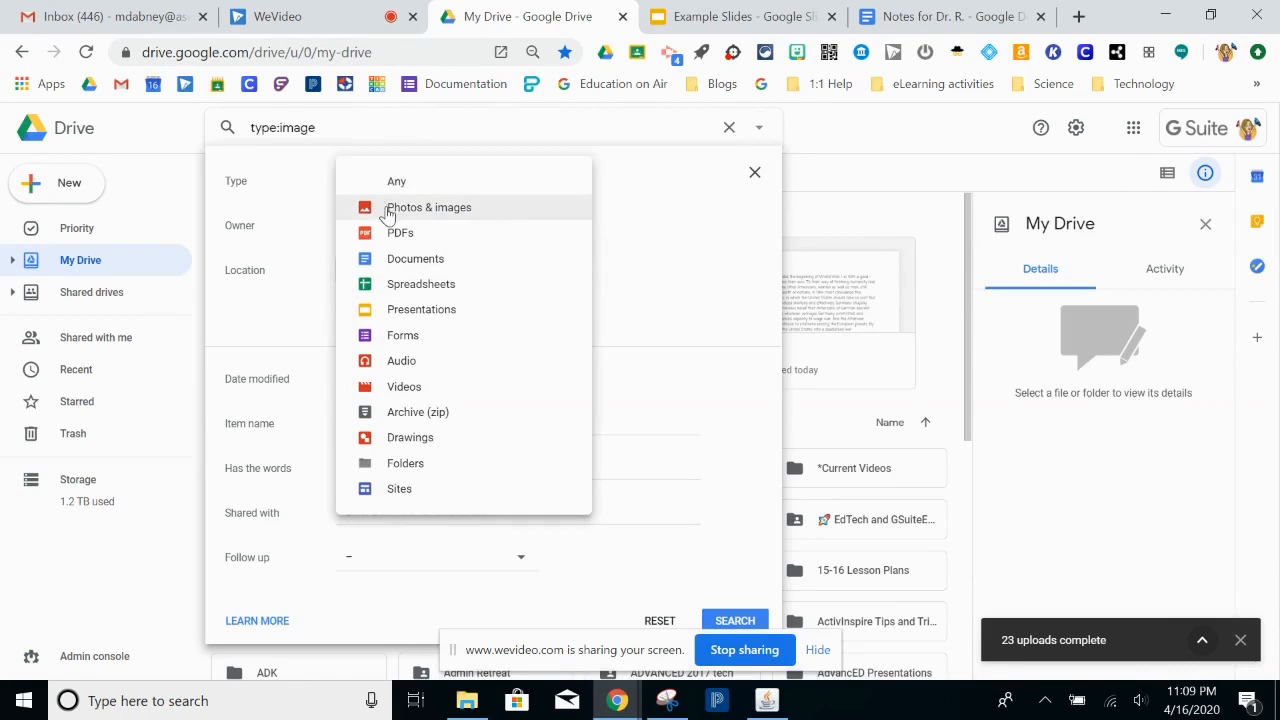
click(445, 192)
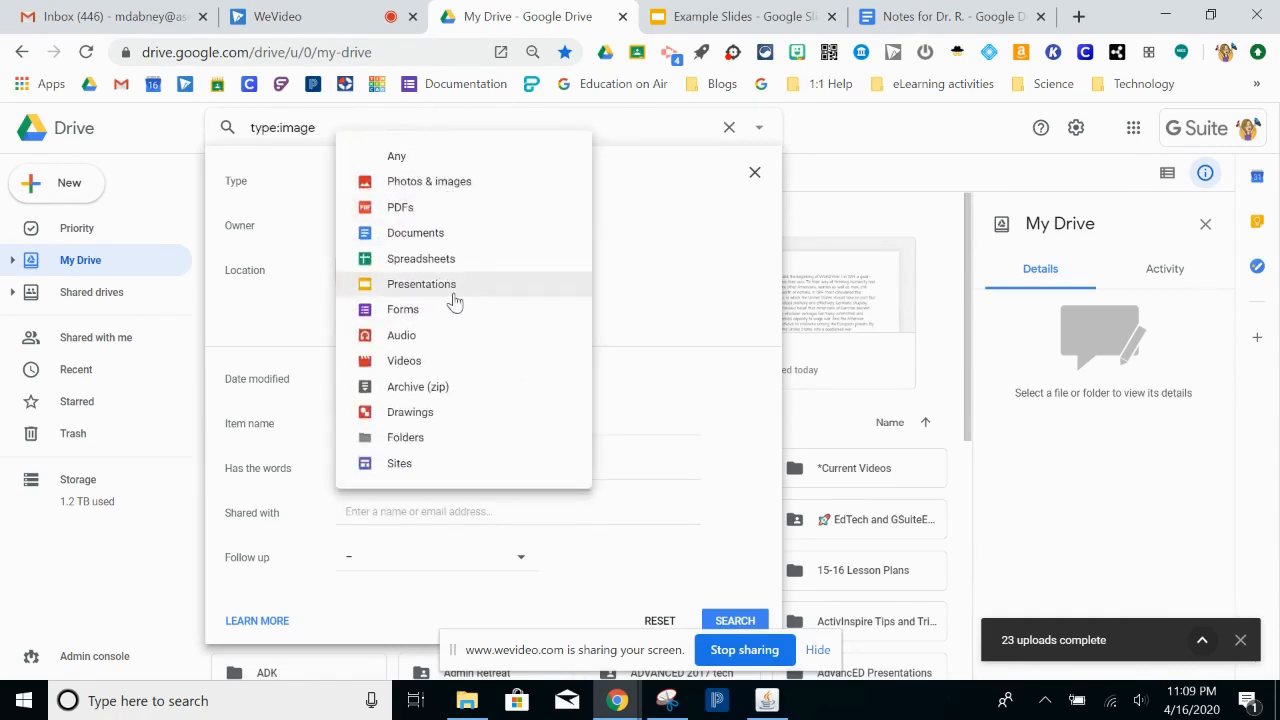
click(420, 192)
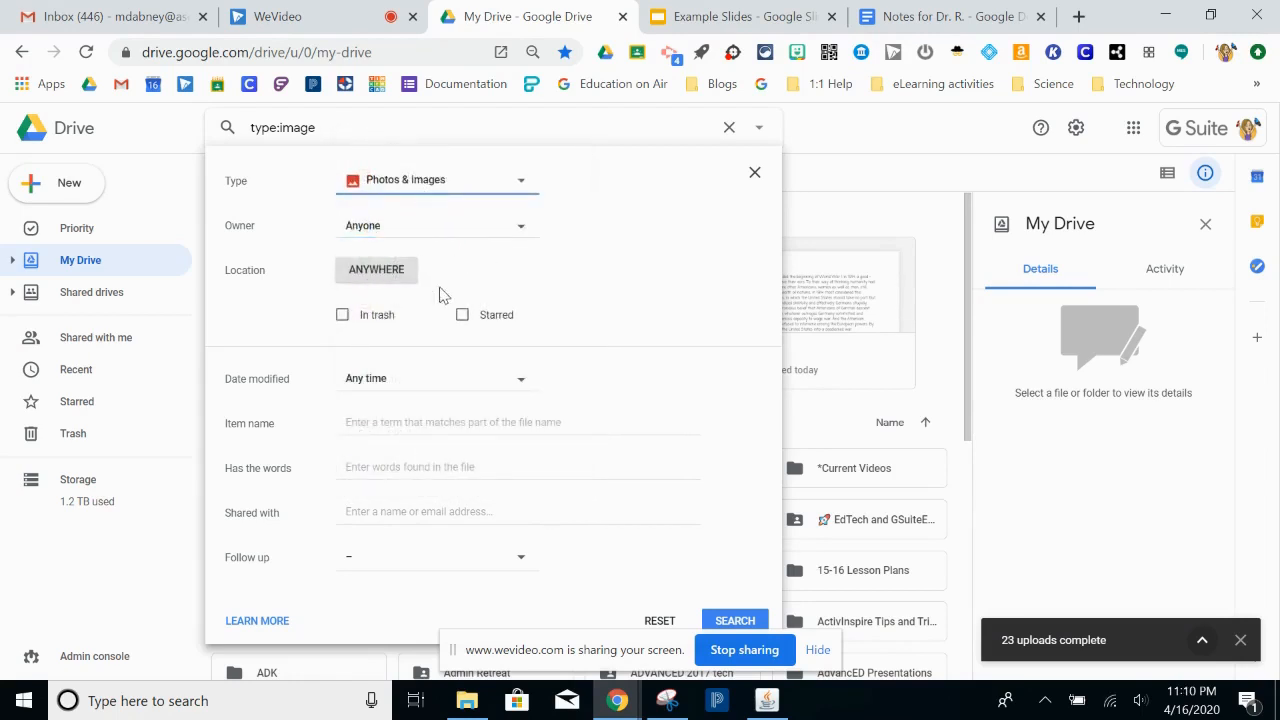
- Set the item name filter to HPE and run the advanced search
click(385, 421)
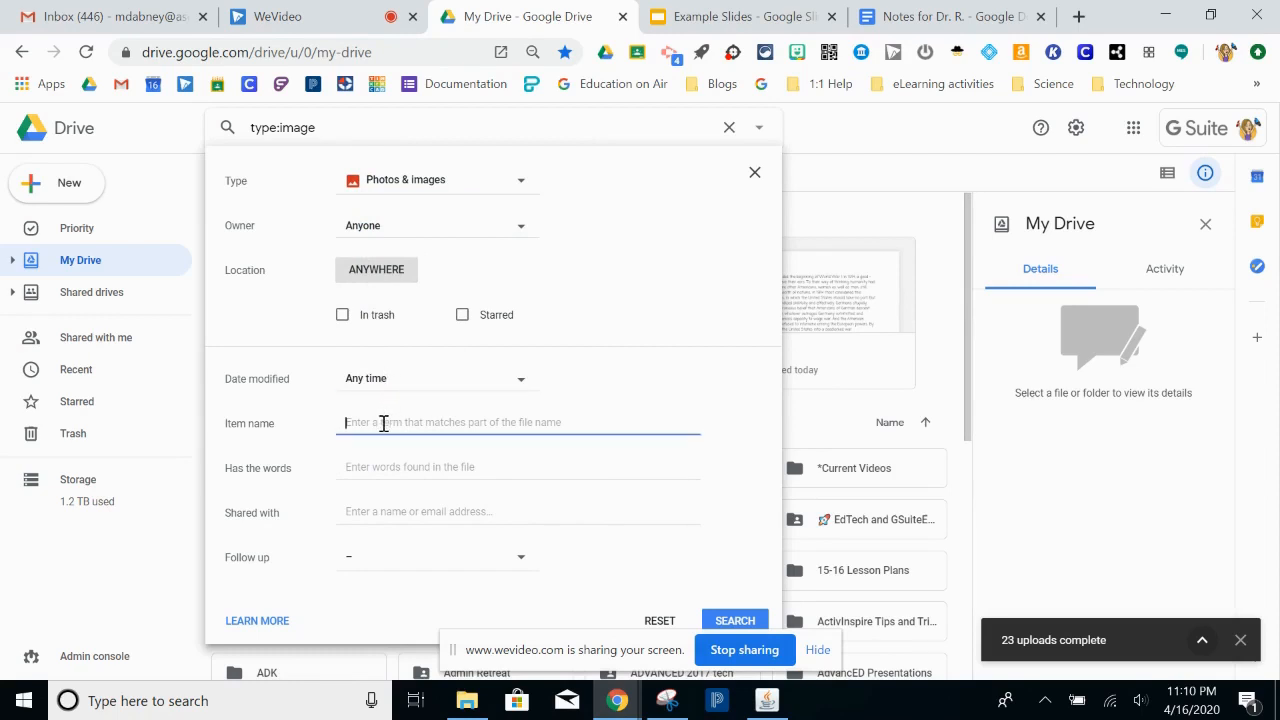
text(H)
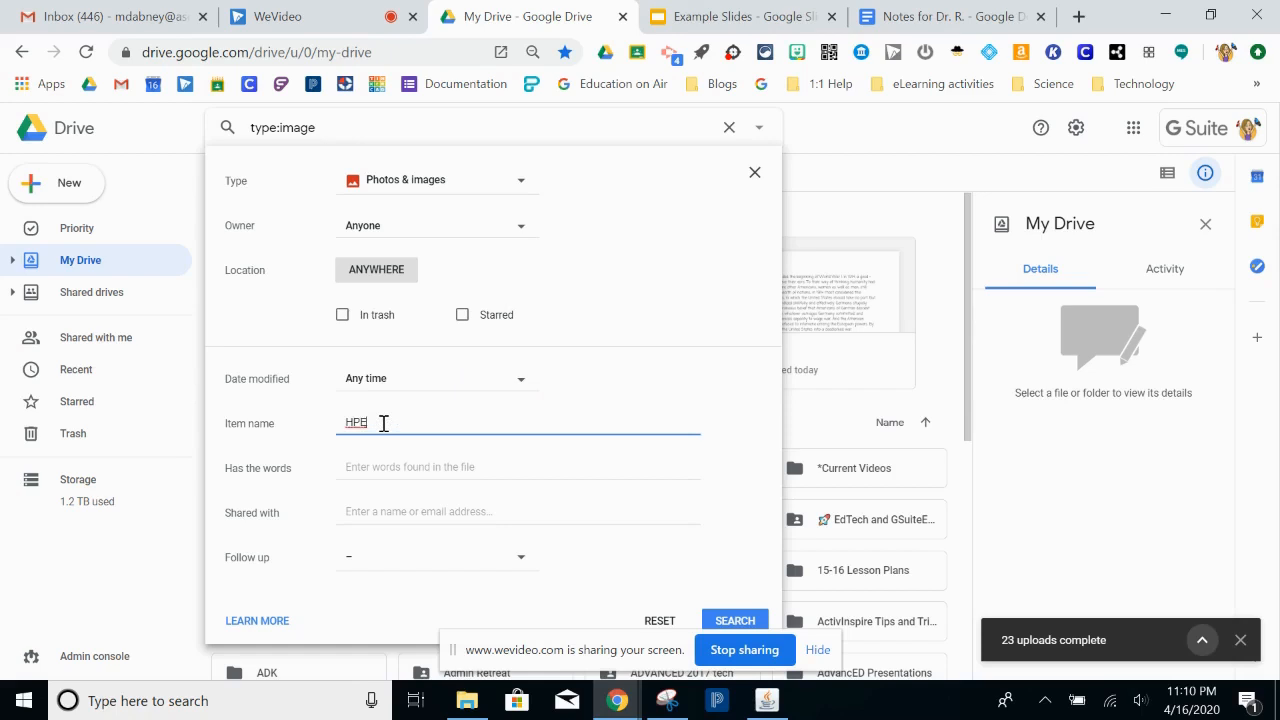
text(PE)
click(724, 622)
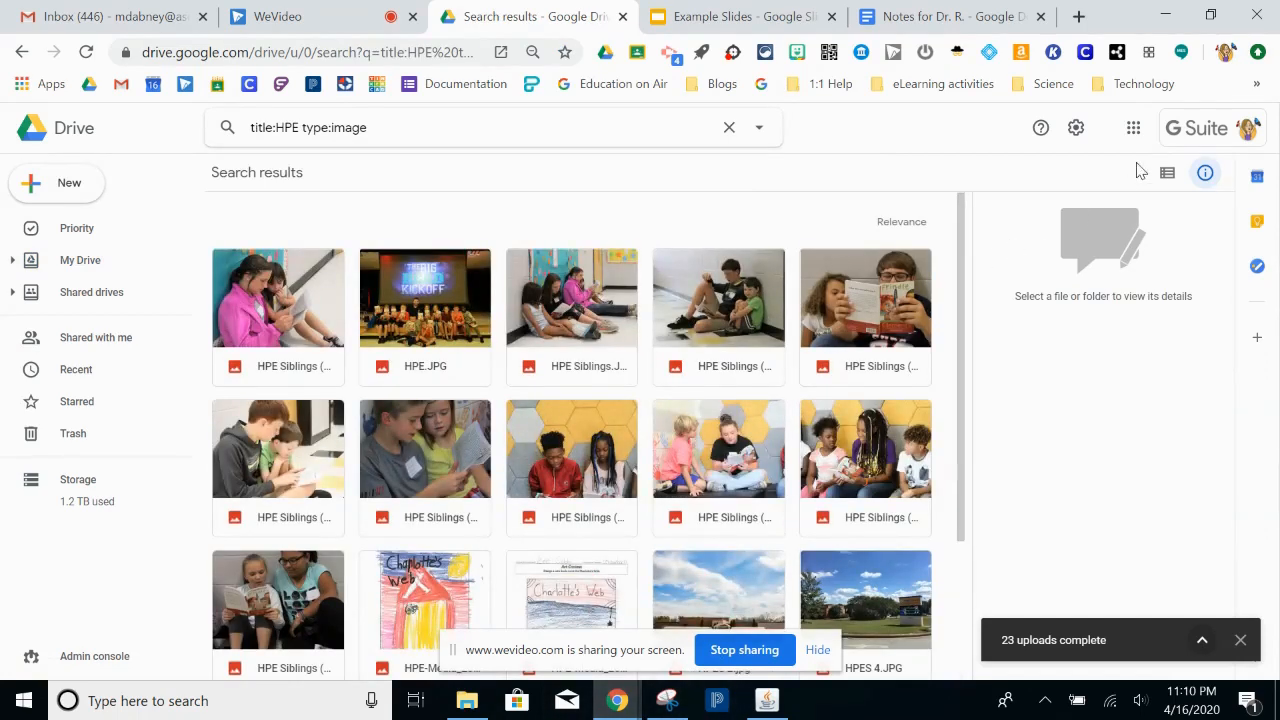
- Show the search results as a list, preview the HPES 4.JPG image, and return to the results
click(1167, 174)
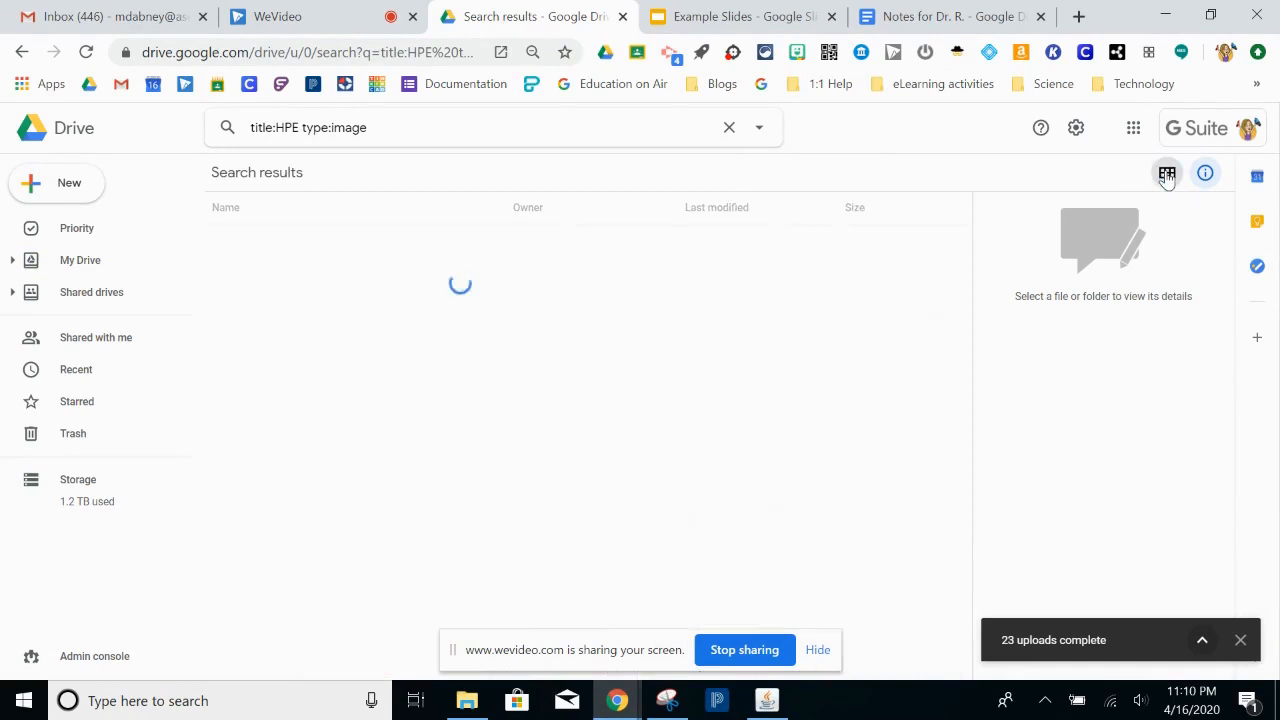
scroll(533, 510, down, 3)
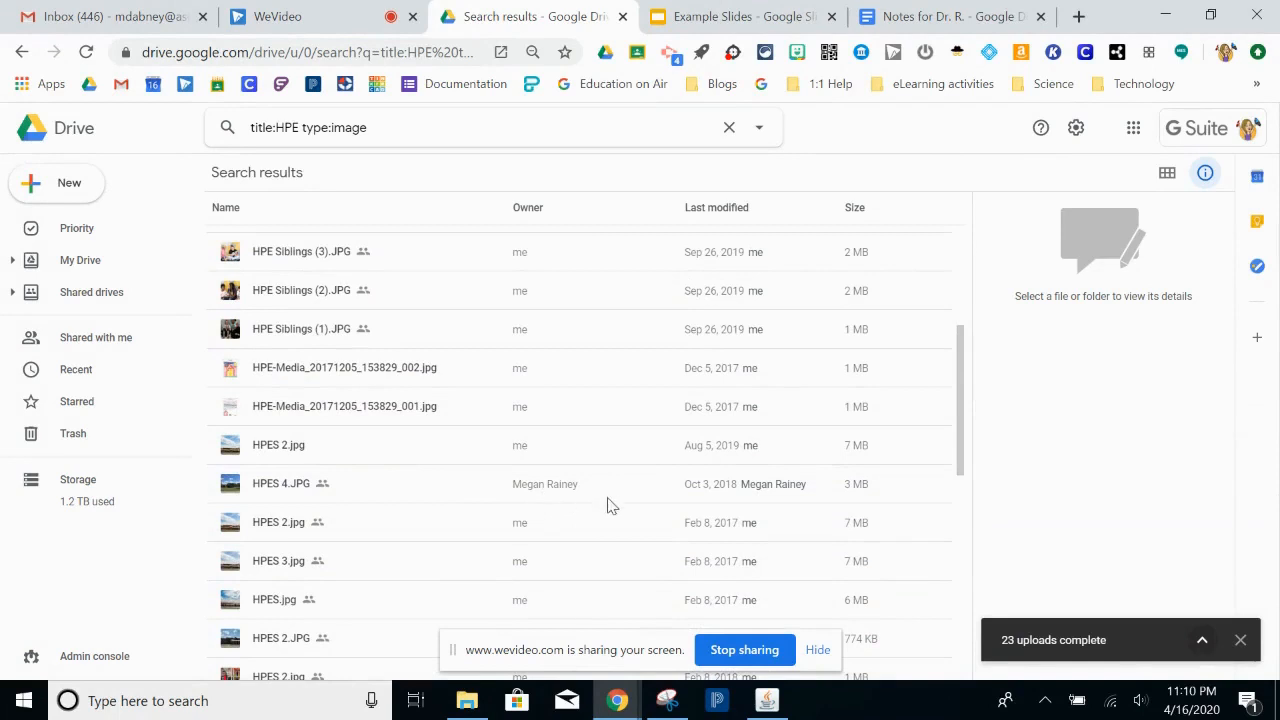
double_click(295, 489)
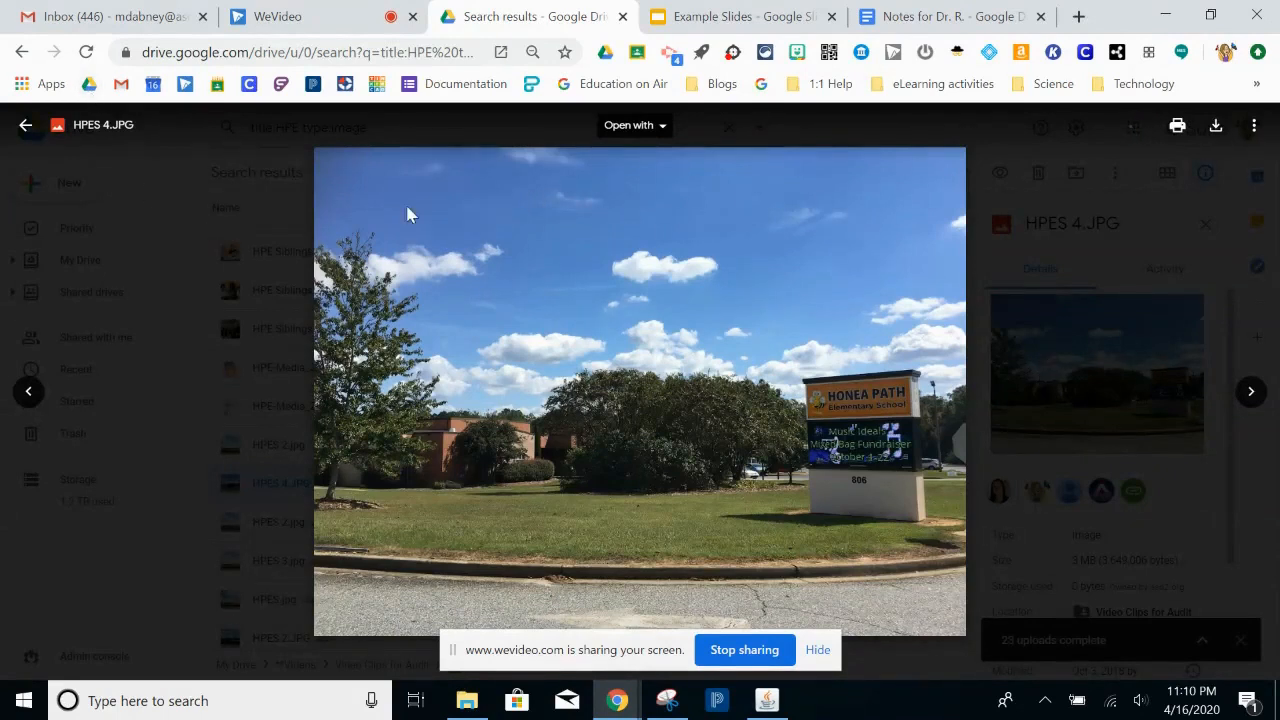
click(27, 131)
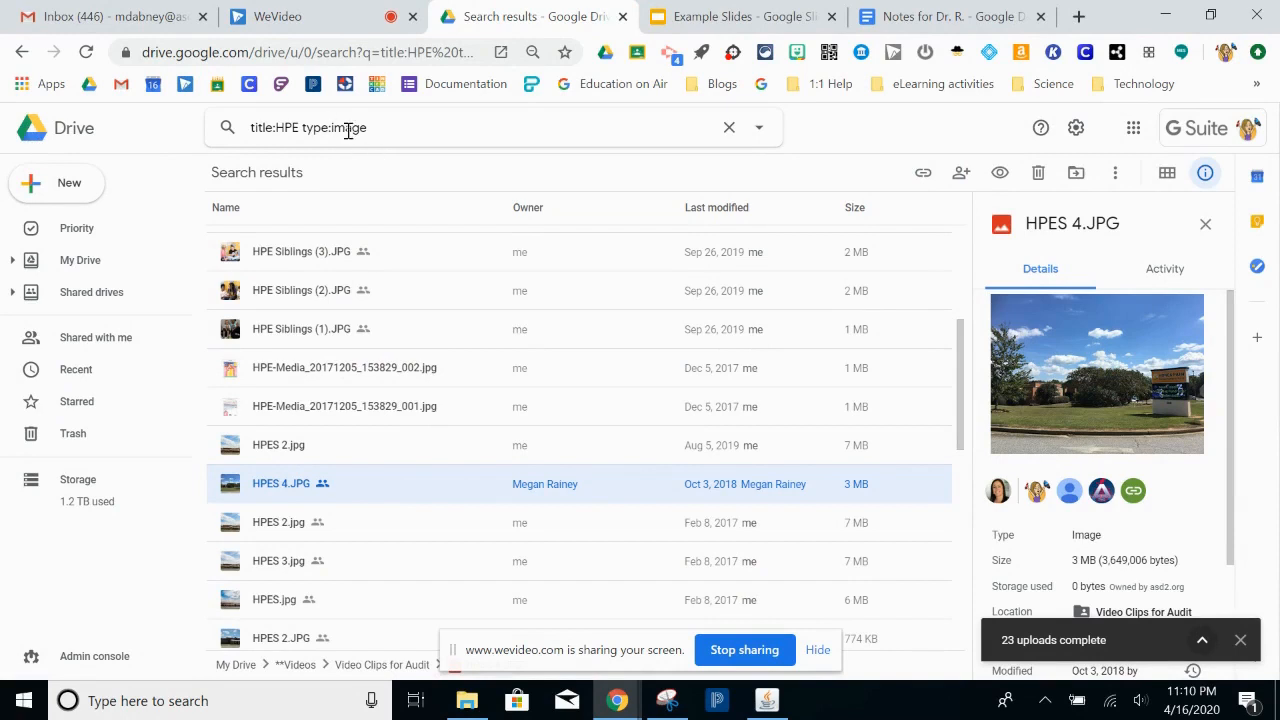
- Clear the search, set the advanced search location to Shared with me, and dismiss the options without searching
click(729, 128)
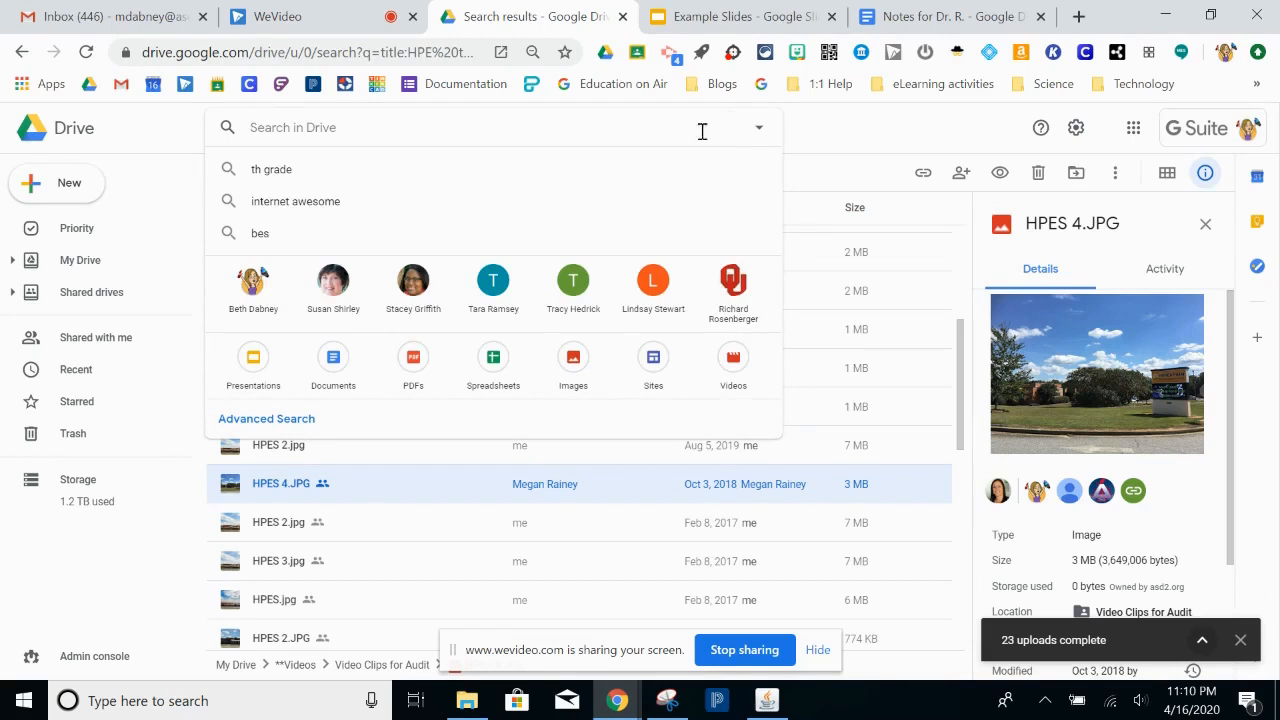
click(758, 129)
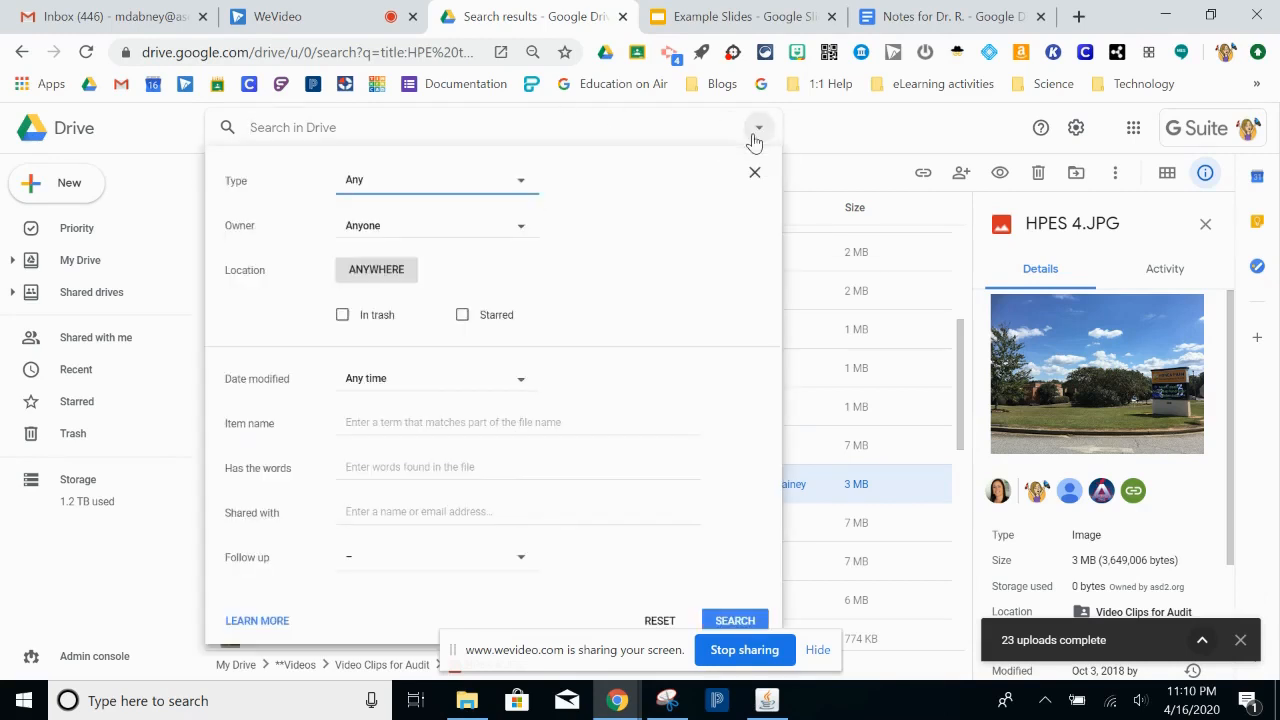
click(363, 279)
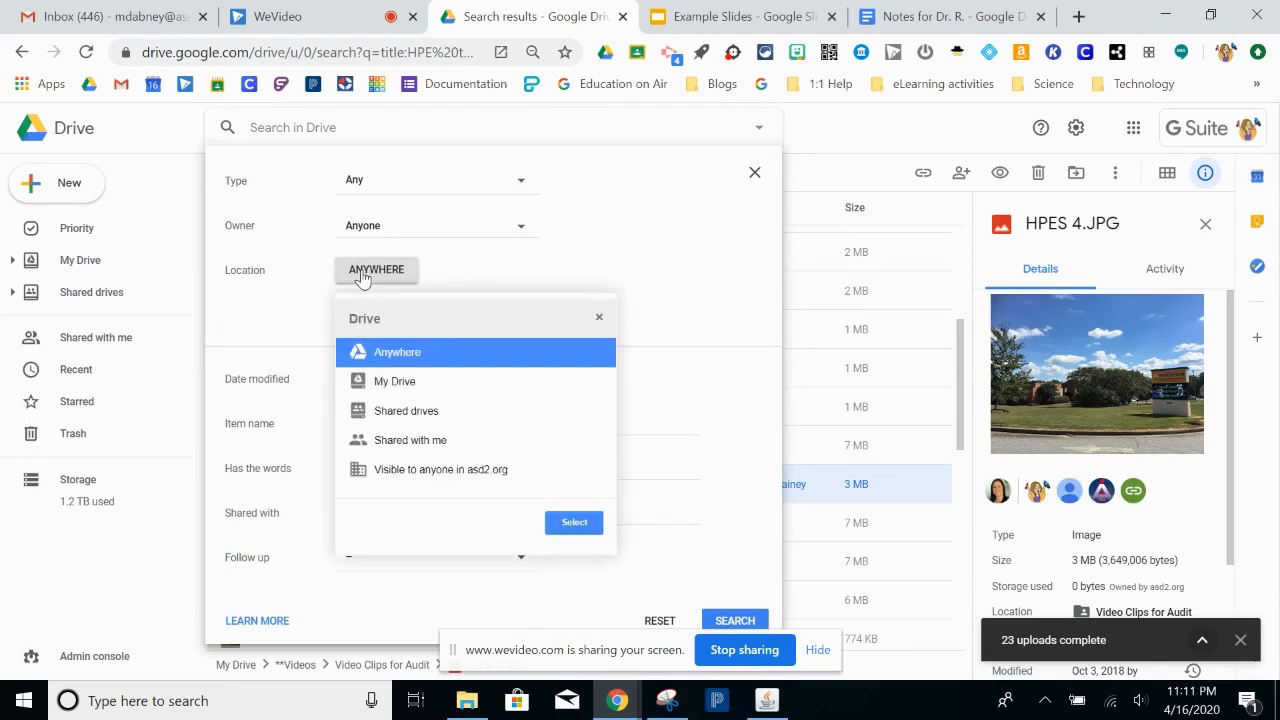
click(410, 442)
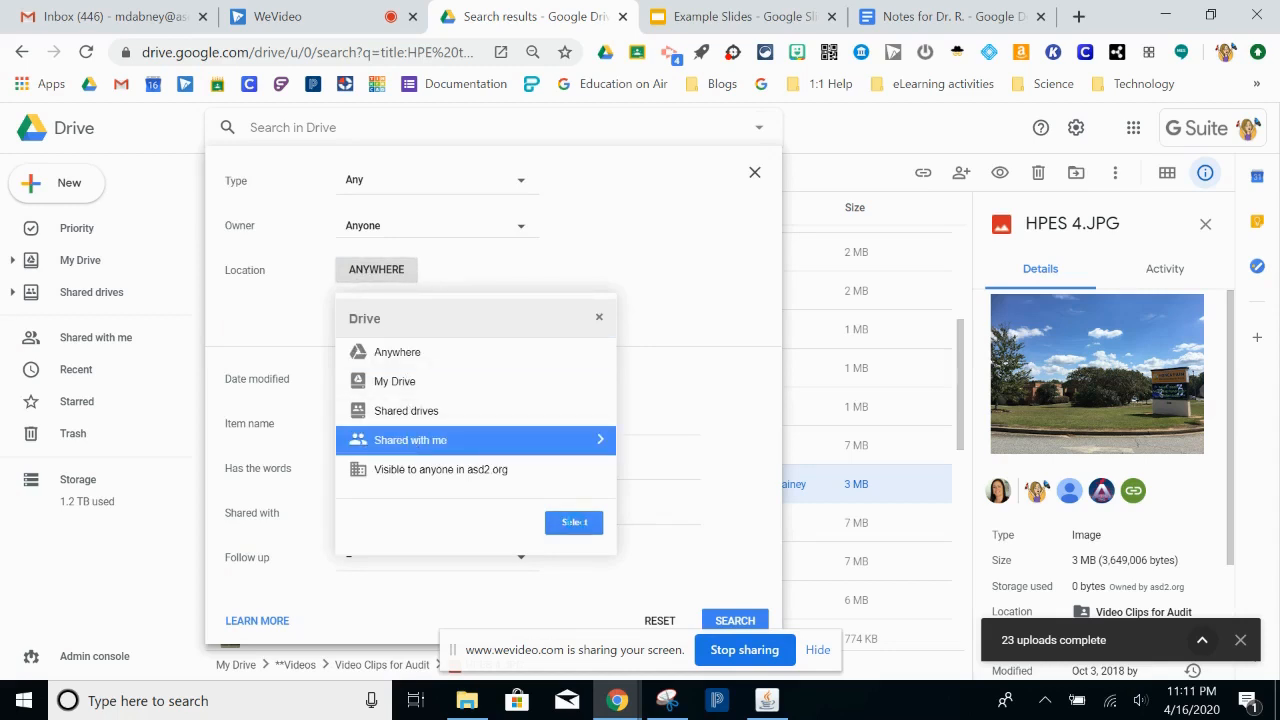
click(575, 522)
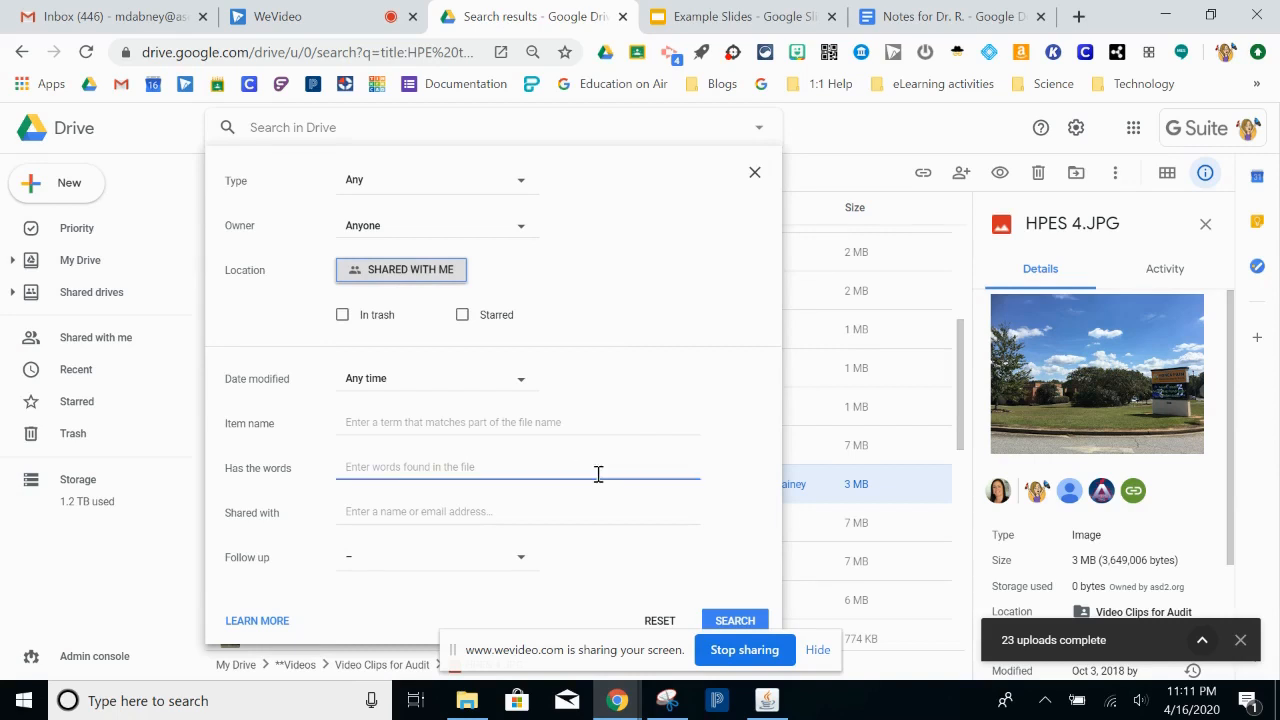
click(755, 172)
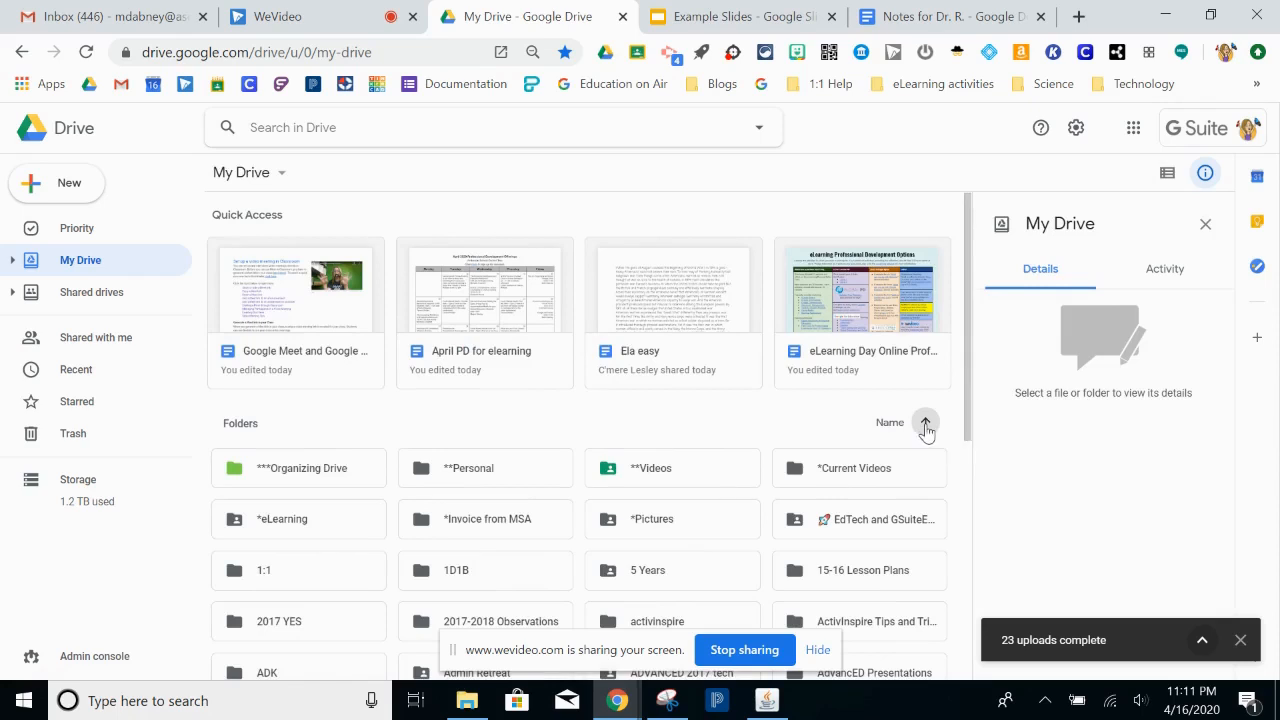
- Reverse the name sort order of My Drive and restore ascending order
click(925, 424)
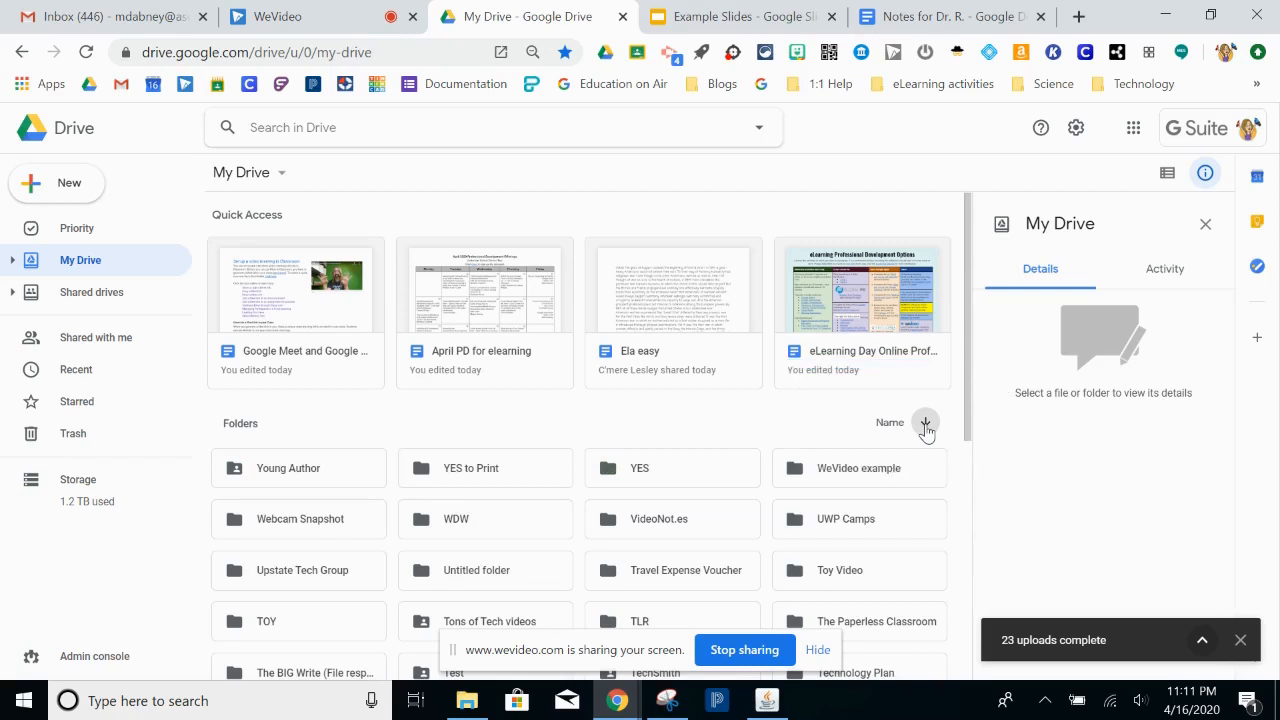
click(925, 424)
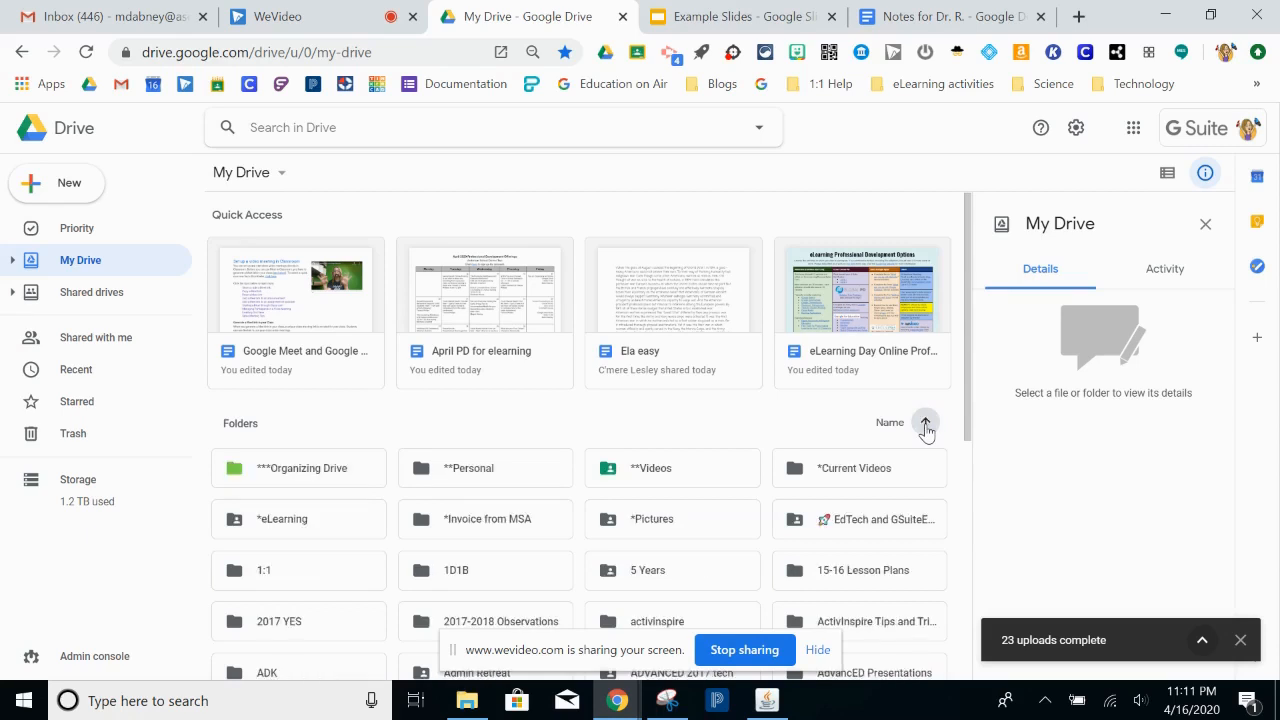
- Look through the name-sorted folders and files in My Drive and check the available sort options without changing them
scroll(803, 514, down, 3)
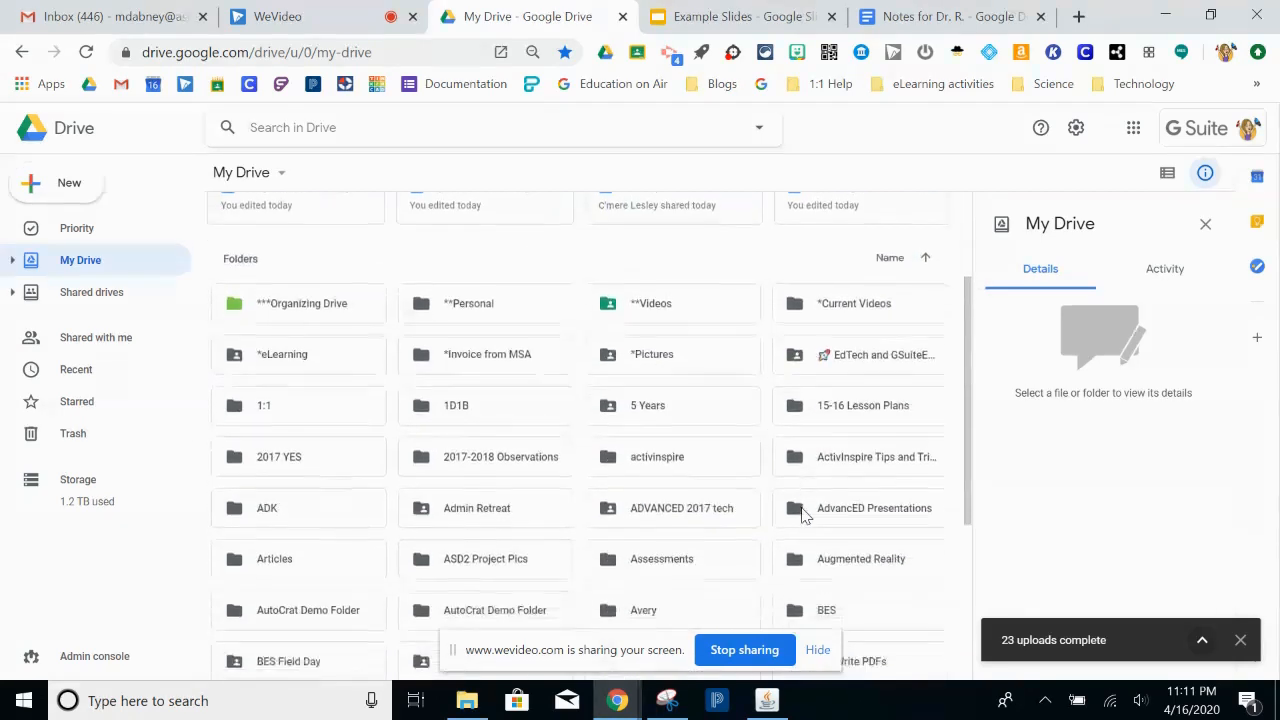
scroll(803, 514, down, 6)
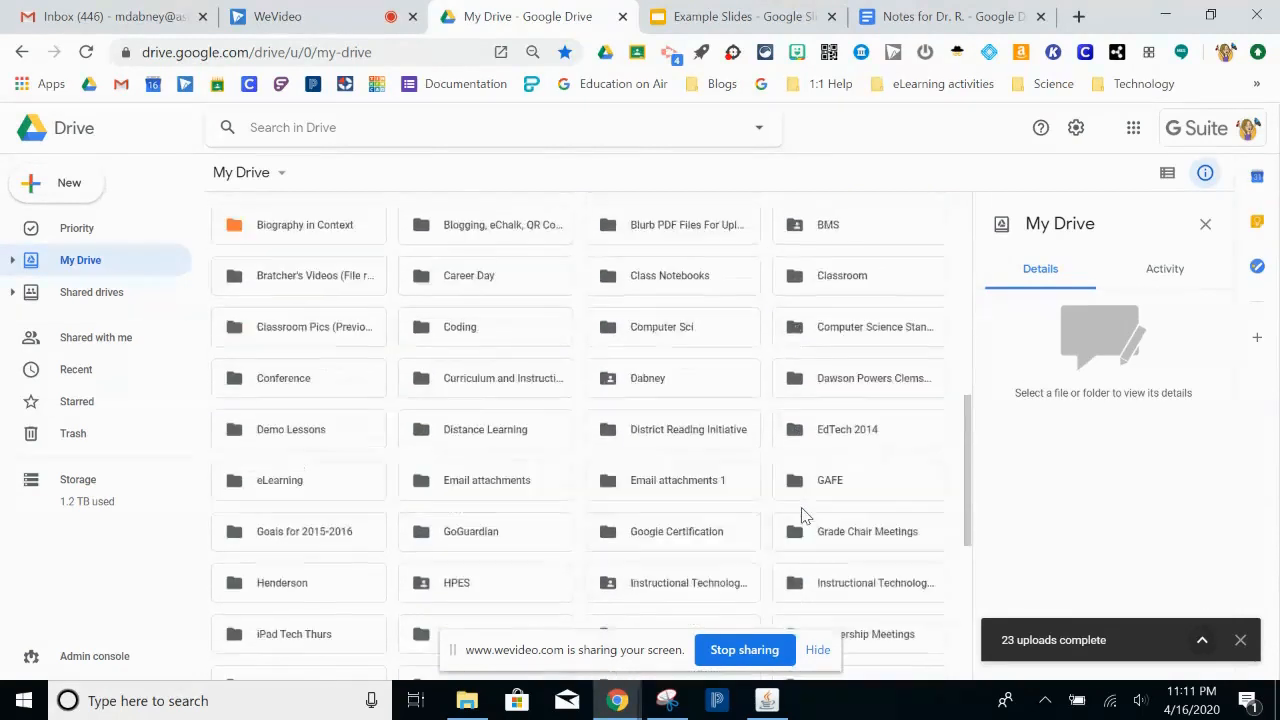
scroll(803, 514, down, 3)
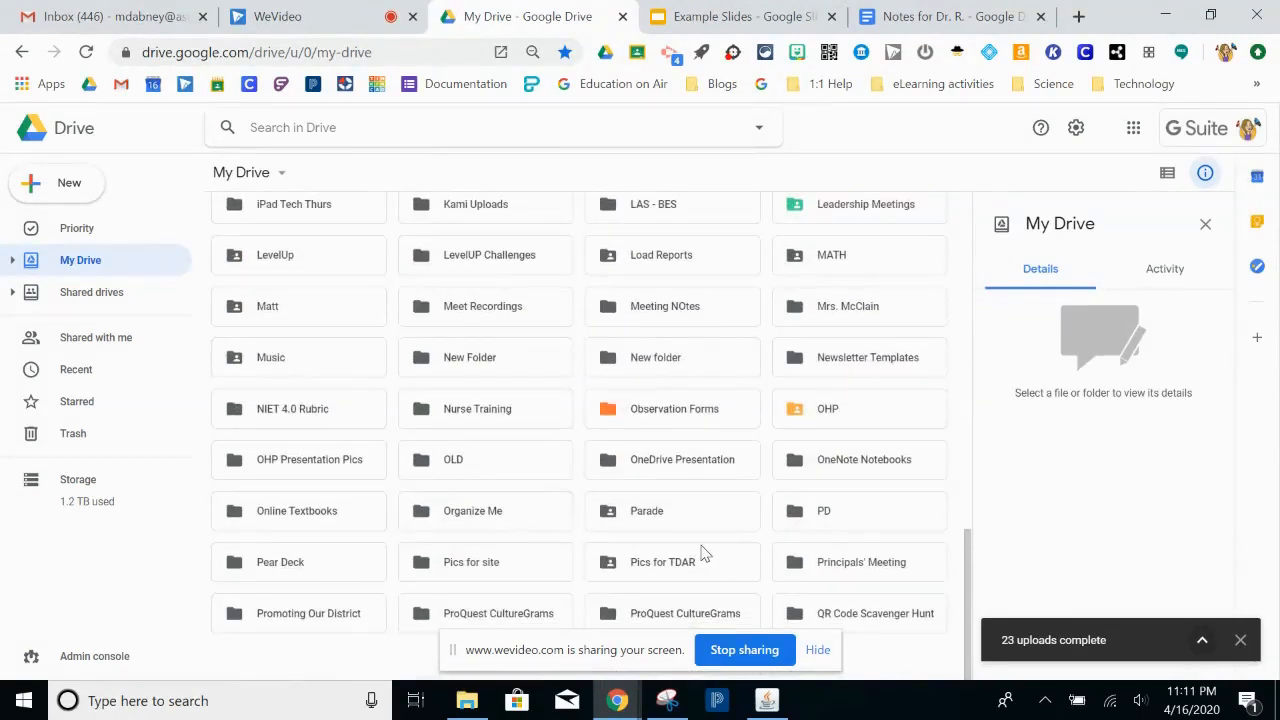
scroll(703, 553, up, 12)
scroll(703, 553, down, 9)
scroll(703, 553, down, 8)
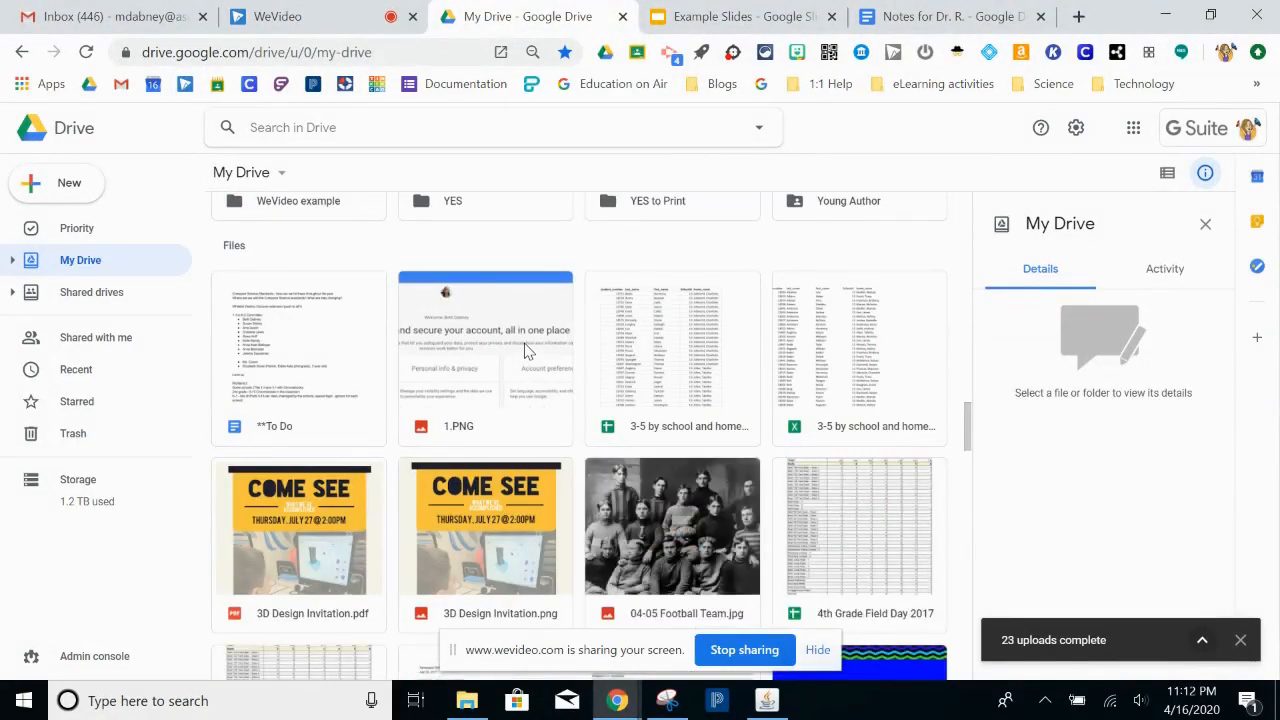
scroll(525, 350, up, 12)
scroll(527, 350, up, 5)
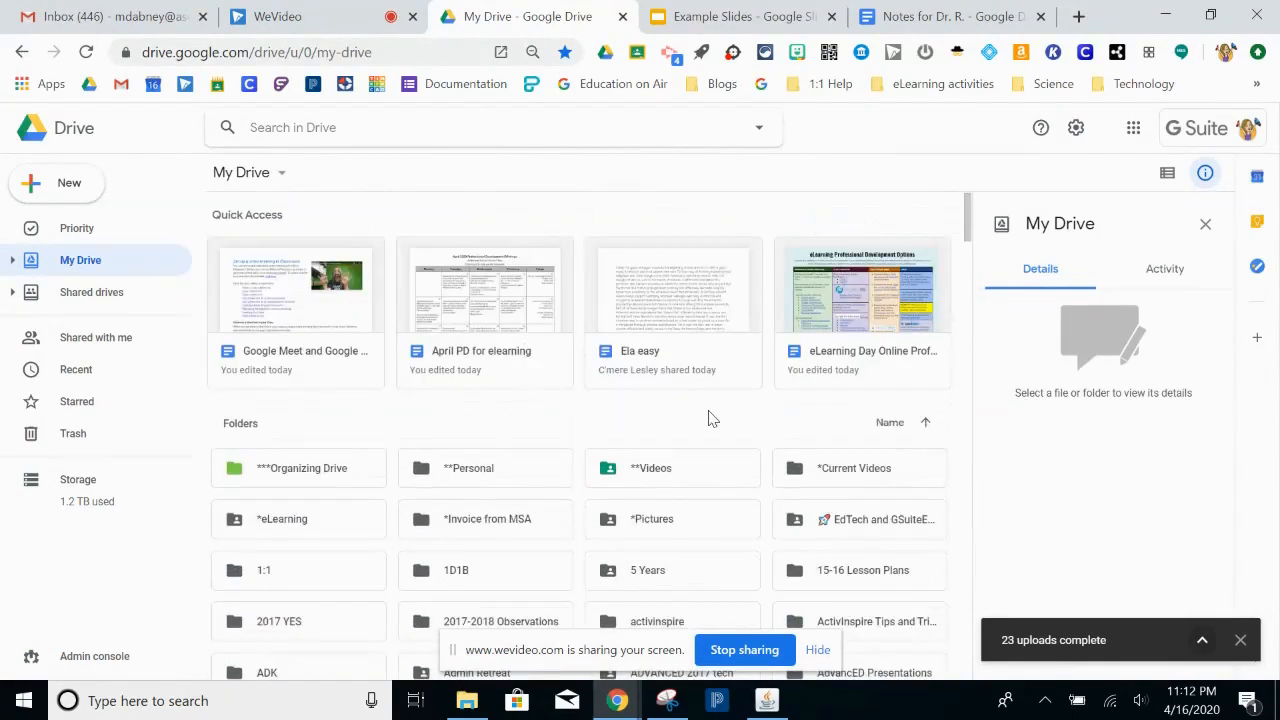
click(892, 426)
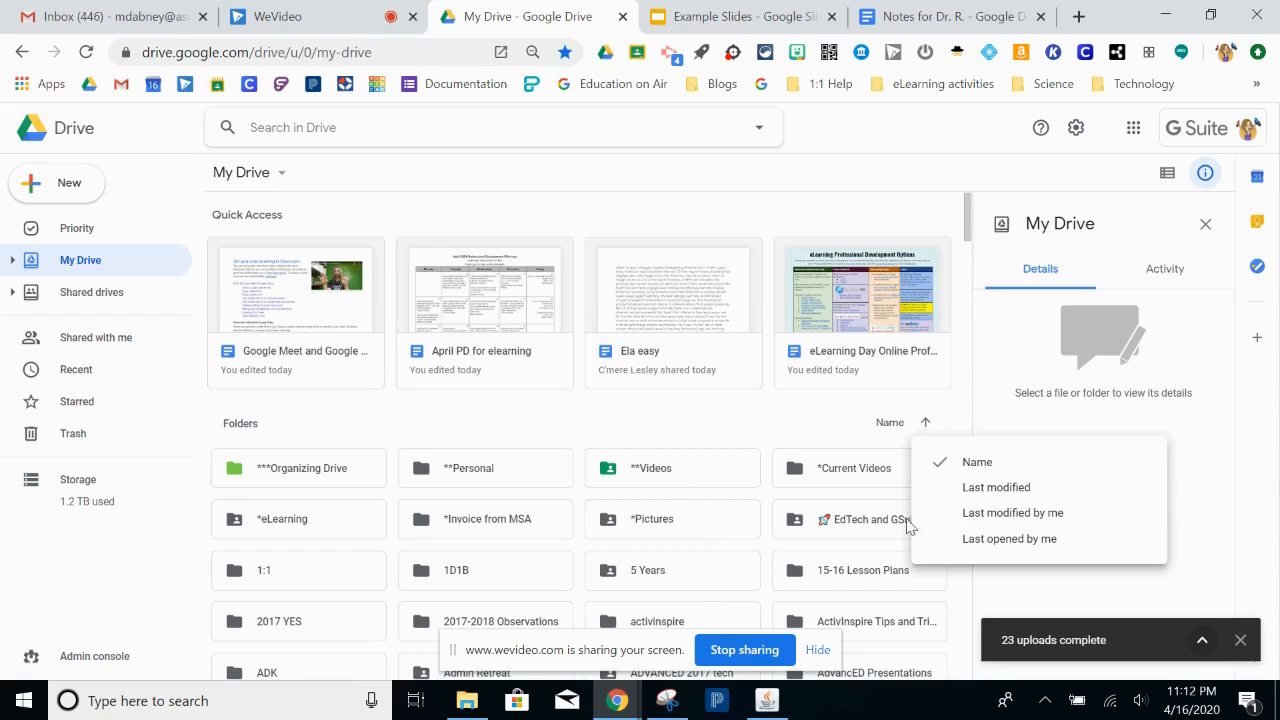
click(762, 425)
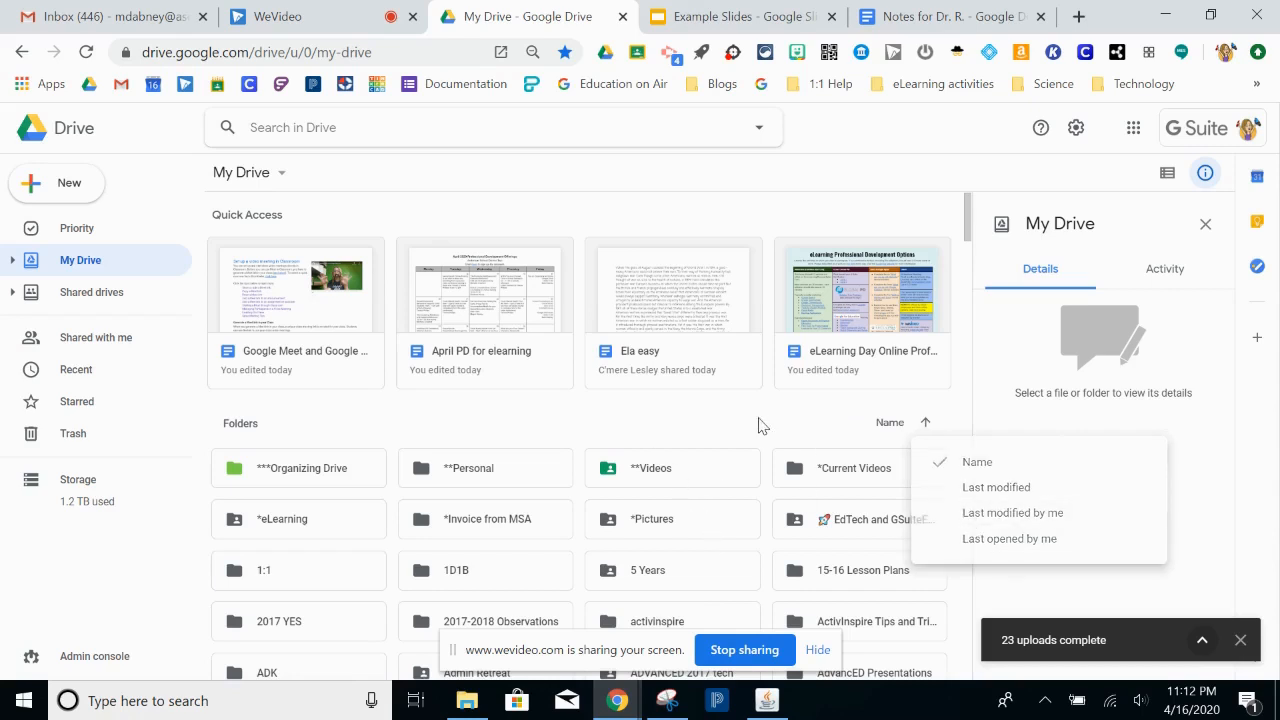